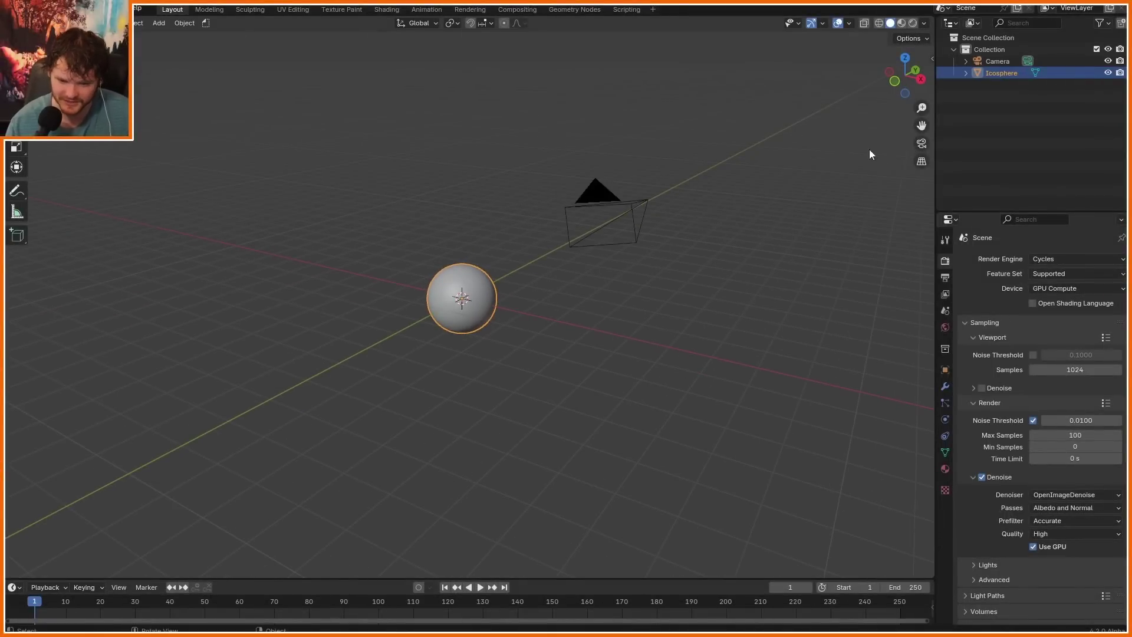
# - View the icosphere through the camera and save the current setup as the startup file
pyautogui.click(921, 144)
pyautogui.press('F4')
pyautogui.moveTo(65, 248)
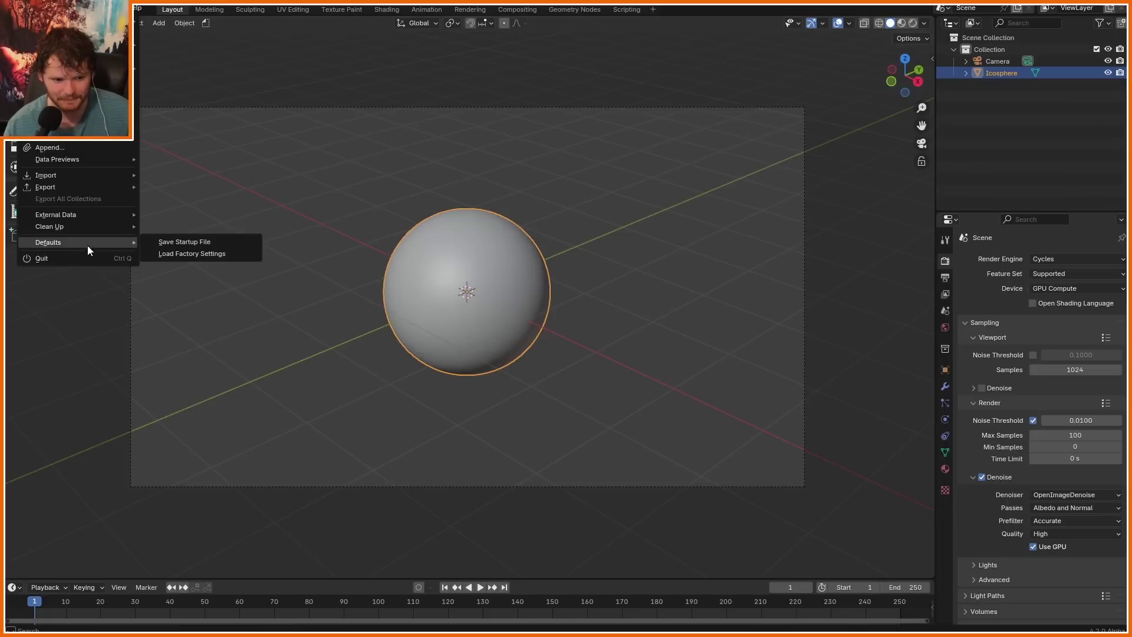
pyautogui.click(213, 244)
pyautogui.scroll(1, 891, 290)
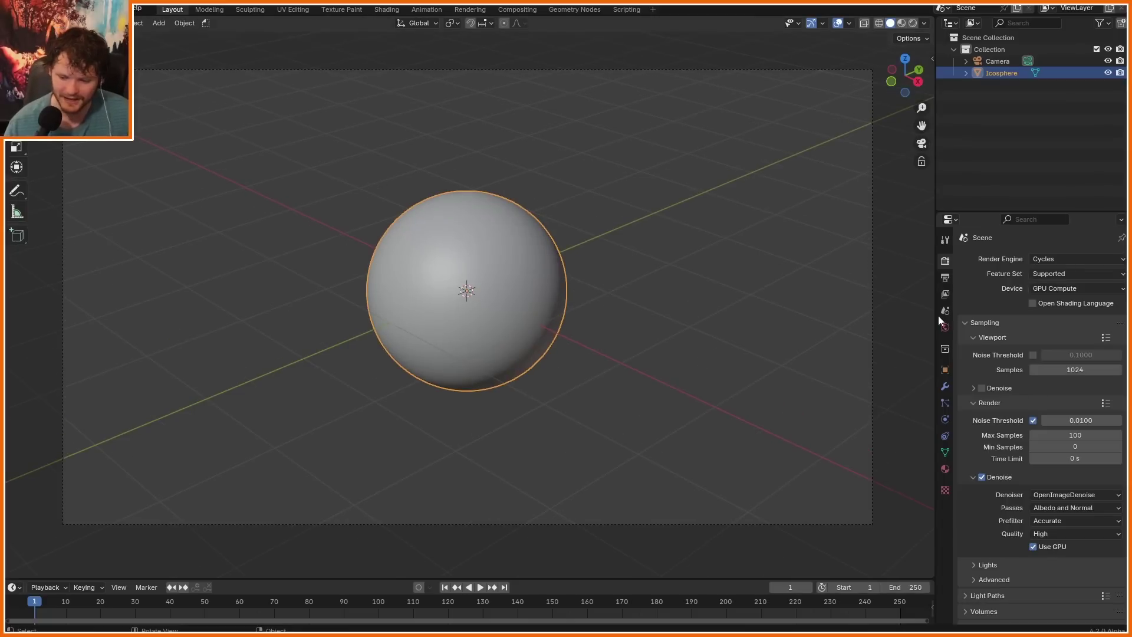
# - Switch to the Shading workspace's camera view and create a material named bubble for the icosphere
pyautogui.click(387, 9)
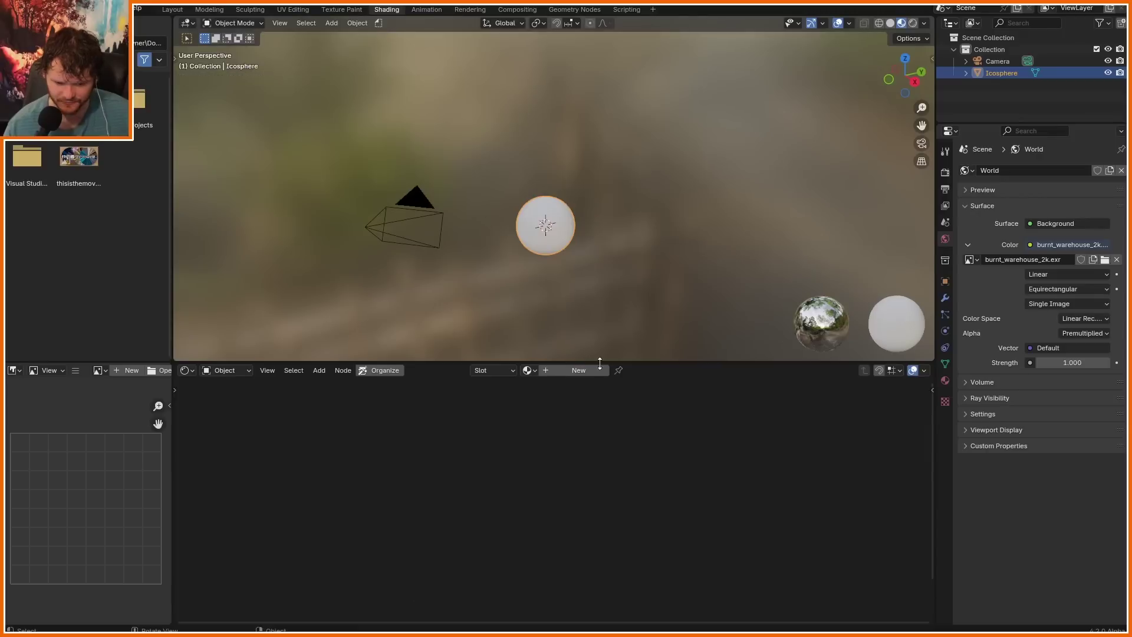
pyautogui.click(921, 144)
pyautogui.scroll(3, 768, 171)
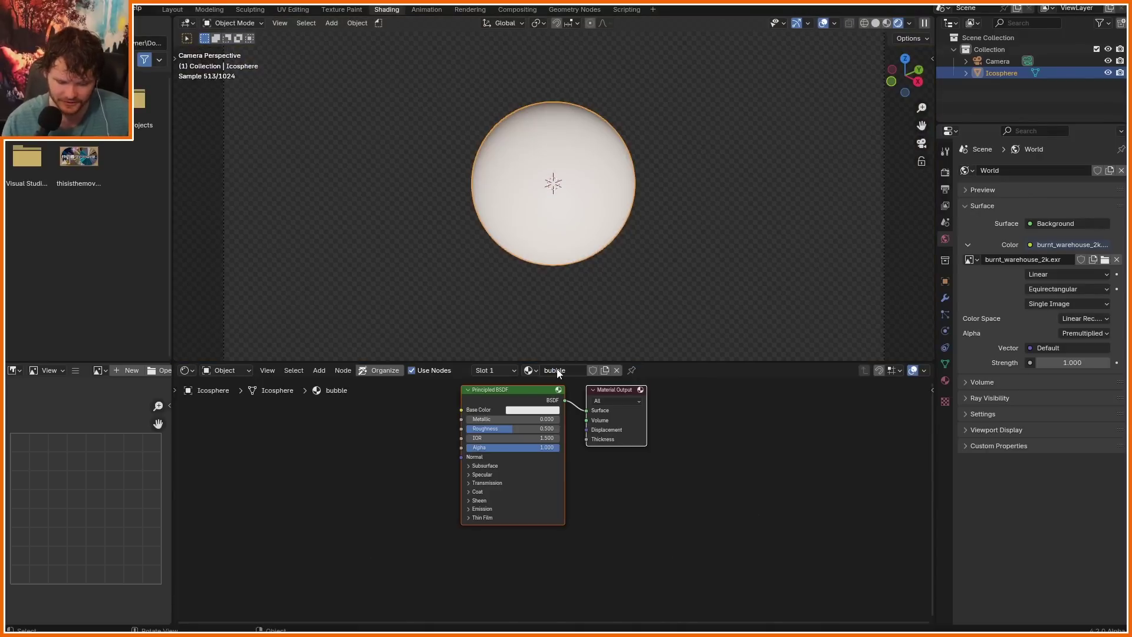
# - Expand the Thin Film settings of the bubble material's Principled BSDF
pyautogui.scroll(5, 555, 499)
pyautogui.click(392, 543)
pyautogui.moveTo(488, 600); pyautogui.dragTo(552, 560, button='middle')
# - Draw an annotation arrow pointing at the Thin Film settings and erase it
pyautogui.press('d')
pyautogui.moveTo(288, 504); pyautogui.dragTo(377, 551)
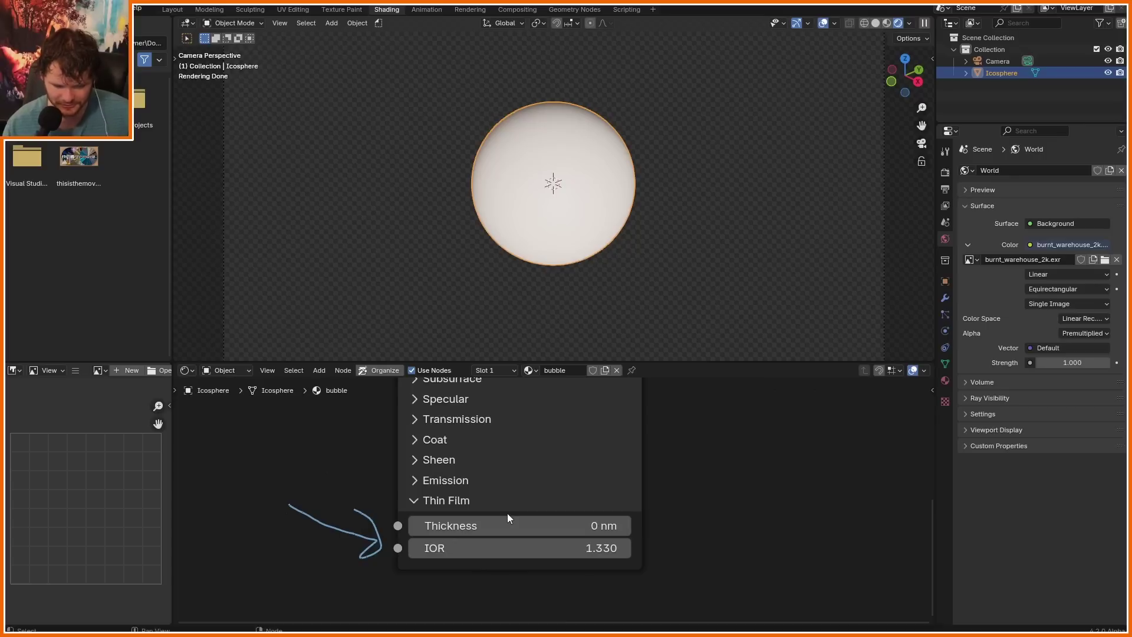
pyautogui.press('d')
pyautogui.moveTo(259, 500); pyautogui.dragTo(383, 576, button='right')
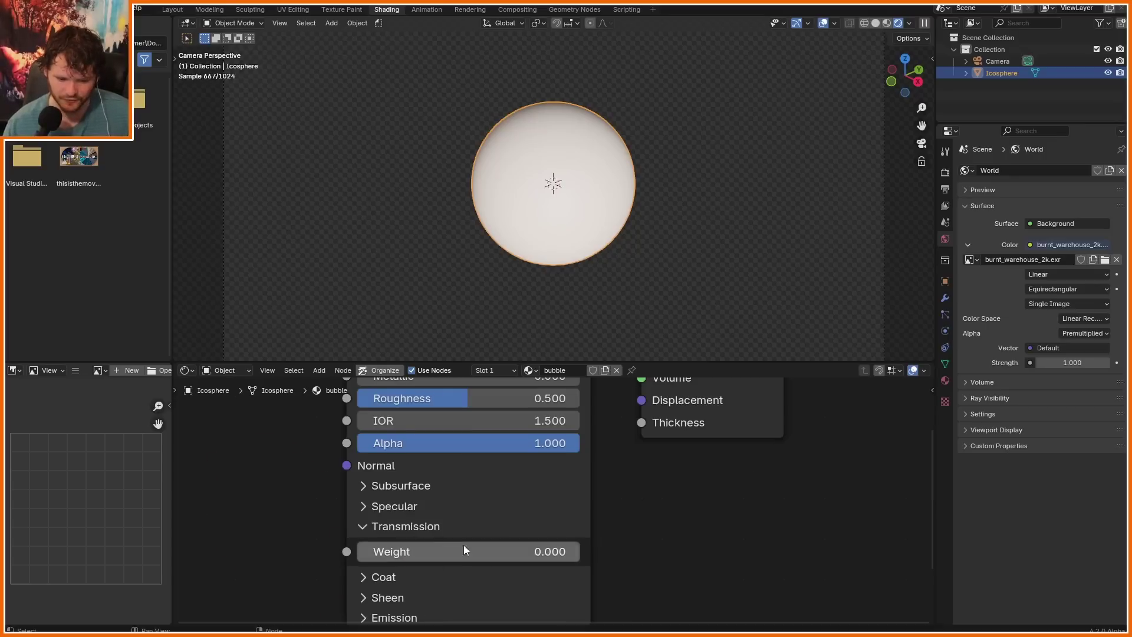
# - Set the bubble material's transmission weight to 1 and its roughness to 0
pyautogui.moveTo(404, 552); pyautogui.dragTo(583, 552)
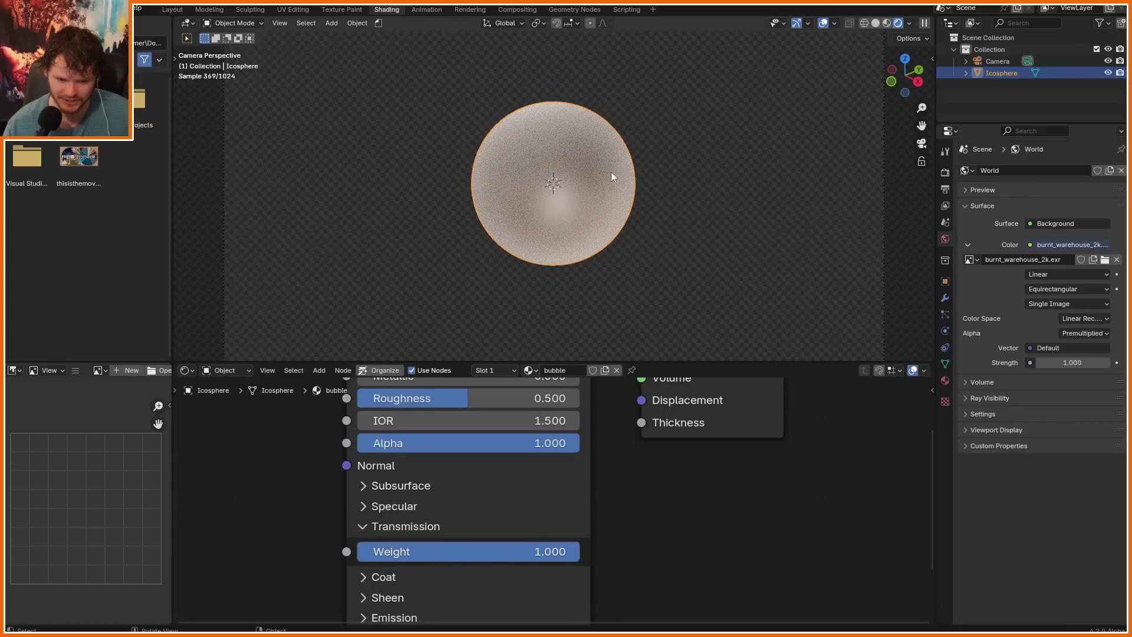
pyautogui.moveTo(448, 406); pyautogui.dragTo(467, 475, button='middle')
pyautogui.moveTo(468, 476); pyautogui.dragTo(356, 476)
pyautogui.scroll(3, 607, 188)
# - Enable Transparent Glass in the Film section of the render settings
pyautogui.click(945, 172)
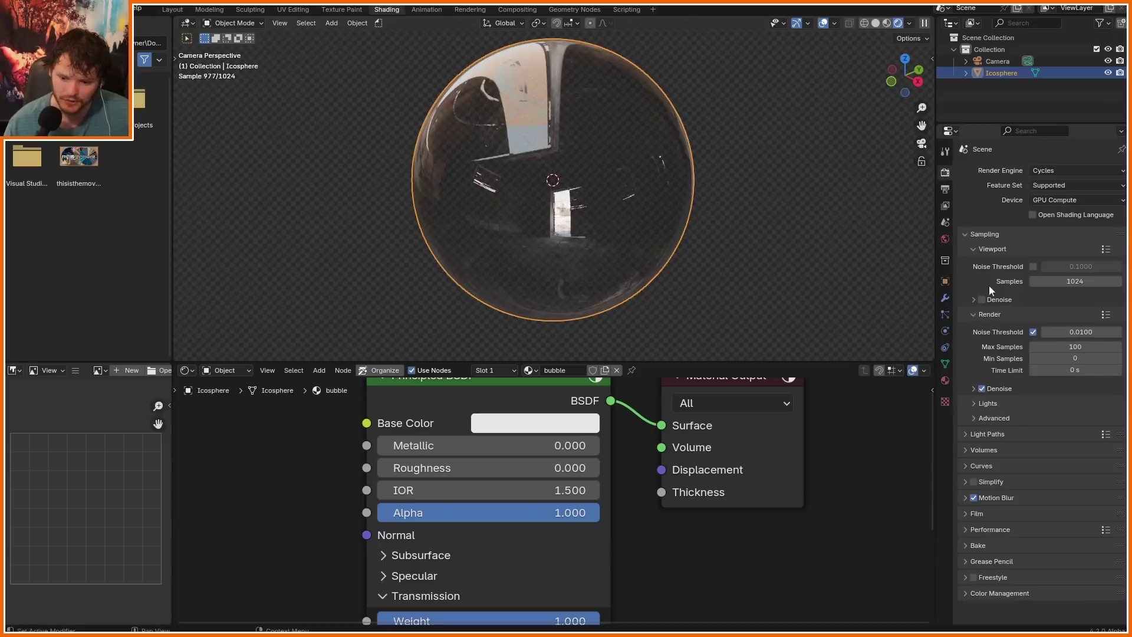
pyautogui.click(980, 519)
pyautogui.scroll(-4, 1003, 524)
pyautogui.click(1033, 521)
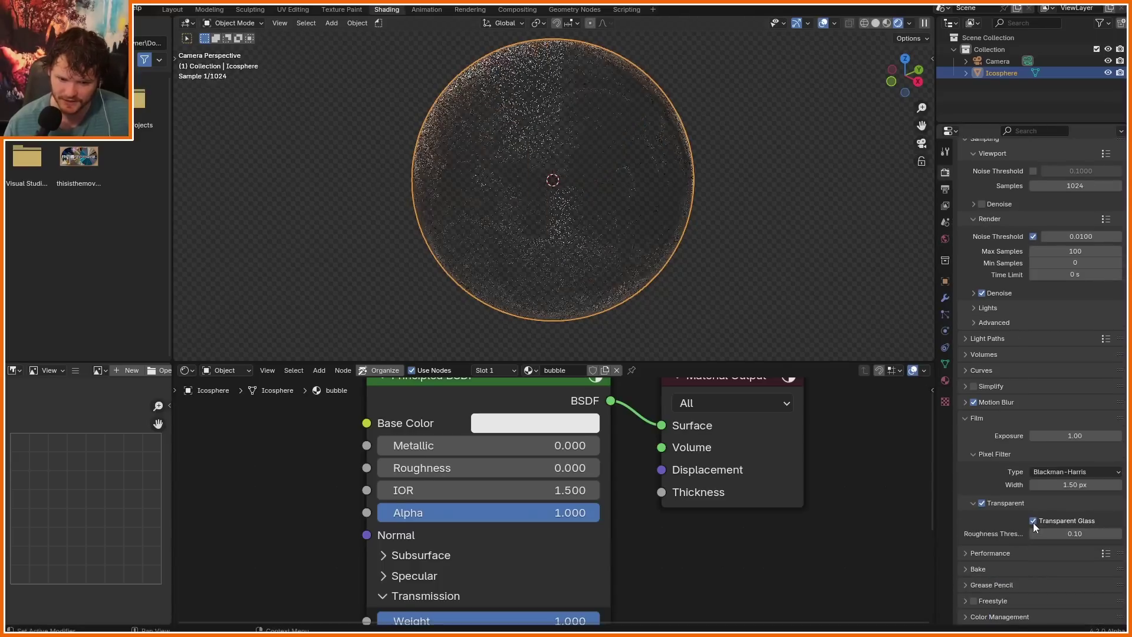
pyautogui.click(1033, 522)
# - Set the main IOR of the bubble material's Principled BSDF to 1.22
pyautogui.moveTo(560, 490)
pyautogui.mouseDown()
pyautogui.moveTo(619, 490)
pyautogui.moveTo(557, 493)
pyautogui.mouseUp()
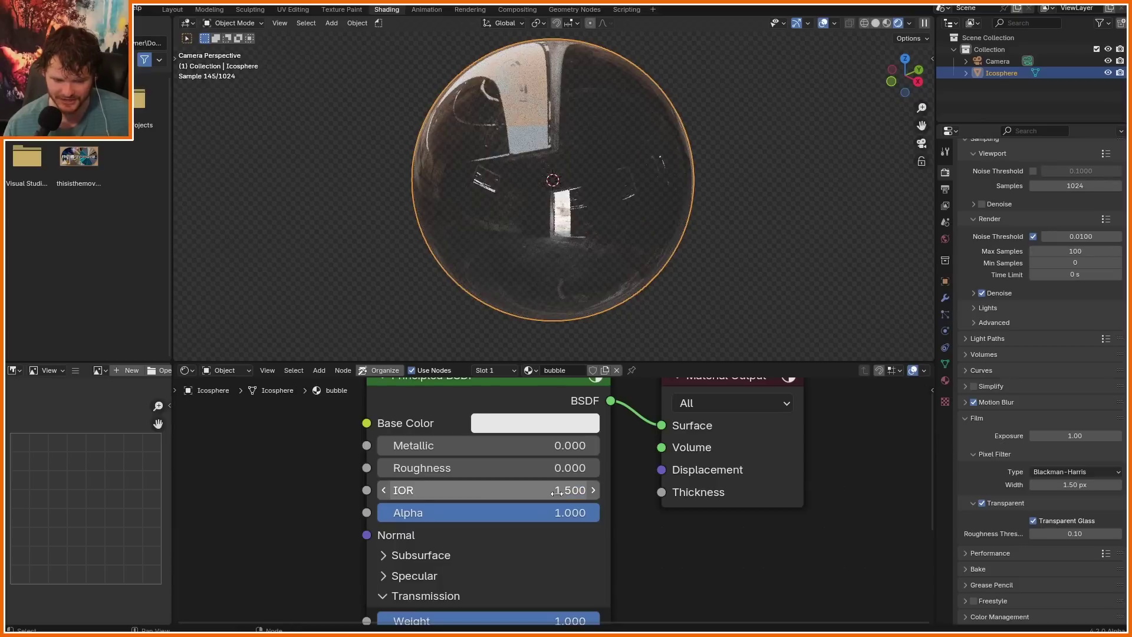
pyautogui.hotkey('ctrl', 'z')
pyautogui.click(556, 492)
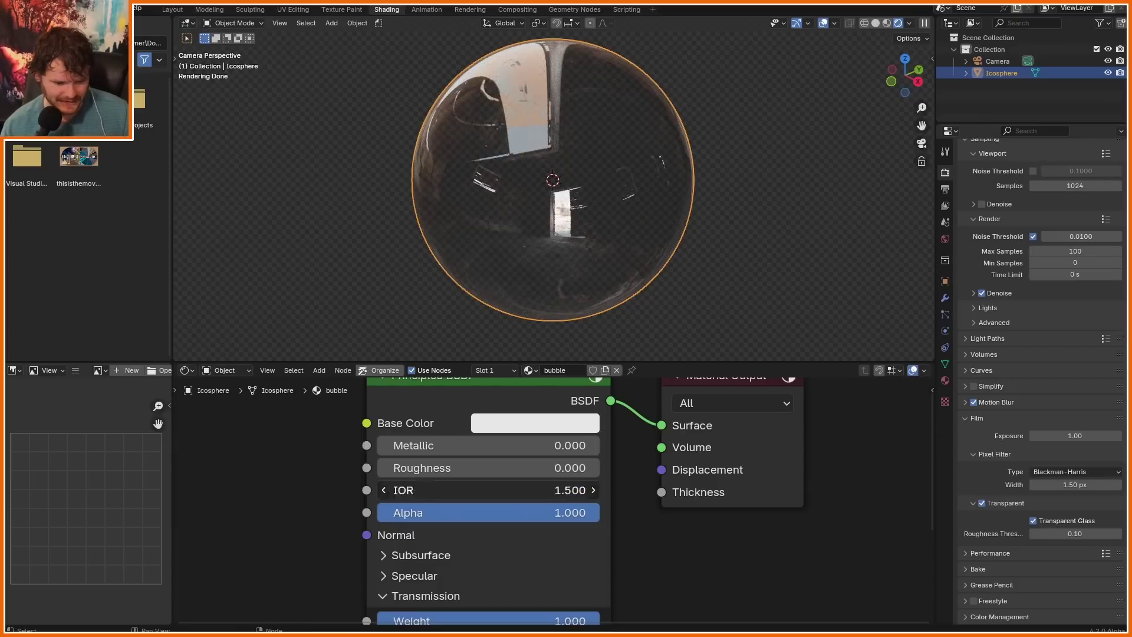
pyautogui.write('1.22')
pyautogui.press('Return')
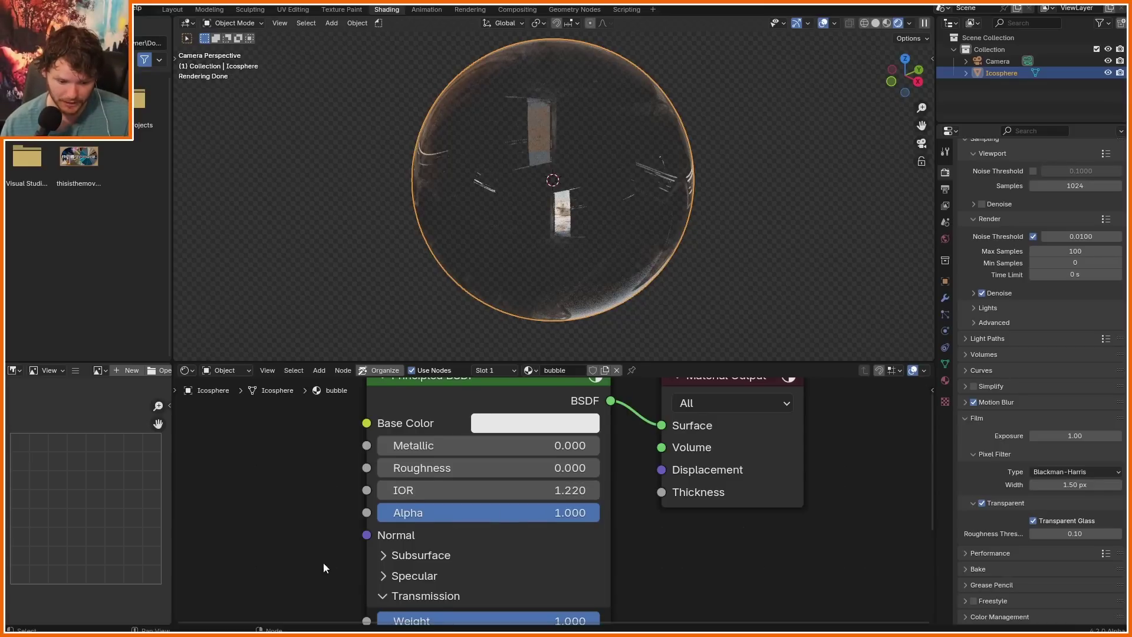
# - Set the bubble material's Thin Film thickness to 800 nm and deselect the icosphere
pyautogui.moveTo(323, 563); pyautogui.dragTo(311, 582, button='middle')
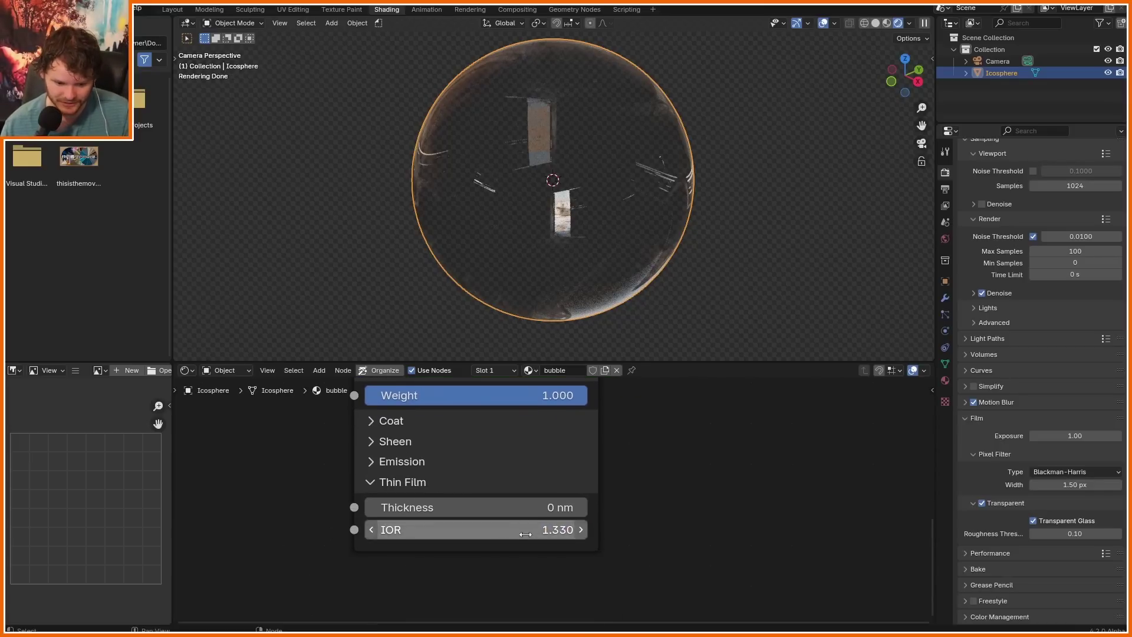
pyautogui.moveTo(493, 507)
pyautogui.mouseDown()
pyautogui.moveTo(507, 507)
pyautogui.moveTo(492, 507)
pyautogui.mouseUp()
pyautogui.click(531, 508)
pyautogui.write('800')
pyautogui.press('Return')
pyautogui.click(687, 422)
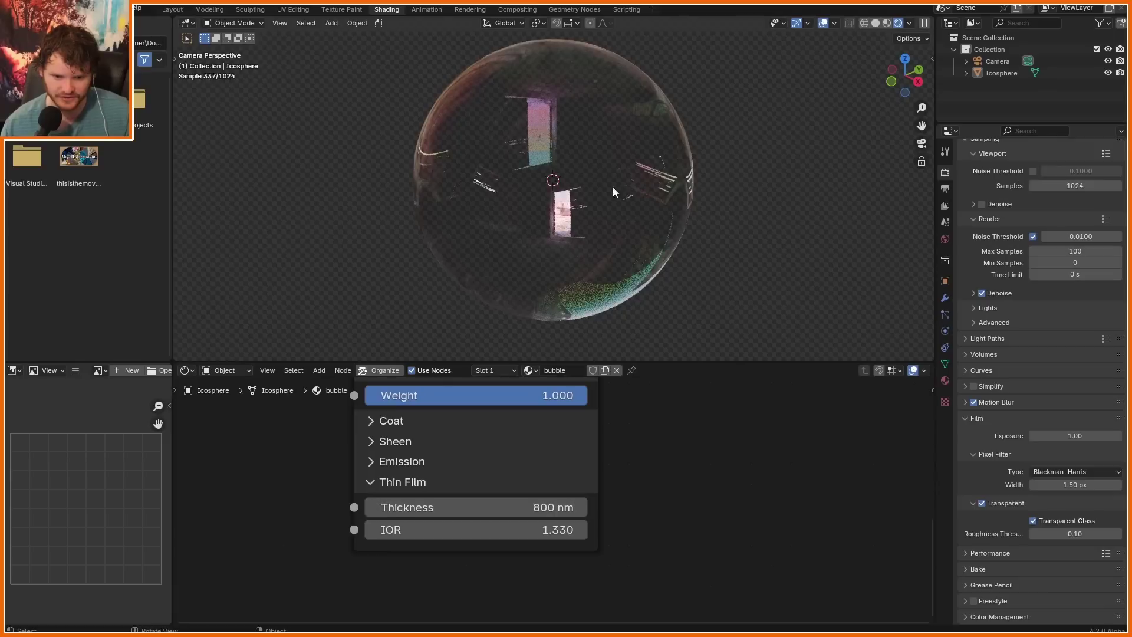
# - Try a Thin Film IOR of 1.22 and restore it to 1.330
pyautogui.click(547, 530)
pyautogui.write('1.22')
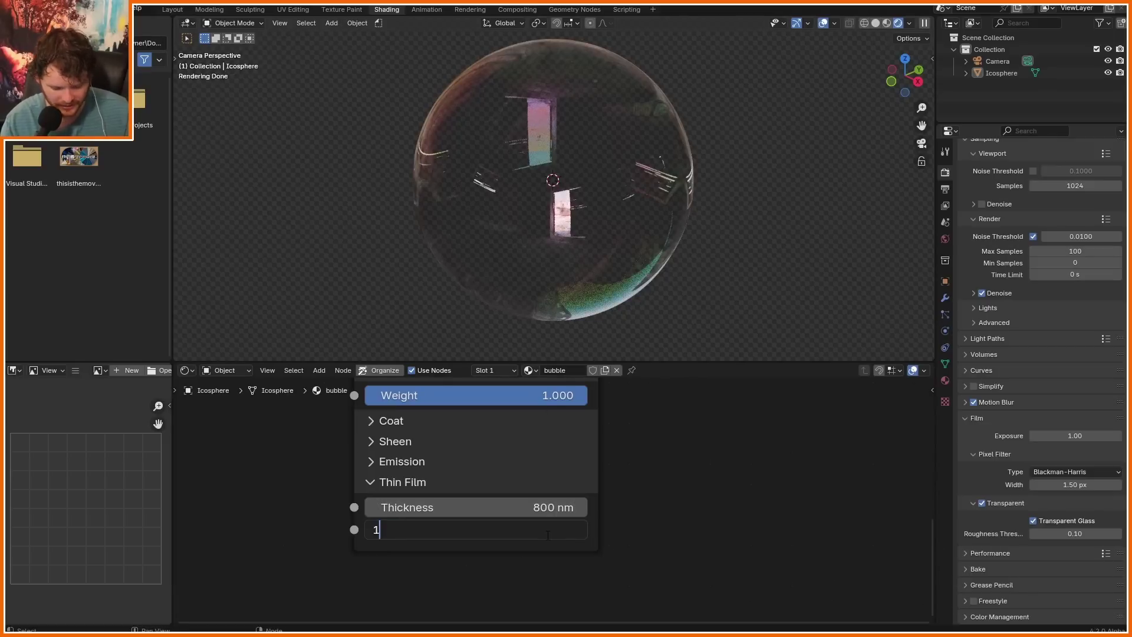
pyautogui.press('Return')
pyautogui.moveTo(547, 534)
pyautogui.mouseDown()
pyautogui.moveTo(648, 534)
pyautogui.moveTo(554, 534)
pyautogui.mouseUp()
# - Switch to the Geometry Nodes workspace and create a new node tree on the icosphere
pyautogui.scroll(-4, 653, 218)
pyautogui.scroll(3, 629, 205)
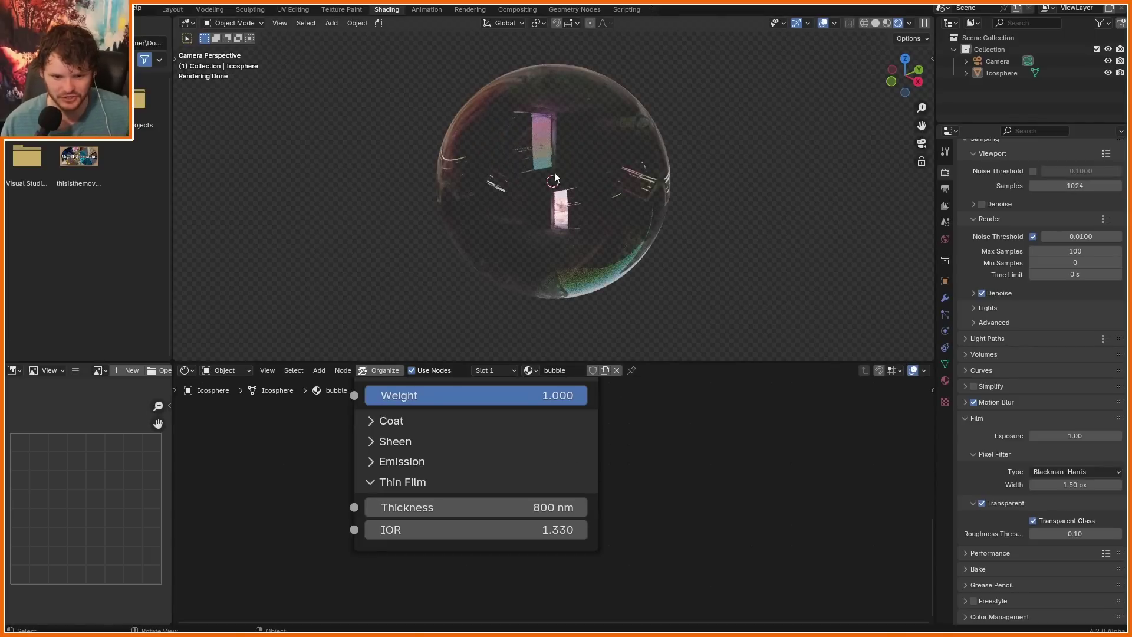
pyautogui.moveTo(563, 172); pyautogui.dragTo(597, 164, button='middle')
pyautogui.scroll(5, 590, 168)
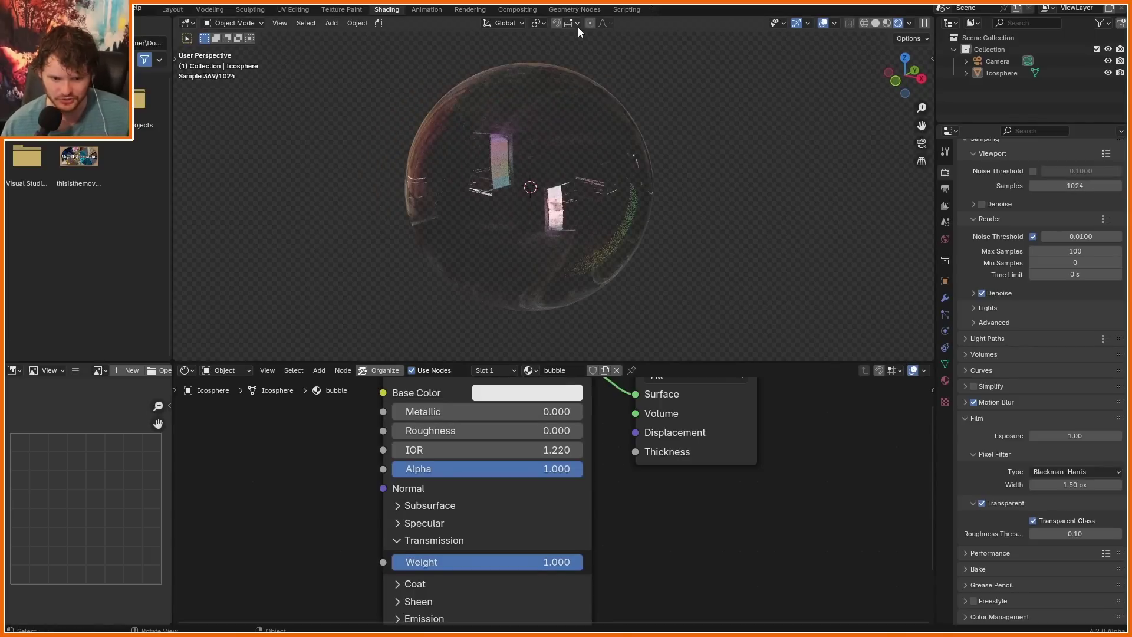
pyautogui.click(573, 10)
pyautogui.scroll(5, 715, 144)
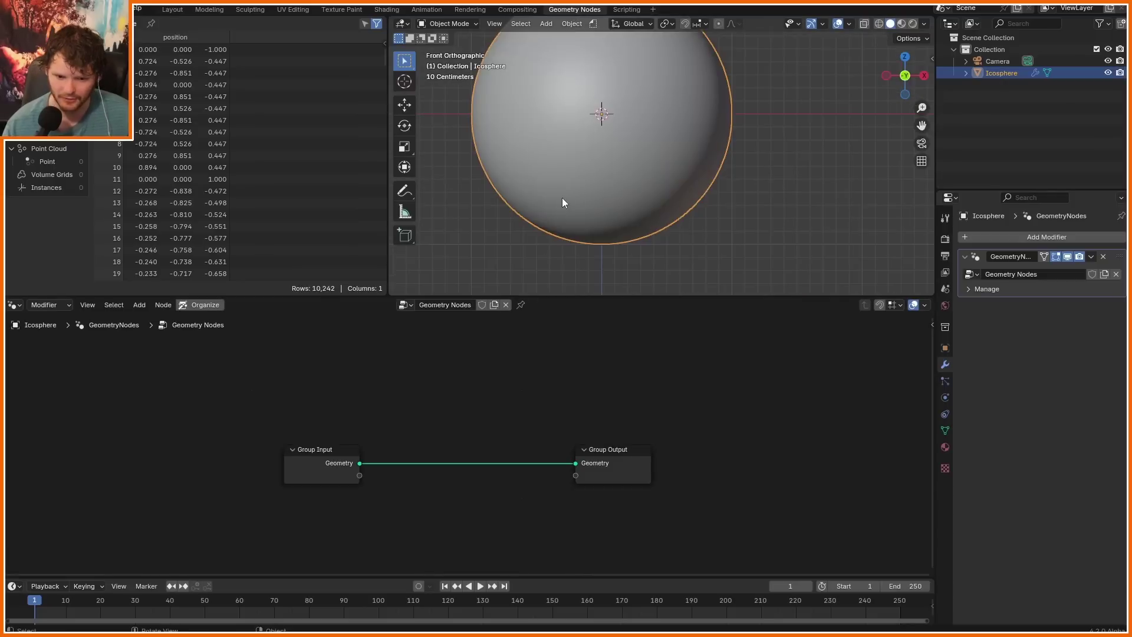
# - Annotate the front view with an upward arrow and rows of horizontal lines across the sphere, and erase them
pyautogui.press('d')
pyautogui.moveTo(585, 235); pyautogui.dragTo(623, 241)
pyautogui.scroll(-1, 623, 239)
pyautogui.keyDown('shift'); pyautogui.moveTo(617, 225); pyautogui.dragTo(623, 256, button='middle'); pyautogui.keyUp('shift')
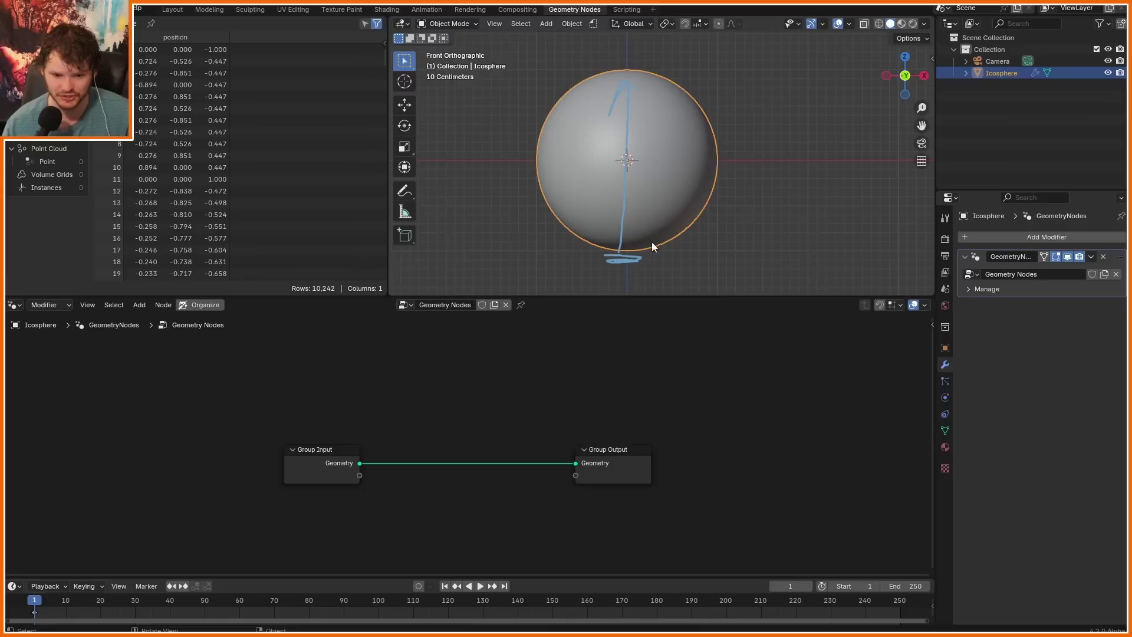
pyautogui.moveTo(708, 246)
pyautogui.mouseDown()
pyautogui.moveTo(542, 227)
pyautogui.moveTo(777, 229)
pyautogui.mouseUp()
pyautogui.moveTo(523, 191); pyautogui.dragTo(777, 219)
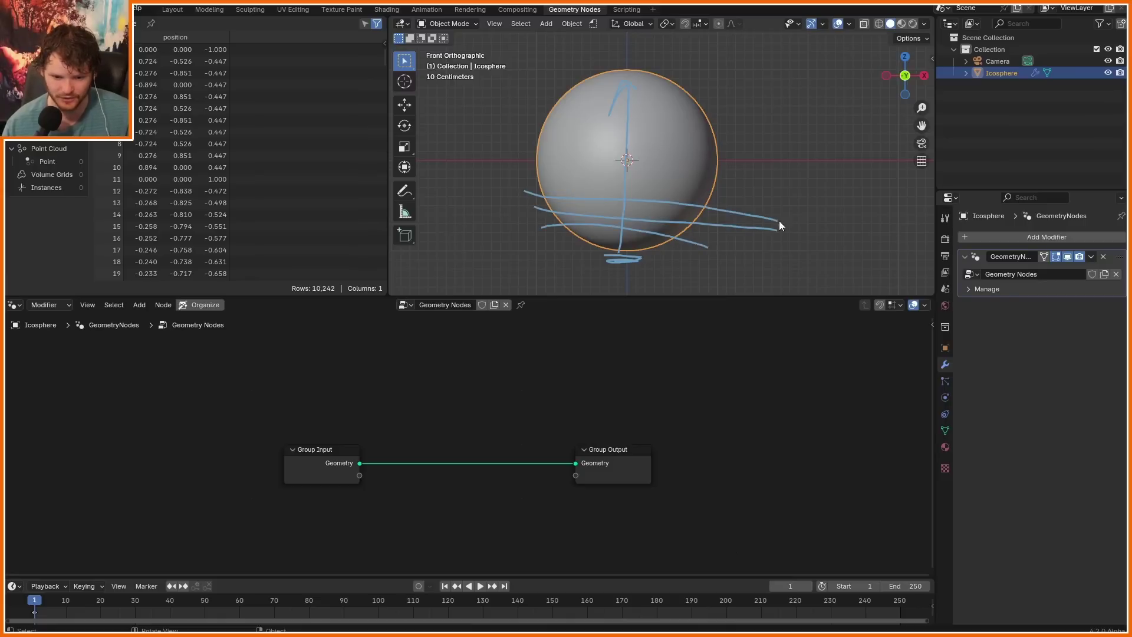
pyautogui.moveTo(549, 175); pyautogui.dragTo(771, 197)
pyautogui.moveTo(507, 155); pyautogui.dragTo(777, 183)
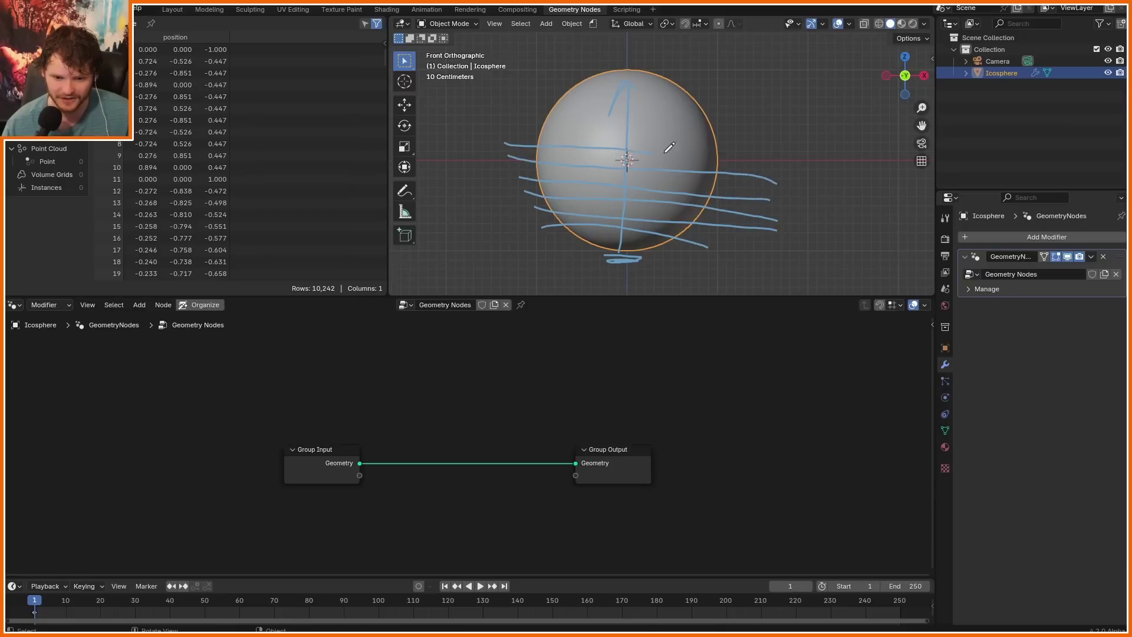
pyautogui.moveTo(517, 130); pyautogui.dragTo(716, 143)
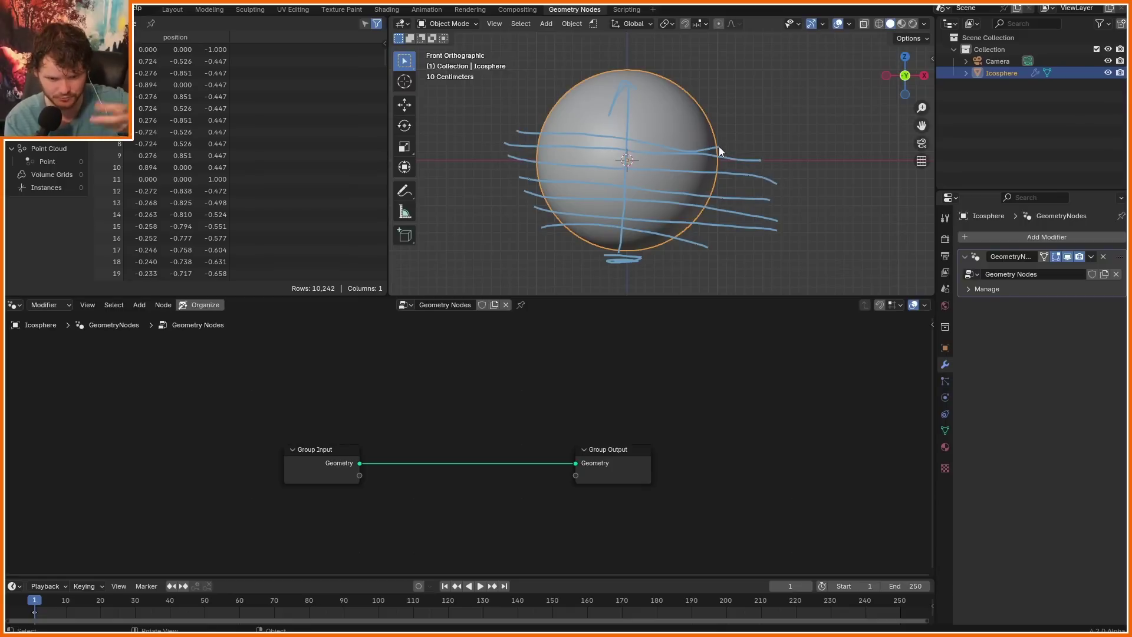
pyautogui.moveTo(720, 147); pyautogui.dragTo(794, 166, button='right')
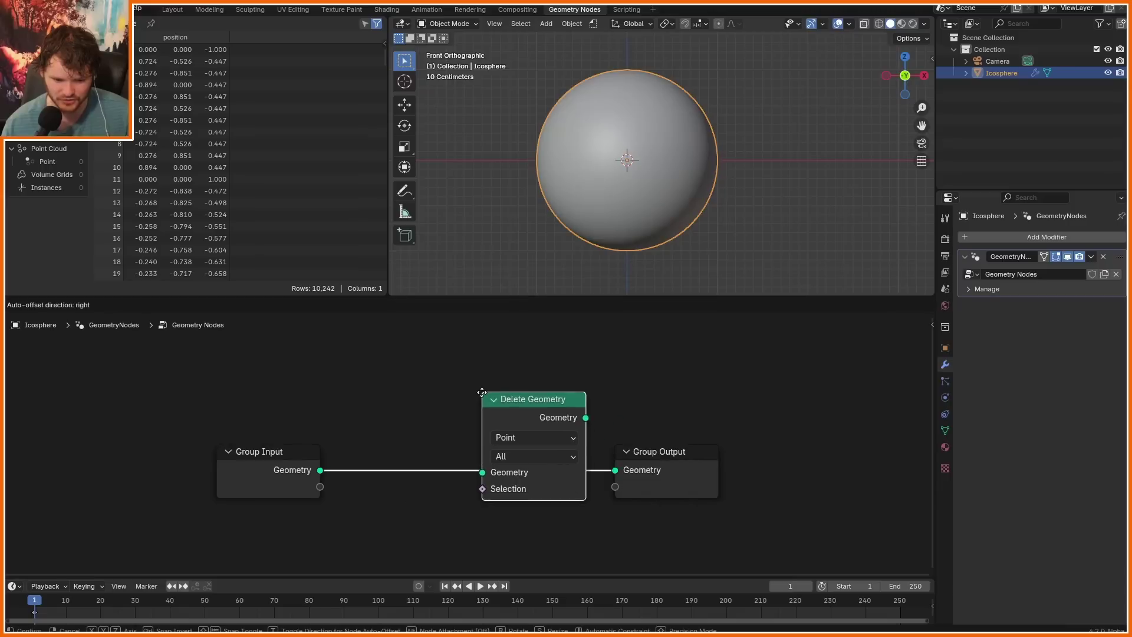
# - Insert a Delete Geometry node between Group Input and Group Output, and add a Position node
pyautogui.moveTo(510, 396); pyautogui.dragTo(482, 396)
pyautogui.moveTo(479, 393); pyautogui.dragTo(668, 494, button='middle')
pyautogui.hotkey('shift', 'a')
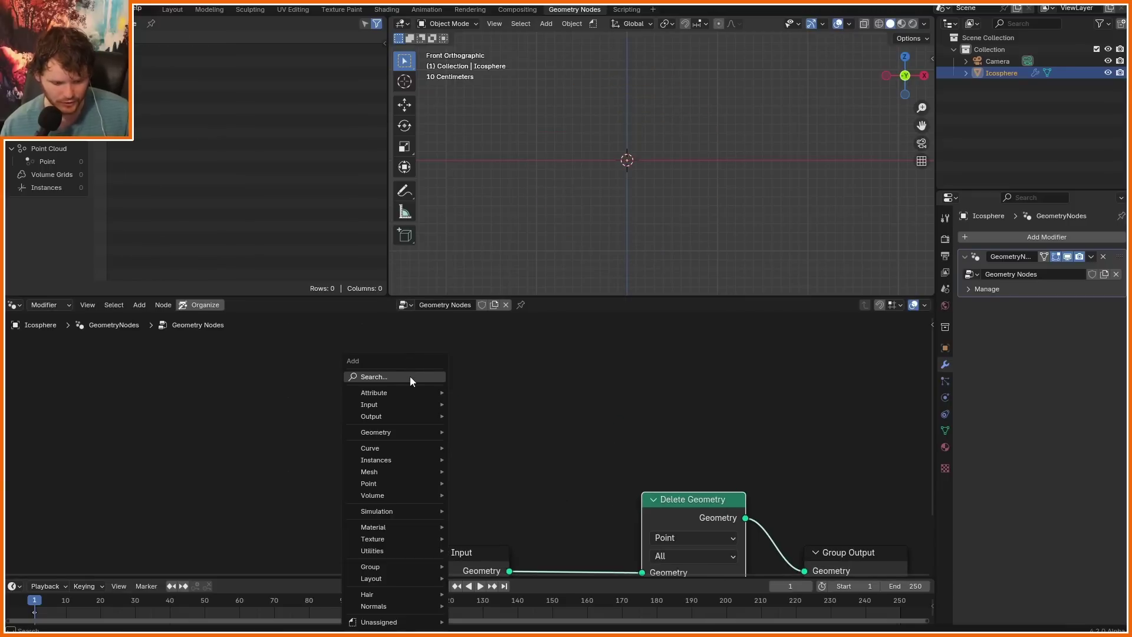
pyautogui.write('poe')
pyautogui.press('BackSpace')
pyautogui.write('s')
pyautogui.press('Return')
pyautogui.click(131, 366)
# - Connect the Position node to a new Separate XYZ node
pyautogui.moveTo(233, 391); pyautogui.dragTo(299, 429)
pyautogui.write('separa')
pyautogui.press('Return')
pyautogui.click(300, 423)
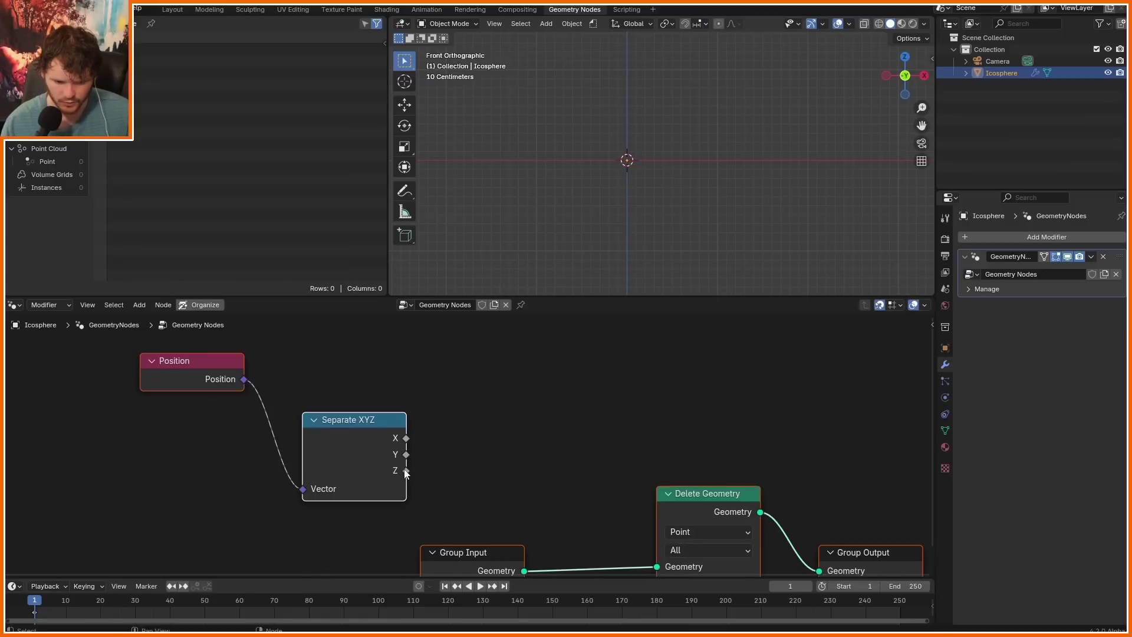
# - Feed the Z output into a new Greater Than node and connect its result to Delete Geometry's Selection
pyautogui.moveTo(406, 471); pyautogui.dragTo(516, 434)
pyautogui.write('grea')
pyautogui.press('Return')
pyautogui.scroll(-2, 531, 423)
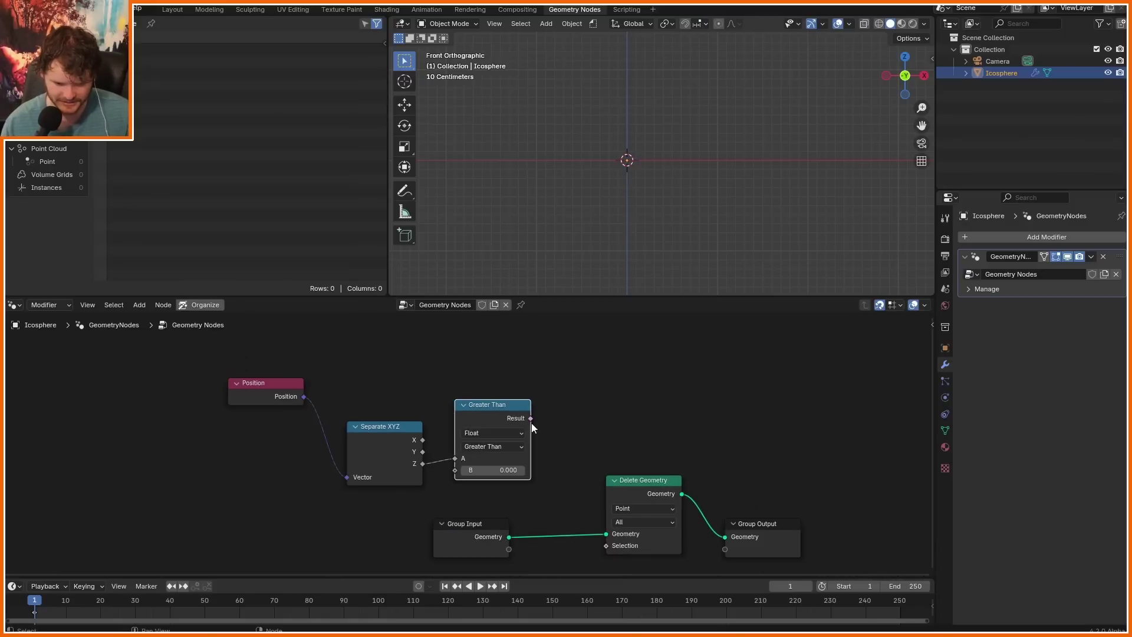
pyautogui.moveTo(564, 492); pyautogui.dragTo(607, 538)
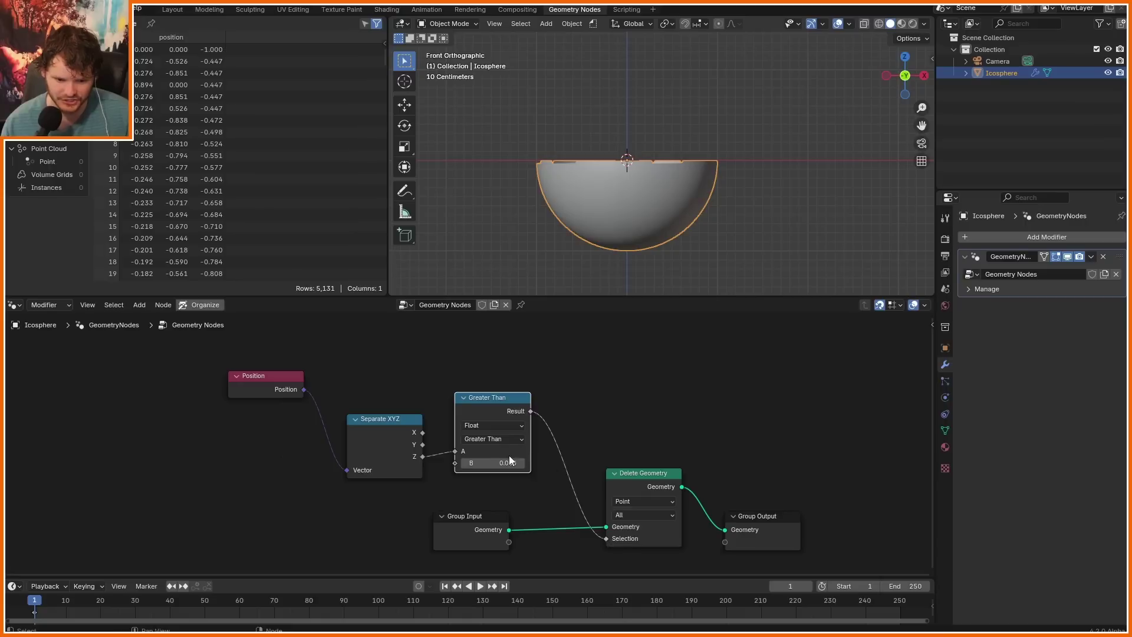
# - Change the comparison to Less Than with B at -1.000 and keyframe B on frame 1
pyautogui.moveTo(495, 463); pyautogui.dragTo(459, 463)
pyautogui.click(486, 439)
pyautogui.click(497, 470)
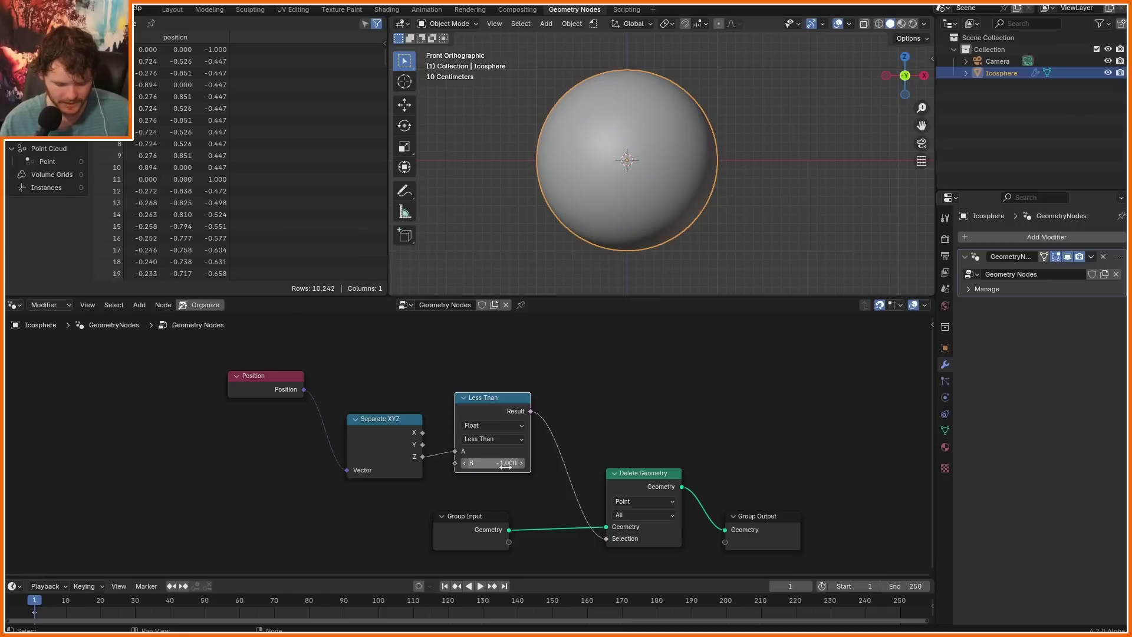
pyautogui.press('i')
# - Keyframe the Less Than node's B value at 1.01 on frame 60
pyautogui.click(238, 612)
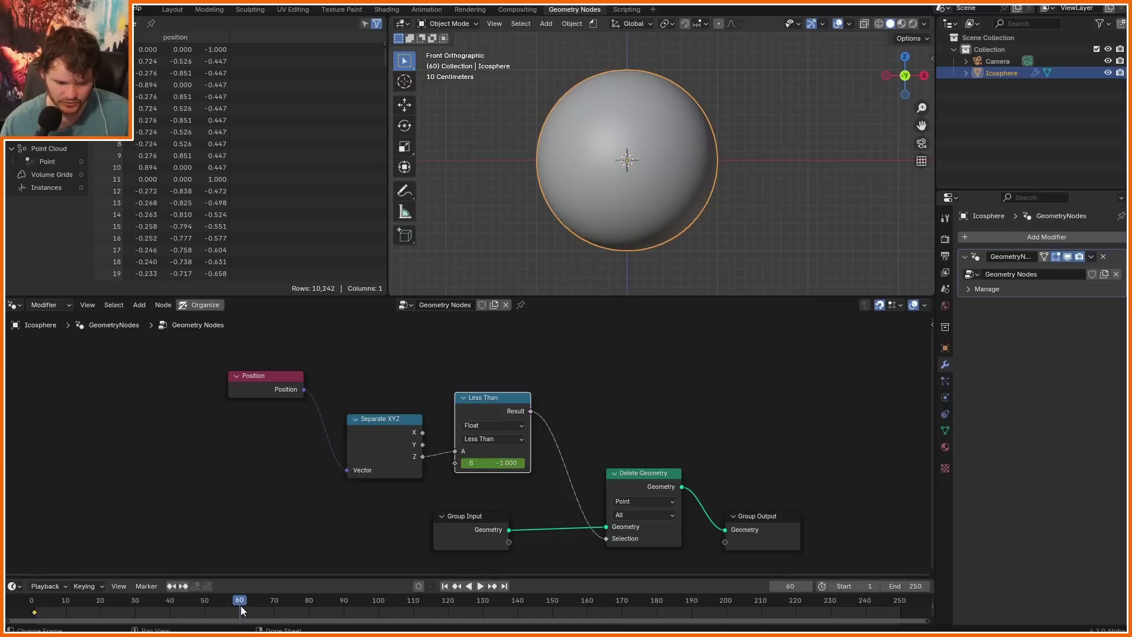
pyautogui.click(503, 464)
pyautogui.write('1')
pyautogui.press('Return')
pyautogui.click(503, 464)
pyautogui.write('1.01')
pyautogui.press('Return')
pyautogui.press('i')
# - Set the animation's end frame to 70 and play it to check the sphere's cut edge
pyautogui.click(903, 588)
pyautogui.write('70')
pyautogui.press('Return')
pyautogui.press('space')
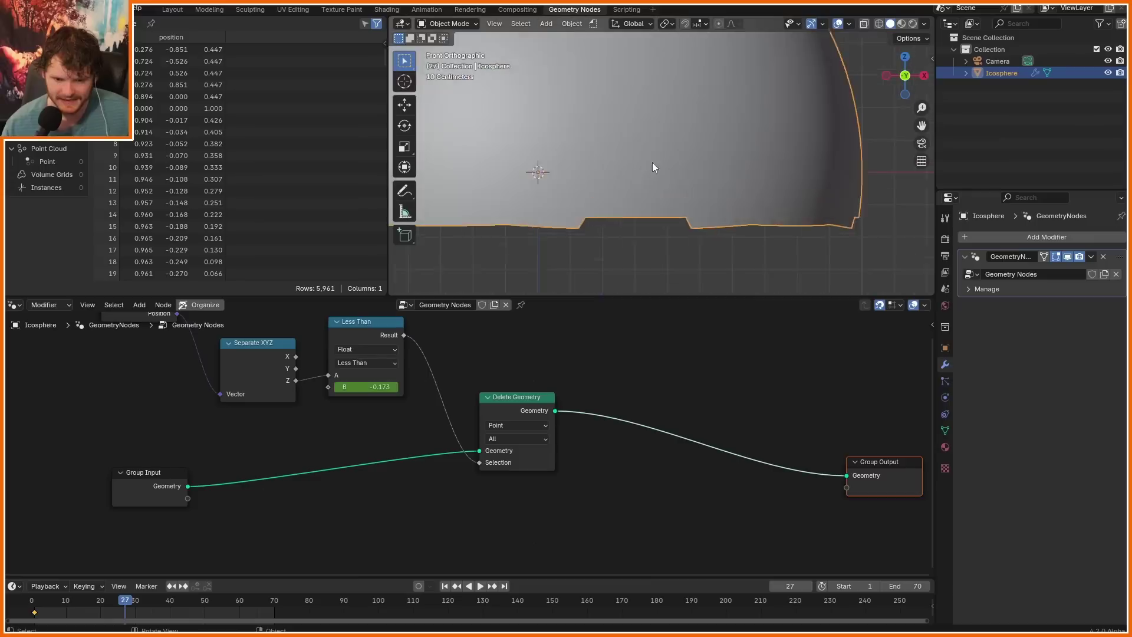
pyautogui.scroll(3, 652, 162)
pyautogui.scroll(-3, 688, 214)
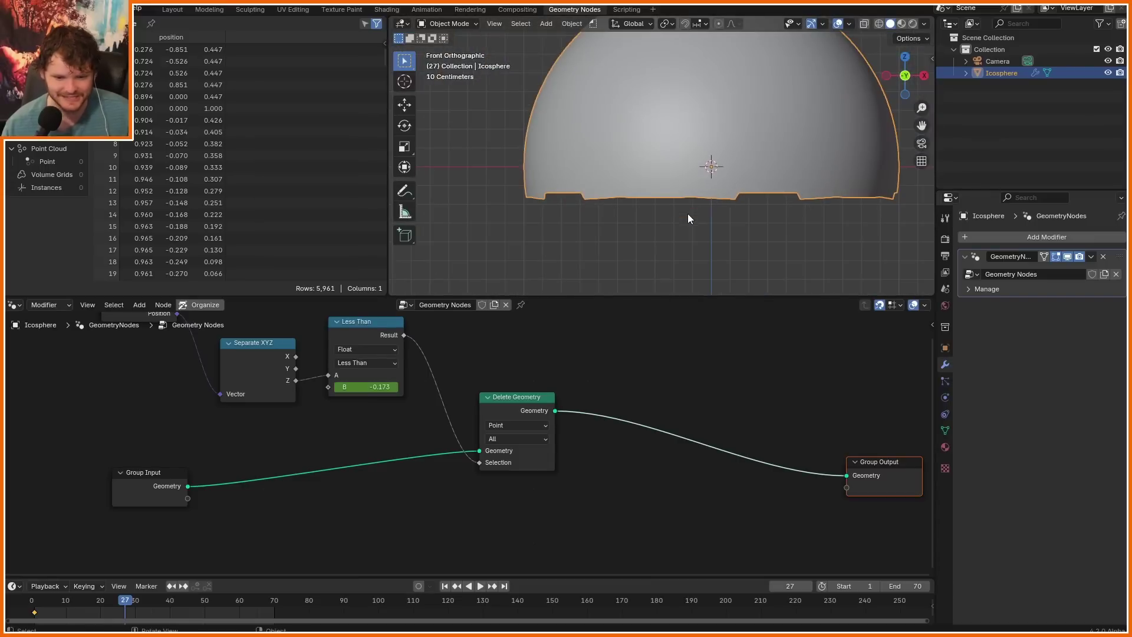
# - Insert a level 2 Subdivide Mesh node before Delete Geometry, and outline the cut edge with a temporary annotation
pyautogui.hotkey('shift', 'a')
pyautogui.write('subd')
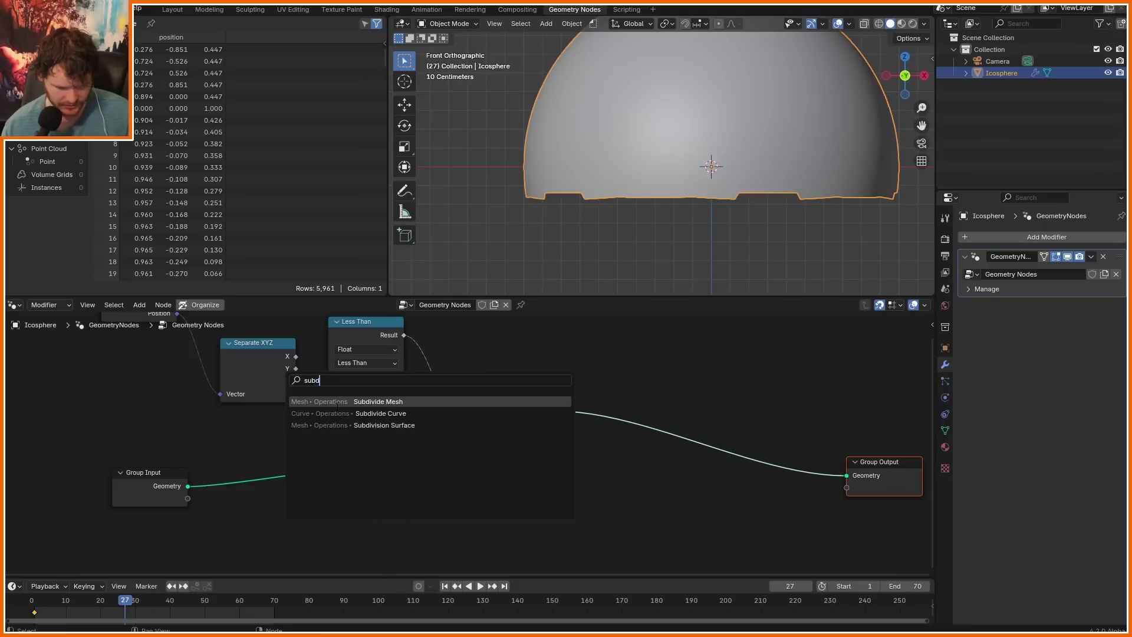
pyautogui.click(334, 403)
pyautogui.click(314, 444)
pyautogui.click(375, 478)
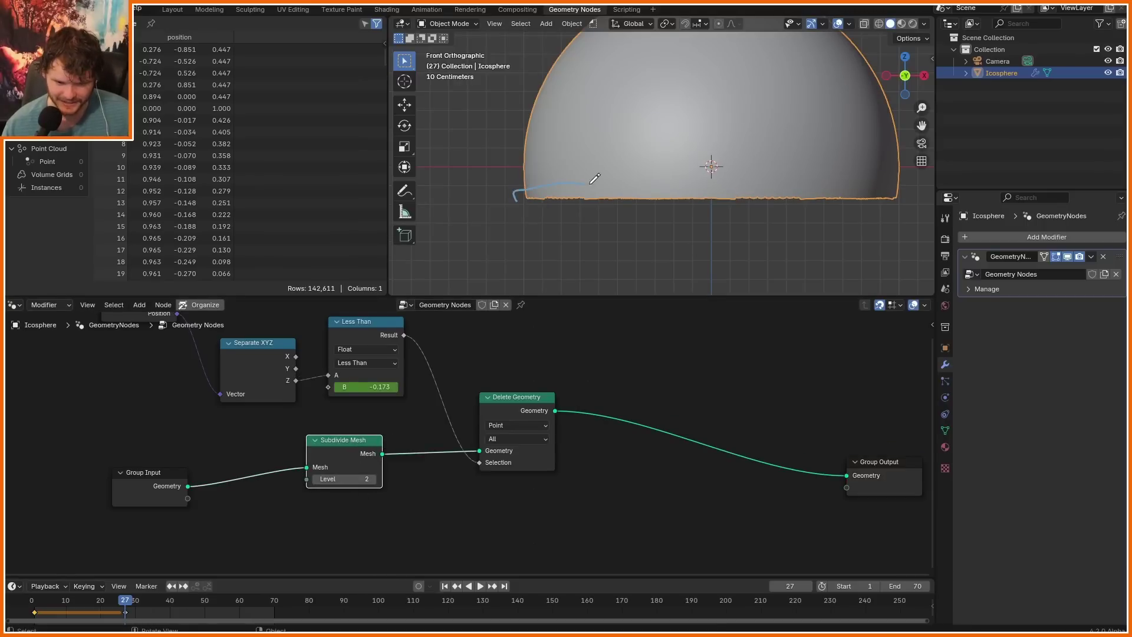
pyautogui.moveTo(899, 218); pyautogui.dragTo(519, 199)
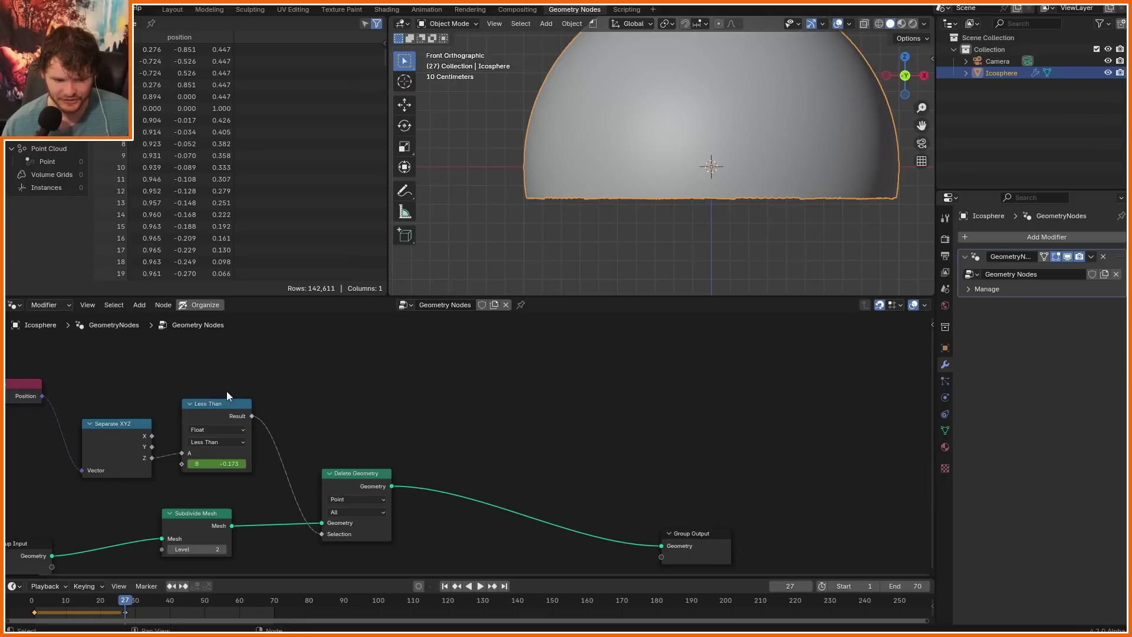
# - Duplicate the Less Than node and place the copy above the original
pyautogui.moveTo(221, 424); pyautogui.dragTo(241, 414)
pyautogui.moveTo(235, 403); pyautogui.dragTo(245, 444, button='middle')
pyautogui.hotkey('shift', 'd')
pyautogui.click(241, 363)
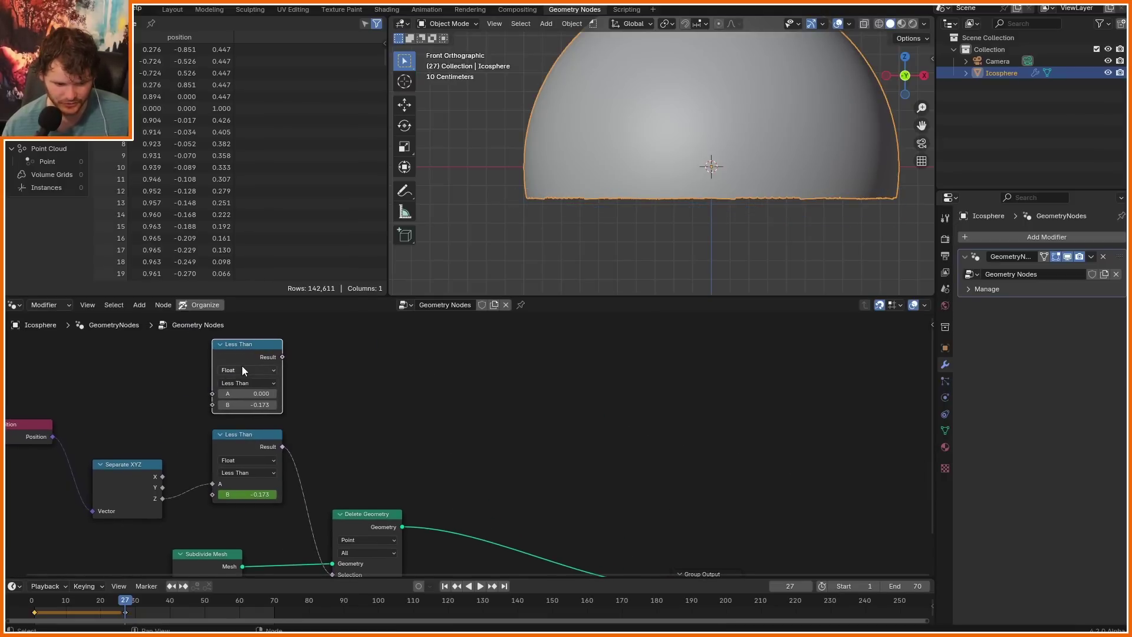
# - Keyframe the duplicated Less Than node's B value at -1 on the first frame and 1.01 on frame 60
pyautogui.hotkey('shift', 'Left')
pyautogui.doubleClick(266, 404)
pyautogui.write('-1')
pyautogui.press('Return')
pyautogui.press('space')
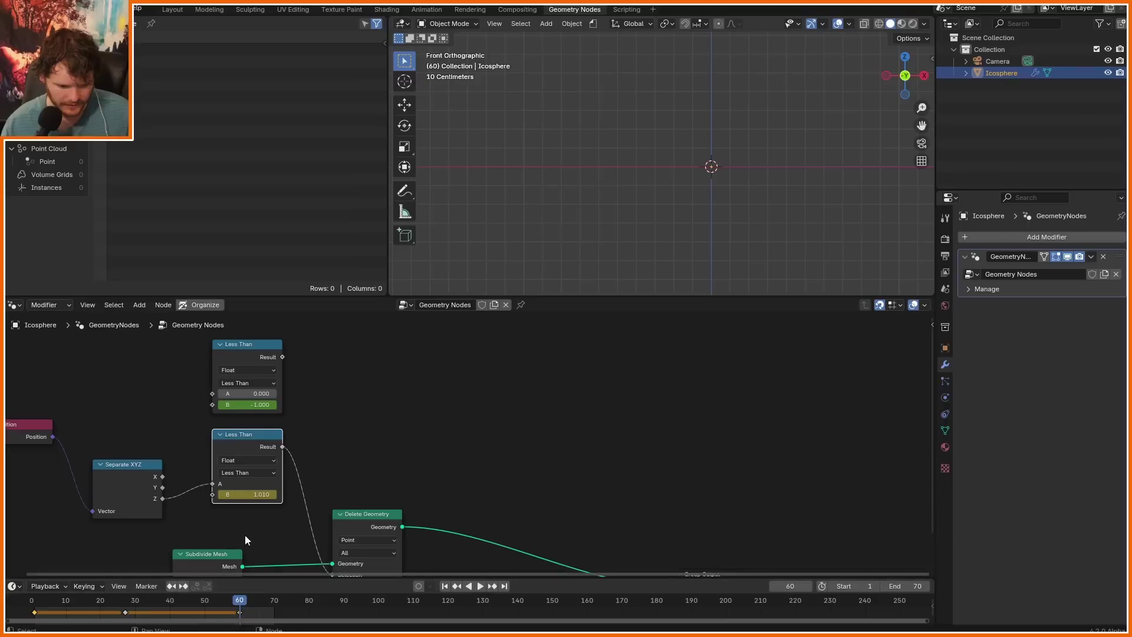
pyautogui.click(260, 406)
pyautogui.write('1.01')
pyautogui.press('Return')
pyautogui.press('i')
# - Insert a Math node between the Separate XYZ node's Z output and the upper Less Than node
pyautogui.hotkey('shift', 'a')
pyautogui.write('math')
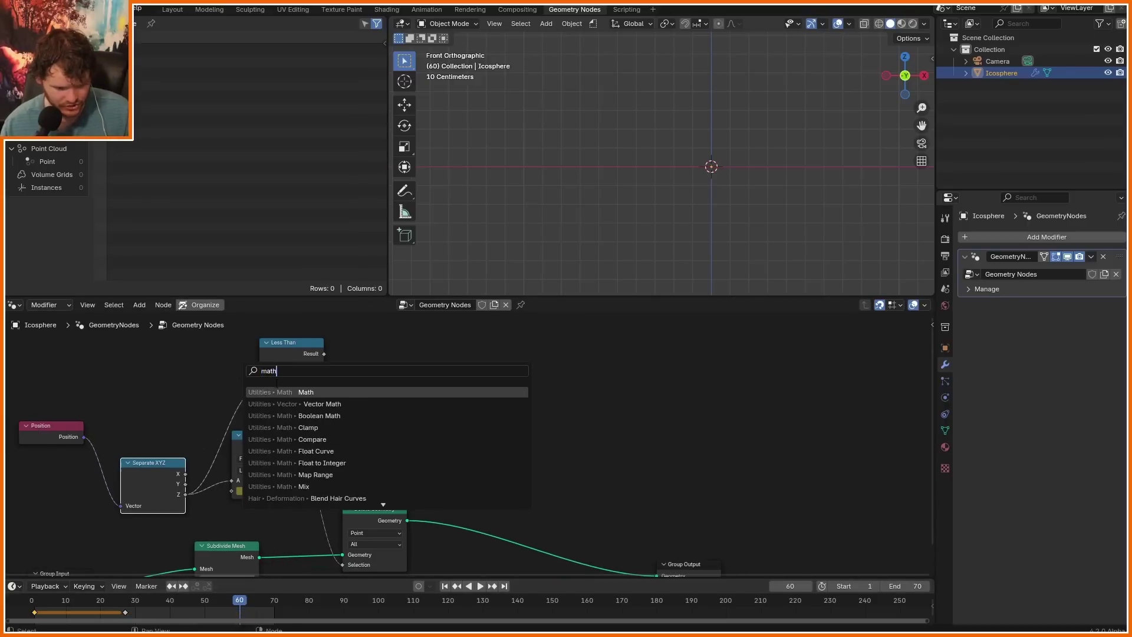
pyautogui.press('Return')
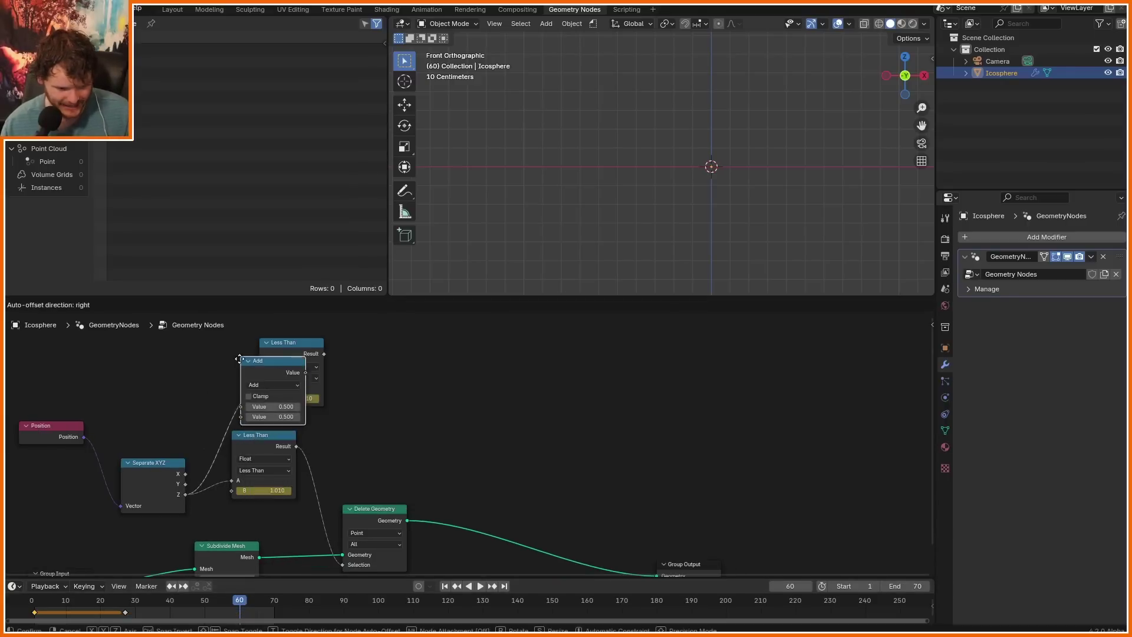
pyautogui.click(210, 359)
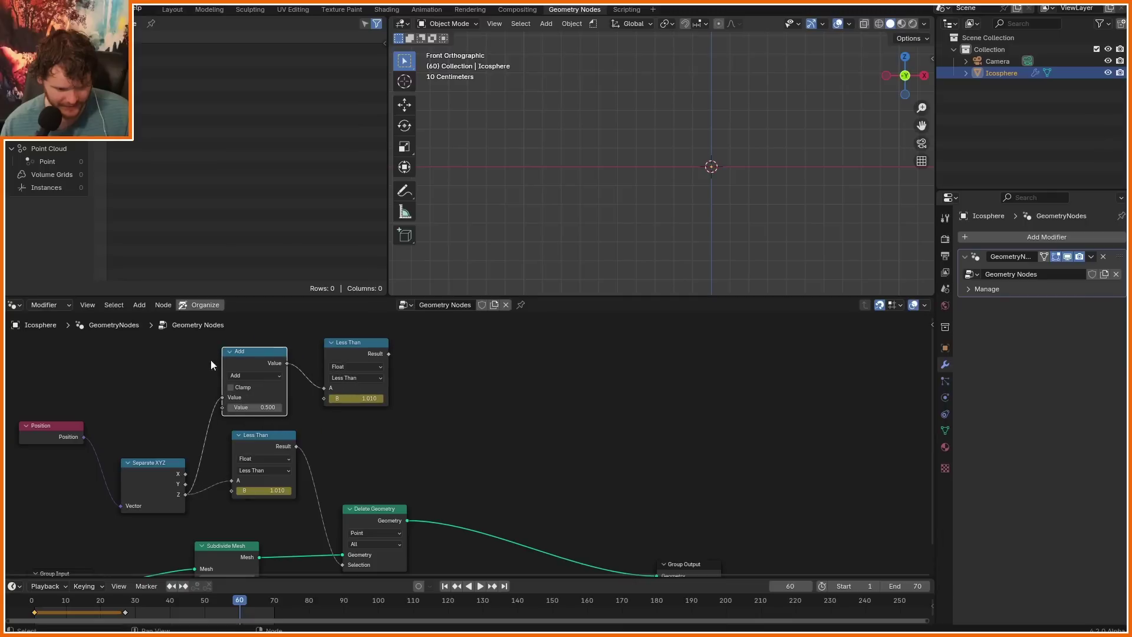
# - Preview the upper Less Than result on the Delete Geometry output and set the Math node to Subtract 0.1
pyautogui.keyDown('ctrl'); pyautogui.keyDown('shift'); pyautogui.click(356, 358); pyautogui.keyUp('shift'); pyautogui.keyUp('ctrl')
pyautogui.keyDown('ctrl'); pyautogui.keyDown('shift'); pyautogui.click(366, 509); pyautogui.keyUp('shift'); pyautogui.keyUp('ctrl')
pyautogui.click(260, 377)
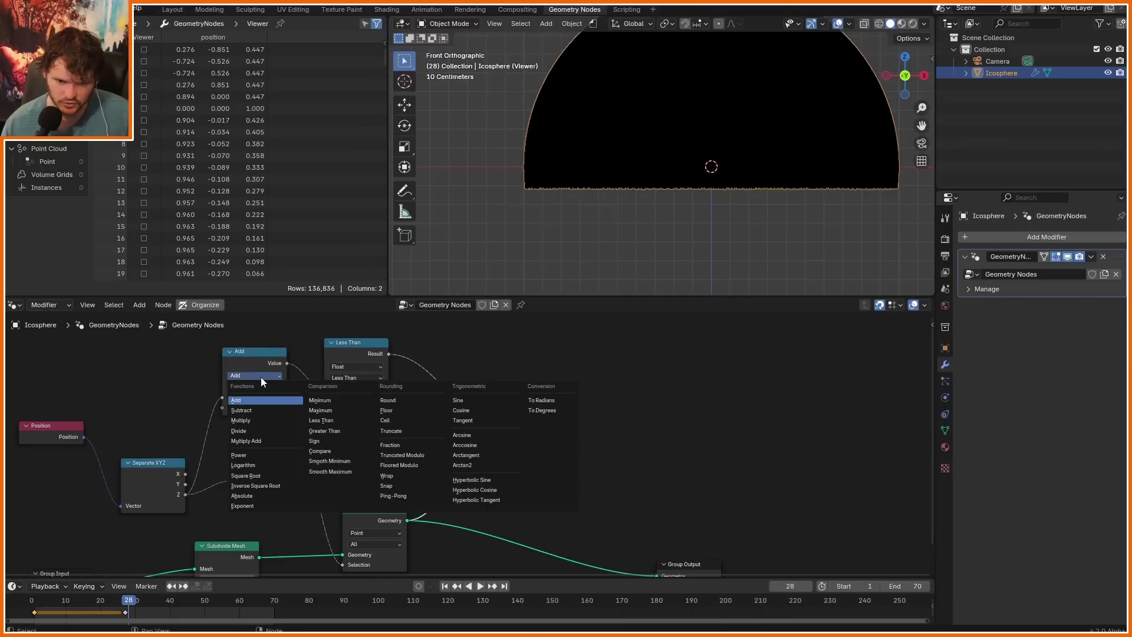
pyautogui.click(263, 388)
# - Play the animation from the start and examine the selection band along the sphere's cut edge
pyautogui.press('space')
pyautogui.press('space')
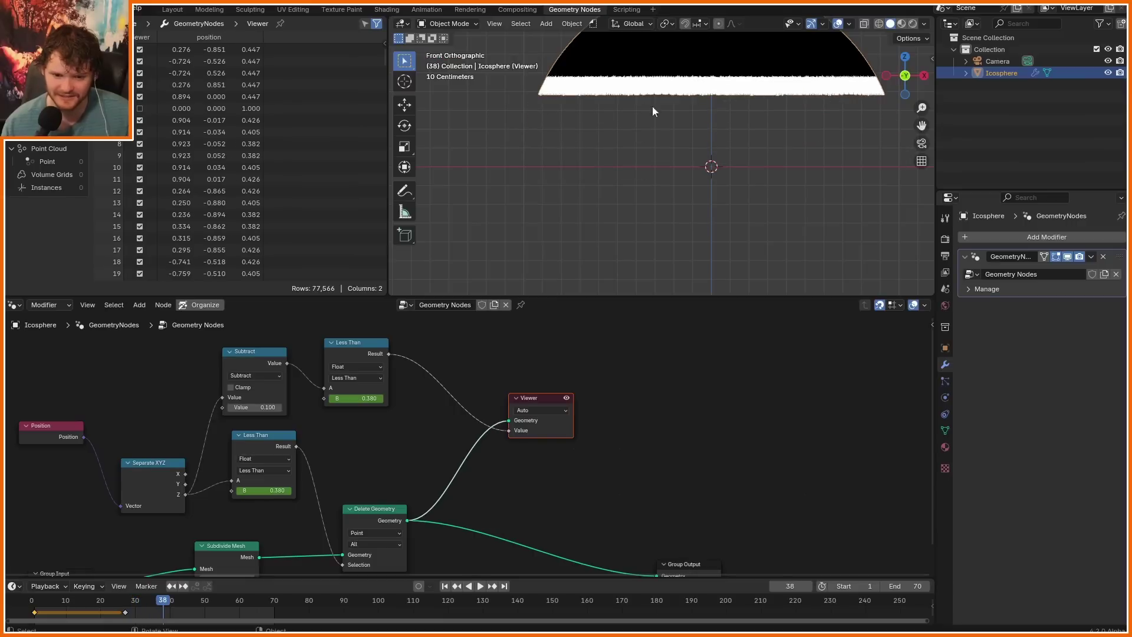
pyautogui.hotkey('shift', 'Left')
pyautogui.press('space')
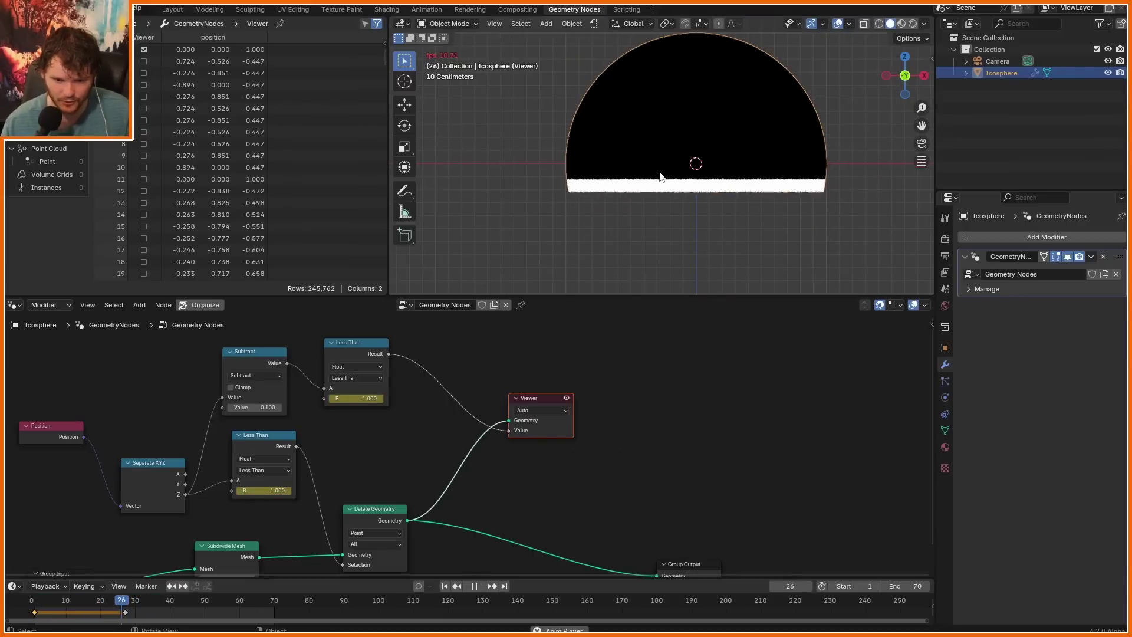
pyautogui.press('space')
pyautogui.scroll(2, 723, 231)
pyautogui.keyDown('shift'); pyautogui.moveTo(723, 235); pyautogui.dragTo(661, 198, button='middle'); pyautogui.keyUp('shift')
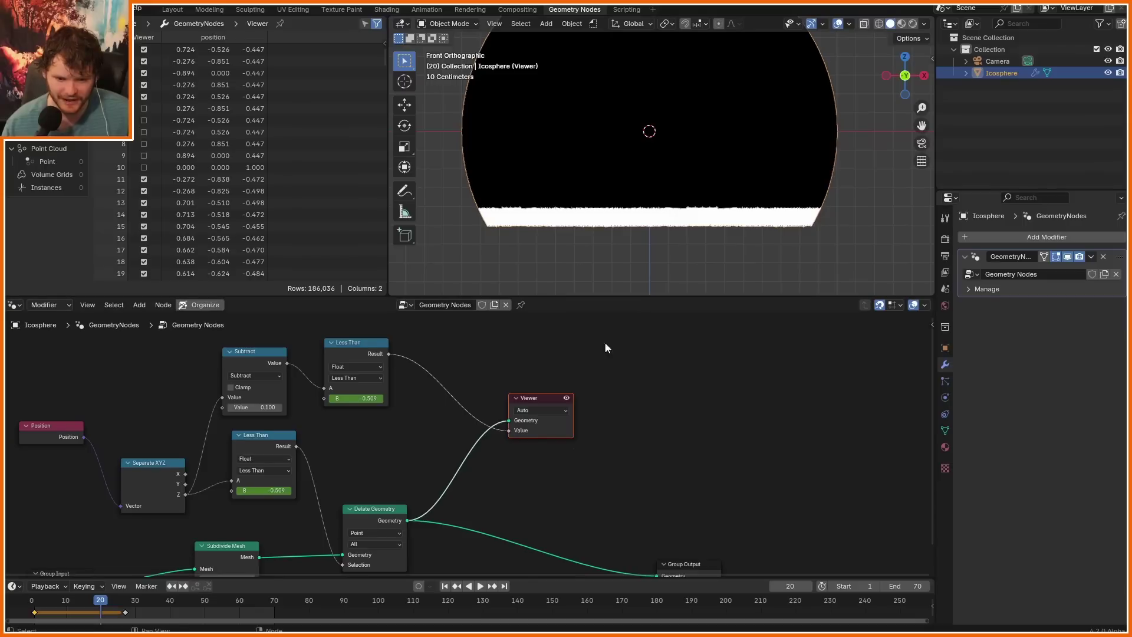
# - Insert a Set Position node between Delete Geometry and Group Output
pyautogui.moveTo(517, 478); pyautogui.dragTo(477, 388, button='middle')
pyautogui.hotkey('shift', 'a')
pyautogui.write('set po')
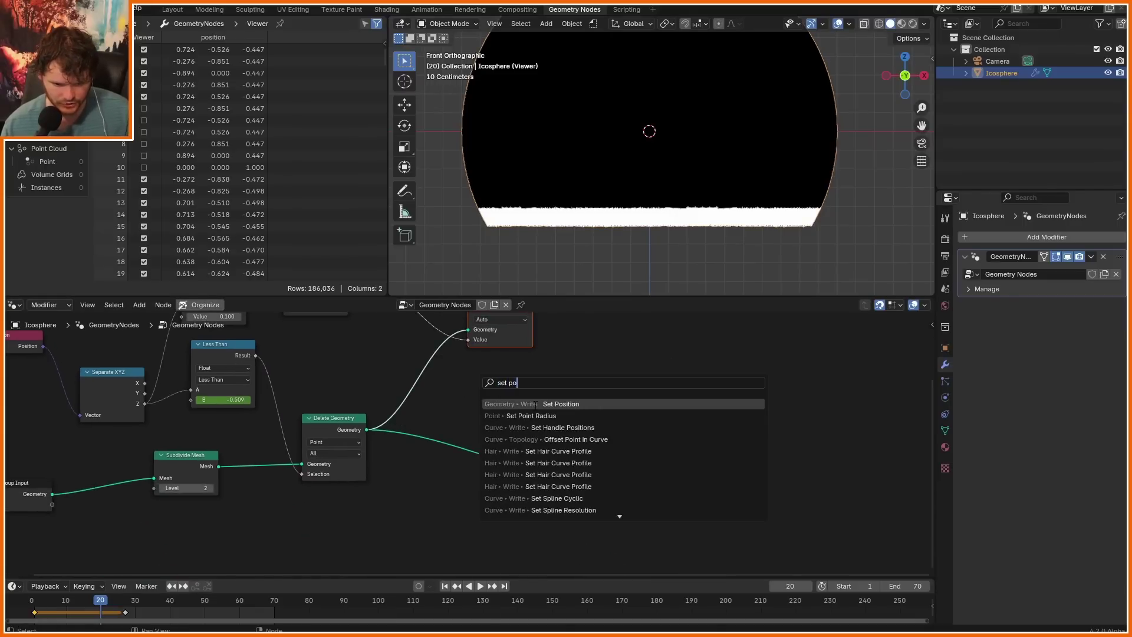
pyautogui.press('Return')
pyautogui.click(451, 409)
# - Feed Set Position's Position from a Vector Blur Attribute node that takes a Position node as its value
pyautogui.moveTo(643, 442); pyautogui.dragTo(211, 518)
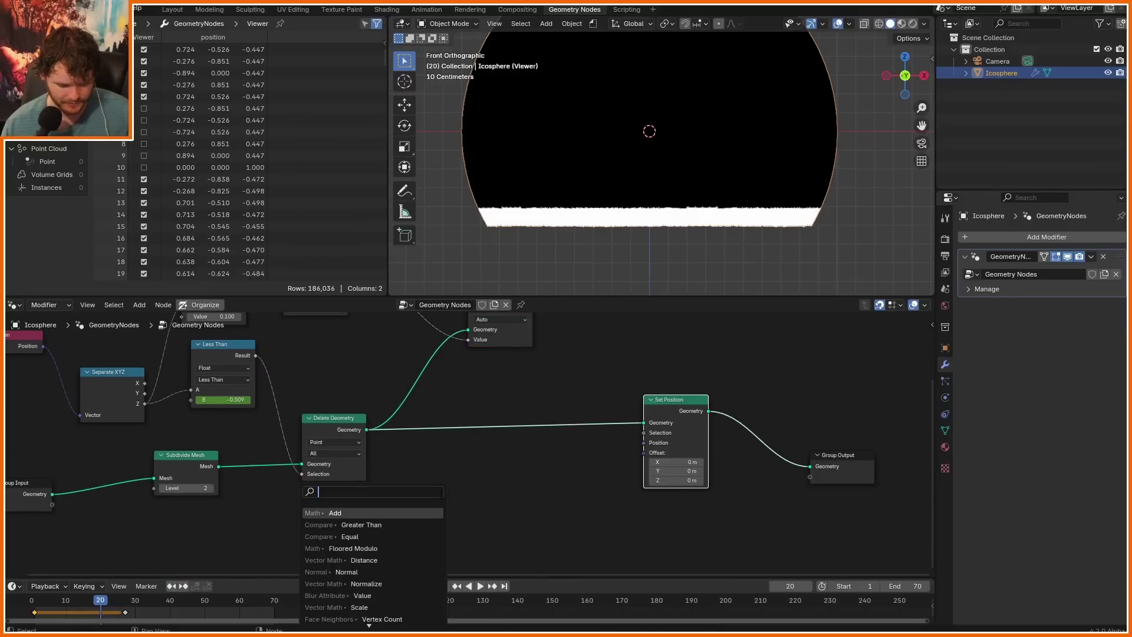
pyautogui.write('blur')
pyautogui.press('Return')
pyautogui.click(509, 480)
pyautogui.write('pos')
pyautogui.press('Return')
pyautogui.click(347, 517)
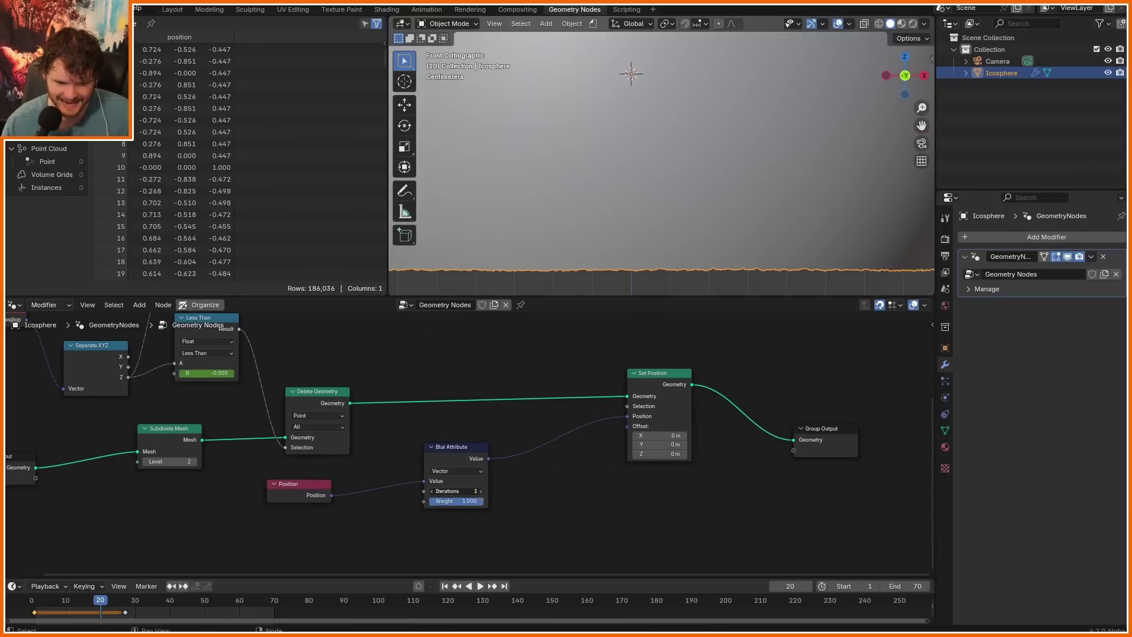
# - Raise the Blur Attribute node's iterations to 30 and compare the cut edge with Set Position muted
pyautogui.click(481, 491)
pyautogui.click(481, 491)
pyautogui.click(480, 491)
pyautogui.click(481, 491)
pyautogui.click(480, 491)
pyautogui.click(481, 491)
pyautogui.click(480, 491)
pyautogui.click(481, 491)
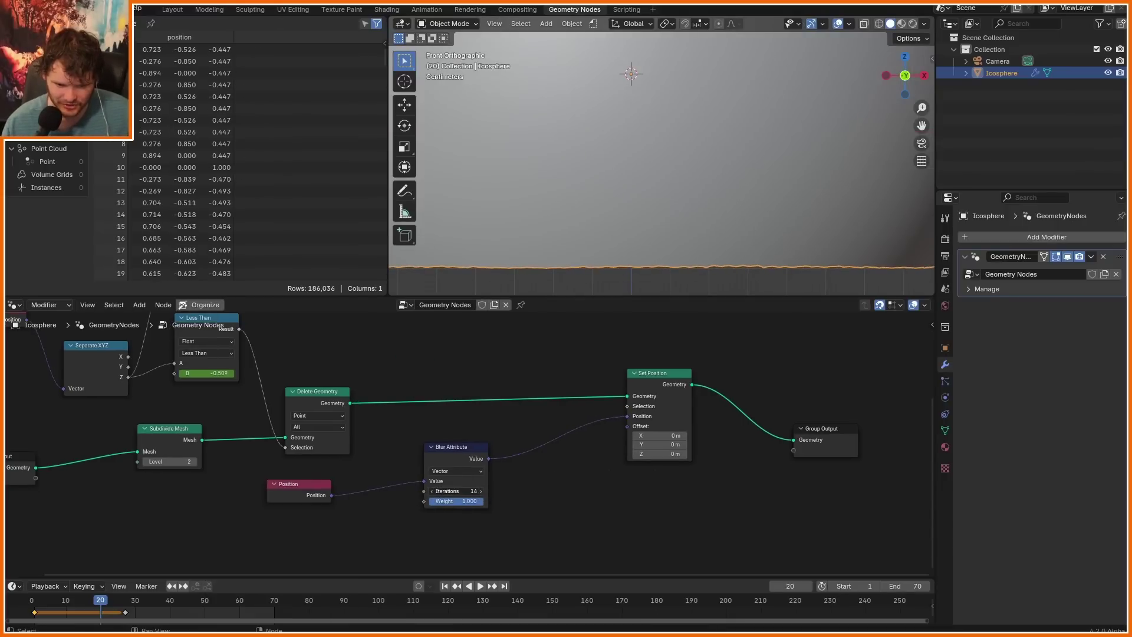
pyautogui.keyDown('ctrl'); pyautogui.scroll(15, 455, 489); pyautogui.keyUp('ctrl')
pyautogui.click(649, 377)
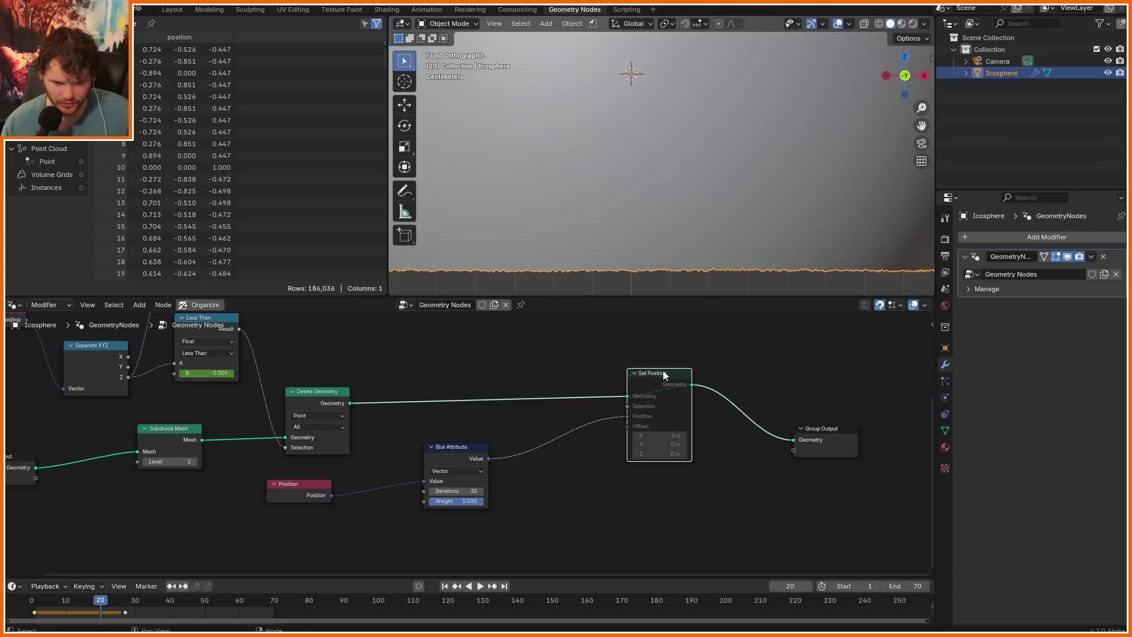
pyautogui.moveTo(63, 604); pyautogui.dragTo(121, 603)
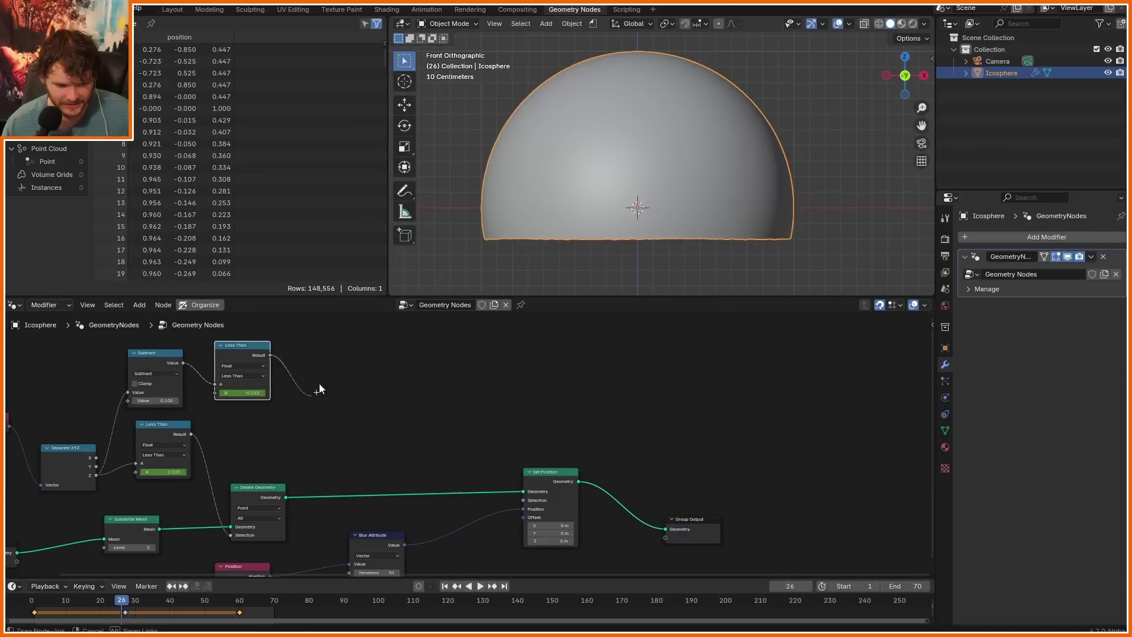
# - Connect the upper Less Than result to Set Position's Selection and play the animation to check the smoothed edge
pyautogui.moveTo(270, 355); pyautogui.dragTo(521, 505)
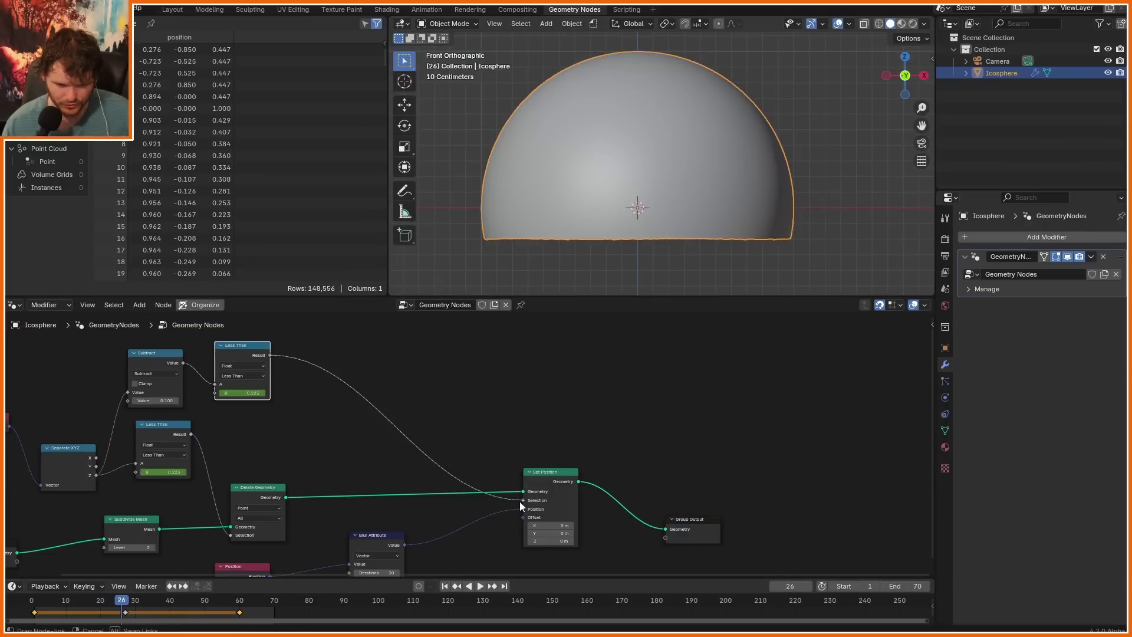
pyautogui.scroll(3, 652, 247)
pyautogui.keyDown('shift'); pyautogui.moveTo(646, 273); pyautogui.dragTo(645, 177, button='middle'); pyautogui.keyUp('shift')
pyautogui.press('space')
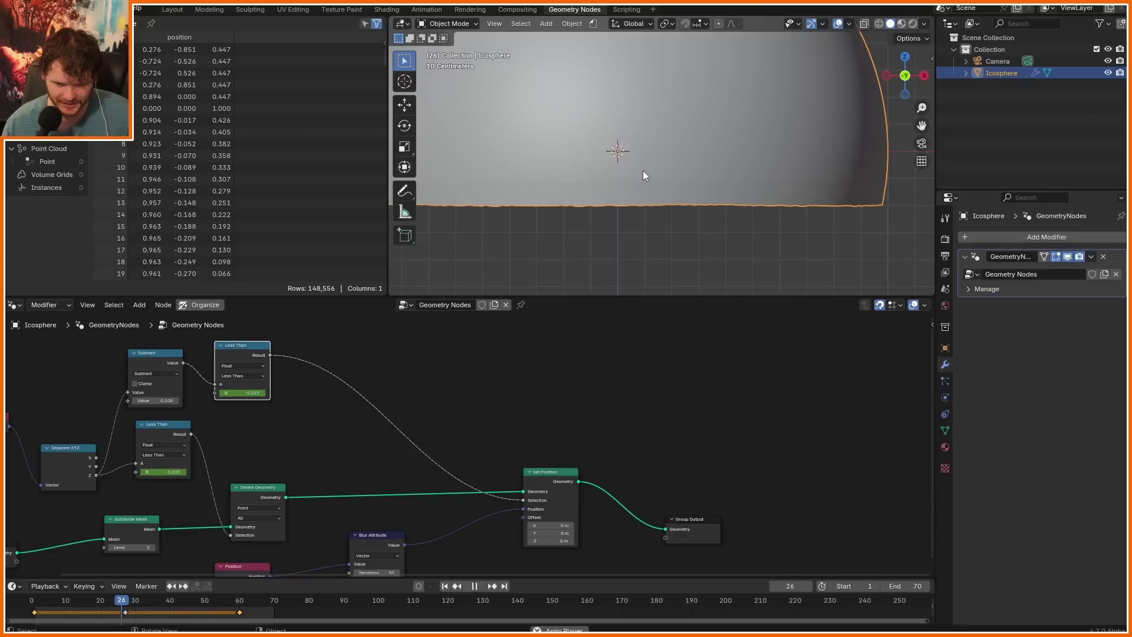
pyautogui.press('space')
pyautogui.hotkey('shift', 'Left')
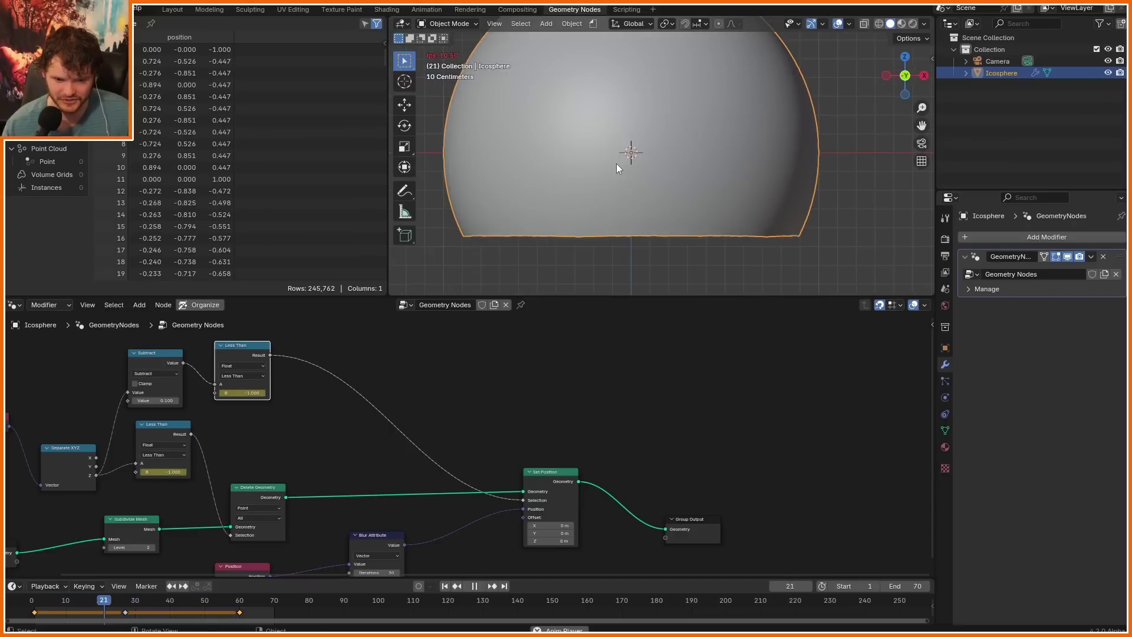
# - Add a Simulation Zone and connect its output to Group Output
pyautogui.moveTo(445, 359); pyautogui.dragTo(480, 388, button='middle')
pyautogui.hotkey('shift', 'a')
pyautogui.click(469, 364)
pyautogui.write('simul')
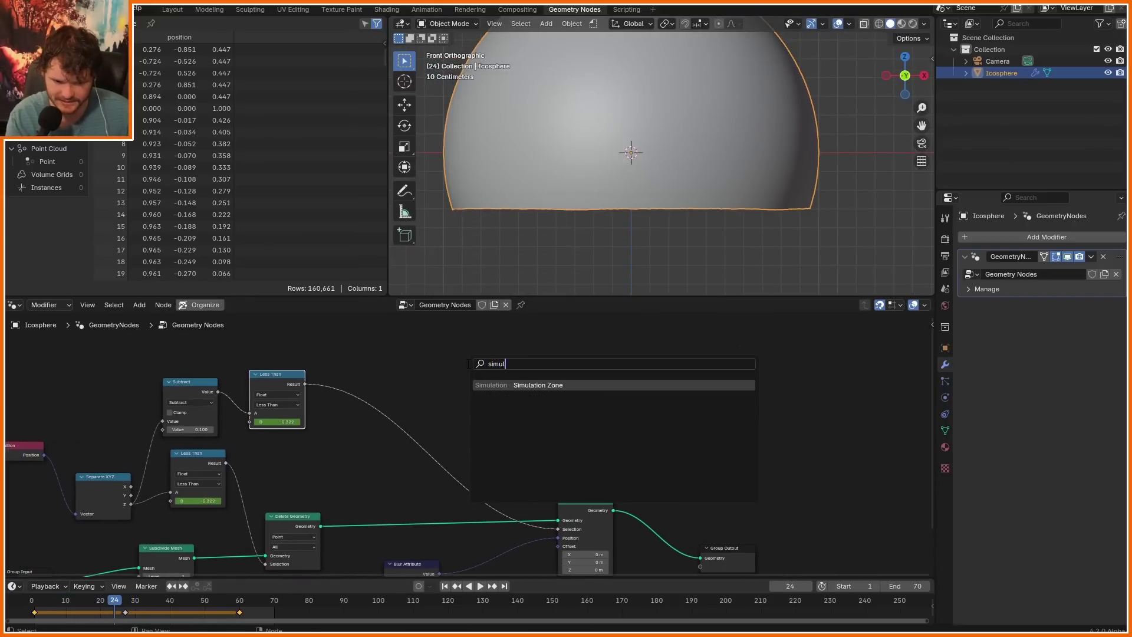
pyautogui.press('Return')
pyautogui.click(420, 391)
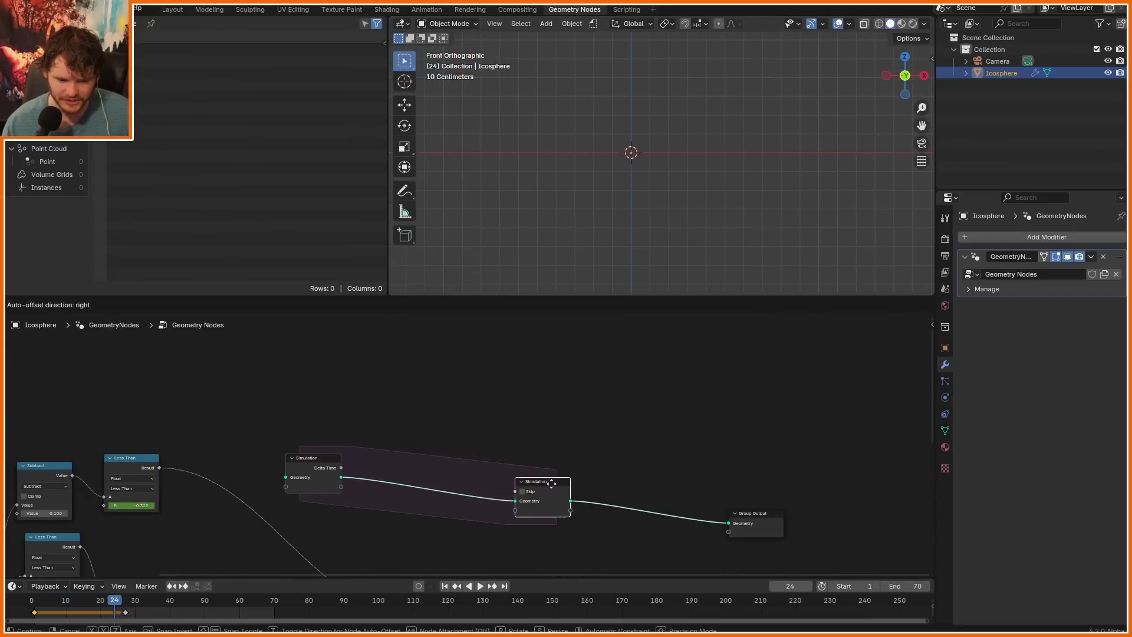
# - Add a Distribute Points on Faces node above the simulation zone
pyautogui.hotkey('shift', 'a')
pyautogui.write('distr')
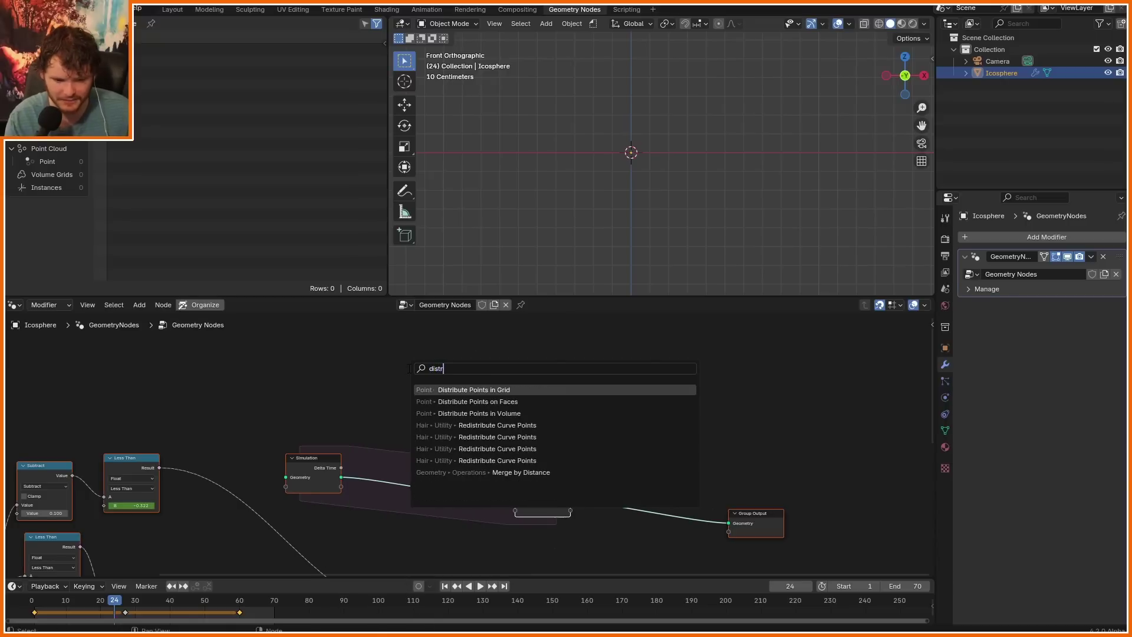
pyautogui.press('Down')
pyautogui.press('Return')
pyautogui.click(367, 365)
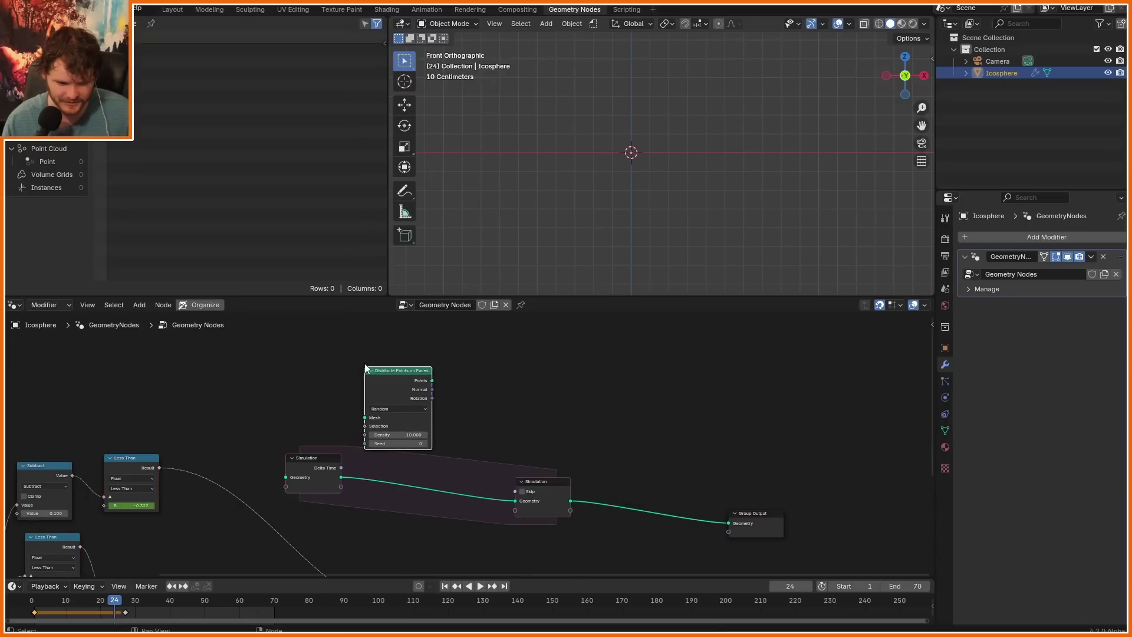
# - Connect Delete Geometry to the Distribute Points on Faces Mesh input and route its points into the simulation zone
pyautogui.press('Home')
pyautogui.scroll(4, 323, 448)
pyautogui.moveTo(322, 466); pyautogui.dragTo(325, 528, button='middle')
pyautogui.moveTo(281, 546); pyautogui.dragTo(444, 376)
pyautogui.moveTo(474, 341); pyautogui.dragTo(495, 465)
# - Insert a Join Geometry node inside the simulation zone to merge the distributed points with the simulated geometry
pyautogui.scroll(2, 462, 434)
pyautogui.hotkey('shift', 'a')
pyautogui.write('joi')
pyautogui.press('Return')
pyautogui.click(516, 444)
# - Play the simulation from the start to check how points accumulate on the sphere, and return to frame 1
pyautogui.hotkey('shift', 'Left')
pyautogui.press('space')
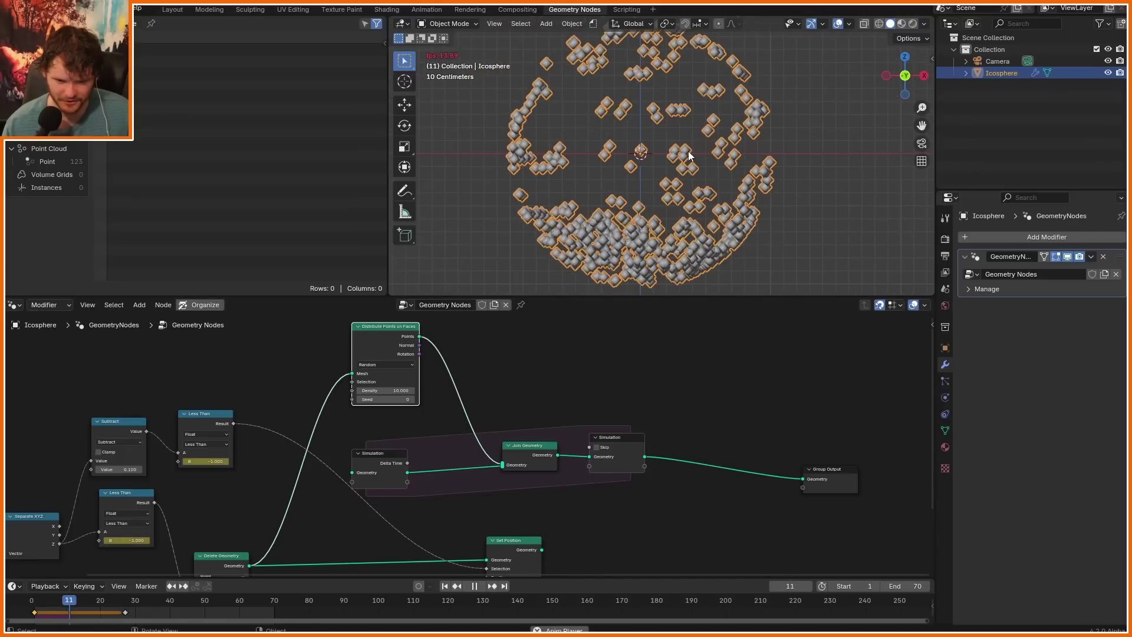
pyautogui.press('space')
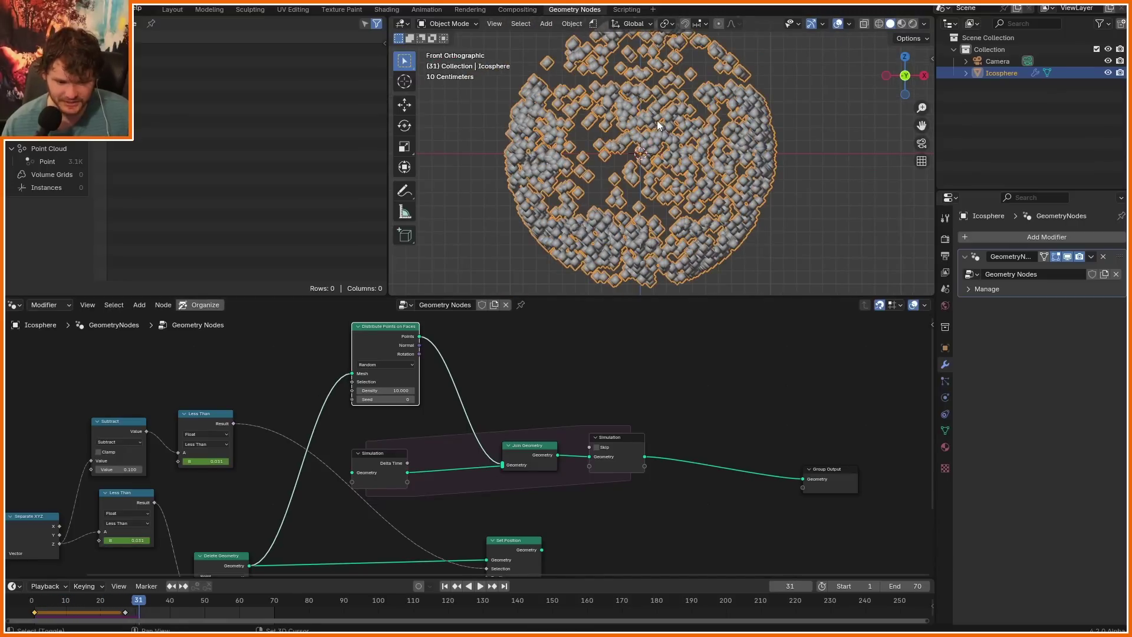
pyautogui.hotkey('shift', 'Left')
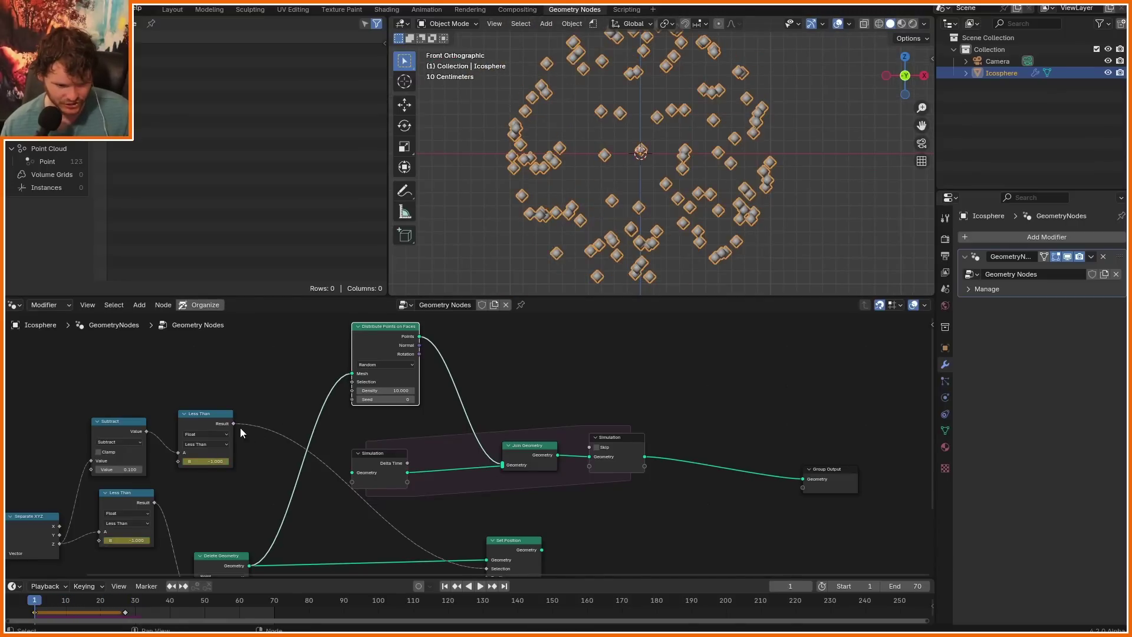
# - Limit the distributed points to the upper Less Than selection and play the simulation to check them
pyautogui.moveTo(233, 424); pyautogui.dragTo(352, 381)
pyautogui.press('space')
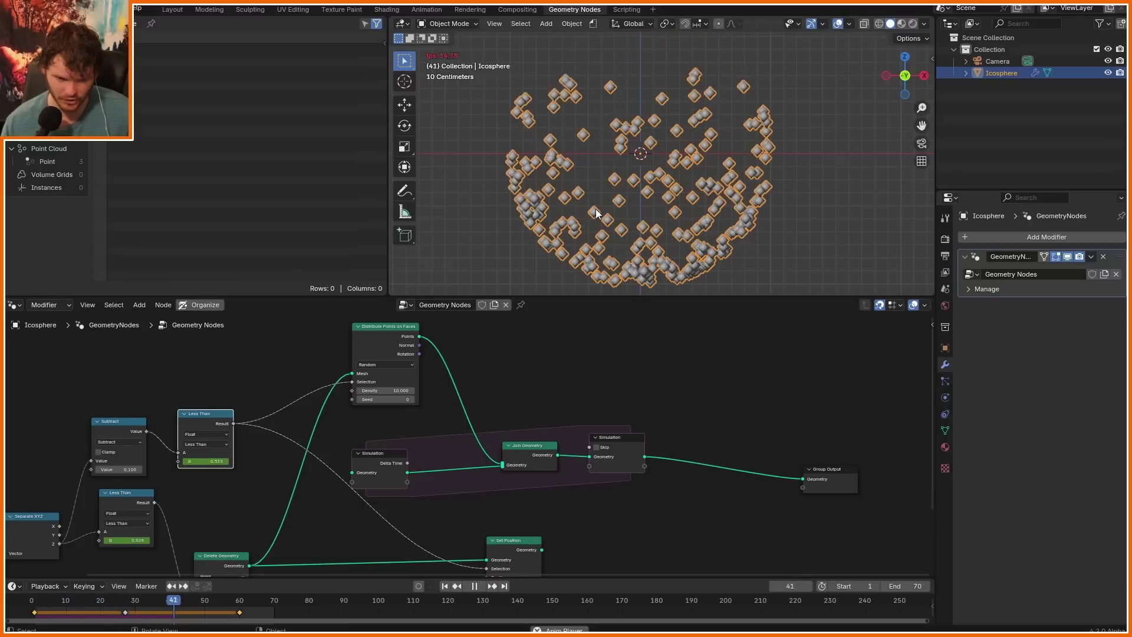
pyautogui.press('space')
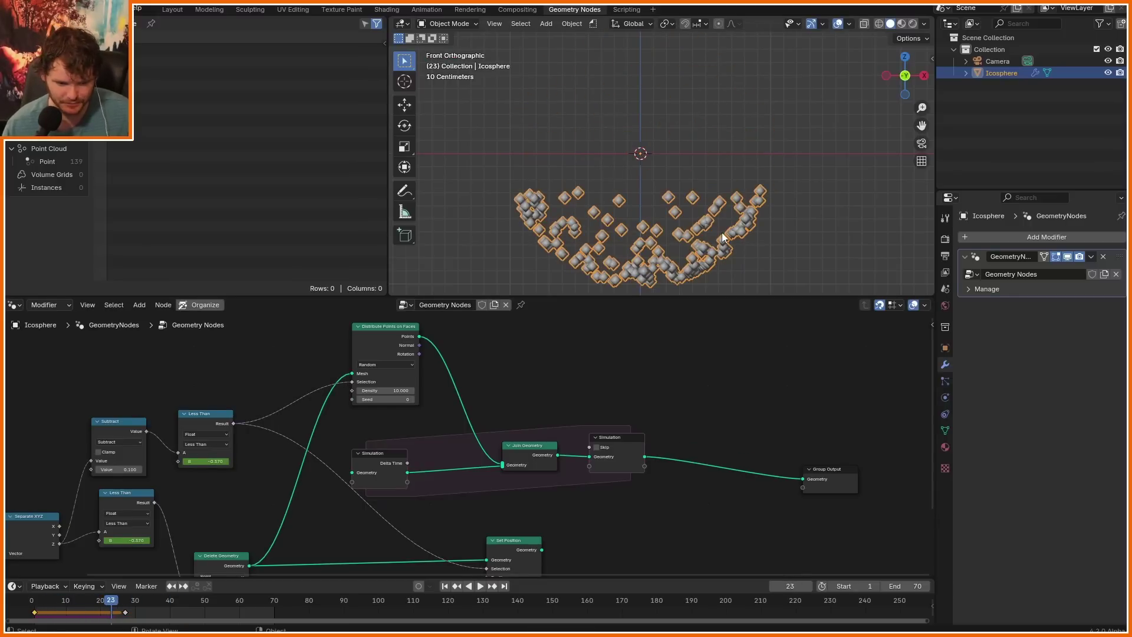
# - Insert a Store Named Attribute node after Distribute Points on Faces and sketch a temporary arrow pointing outward from the points
pyautogui.scroll(3, 465, 378)
pyautogui.hotkey('shift', 'a')
pyautogui.write('store')
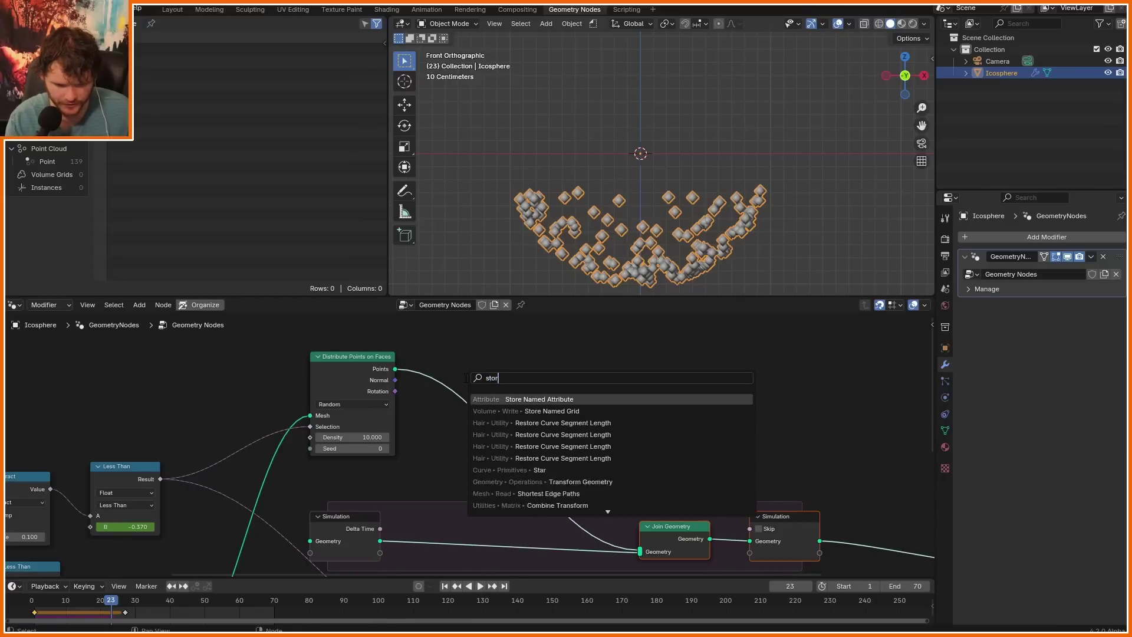
pyautogui.press('Return')
pyautogui.click(465, 379)
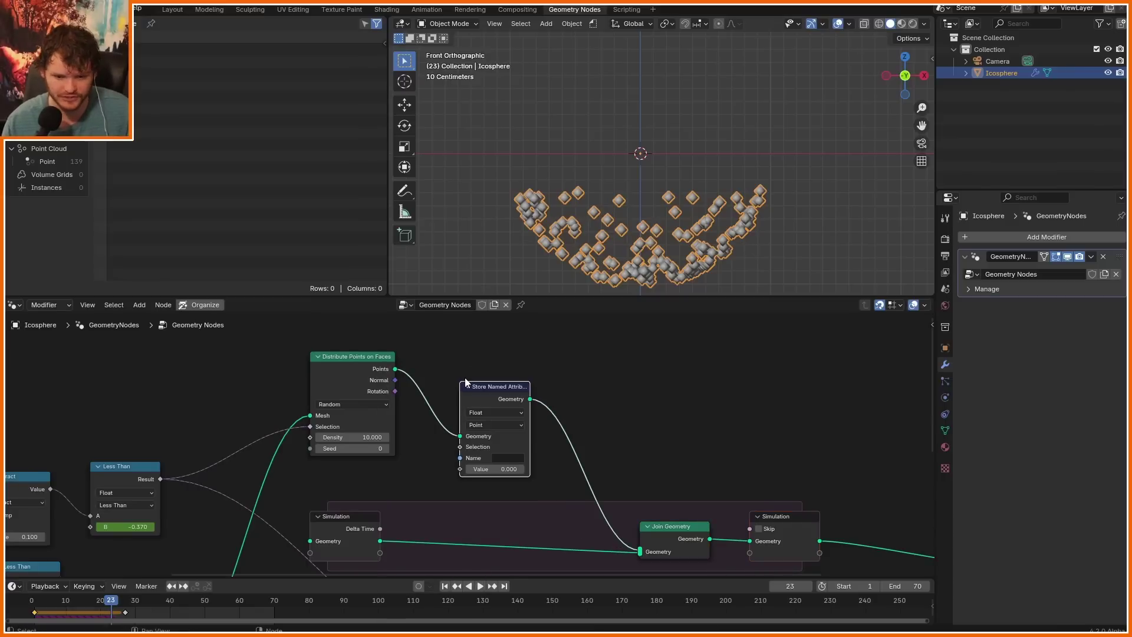
pyautogui.moveTo(797, 213); pyautogui.dragTo(876, 249)
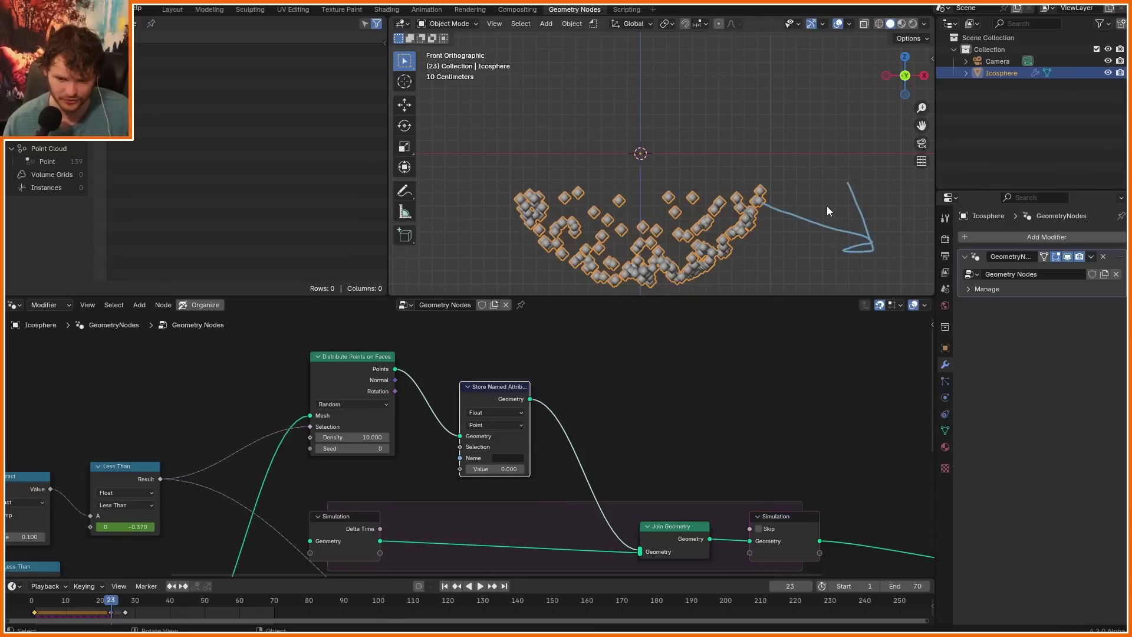
# - Store the distributed points' Normal as a Vector attribute named "direction"
pyautogui.scroll(1, 484, 363)
pyautogui.moveTo(389, 375)
pyautogui.mouseDown()
pyautogui.moveTo(420, 453)
pyautogui.moveTo(446, 466)
pyautogui.mouseUp()
pyautogui.click(502, 410)
pyautogui.click(487, 459)
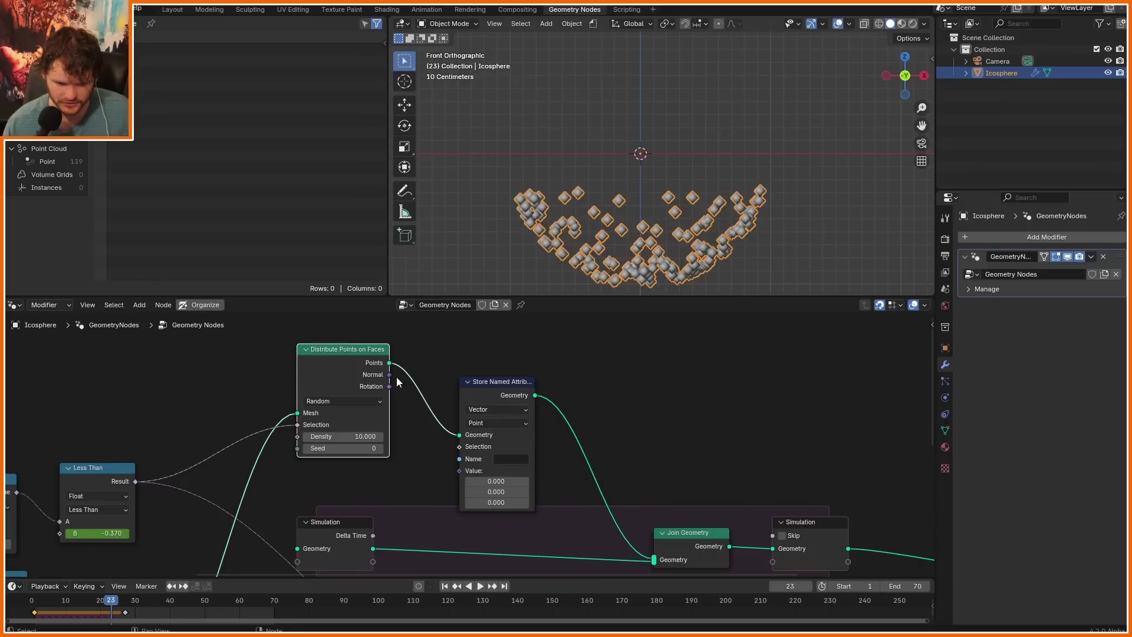
pyautogui.moveTo(386, 378); pyautogui.dragTo(466, 476)
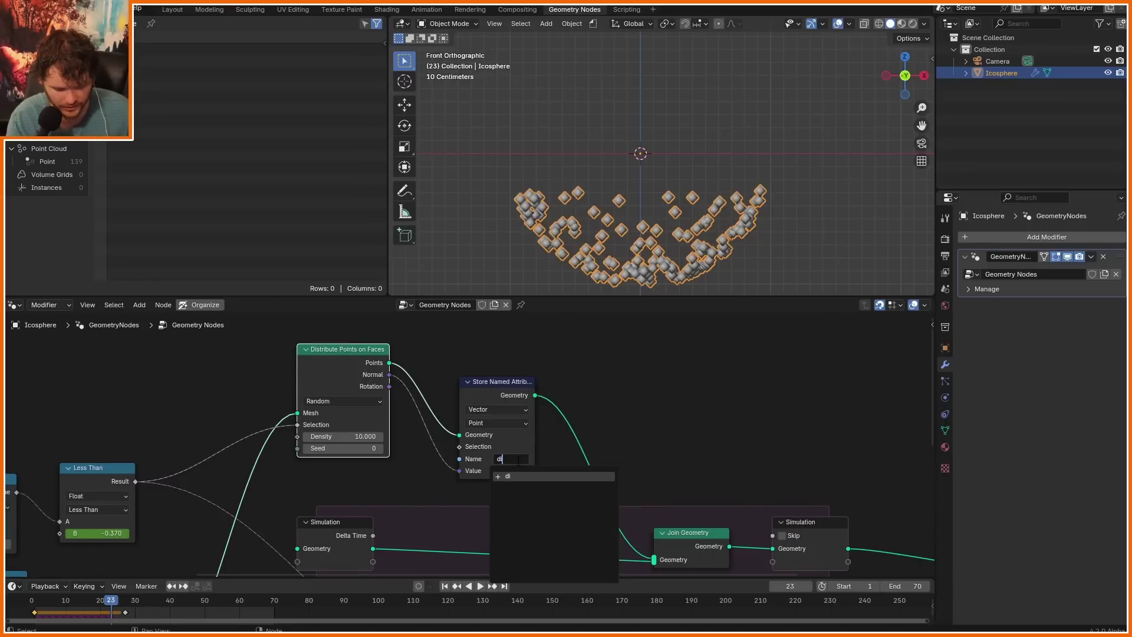
pyautogui.write('on')
pyautogui.press('Return')
# - Widen the simulation zone and insert a Set Position node after Join Geometry
pyautogui.scroll(-4, 752, 496)
pyautogui.moveTo(752, 495); pyautogui.dragTo(434, 423, button='middle')
pyautogui.moveTo(562, 511); pyautogui.dragTo(584, 451)
pyautogui.hotkey('shift', 'a')
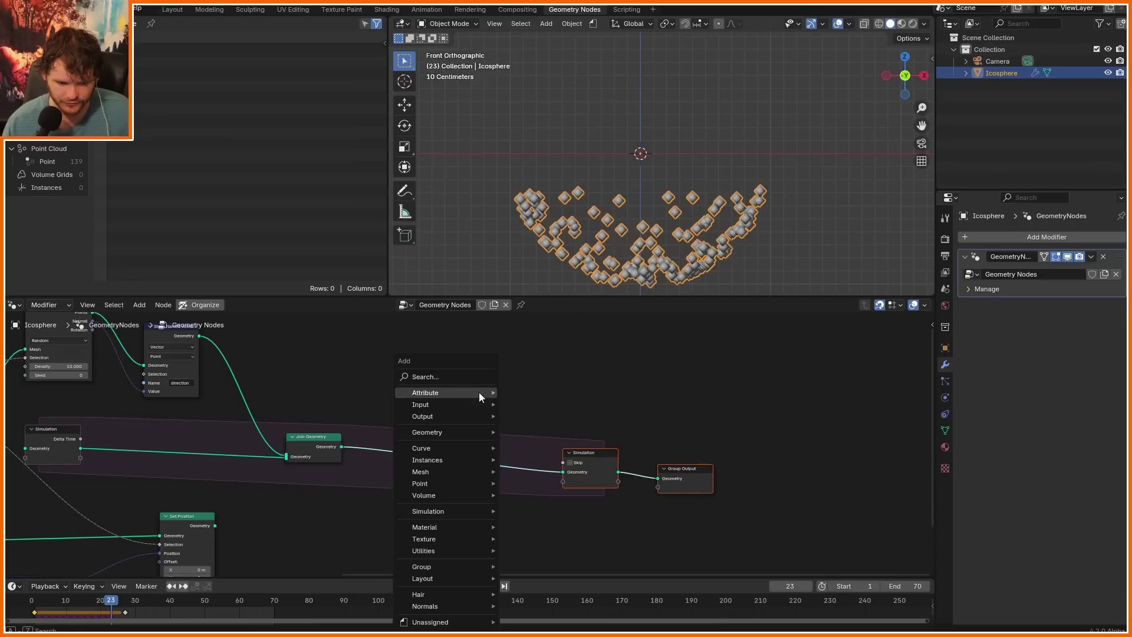
pyautogui.click(462, 379)
pyautogui.write('set po')
pyautogui.press('Return')
pyautogui.click(452, 416)
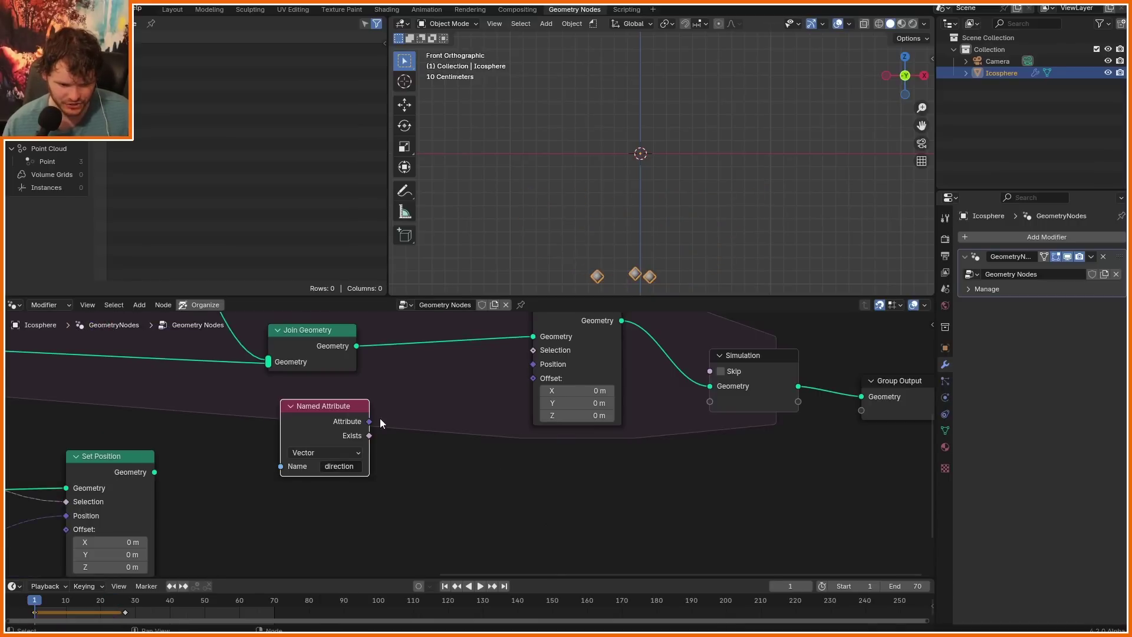
# - Drive the simulated Set Position's Offset with the "direction" Named Attribute and play the simulation to check the motion
pyautogui.moveTo(493, 387); pyautogui.dragTo(533, 378)
pyautogui.press('space')
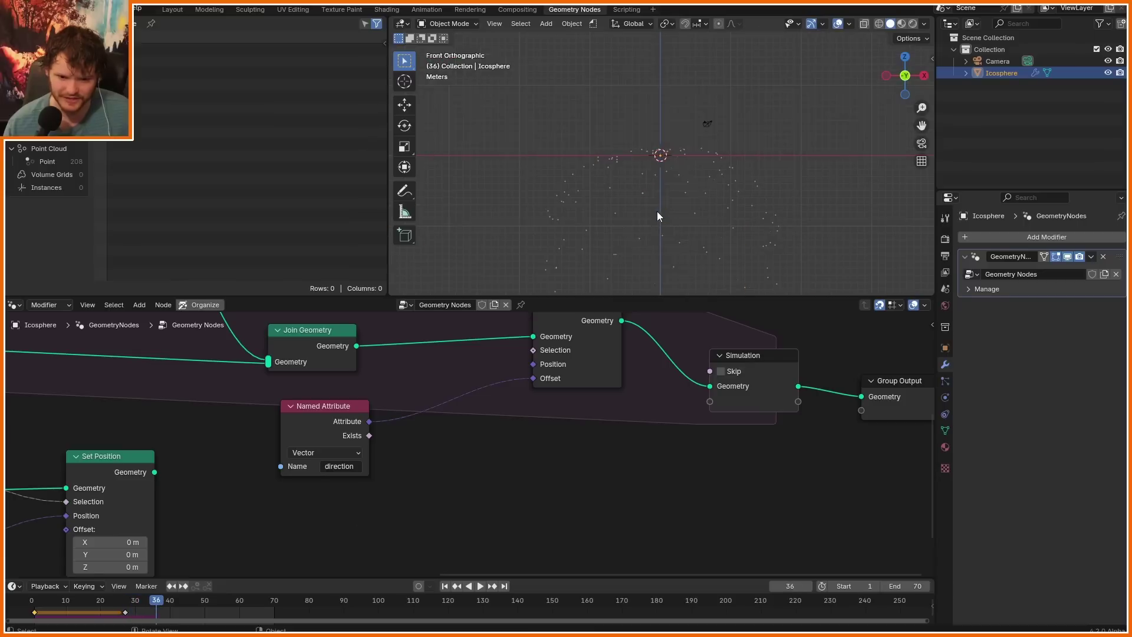
pyautogui.press('Escape')
# - Insert a Vector Math node set to Scale at 0.1 between the "direction" attribute and Set Position's Offset, and play the simulation
pyautogui.hotkey('shift', 'a')
pyautogui.write('add')
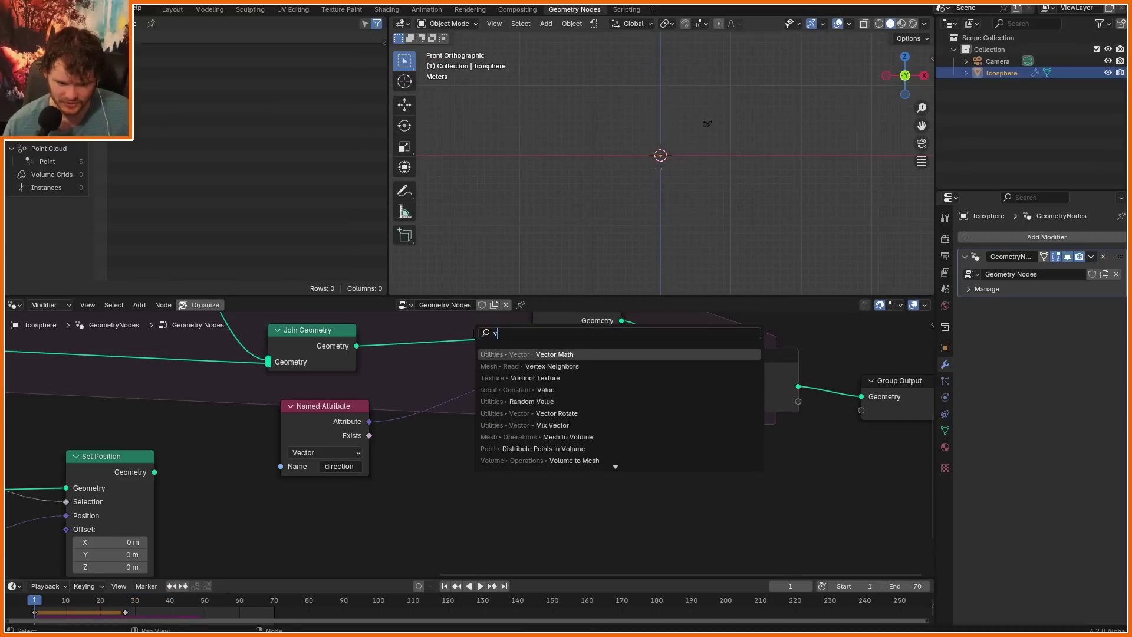
pyautogui.press('Return')
pyautogui.click(409, 379)
pyautogui.click(462, 415)
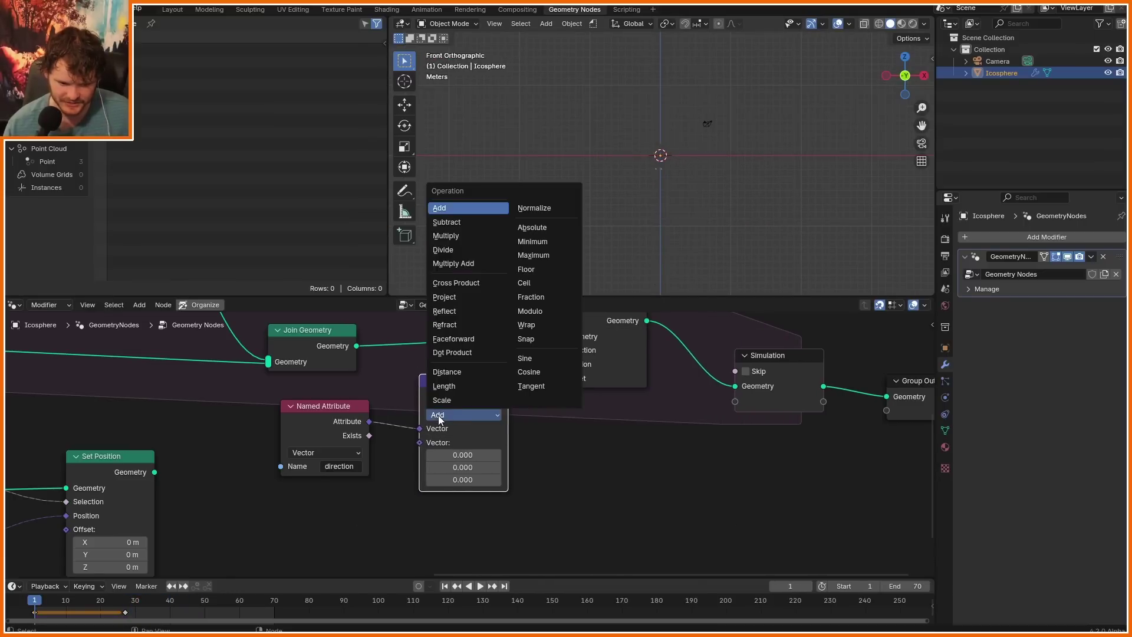
pyautogui.click(439, 411)
pyautogui.press('space')
pyautogui.scroll(3, 652, 202)
pyautogui.press('space')
# - Move the simulated Set Position and the output nodes away from Join Geometry, and centre the Scale node in the gap
pyautogui.scroll(-4, 829, 483)
pyautogui.moveTo(838, 497); pyautogui.dragTo(560, 356)
pyautogui.press('g')
pyautogui.click(739, 374)
pyautogui.moveTo(474, 418); pyautogui.dragTo(599, 437)
pyautogui.scroll(4, 590, 465)
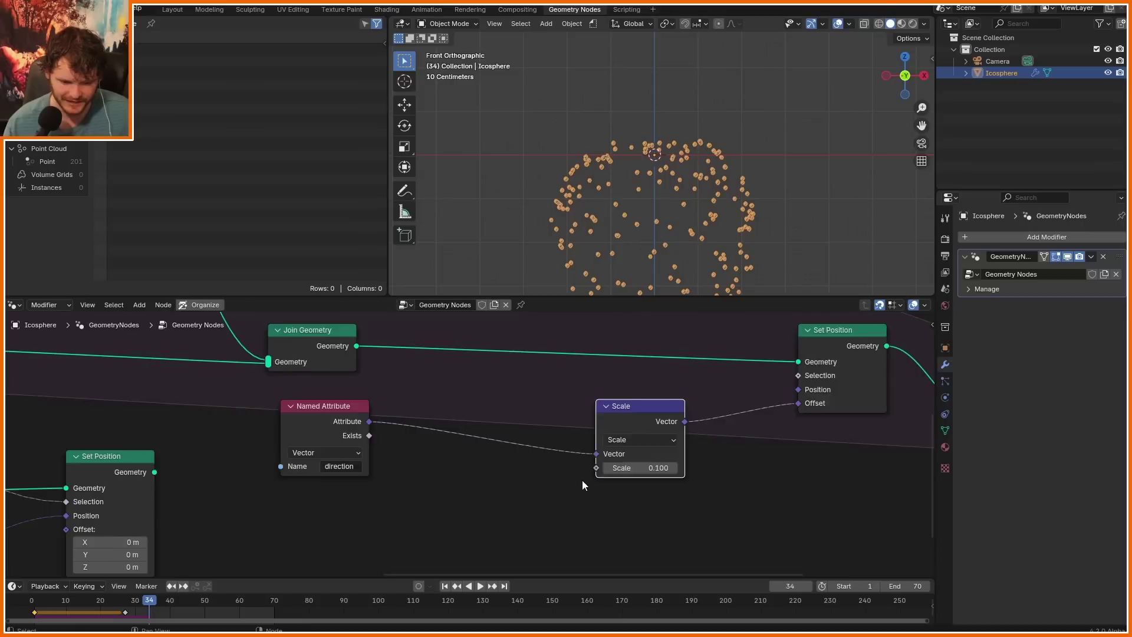
# - Drive the Scale factor with a float Random Value node ranging from 0.01 to 0.1, and play the simulation
pyautogui.moveTo(582, 480); pyautogui.dragTo(520, 423, button='middle')
pyautogui.hotkey('shift', 'a')
pyautogui.write('rand')
pyautogui.press('Return')
pyautogui.click(323, 409)
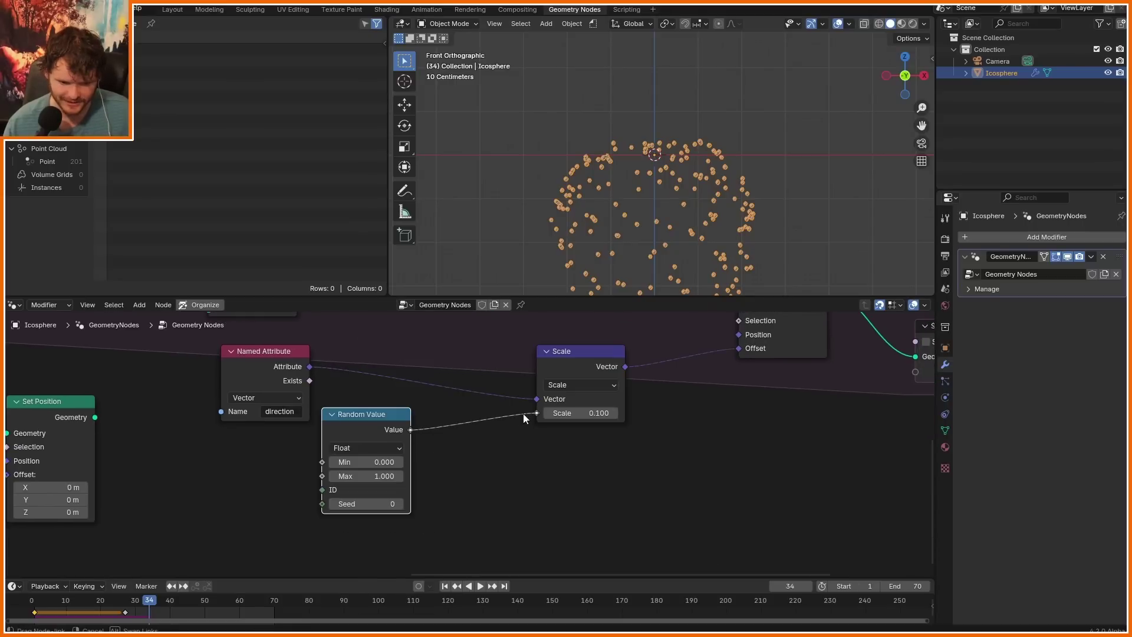
pyautogui.click(378, 475)
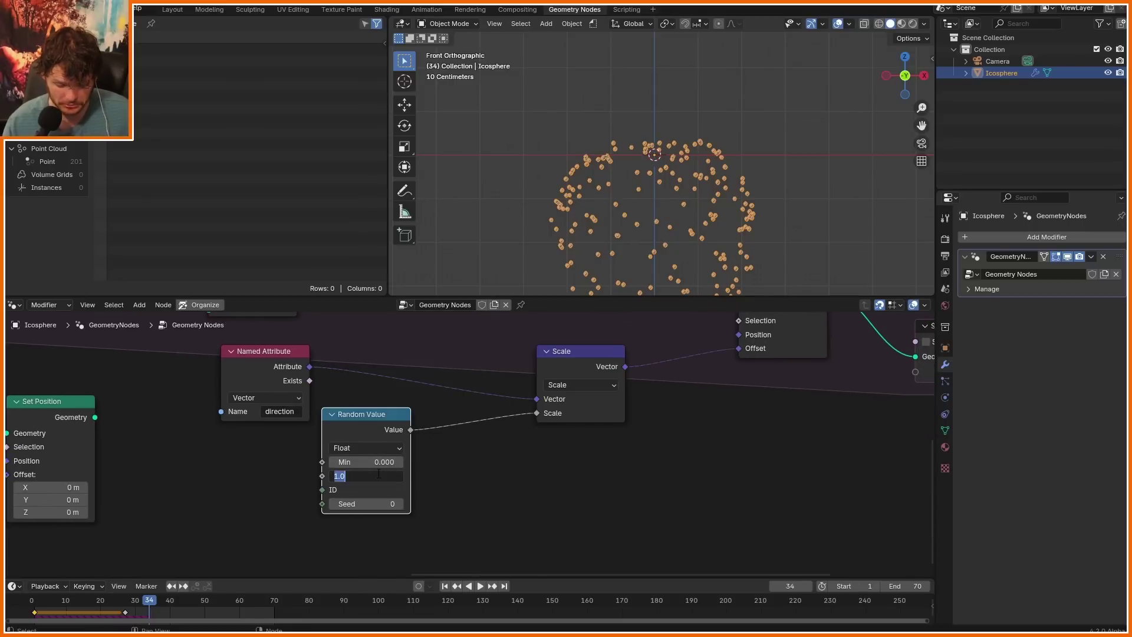
pyautogui.hotkey('shift', 'Left')
pyautogui.press('space')
pyautogui.press('Escape')
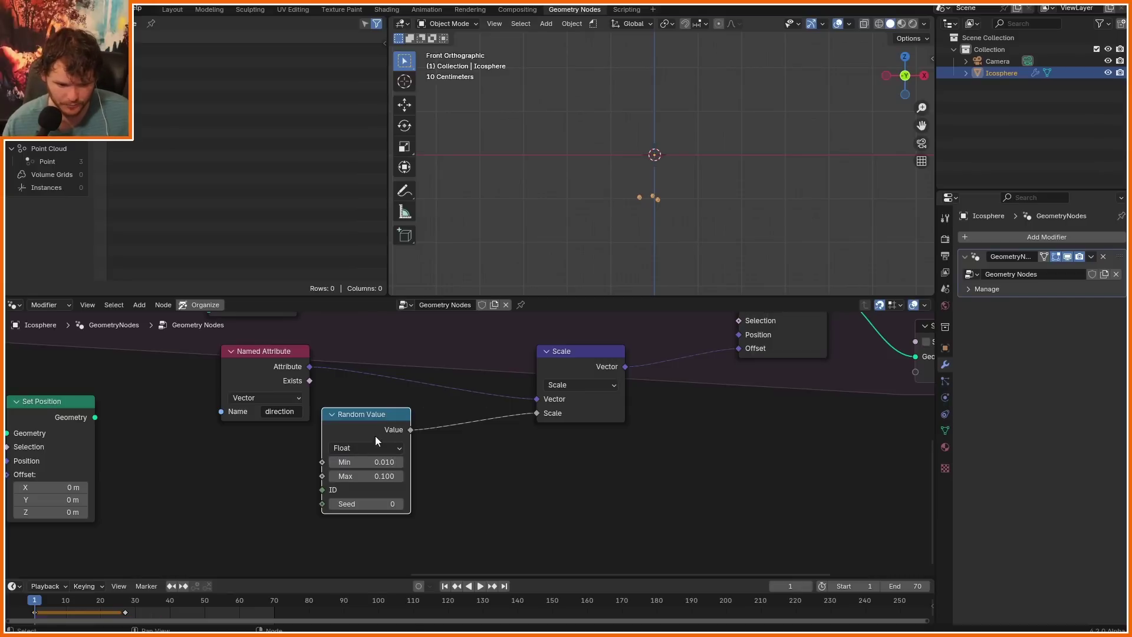
# - Insert a Math node set to Multiply between the Random Value node and the Scale factor
pyautogui.moveTo(382, 442); pyautogui.dragTo(293, 467)
pyautogui.hotkey('shift', 'a')
pyautogui.write('mat')
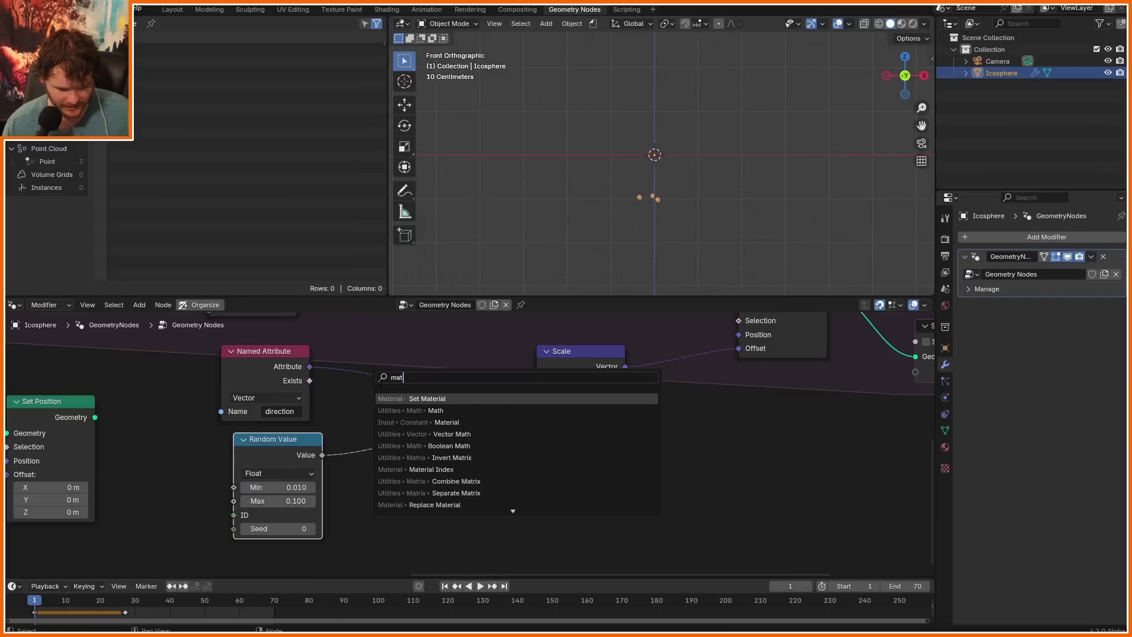
pyautogui.write('h')
pyautogui.press('Return')
pyautogui.click(386, 409)
pyautogui.click(406, 451)
pyautogui.press('m')
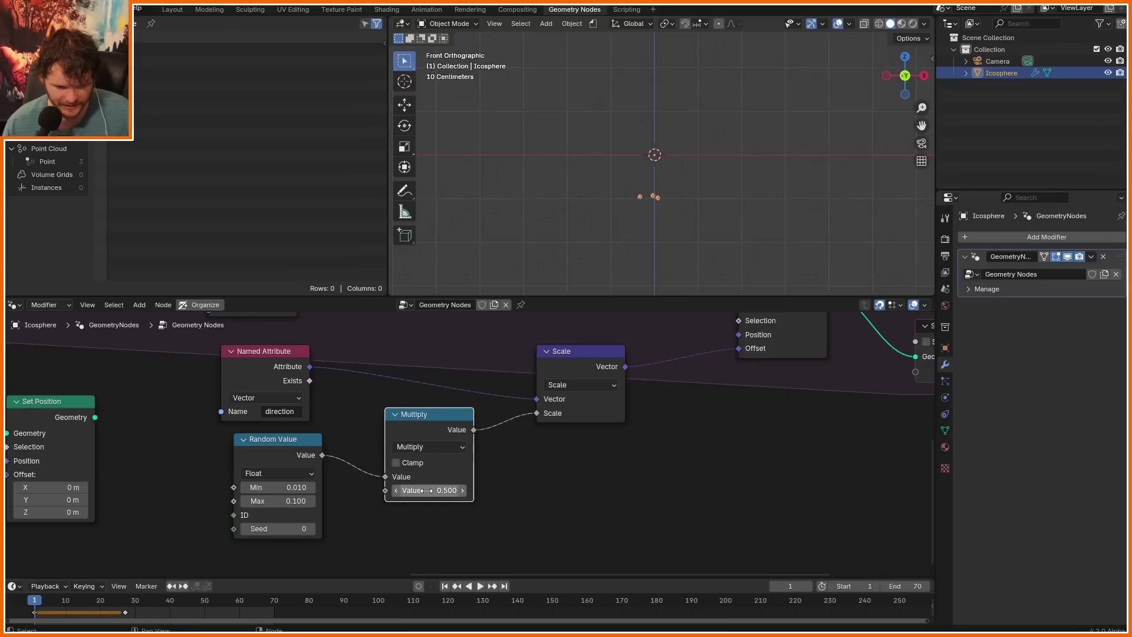
# - Set the Multiply node's value to 0.75 and replay the simulation from the first frame
pyautogui.press('space')
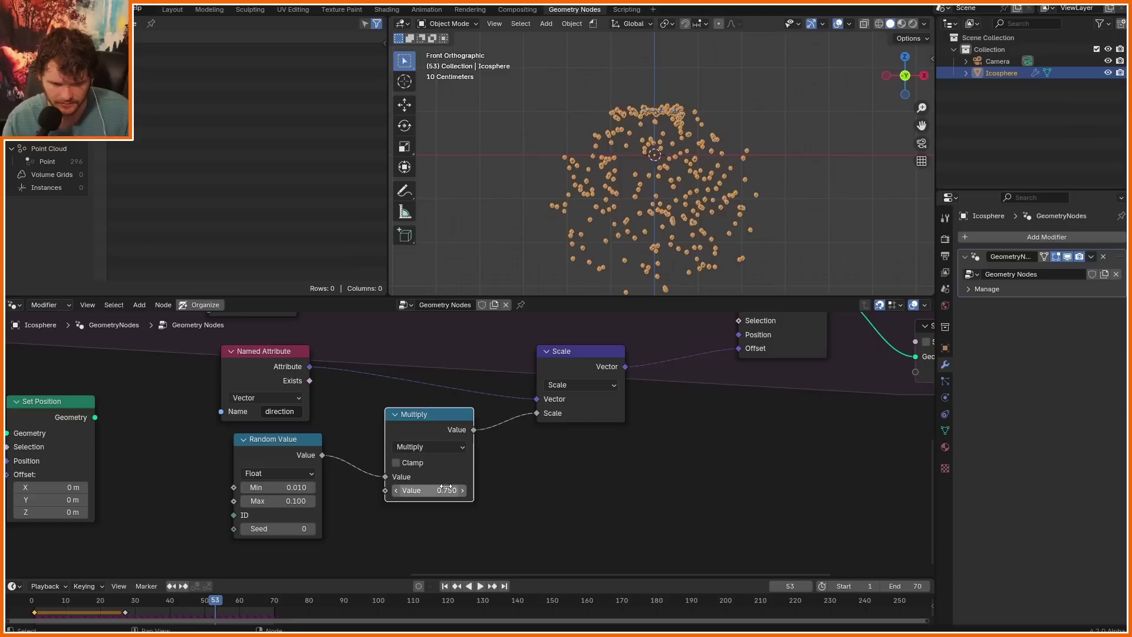
pyautogui.hotkey('shift', 'Left')
pyautogui.press('space')
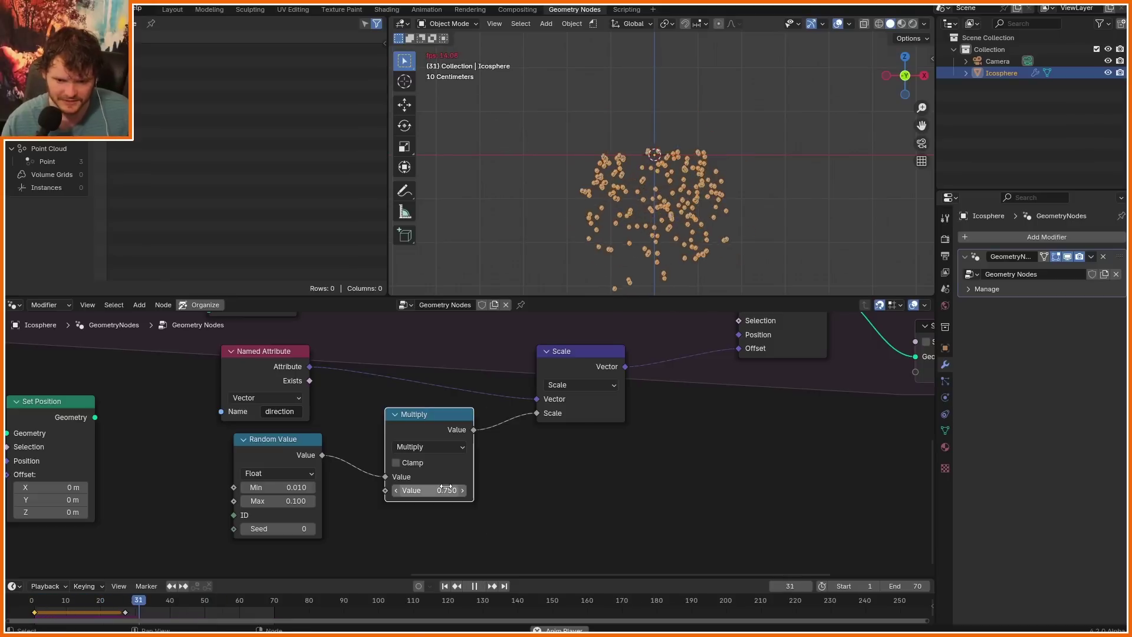
pyautogui.press('space')
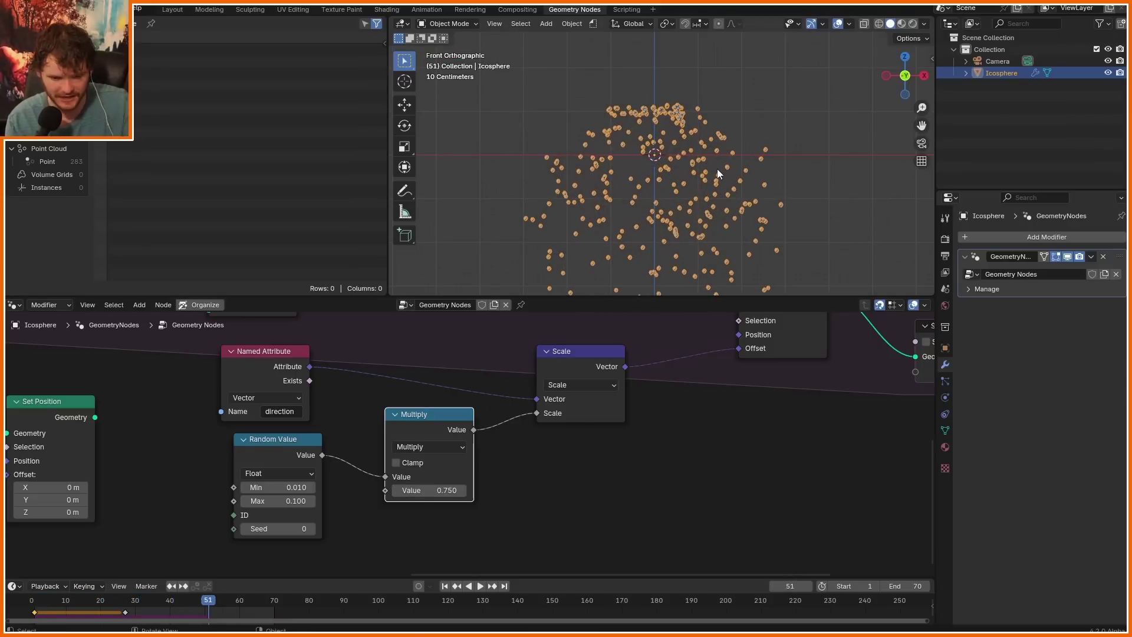
# - Duplicate the Store Named Attribute node, place the copy before Join Geometry, and set its data type to Integer
pyautogui.scroll(-2, 374, 357)
pyautogui.moveTo(374, 357); pyautogui.dragTo(502, 457, button='middle')
pyautogui.click(360, 357)
pyautogui.hotkey('shift', 'd')
pyautogui.click(517, 380)
pyautogui.click(482, 394)
pyautogui.click(467, 424)
# - Feed the integer Store Named Attribute's Value from the Frame output of a new Scene Time node
pyautogui.moveTo(454, 441); pyautogui.dragTo(344, 444)
pyautogui.write('frame')
pyautogui.press('Return')
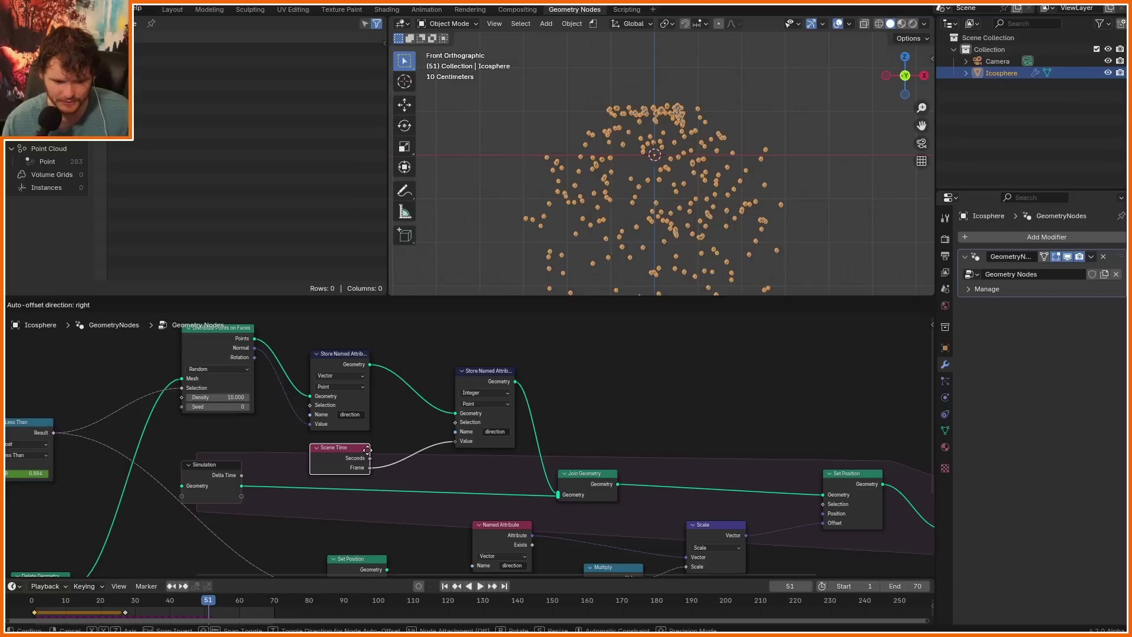
pyautogui.click(367, 449)
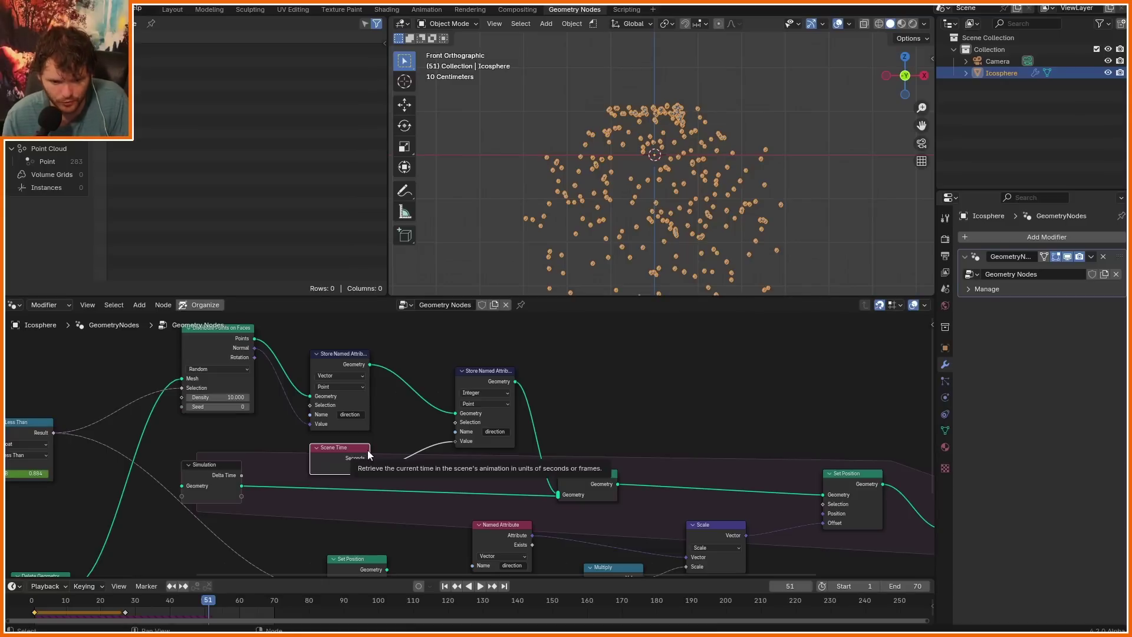
# - Insert a Delete Geometry node between Set Position and the simulation output
pyautogui.moveTo(696, 457); pyautogui.dragTo(280, 392, button='middle')
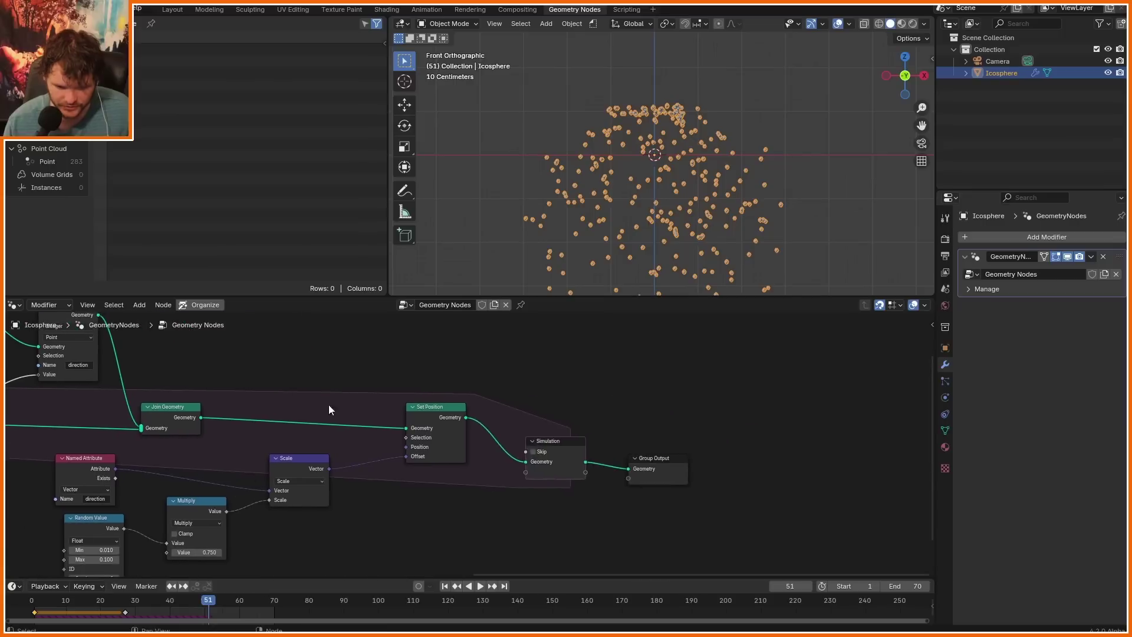
pyautogui.hotkey('shift', 'a')
pyautogui.write('de')
pyautogui.click(595, 398)
pyautogui.click(543, 386)
# - Add a second Scene Time node above the simulation zone
pyautogui.moveTo(473, 368); pyautogui.dragTo(541, 430, button='middle')
pyautogui.hotkey('shift', 'a')
pyautogui.write('time')
pyautogui.press('Return')
pyautogui.click(398, 418)
pyautogui.scroll(2, 458, 440)
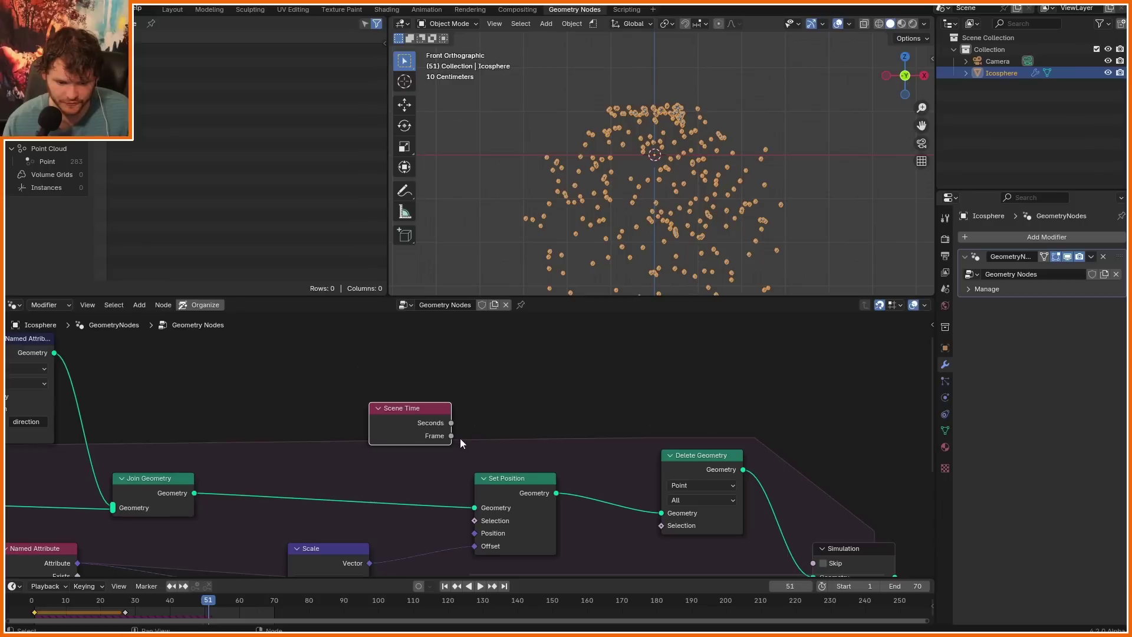
# - Duplicate the "direction" Named Attribute node, place it beside the second Scene Time node, and set it to Integer
pyautogui.scroll(-2, 445, 358)
pyautogui.click(151, 522)
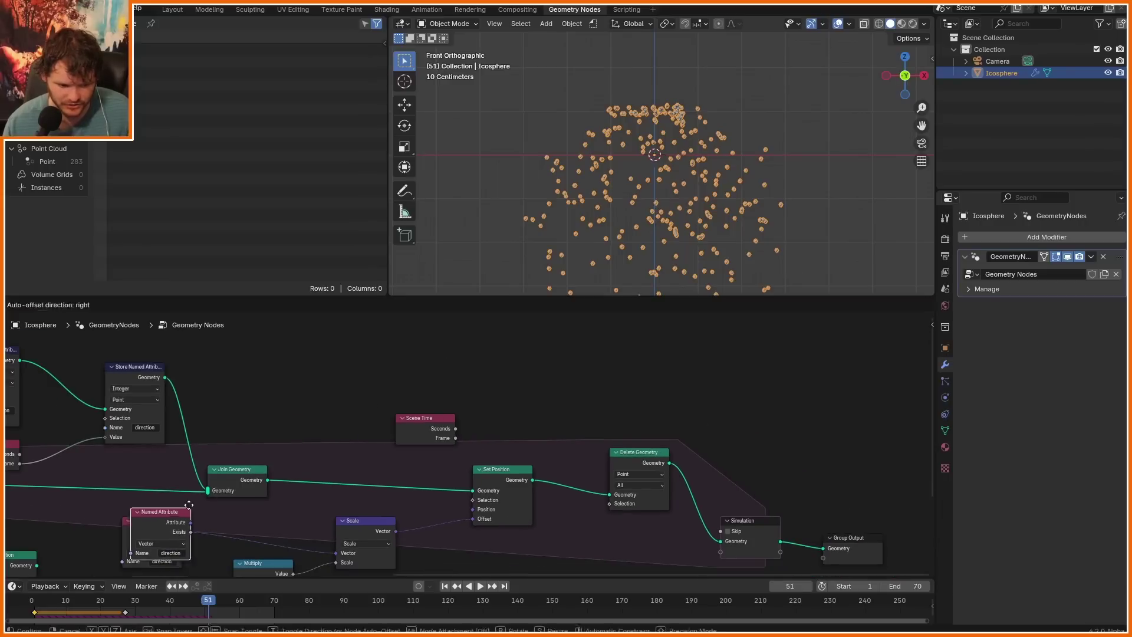
pyautogui.hotkey('shift', 'd')
pyautogui.click(444, 359)
pyautogui.click(435, 403)
# - Name the attribute "frame" in both the integer Store Named Attribute and the duplicated Named Attribute node
pyautogui.moveTo(97, 422); pyautogui.dragTo(342, 416, button='middle')
pyautogui.scroll(2, 342, 415)
pyautogui.click(343, 414)
pyautogui.write('frame')
pyautogui.press('Return')
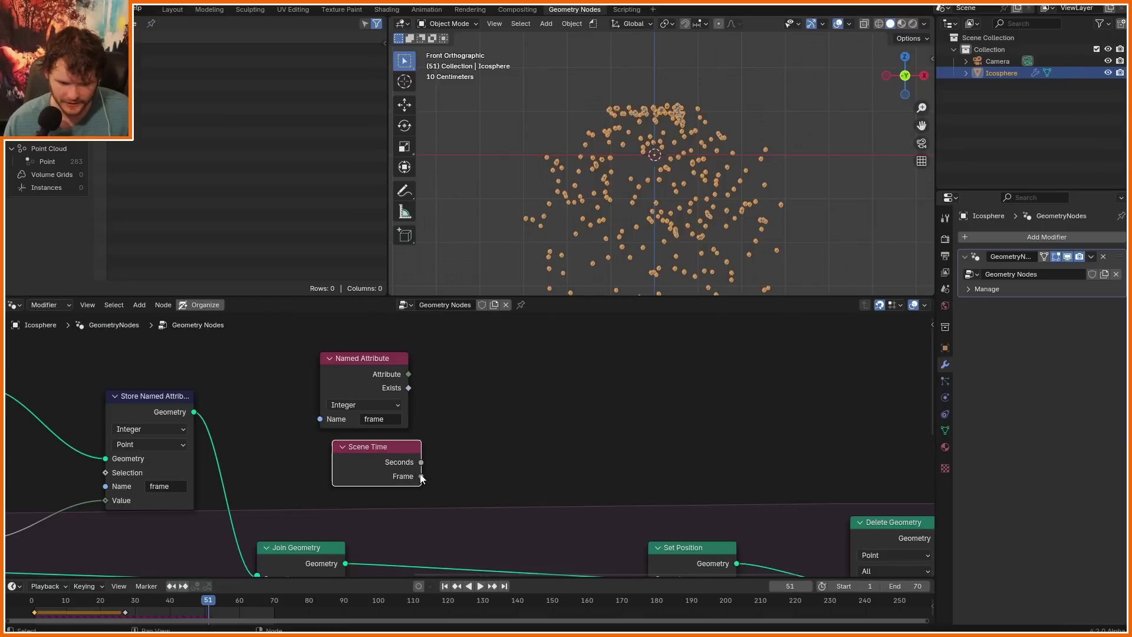
# - Subtract the "frame" attribute from the Scene Time Frame with a Math node, and arrange Scene Time above the attribute
pyautogui.moveTo(506, 396); pyautogui.dragTo(505, 392)
pyautogui.write('s')
pyautogui.press('Return')
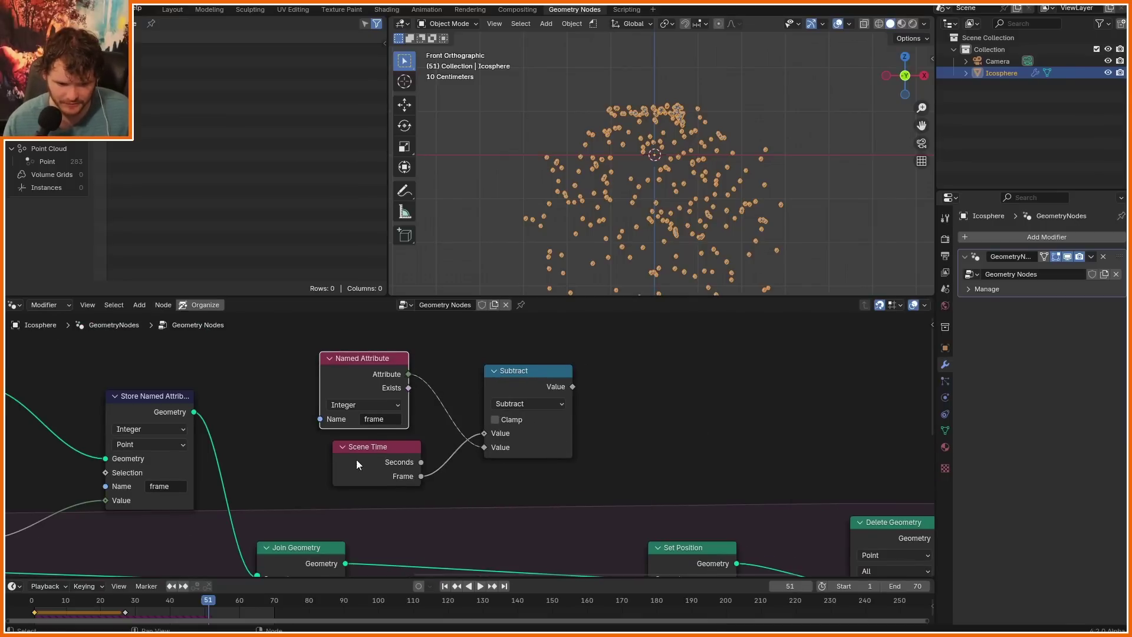
pyautogui.moveTo(357, 465); pyautogui.dragTo(356, 523, button='middle')
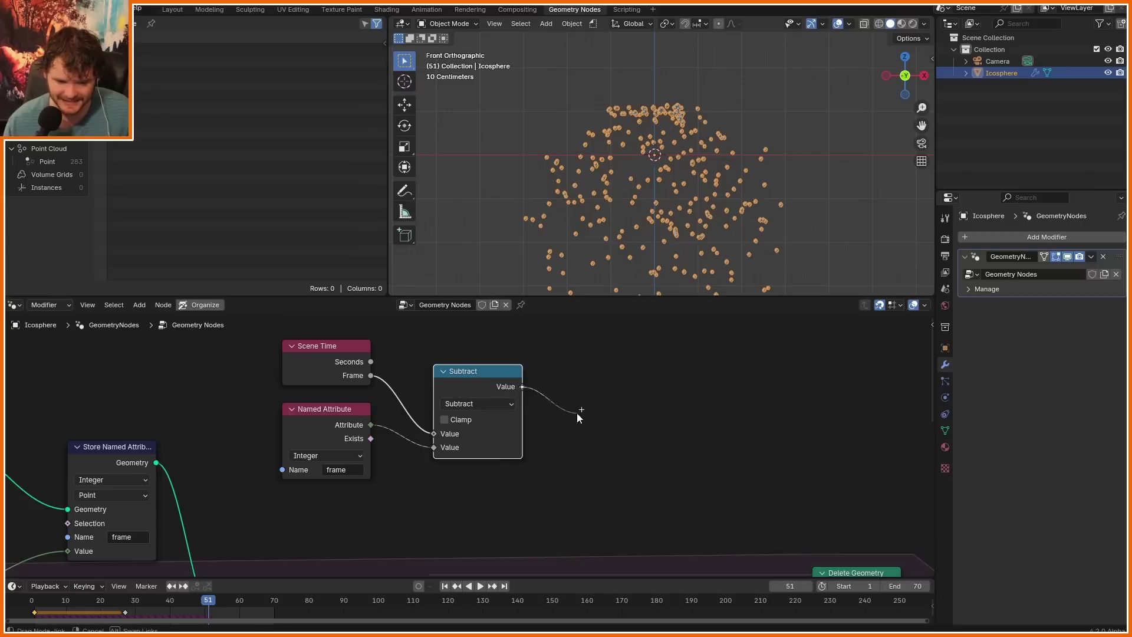
# - Drive Delete Geometry's Selection with a Greater Than comparison of the frame difference against 5, and play the simulation
pyautogui.moveTo(577, 417); pyautogui.dragTo(578, 417)
pyautogui.write('great')
pyautogui.press('Return')
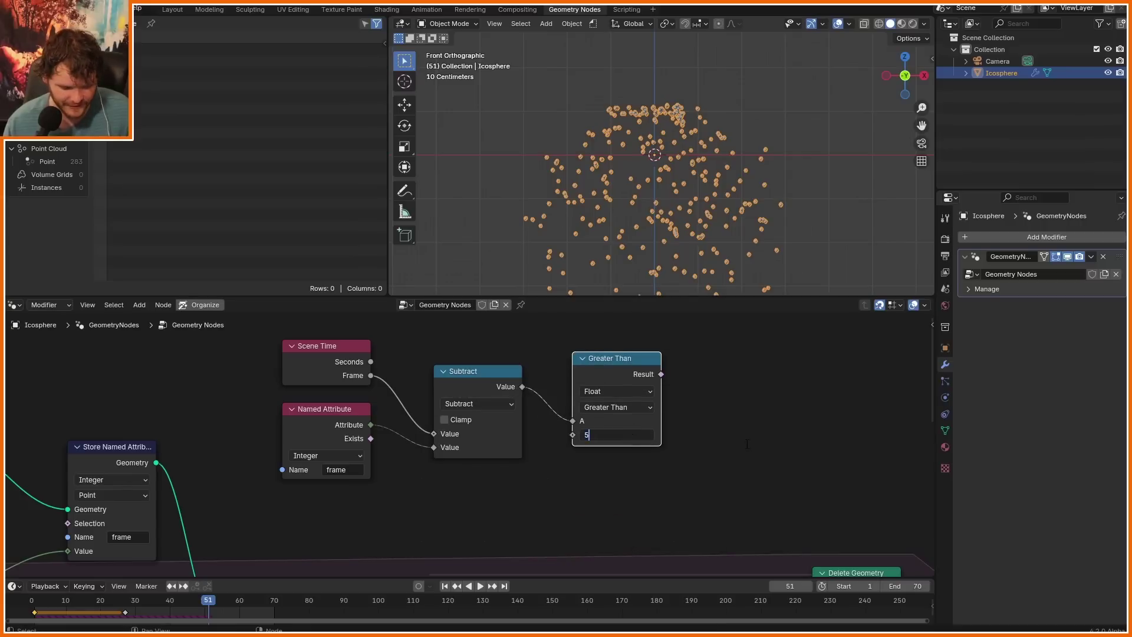
pyautogui.scroll(-3, 465, 340)
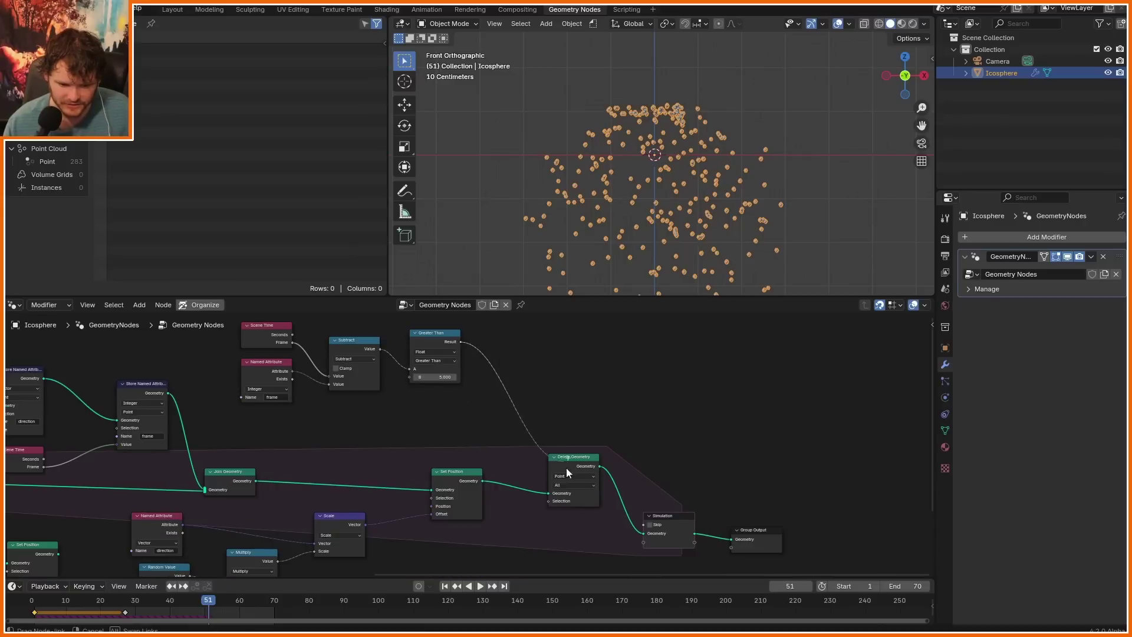
pyautogui.hotkey('shift', 'Left')
pyautogui.press('space')
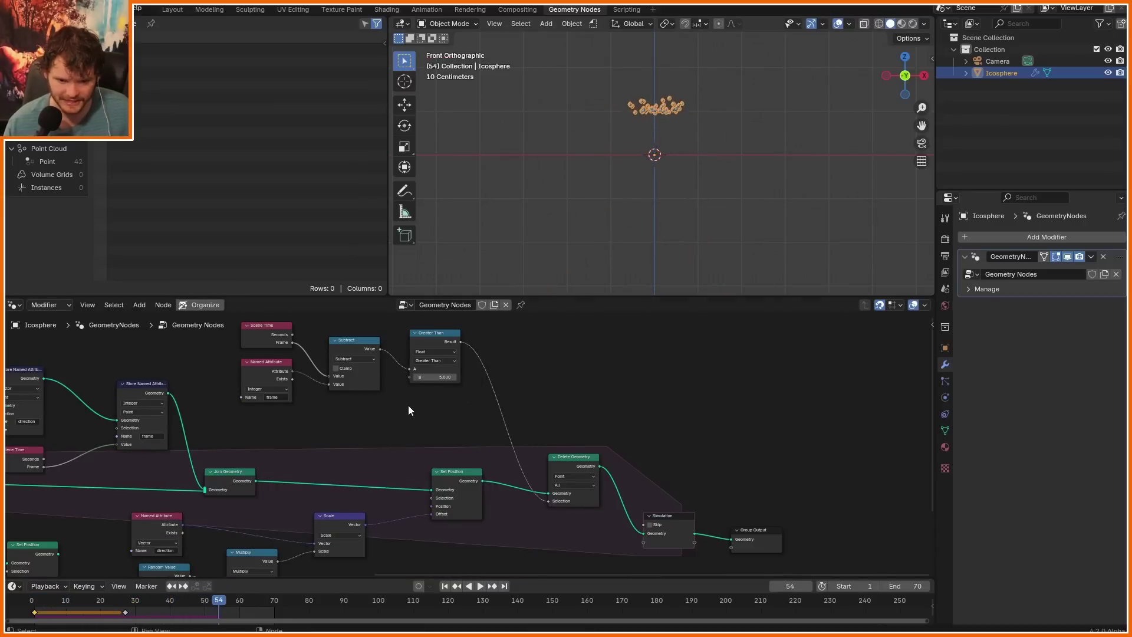
# - Drive the Greater Than threshold with an integer Random Value from 3 to 7, seed 1, and replay the simulation
pyautogui.scroll(4, 419, 400)
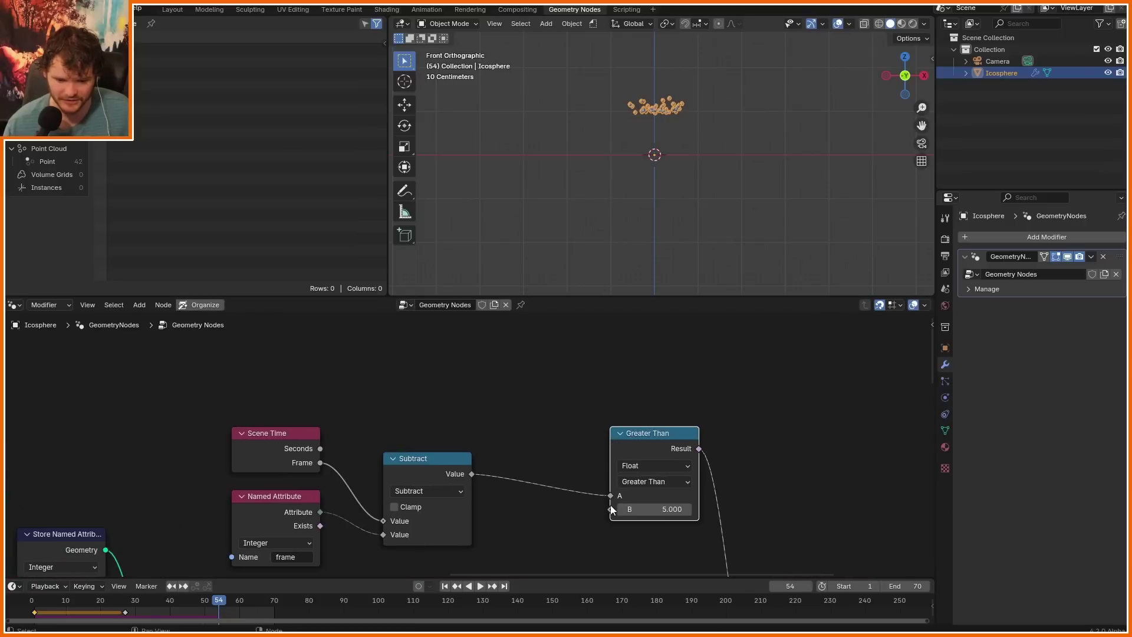
pyautogui.moveTo(611, 509); pyautogui.dragTo(271, 372)
pyautogui.click(312, 461)
pyautogui.click(469, 348)
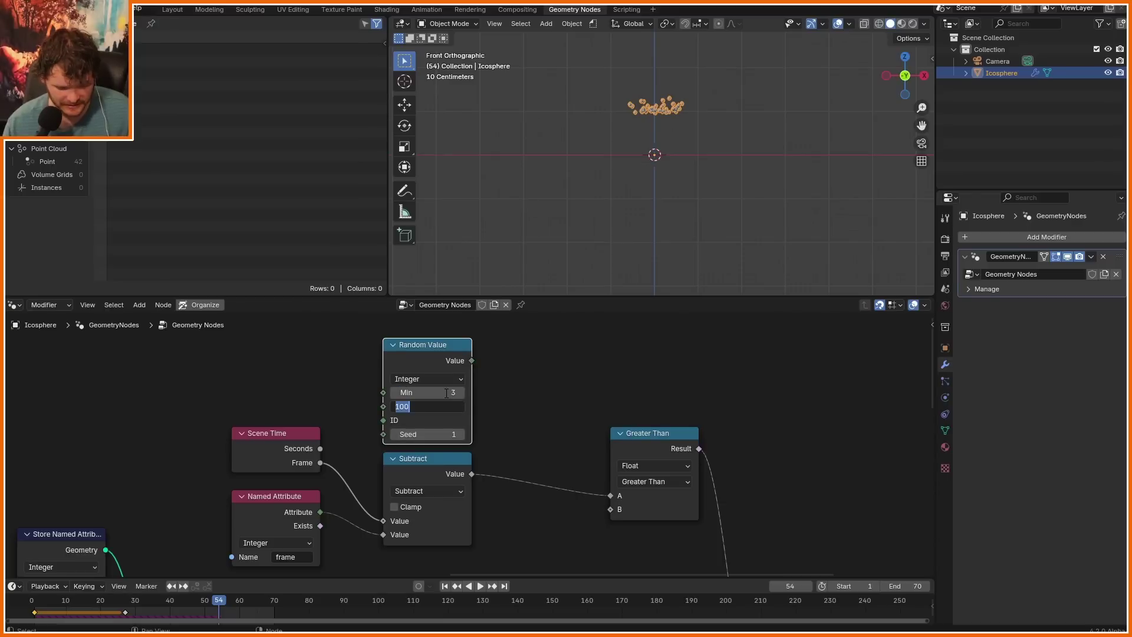
pyautogui.hotkey('shift', 'Left')
pyautogui.press('space')
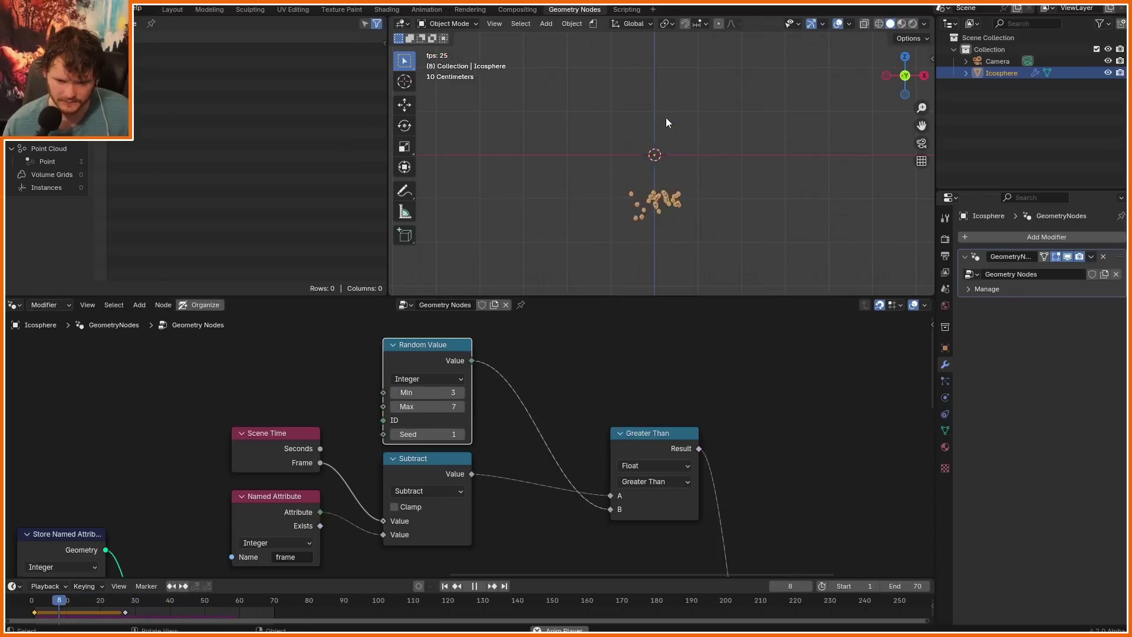
pyautogui.press('space')
# - Set the Distribute Points on Faces density to 50 and play the simulation
pyautogui.scroll(-7, 462, 442)
pyautogui.moveTo(147, 487); pyautogui.dragTo(448, 407, button='middle')
pyautogui.scroll(4, 448, 407)
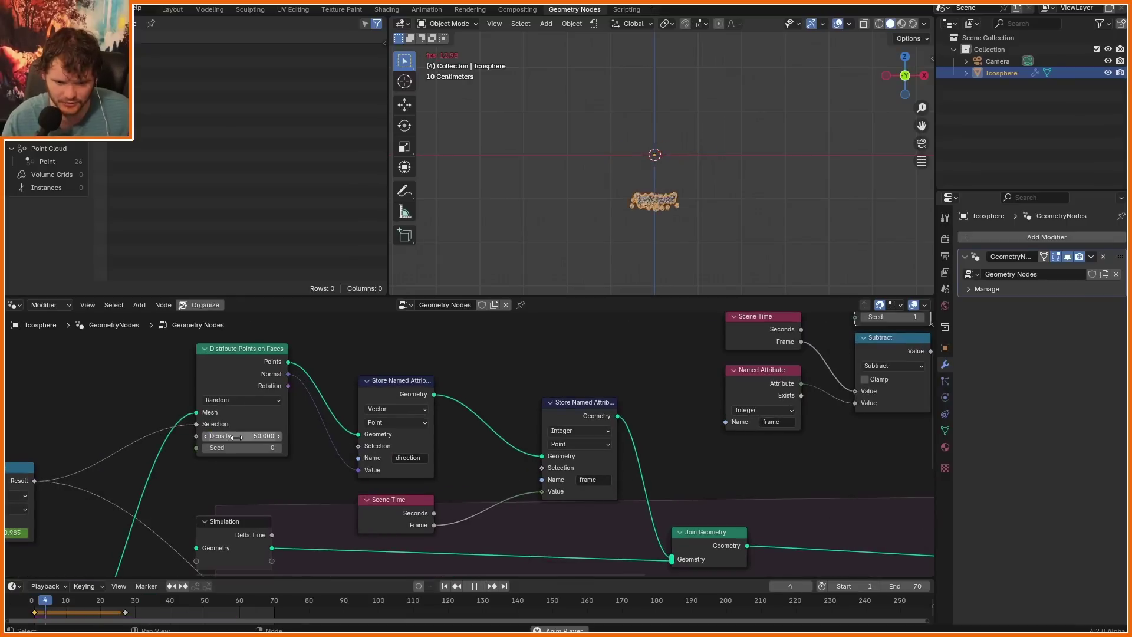
pyautogui.press('space')
# - Set the value of the Multiply node behind the droplet offset scale to 1.2
pyautogui.scroll(-6, 455, 440)
pyautogui.moveTo(744, 571); pyautogui.dragTo(572, 456, button='middle')
pyautogui.scroll(8, 499, 518)
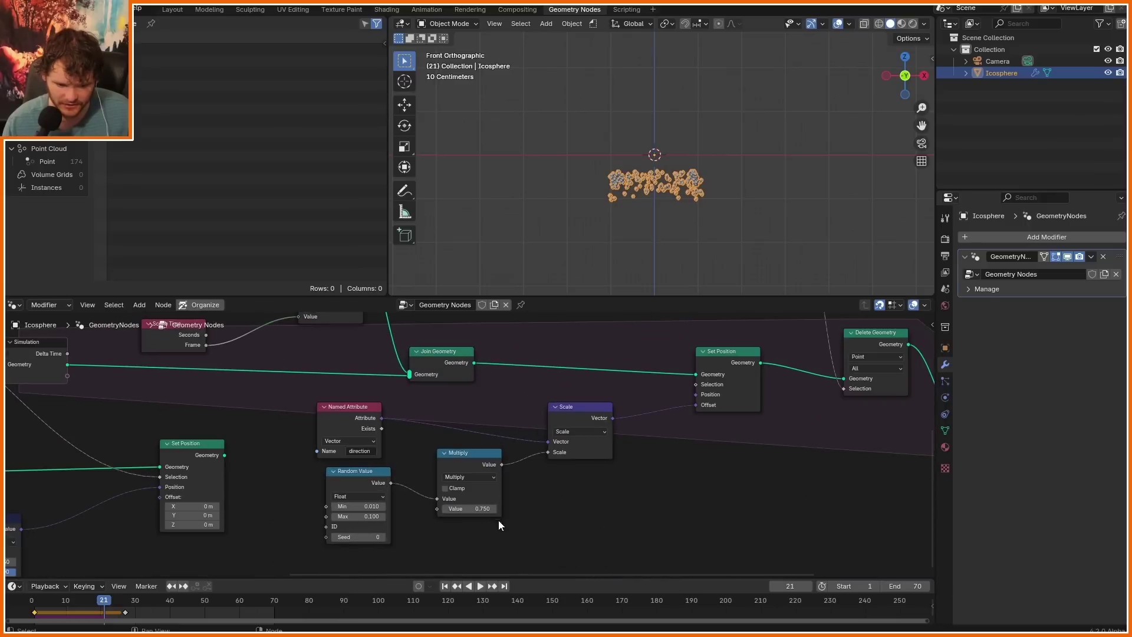
pyautogui.click(477, 534)
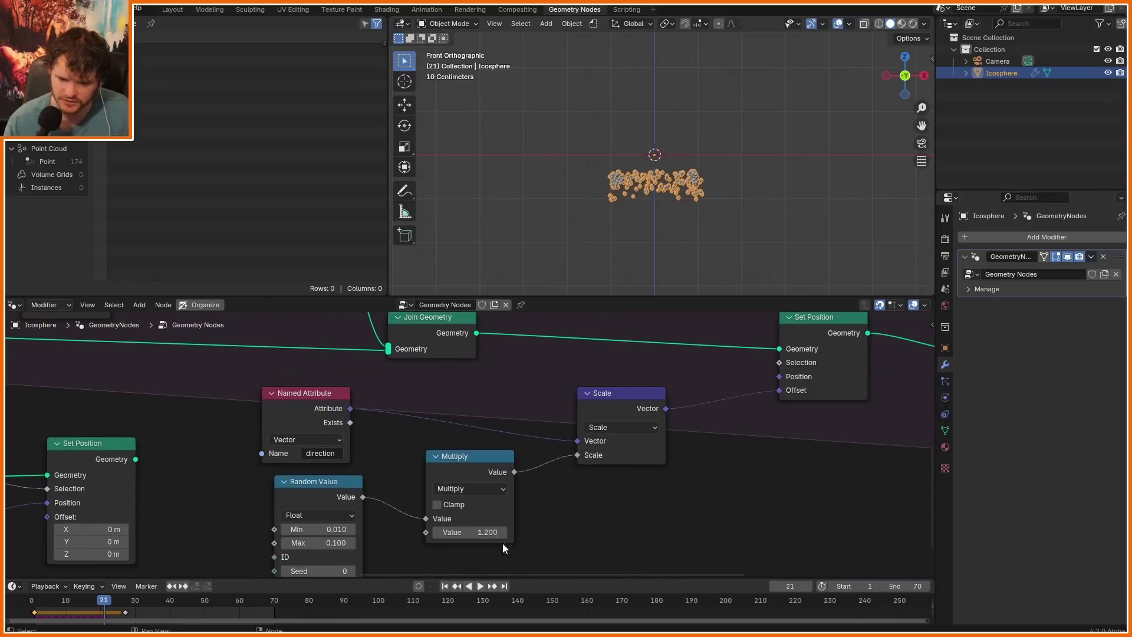
# - Save the project as bubble.blend on the Desktop and bake the icosphere's simulation nodes
pyautogui.click(945, 396)
pyautogui.click(997, 295)
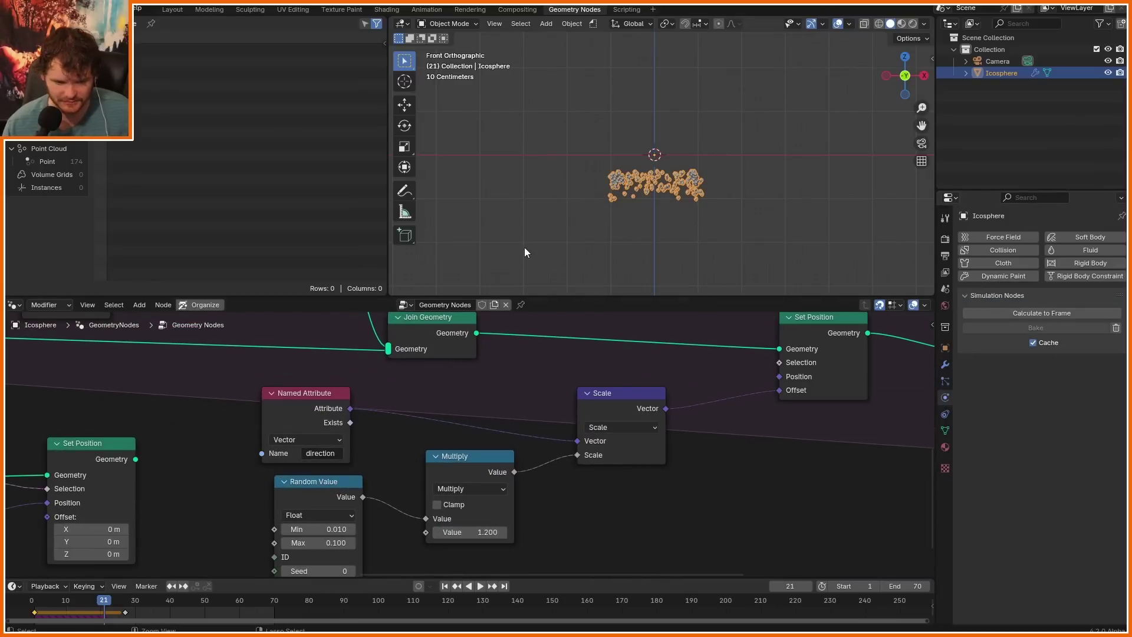
pyautogui.hotkey('ctrl', 's')
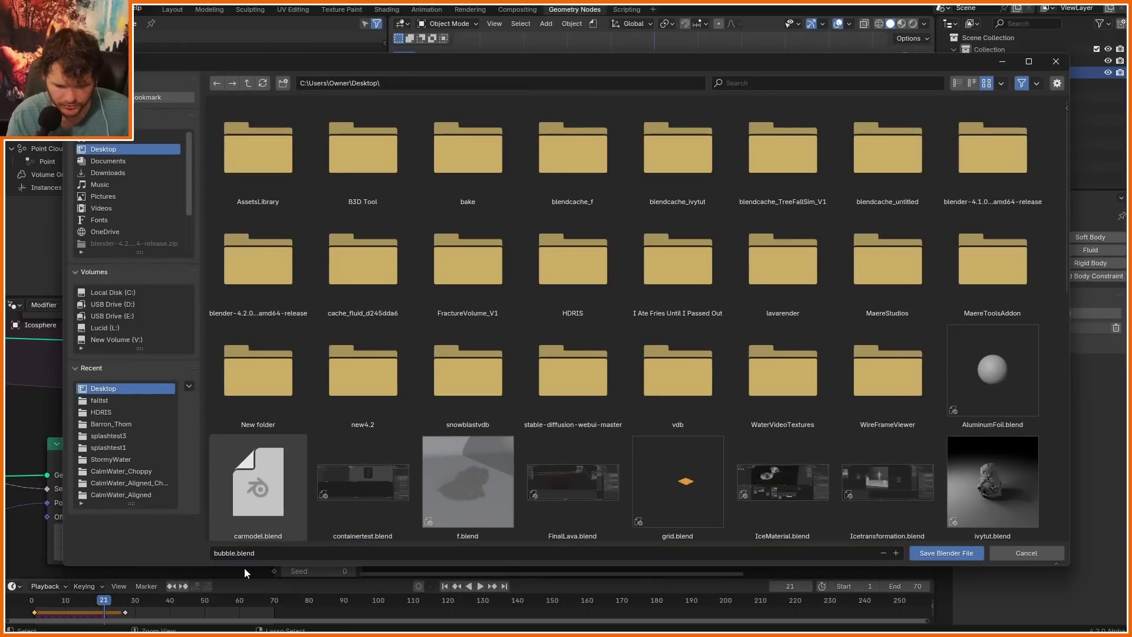
pyautogui.click(955, 554)
pyautogui.click(1099, 331)
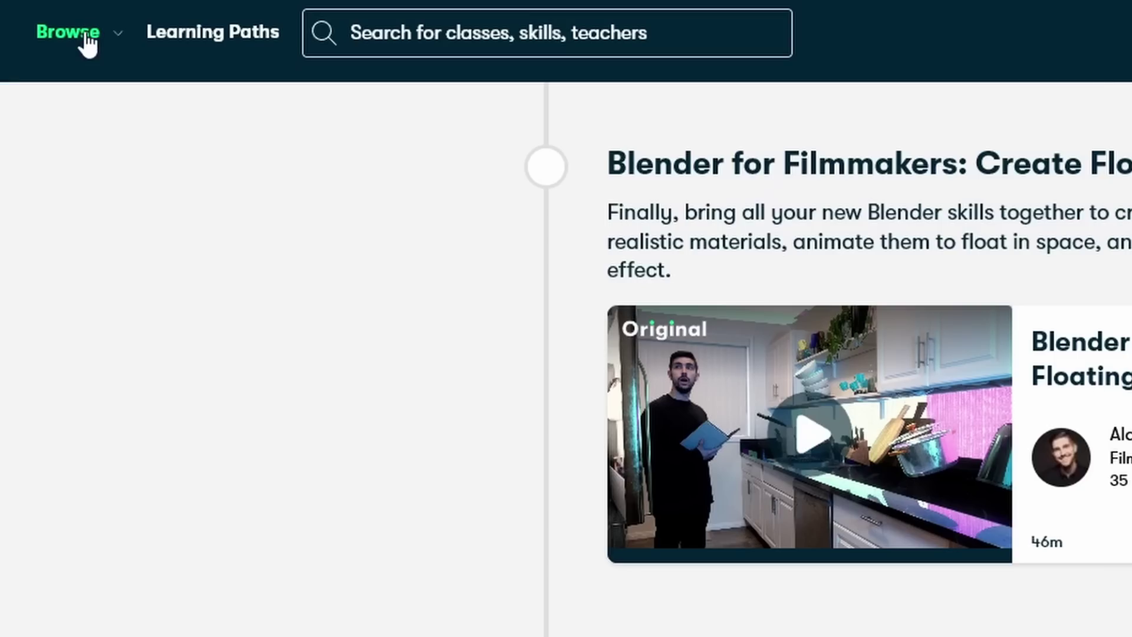
# - Switch to the online class website and browse its Learning Paths catalogue
pyautogui.click(84, 43)
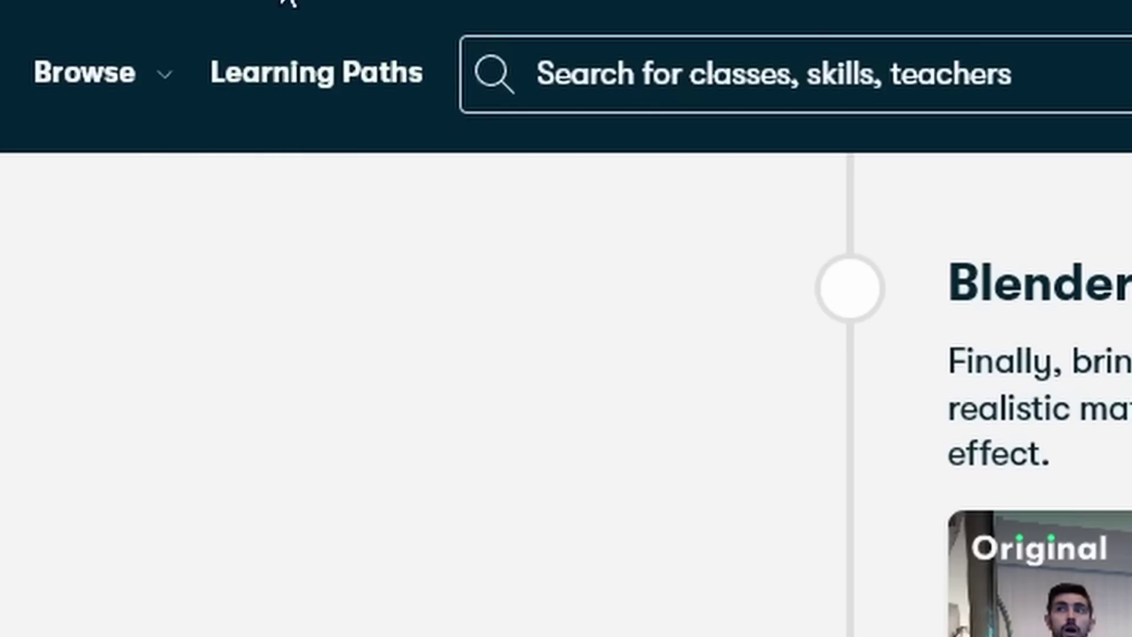
pyautogui.click(336, 114)
pyautogui.scroll(-15, 485, 240)
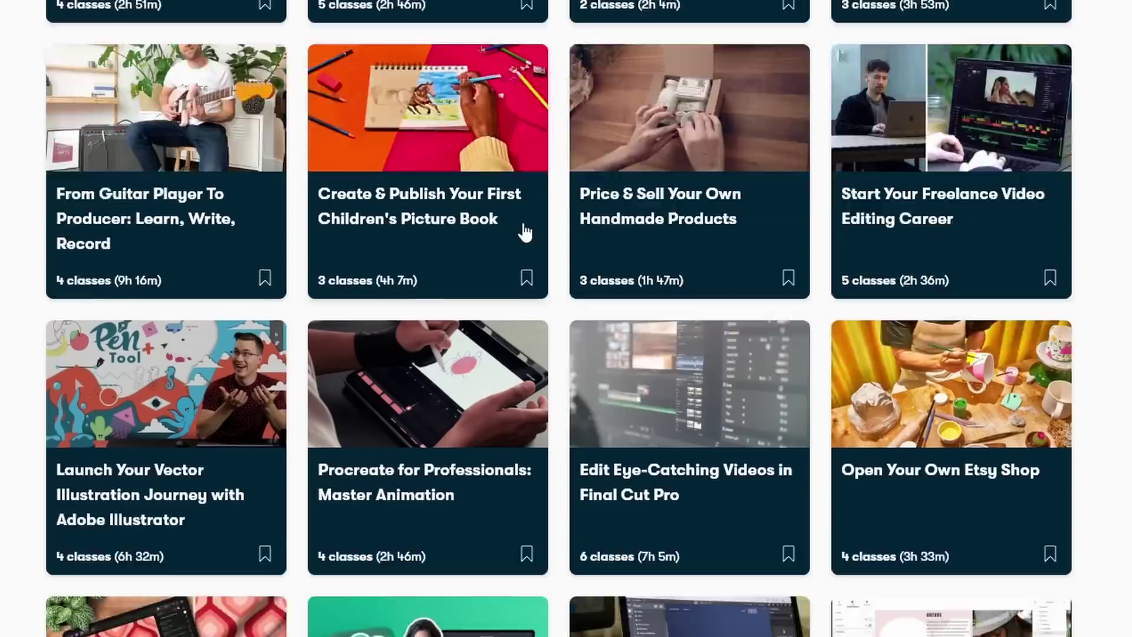
pyautogui.scroll(5, 500, 306)
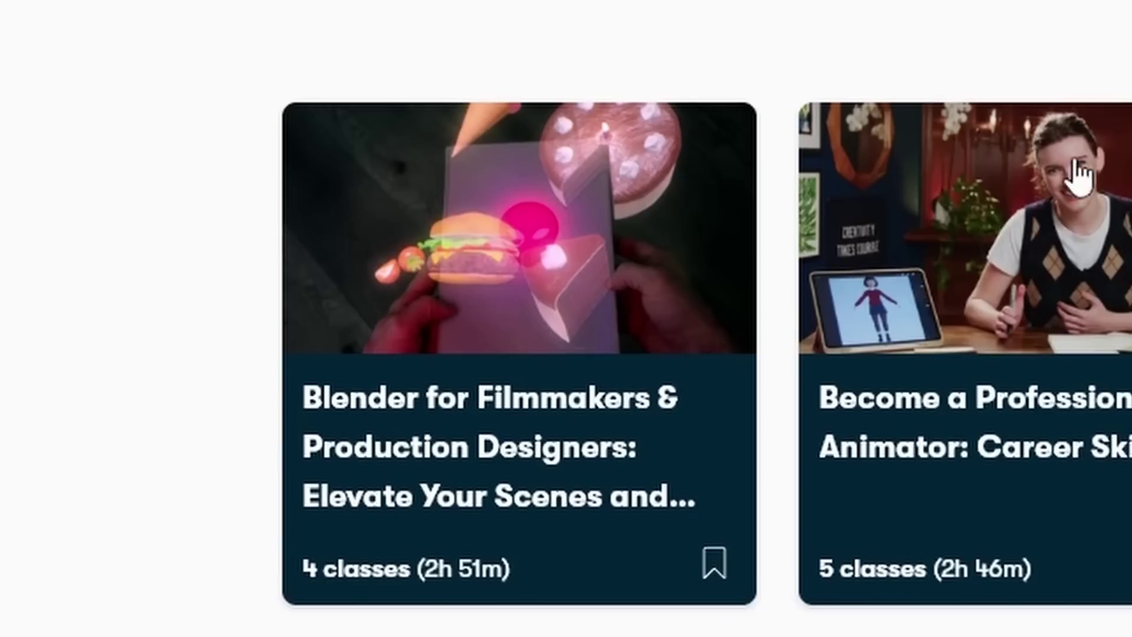
# - Open the "Blender for Filmmakers & Production Designers" learning path and look through its classes
pyautogui.click(453, 297)
pyautogui.scroll(-15, 621, 404)
pyautogui.scroll(-10, 442, 126)
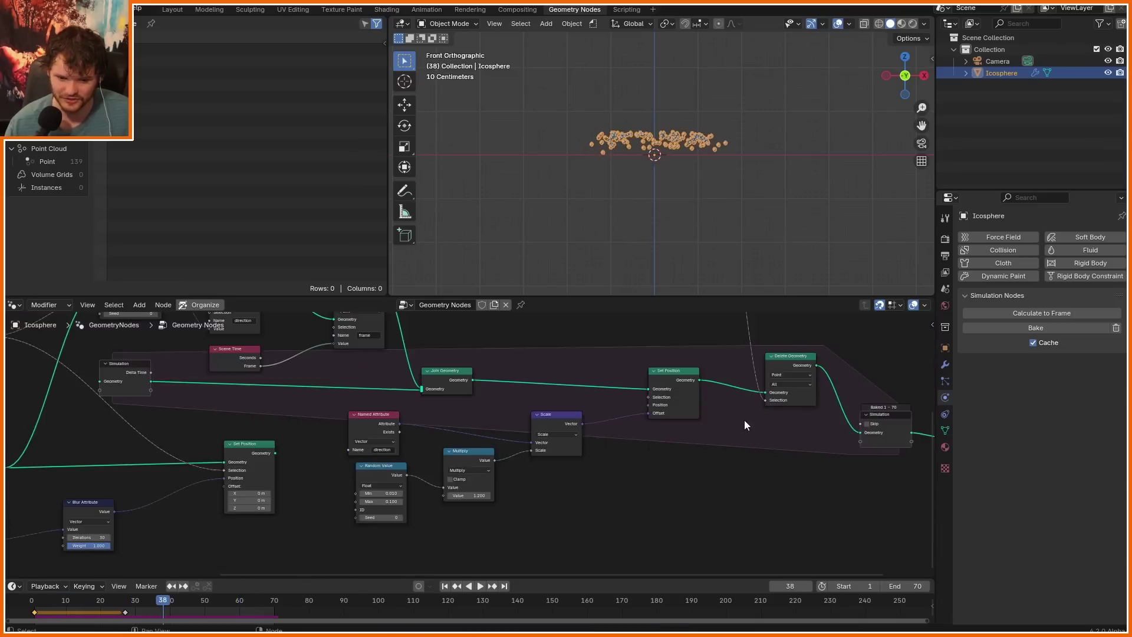
# - Insert a Set Point Radius node between the simulation output and the Group Output, with a radius of 0.01 m
pyautogui.moveTo(744, 420); pyautogui.dragTo(301, 394, button='middle')
pyautogui.scroll(4, 542, 436)
pyautogui.moveTo(551, 387); pyautogui.dragTo(800, 408)
pyautogui.scroll(4, 708, 404)
pyautogui.moveTo(607, 397); pyautogui.dragTo(576, 466, button='middle')
pyautogui.hotkey('shift', 'a')
pyautogui.write('set rad')
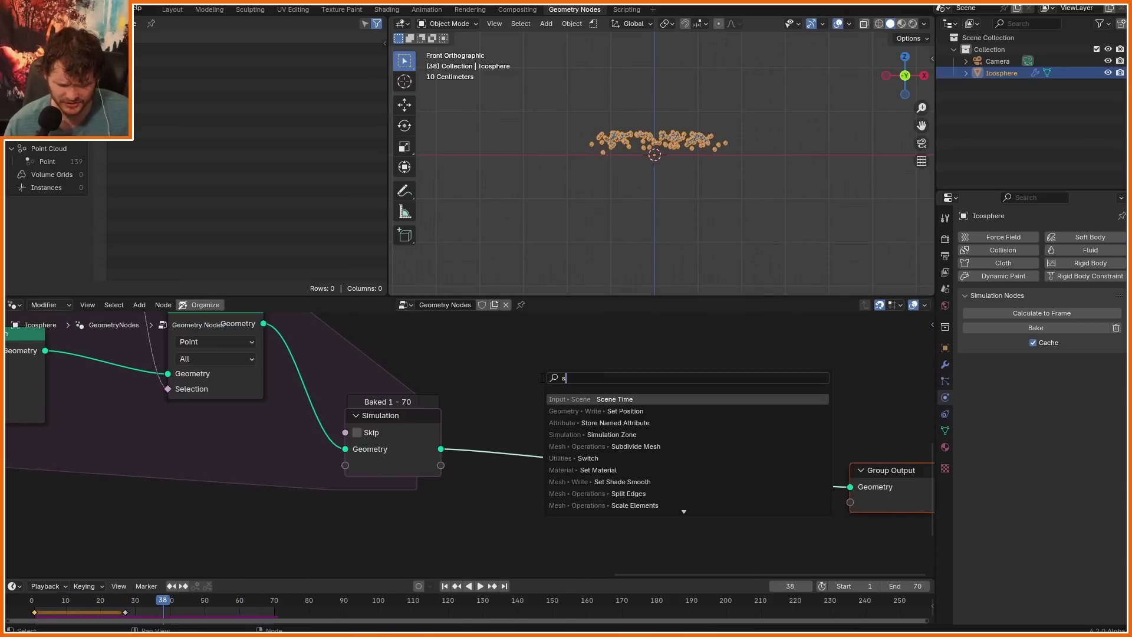
pyautogui.press('Return')
pyautogui.click(610, 380)
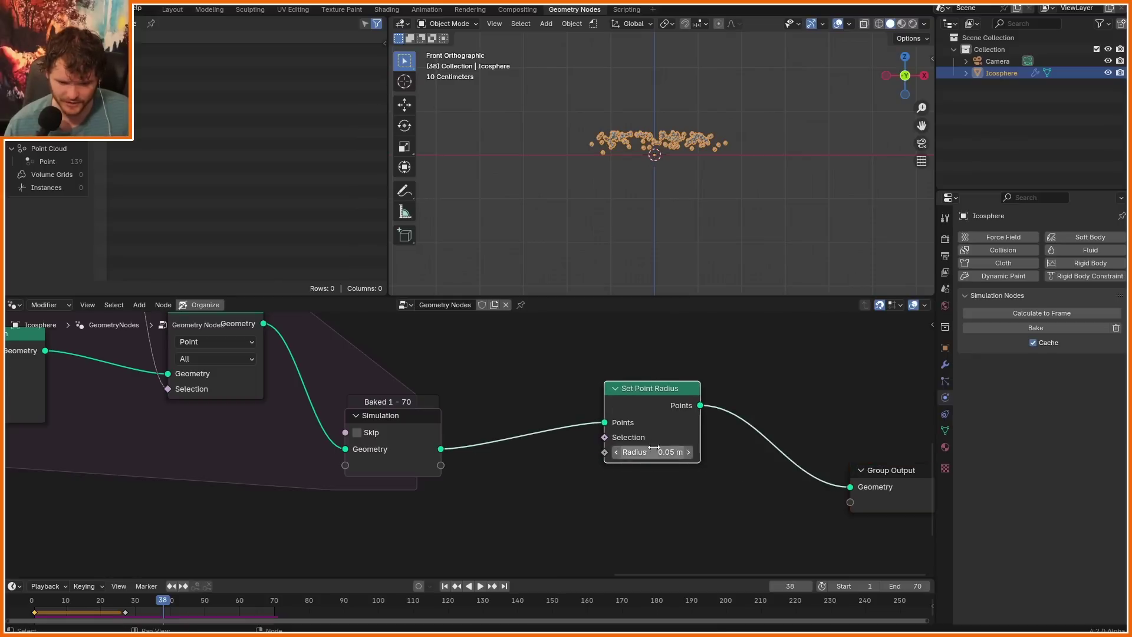
pyautogui.hotkey('shift', 'Left')
pyautogui.press('space')
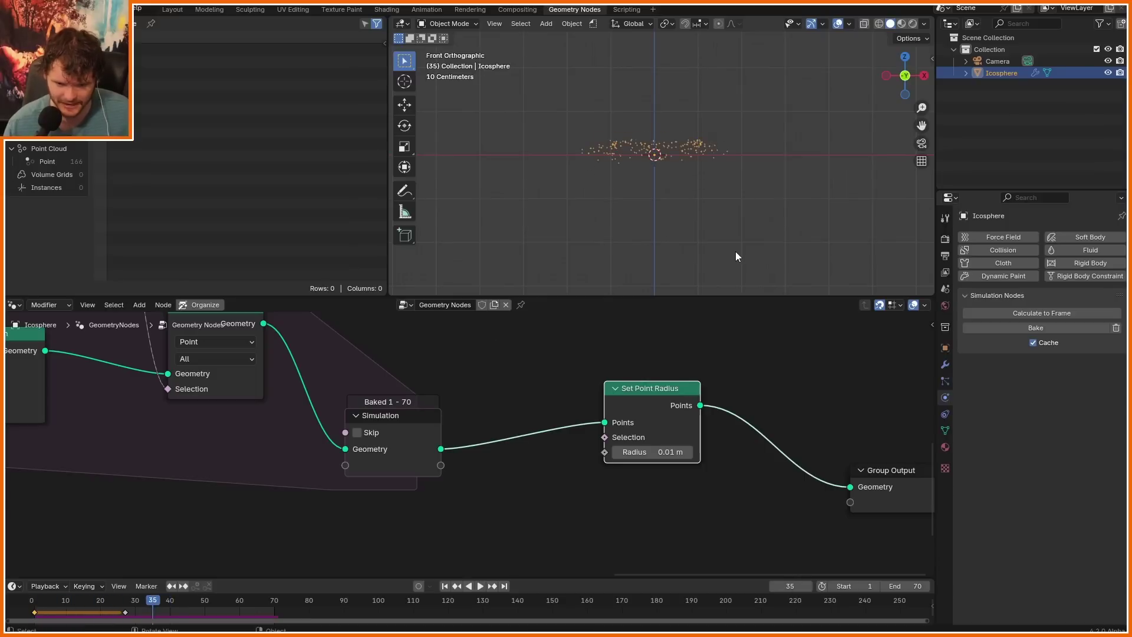
# - Drive the Set Point Radius node's radius with a Random Value node ranging from 0 to 0.010, using seed 2
pyautogui.hotkey('shift', 'a')
pyautogui.write('rand')
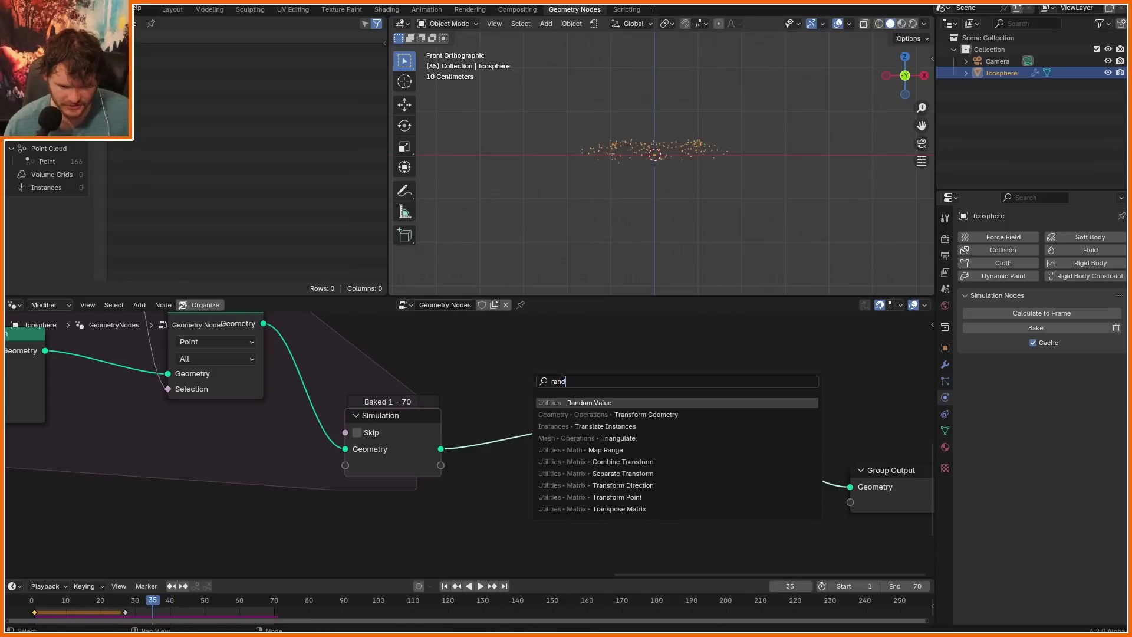
pyautogui.click(574, 401)
pyautogui.click(429, 463)
pyautogui.moveTo(504, 467); pyautogui.dragTo(461, 406, button='middle')
pyautogui.scroll(3, 460, 437)
pyautogui.click(438, 483)
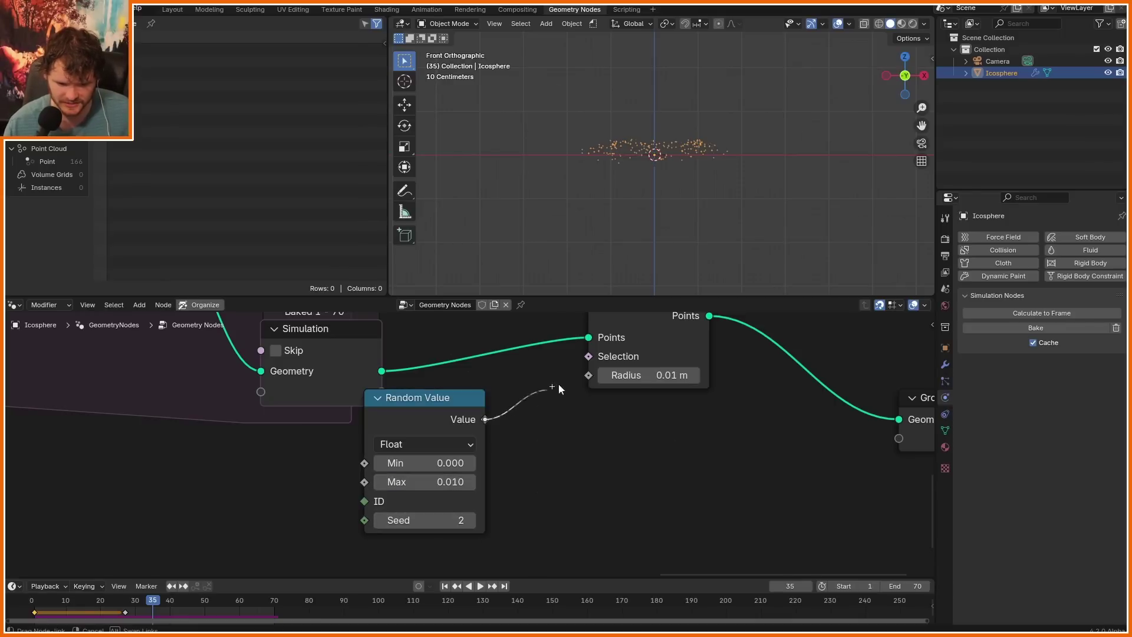
pyautogui.hotkey('shift', 'Left')
pyautogui.press('space')
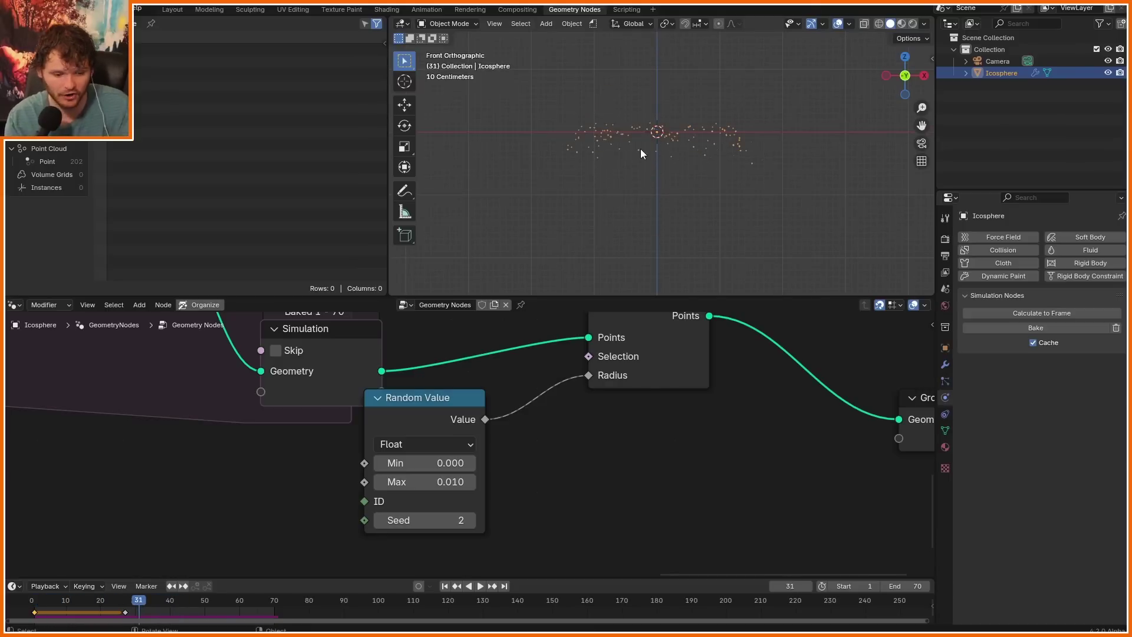
# - Add a Noise Texture node near Distribute Points on Faces and rearrange the neighbouring nodes to make room
pyautogui.scroll(-4, 484, 390)
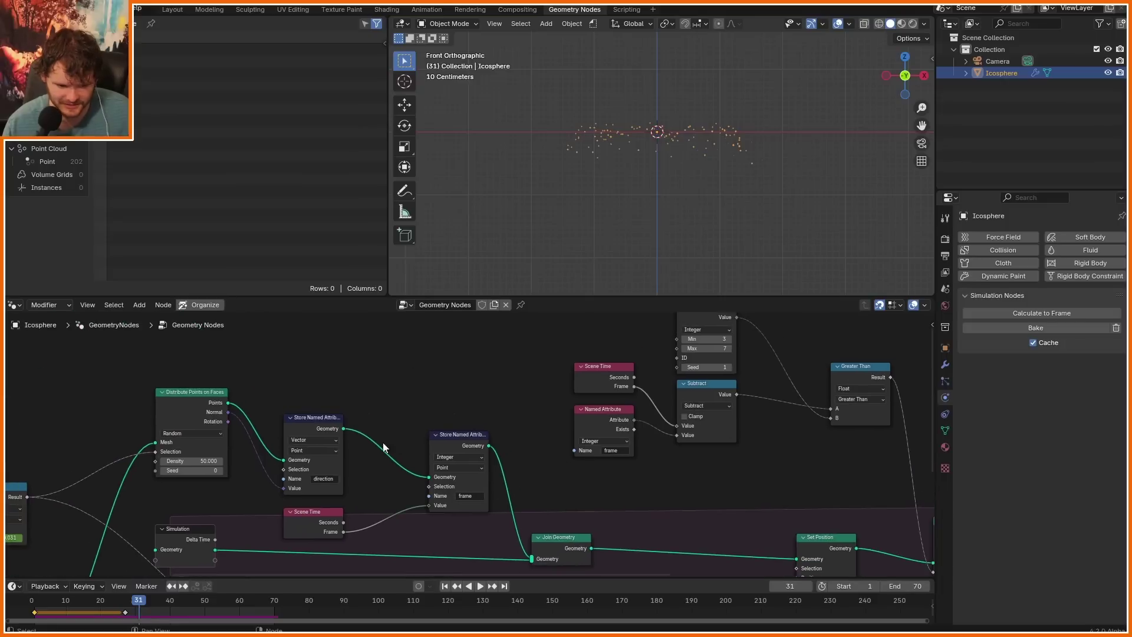
pyautogui.moveTo(279, 458); pyautogui.dragTo(510, 476, button='middle')
pyautogui.moveTo(433, 415); pyautogui.dragTo(373, 415)
pyautogui.hotkey('shift', 'a')
pyautogui.write('vec')
pyautogui.press('BackSpace')
pyautogui.press('BackSpace')
pyautogui.press('BackSpace')
pyautogui.write('noise')
pyautogui.click(503, 365)
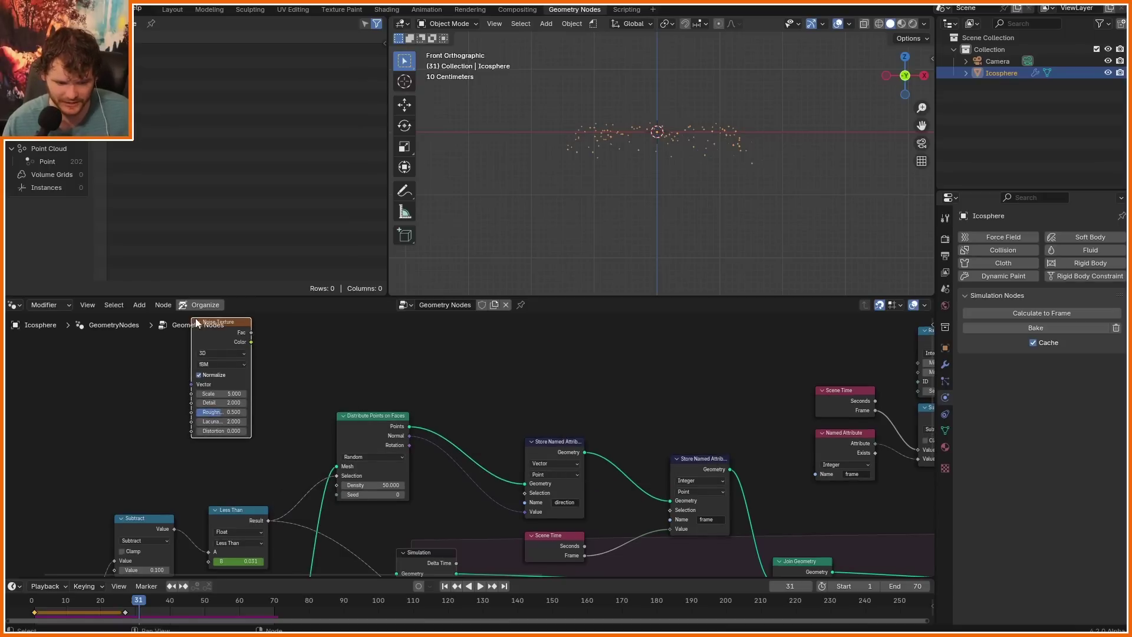
pyautogui.moveTo(375, 424); pyautogui.dragTo(374, 452, button='middle')
pyautogui.moveTo(375, 453); pyautogui.dragTo(339, 442)
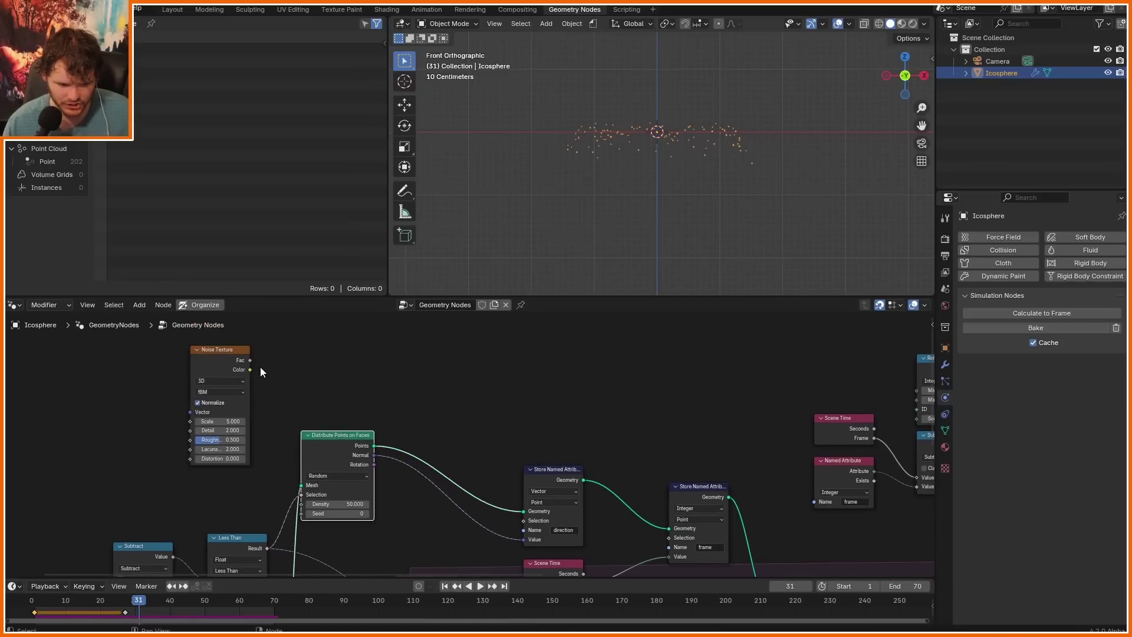
# - Feed the noise colour into a vector Subtract node with 0.5 on all three components
pyautogui.moveTo(251, 369); pyautogui.dragTo(352, 348)
pyautogui.write('subt')
pyautogui.press('Return')
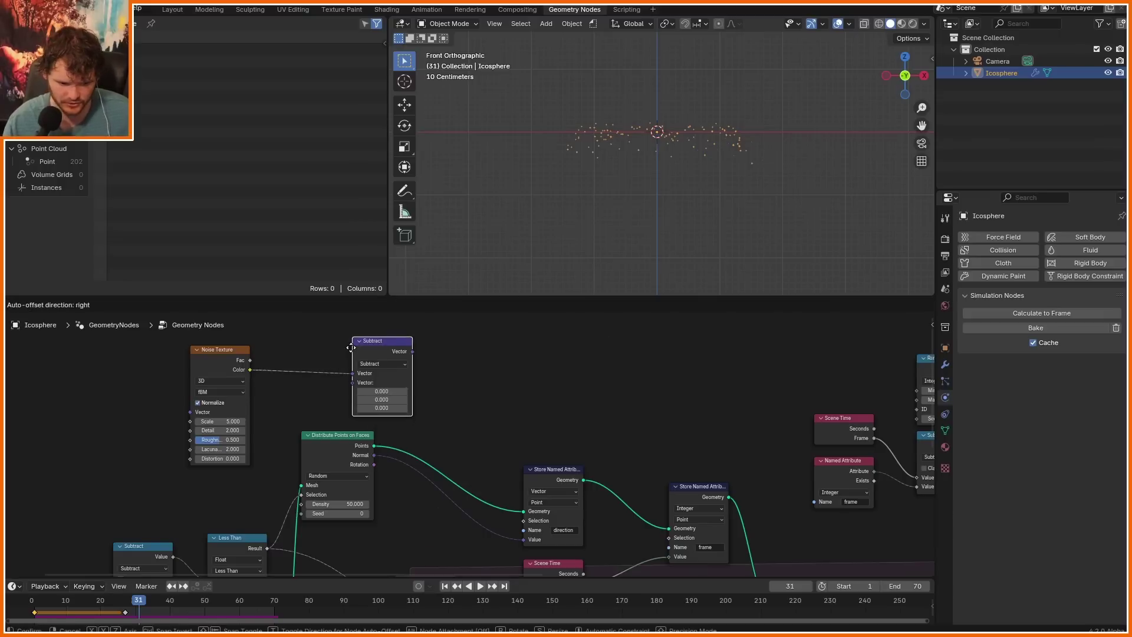
pyautogui.click(352, 390)
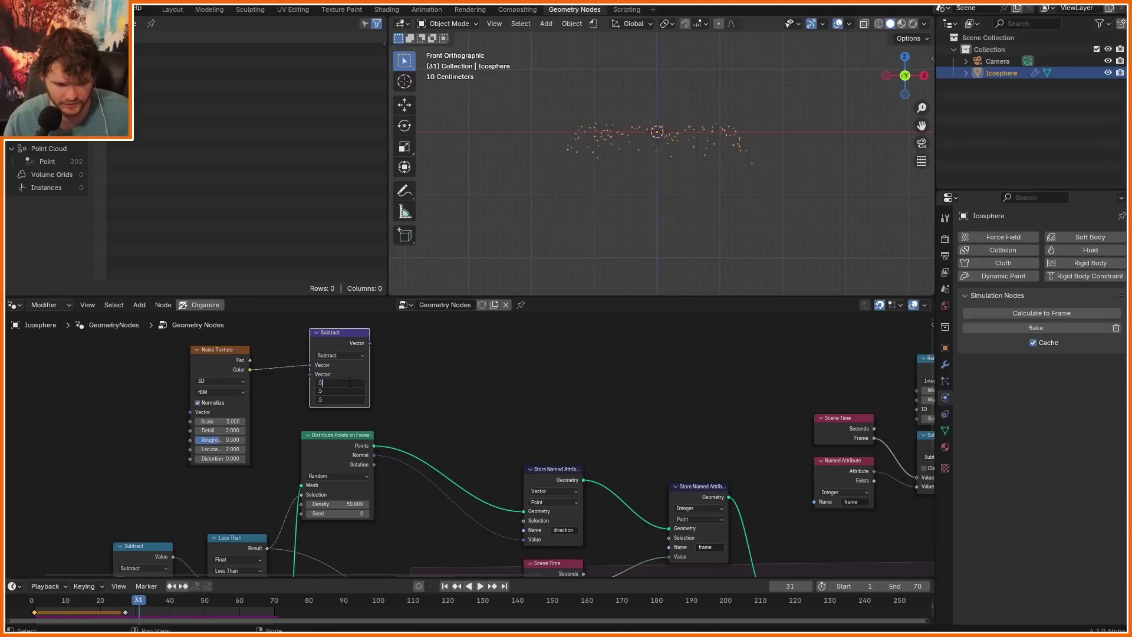
# - Insert a vector Add node between the distributed points' Normal and the direction attribute, and combine it with the subtracted noise
pyautogui.hotkey('shift', 'd')
pyautogui.moveTo(455, 432); pyautogui.dragTo(463, 374)
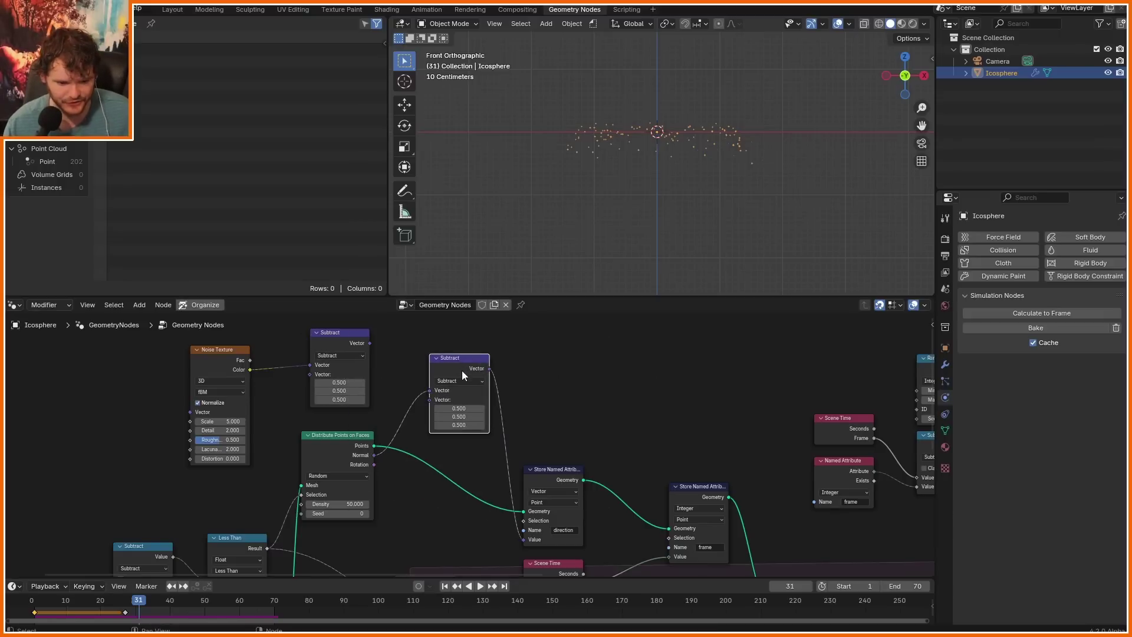
pyautogui.keyDown('ctrl'); pyautogui.scroll(1, 461, 380); pyautogui.keyUp('ctrl')
pyautogui.keyDown('alt'); pyautogui.moveTo(372, 366); pyautogui.dragTo(464, 362, button='right'); pyautogui.keyUp('alt')
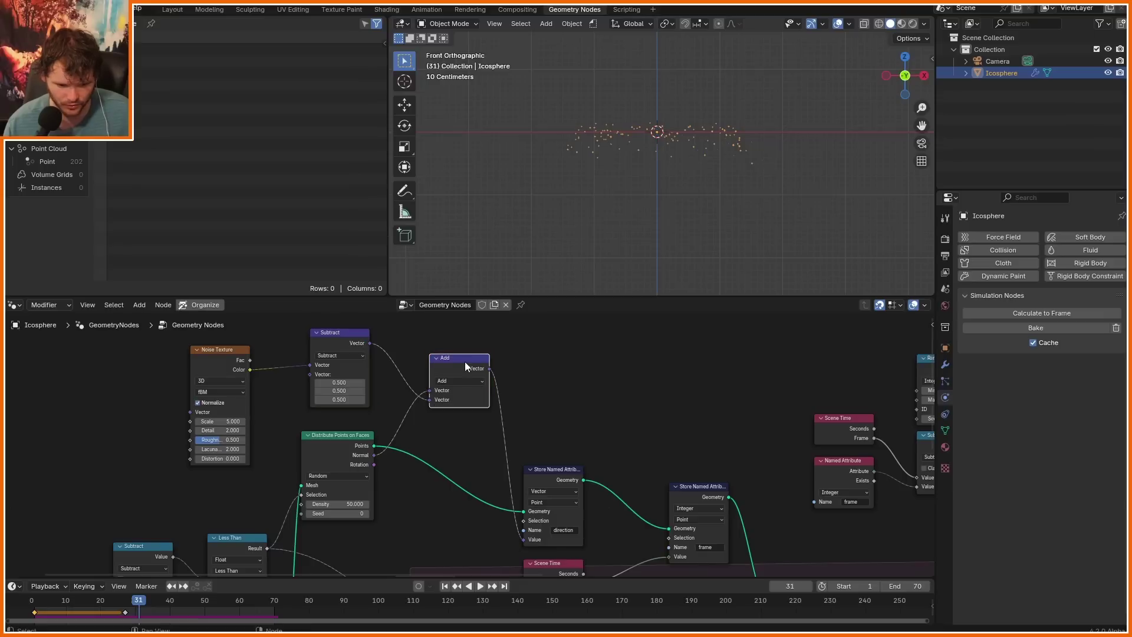
pyautogui.hotkey('alt', 's')
pyautogui.moveTo(462, 362); pyautogui.dragTo(428, 345)
pyautogui.moveTo(548, 473); pyautogui.dragTo(608, 473)
# - Insert a vector Normalize node between the Add node and the direction attribute's value
pyautogui.click(424, 341)
pyautogui.hotkey('shift', 'd')
pyautogui.click(514, 350)
pyautogui.click(515, 374)
pyautogui.press('n')
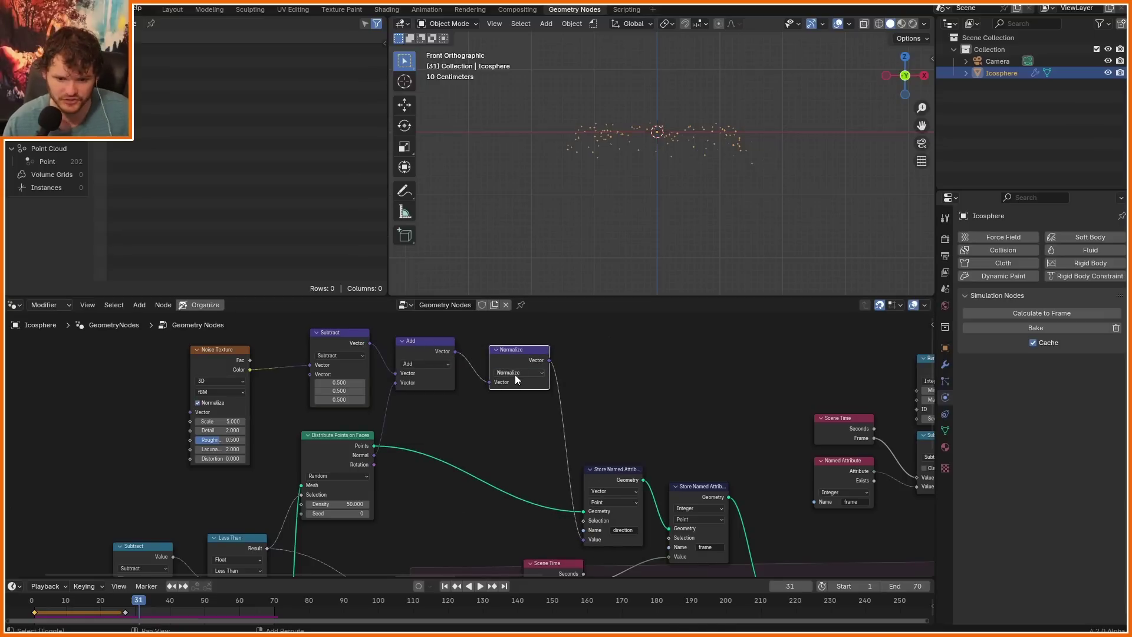
# - Insert a vector Scale node between the noise's Subtract node and the Add node
pyautogui.hotkey('shift', 'd')
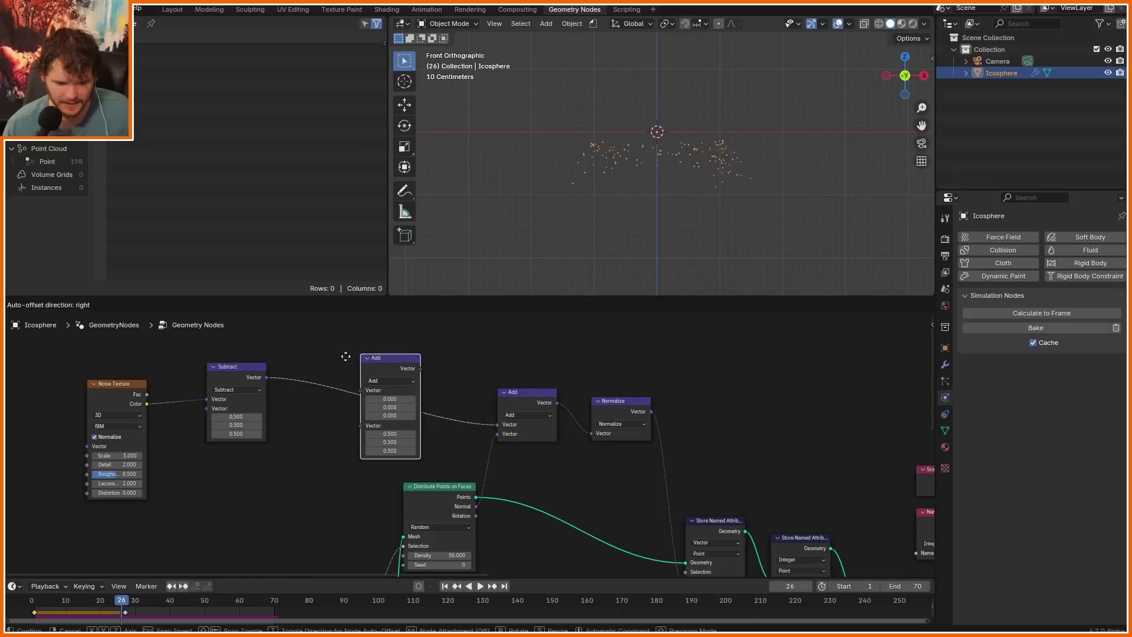
pyautogui.click(340, 356)
pyautogui.click(370, 382)
pyautogui.click(368, 531)
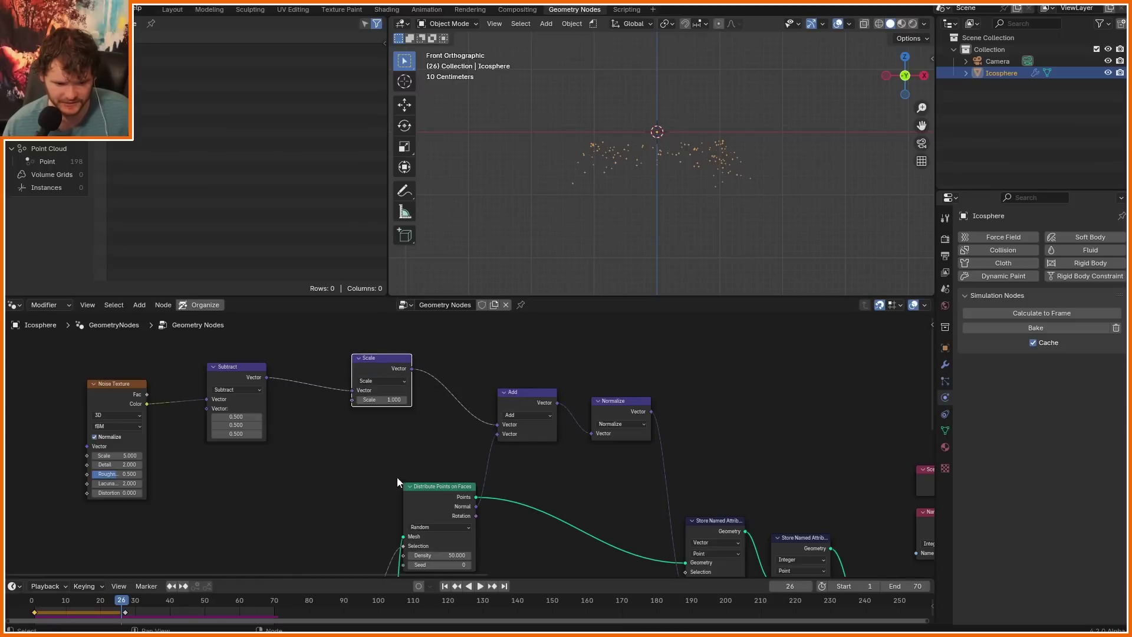
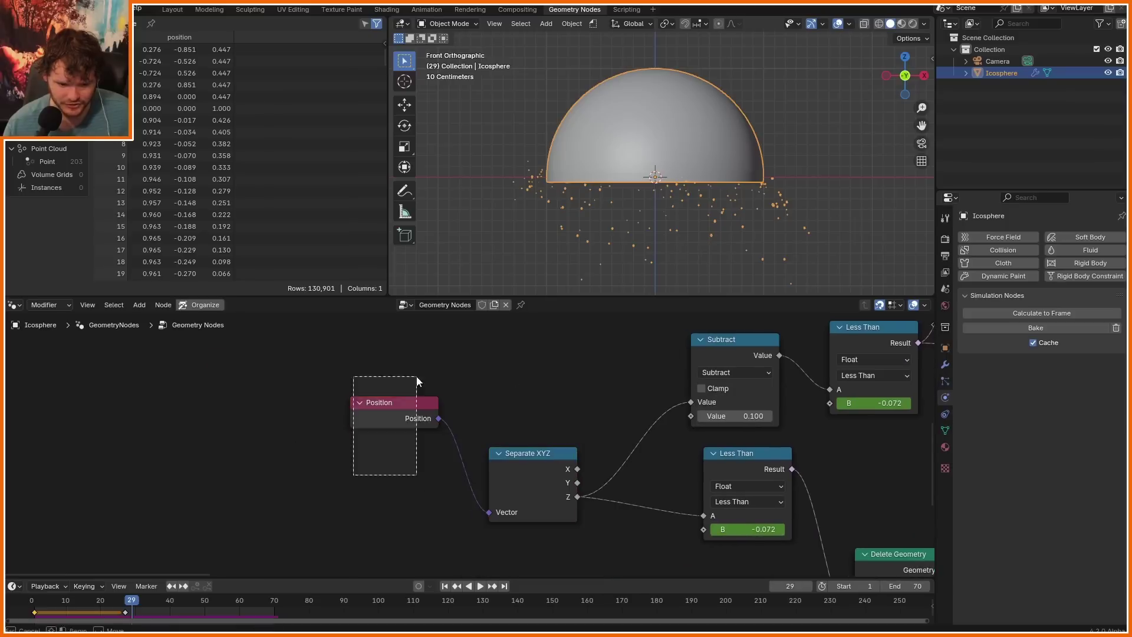
# - Add a Noise Texture node beside the Position node that feeds Separate XYZ
pyautogui.press('g')
pyautogui.click(216, 447)
pyautogui.hotkey('shift', 'a')
pyautogui.click(295, 364)
pyautogui.write('noi')
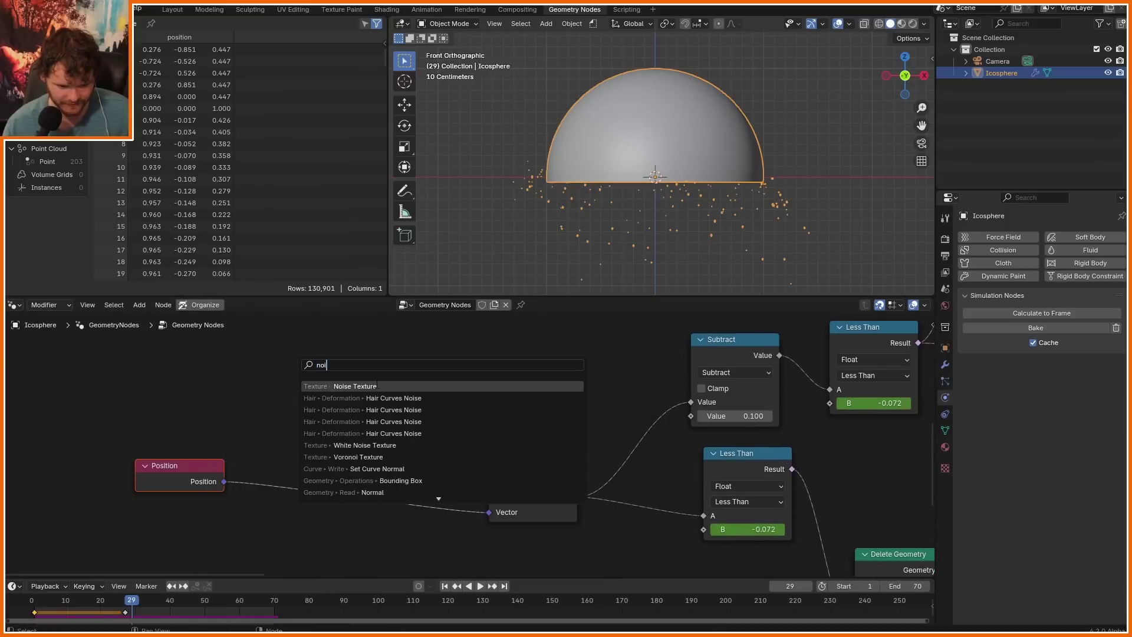
pyautogui.press('Return')
pyautogui.click(13, 331)
pyautogui.moveTo(161, 399); pyautogui.dragTo(203, 403, button='middle')
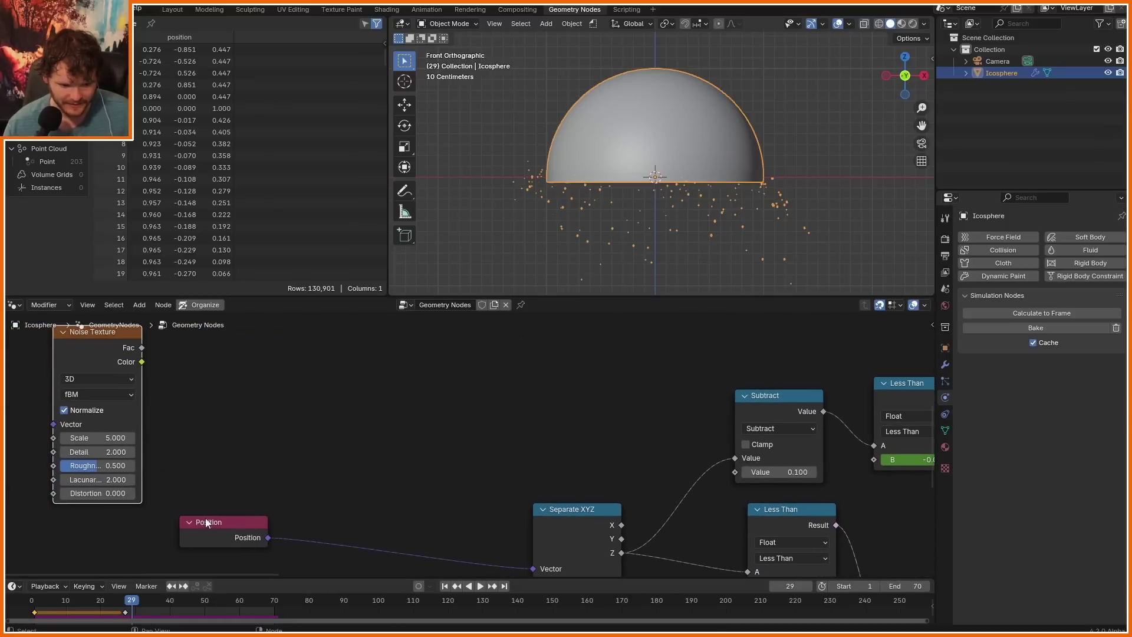
pyautogui.moveTo(205, 518); pyautogui.dragTo(79, 505)
# - Subtract 0.5 on all three components from the new Noise Texture's colour with a vector Subtract node
pyautogui.moveTo(142, 362); pyautogui.dragTo(253, 372)
pyautogui.write('sub')
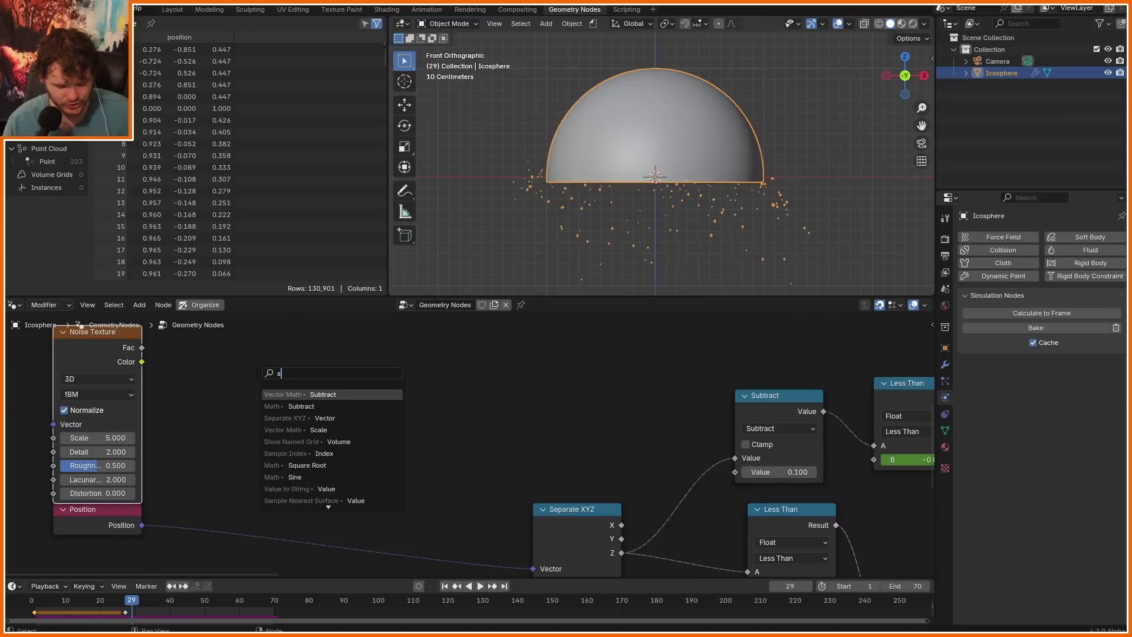
pyautogui.press('Return')
pyautogui.click(180, 354)
pyautogui.moveTo(217, 419); pyautogui.dragTo(217, 444)
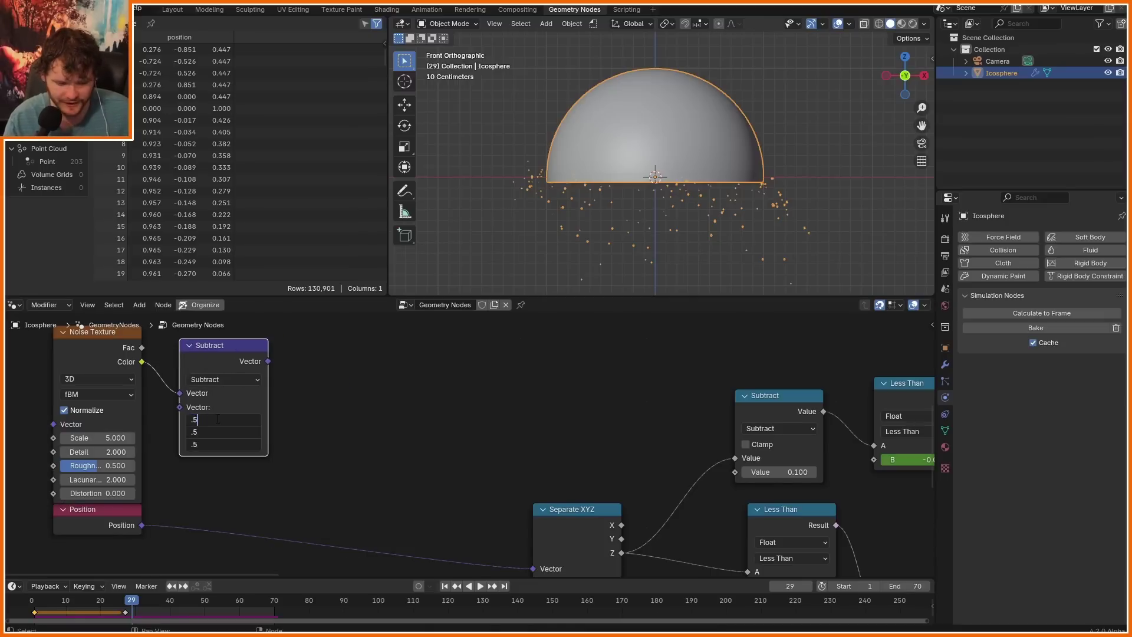
pyautogui.press('Return')
# - Move the Position node clear of the noise nodes and connect it to the Noise Texture's vector input
pyautogui.click(84, 529)
pyautogui.scroll(-5, 158, 507)
pyautogui.moveTo(193, 503); pyautogui.dragTo(259, 495, button='middle')
pyautogui.moveTo(260, 492); pyautogui.dragTo(101, 498)
pyautogui.moveTo(155, 490); pyautogui.dragTo(255, 417)
pyautogui.scroll(2, 476, 415)
pyautogui.moveTo(476, 415); pyautogui.dragTo(367, 394, button='middle')
# - Insert a colour Mix node in Linear Light mode between Position and Separate XYZ, with the subtracted noise as its B input
pyautogui.hotkey('shift', 'a')
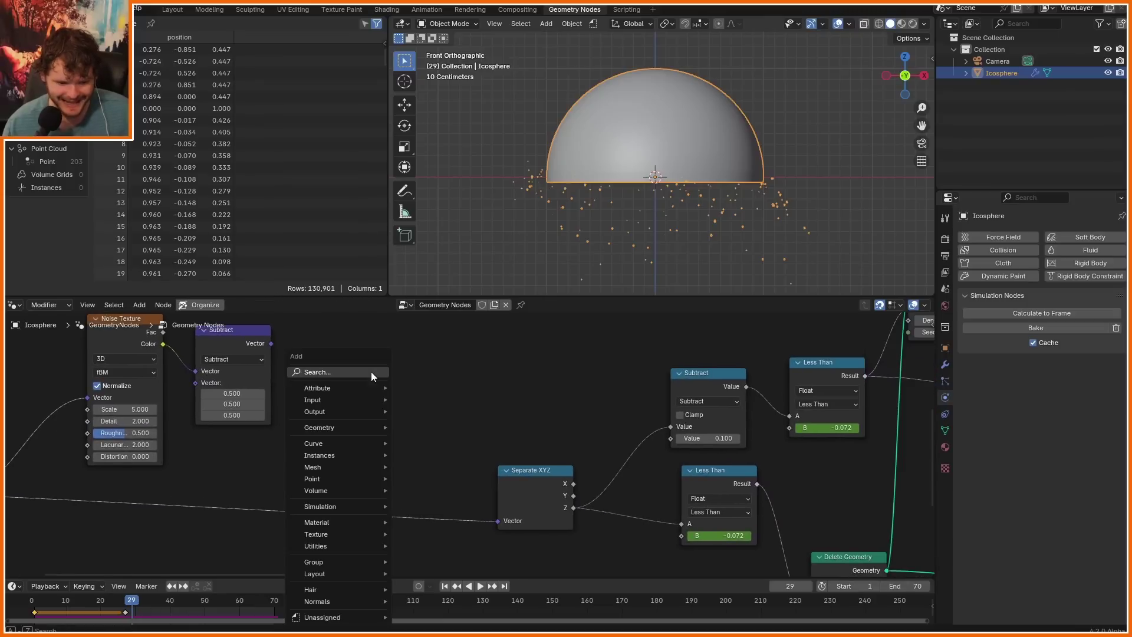
pyautogui.write('mix')
pyautogui.press('Return')
pyautogui.click(370, 422)
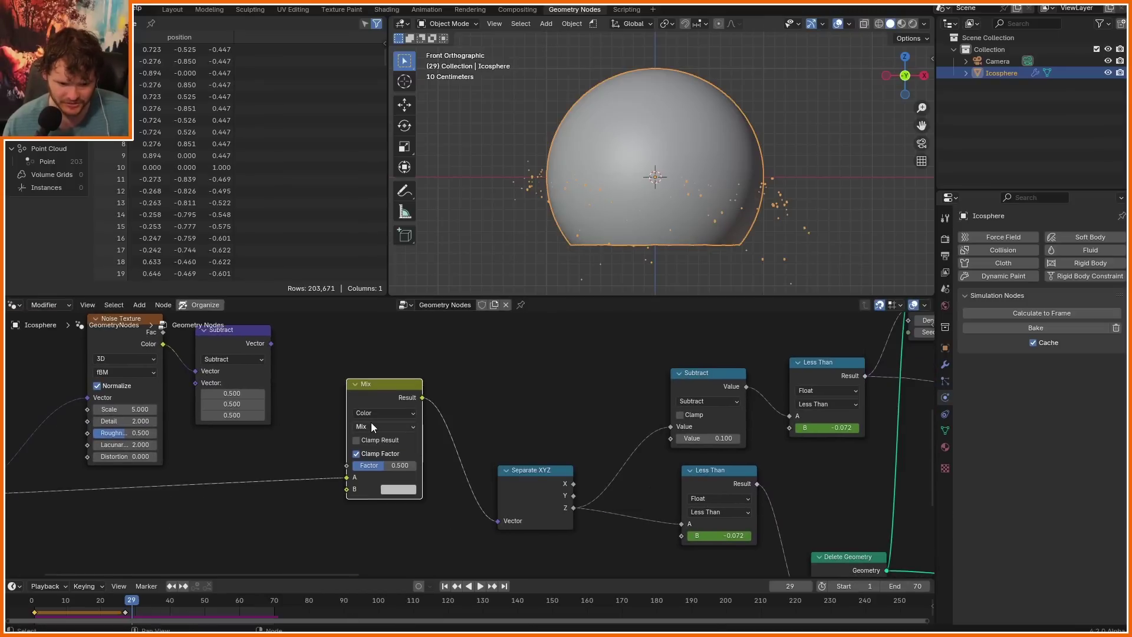
pyautogui.click(371, 427)
pyautogui.click(448, 465)
pyautogui.moveTo(270, 343); pyautogui.dragTo(342, 464)
# - Set the Noise Texture's scale to 2 and detail to 1, and lower the Linear Light factor to 0.158
pyautogui.moveTo(167, 462); pyautogui.dragTo(461, 457, button='middle')
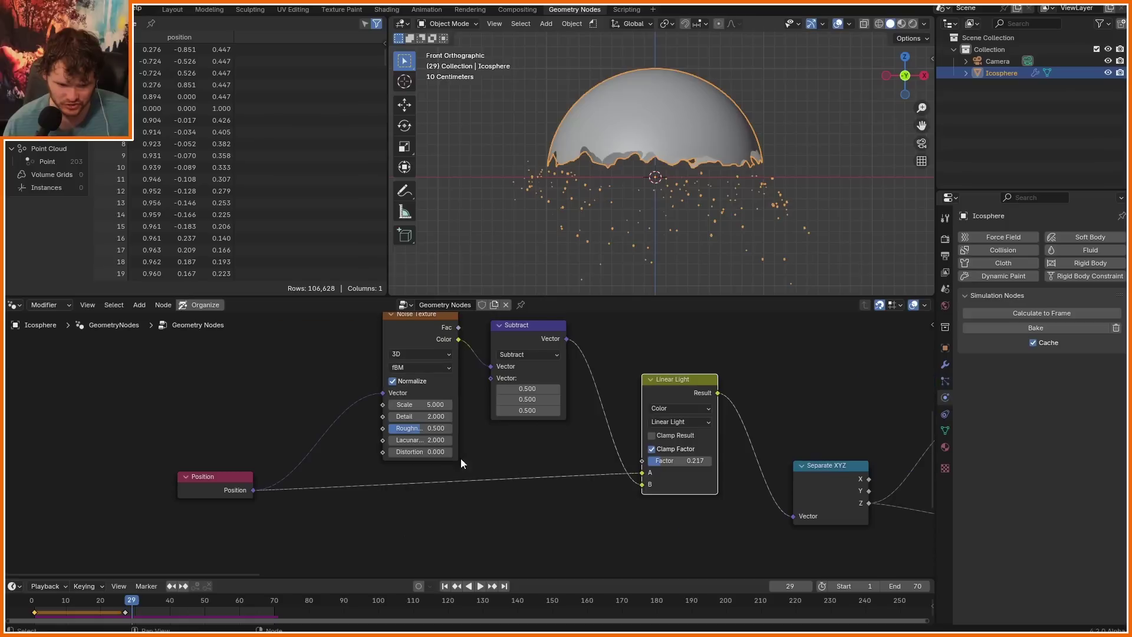
pyautogui.click(428, 407)
pyautogui.write('2')
pyautogui.press('Return')
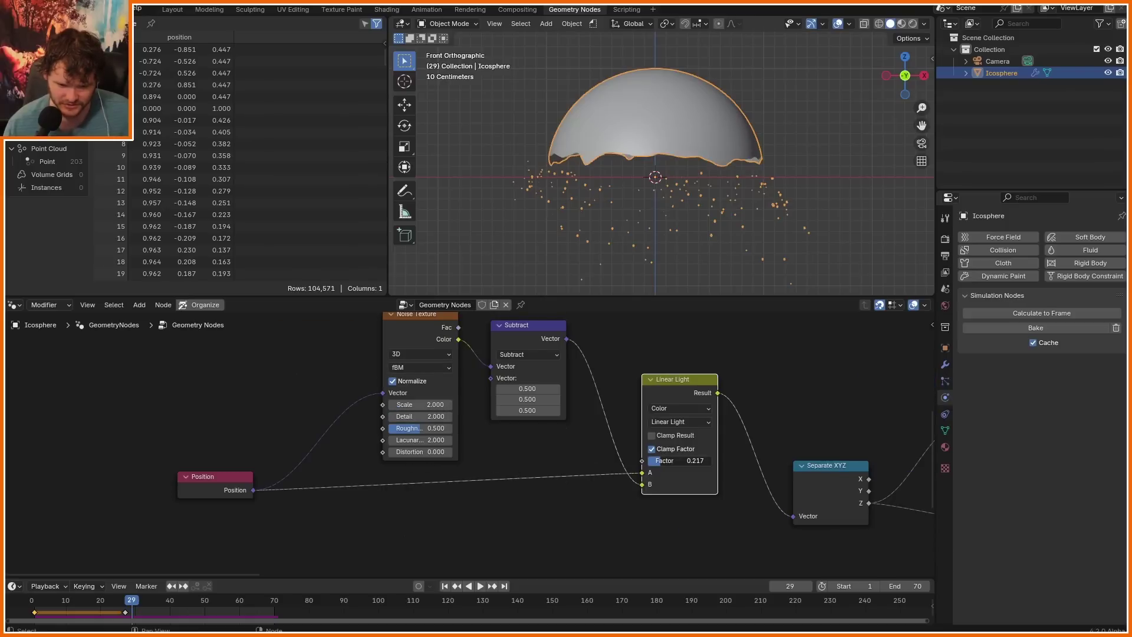
pyautogui.moveTo(689, 461); pyautogui.dragTo(639, 460)
pyautogui.moveTo(434, 413); pyautogui.dragTo(434, 405)
pyautogui.write('1')
pyautogui.press('Return')
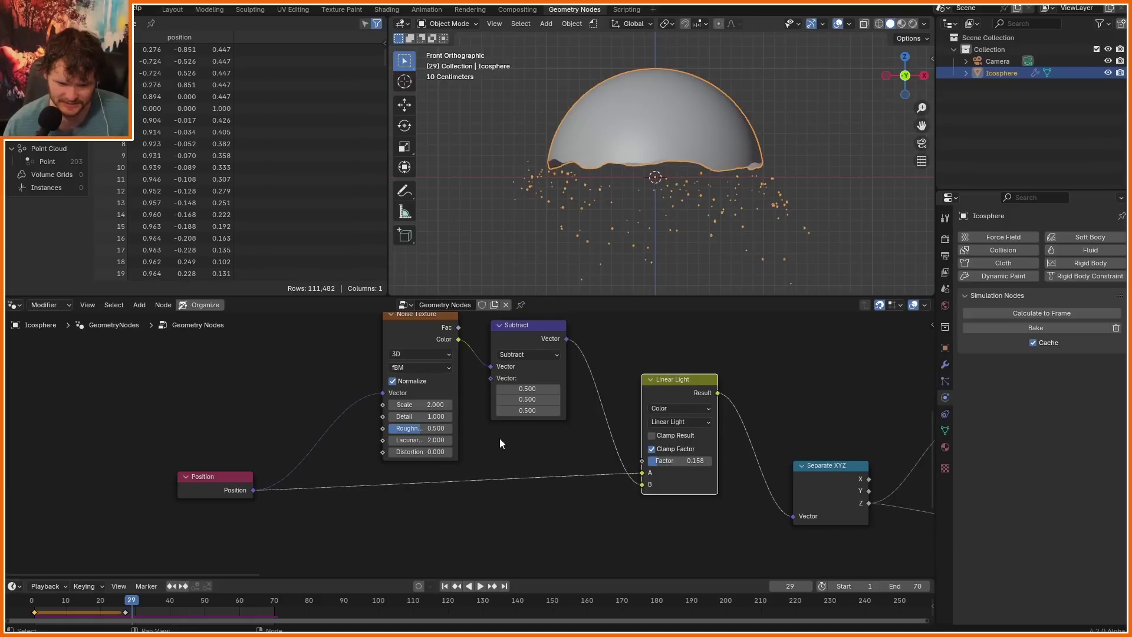
# - Reduce the noise scale to 1 and insert a vector Scale node of 1.3 between Subtract and Linear Light
pyautogui.press('space')
pyautogui.hotkey('shift', 'd')
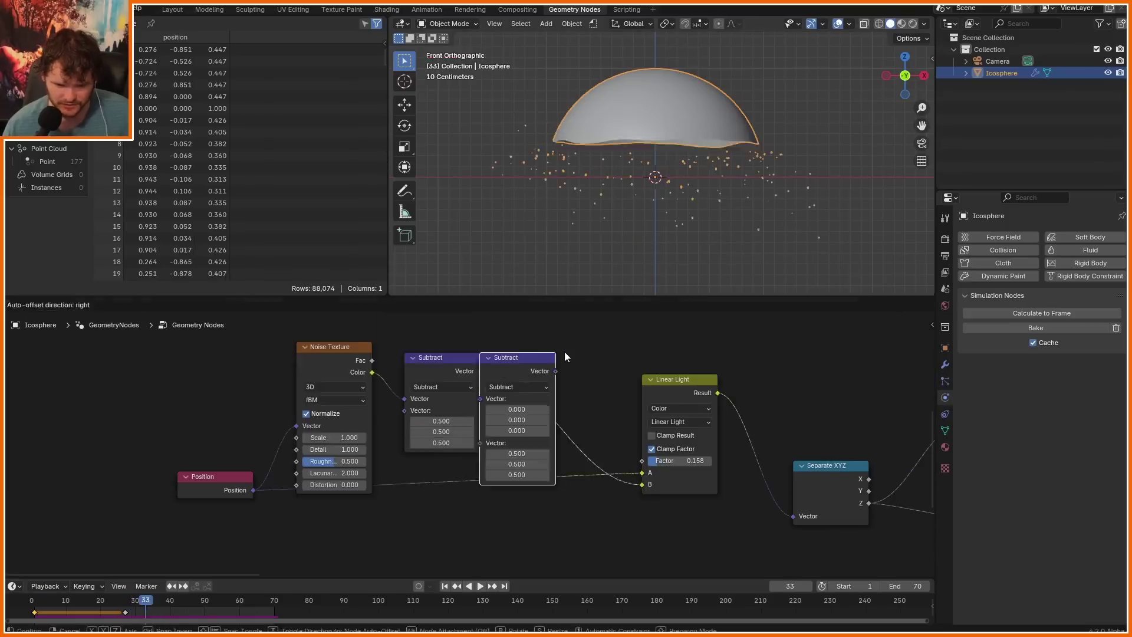
pyautogui.click(564, 352)
pyautogui.click(549, 386)
pyautogui.click(542, 577)
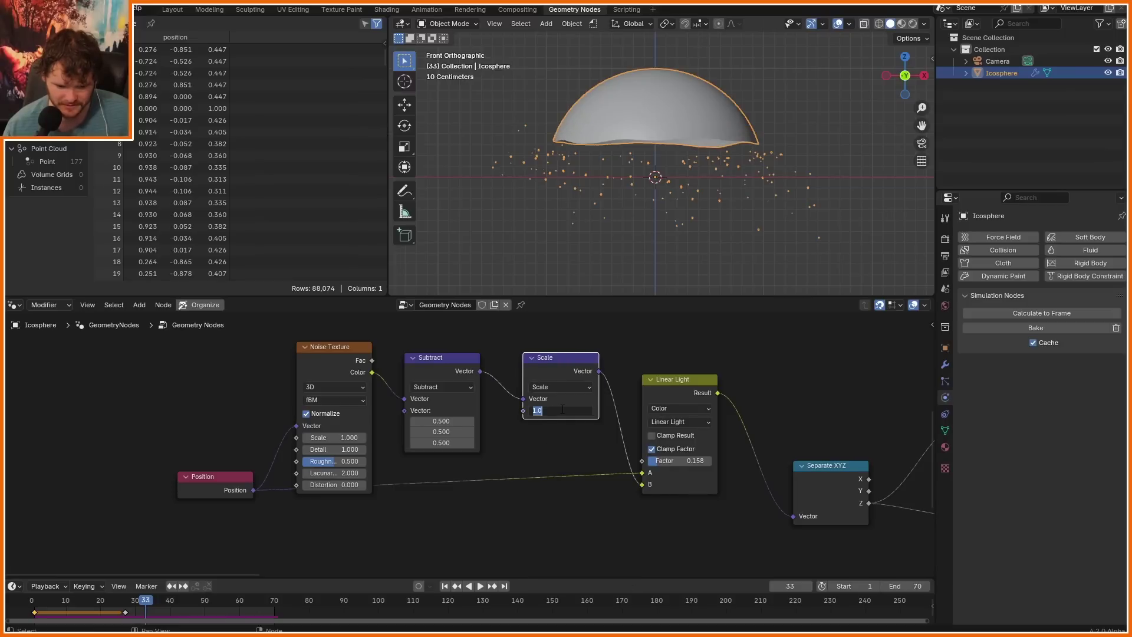
pyautogui.write('1.3')
pyautogui.press('Return')
pyautogui.hotkey('shift', 'Left')
pyautogui.press('space')
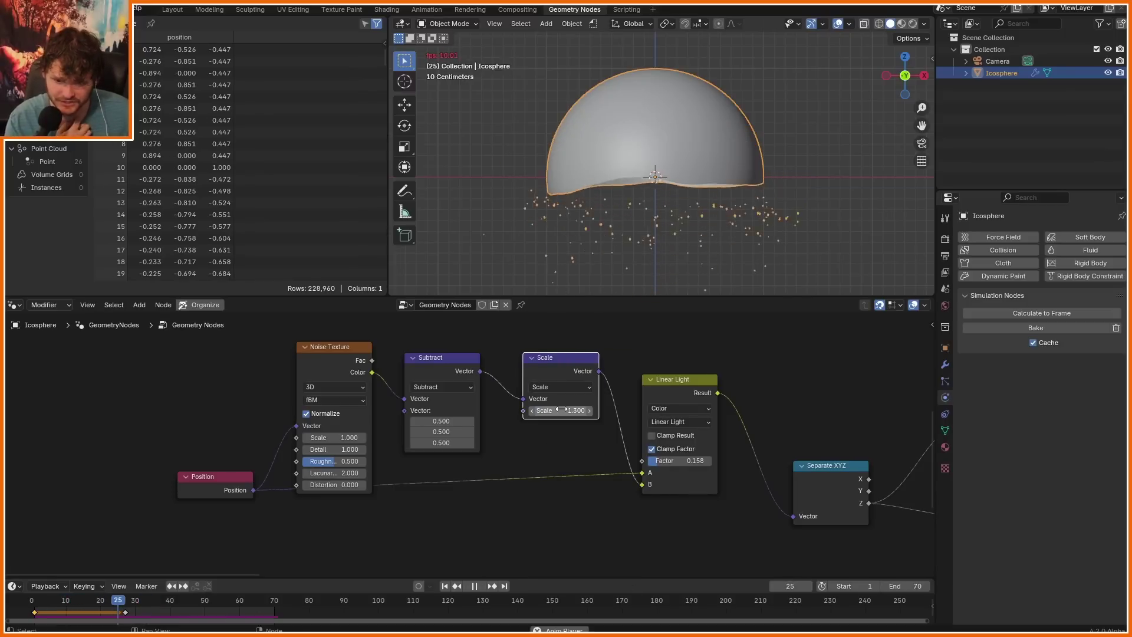
# - Keyframe the Linear Light factor at 0 on frame 1
pyautogui.press('Escape')
pyautogui.keyDown('shift'); pyautogui.moveTo(629, 281); pyautogui.dragTo(610, 207, button='middle'); pyautogui.keyUp('shift')
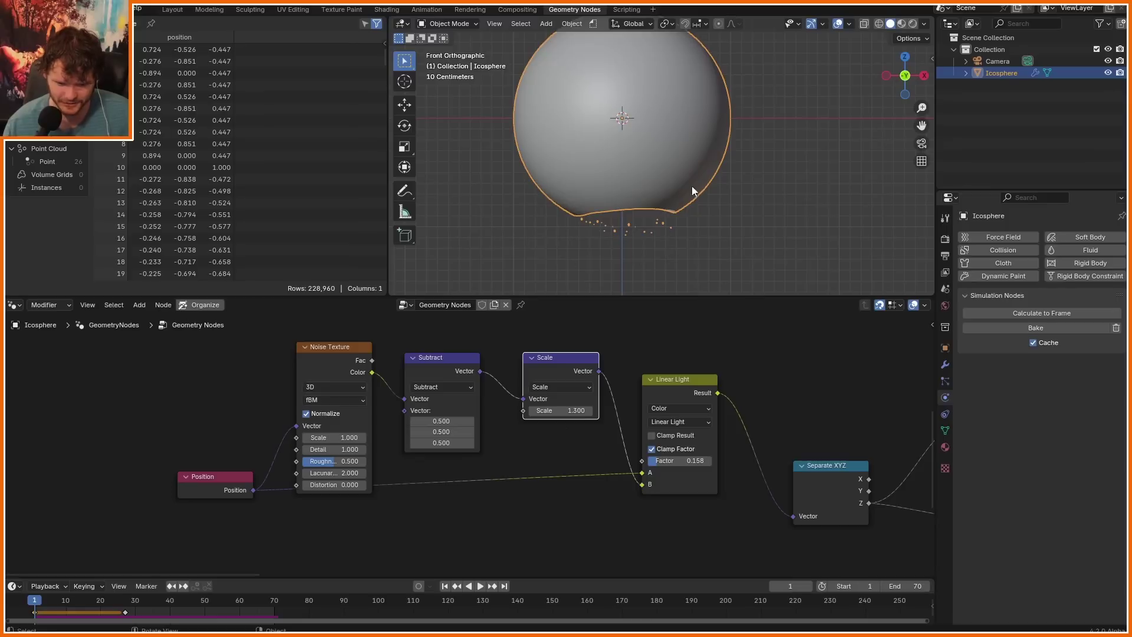
pyautogui.moveTo(673, 461)
pyautogui.mouseDown()
pyautogui.moveTo(656, 461)
pyautogui.moveTo(684, 461)
pyautogui.moveTo(660, 461)
pyautogui.moveTo(675, 461)
pyautogui.mouseUp()
pyautogui.hotkey('ctrl', 'z')
pyautogui.press('space')
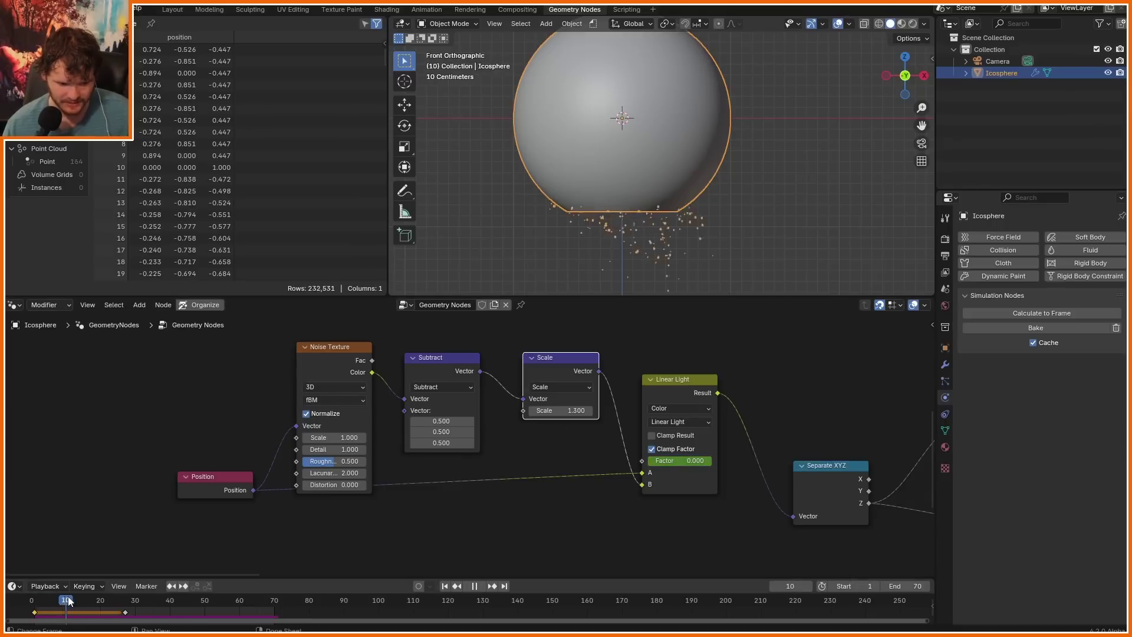
# - Turn off Clamp Factor on the Linear Light node and keyframe its factor at 0.150 on frame 11
pyautogui.click(689, 452)
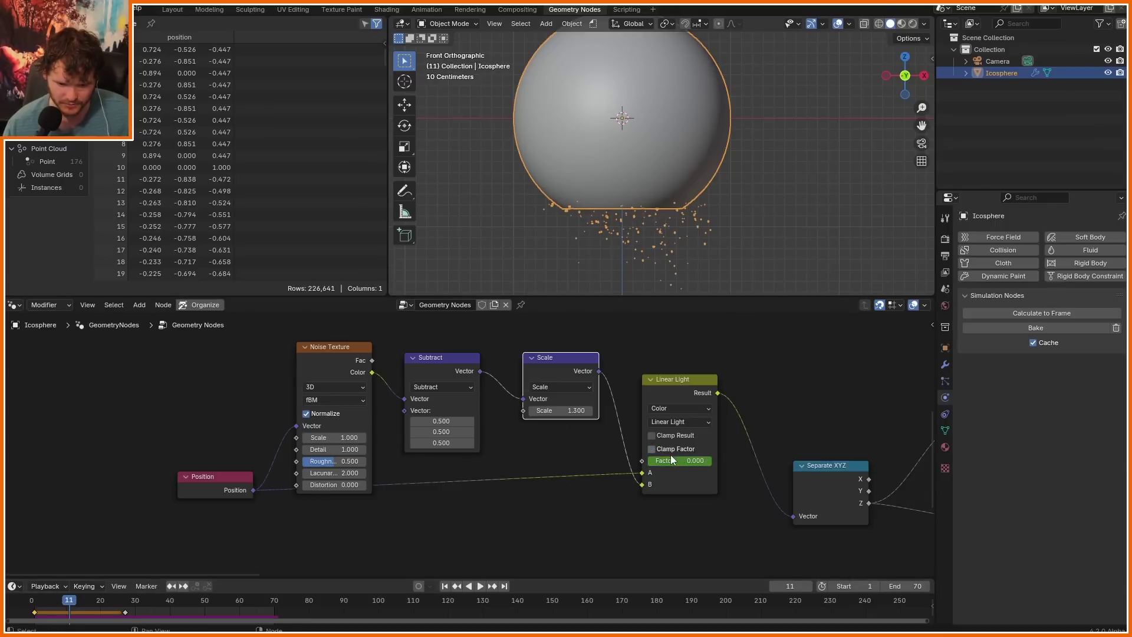
pyautogui.moveTo(699, 460); pyautogui.dragTo(713, 461)
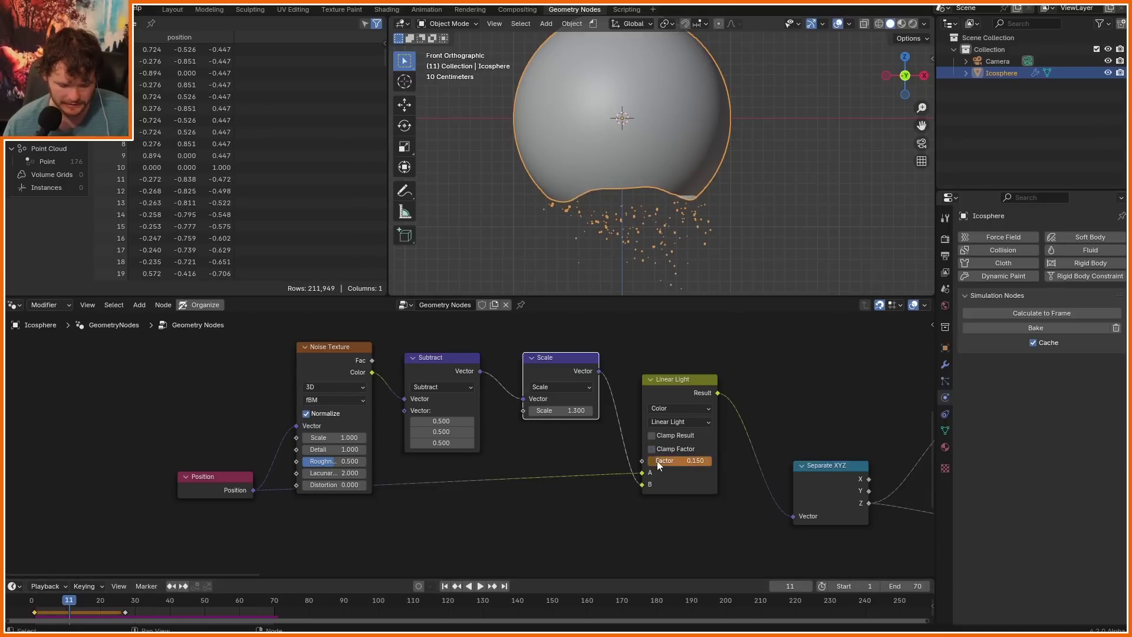
pyautogui.press('i')
pyautogui.press('space')
# - Preview the upper Less Than node's selection on the Delete Geometry output with a Viewer node
pyautogui.scroll(-1, 655, 119)
pyautogui.keyDown('shift'); pyautogui.moveTo(655, 119); pyautogui.dragTo(662, 187, button='middle'); pyautogui.keyUp('shift')
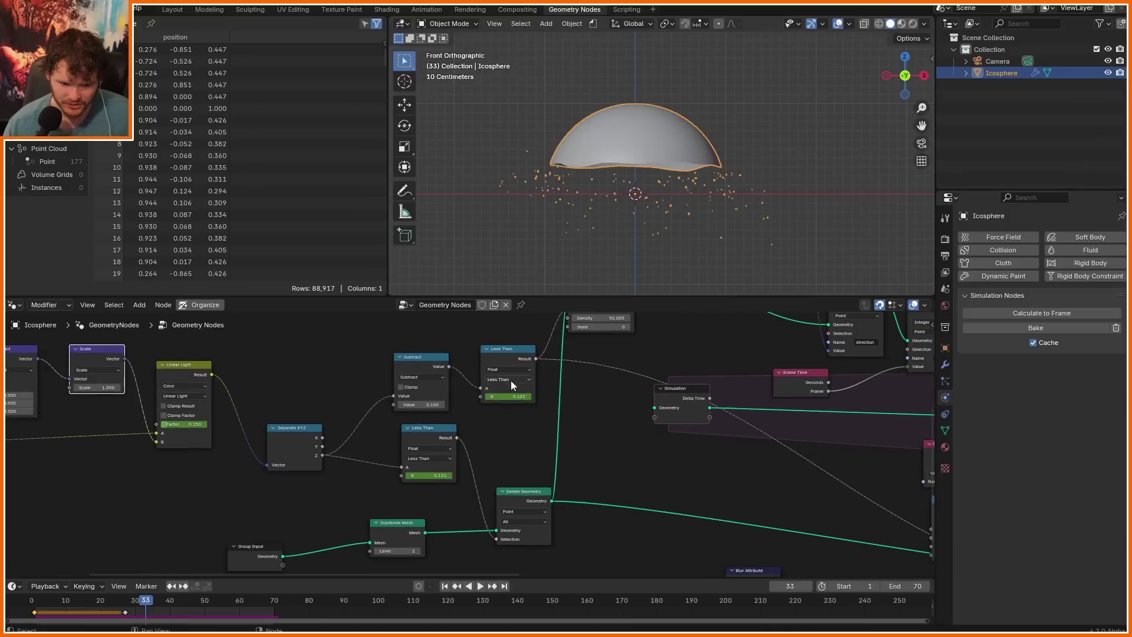
pyautogui.keyDown('ctrl'); pyautogui.keyDown('shift'); pyautogui.click(512, 351); pyautogui.keyUp('shift'); pyautogui.keyUp('ctrl')
pyautogui.keyDown('ctrl'); pyautogui.keyDown('shift'); pyautogui.click(530, 498); pyautogui.keyUp('shift'); pyautogui.keyUp('ctrl')
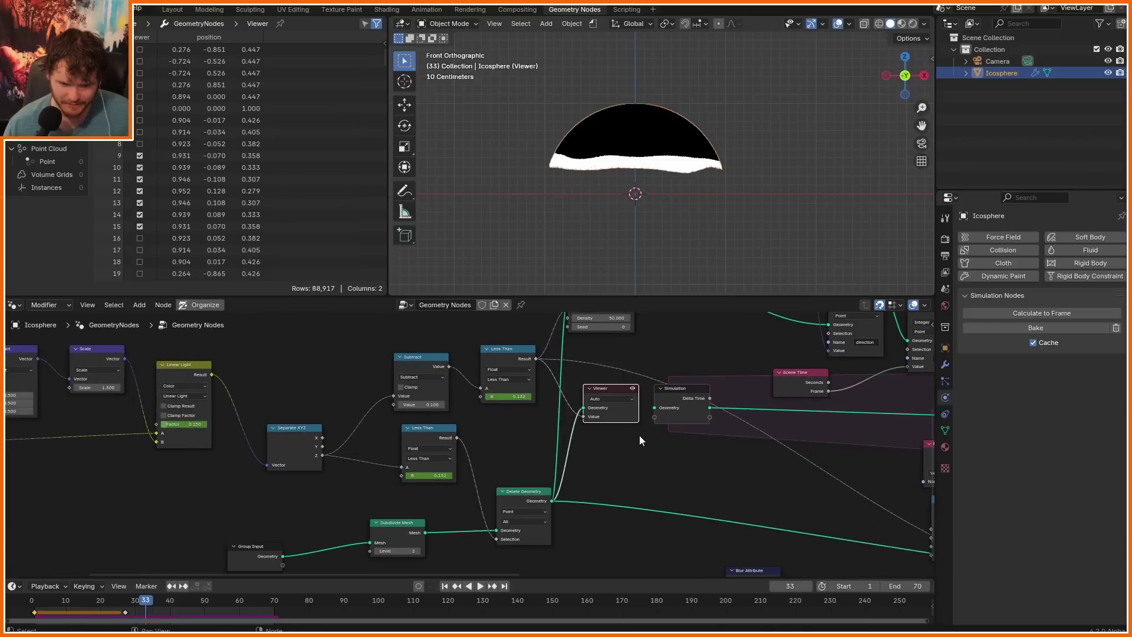
# - Delete the Viewer node, replay the bubble-popping animation and scrub to frame 21
pyautogui.hotkey('shift', 'Left')
pyautogui.press('space')
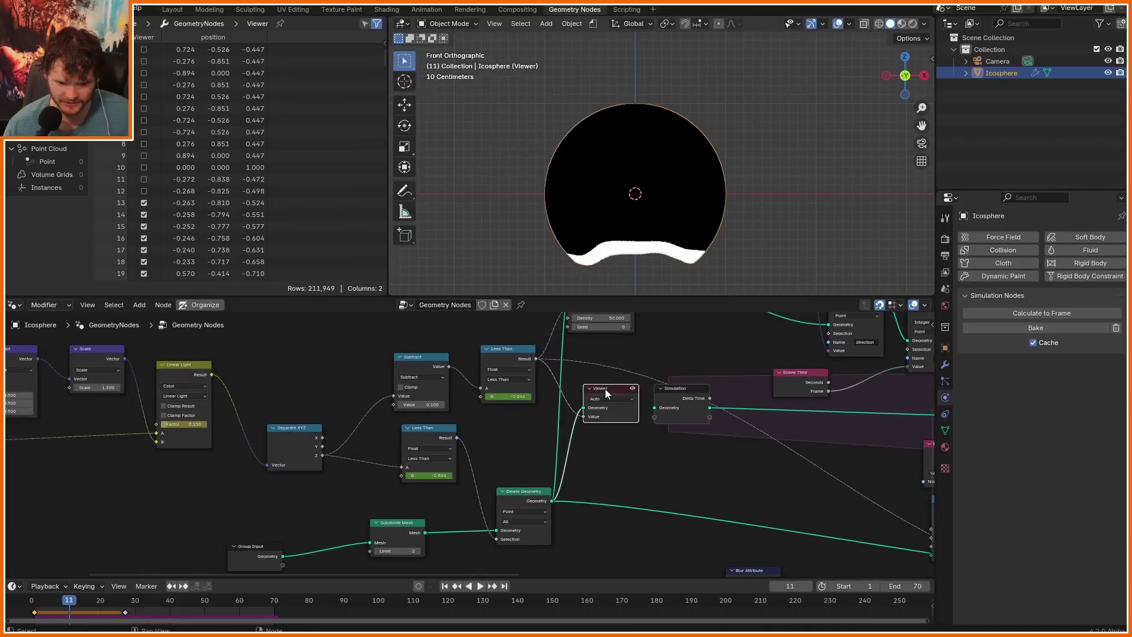
pyautogui.press('Delete')
pyautogui.scroll(-1, 605, 388)
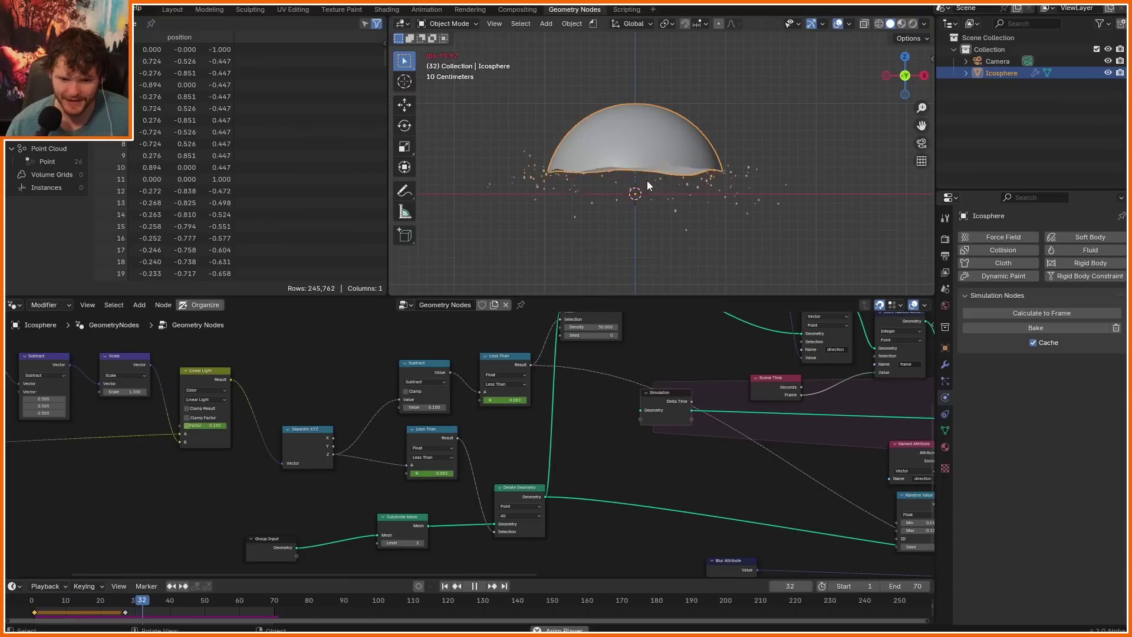
pyautogui.press('space')
pyautogui.moveTo(145, 596); pyautogui.dragTo(104, 590)
pyautogui.scroll(2, 603, 275)
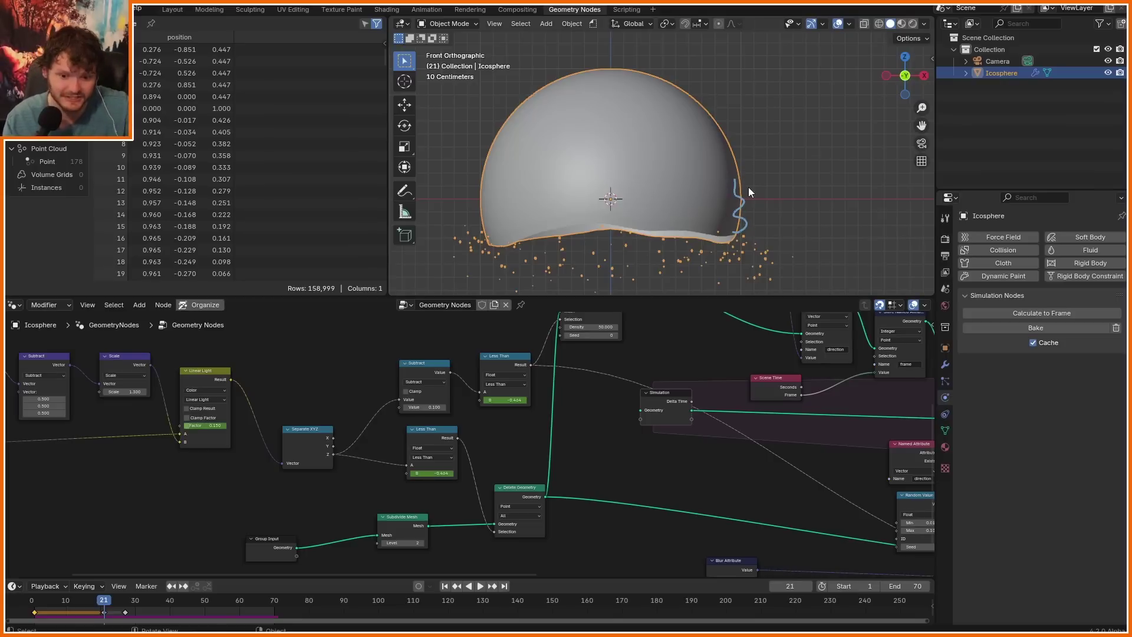
# - Preview the upper Less Than selection and its Subtract value on the Delete Geometry output with a Viewer node
pyautogui.moveTo(339, 377); pyautogui.dragTo(354, 381, button='middle')
pyautogui.scroll(2, 356, 380)
pyautogui.keyDown('ctrl'); pyautogui.keyDown('shift'); pyautogui.click(522, 364); pyautogui.keyUp('shift'); pyautogui.keyUp('ctrl')
pyautogui.keyDown('ctrl'); pyautogui.keyDown('shift'); pyautogui.click(545, 507); pyautogui.keyUp('shift'); pyautogui.keyUp('ctrl')
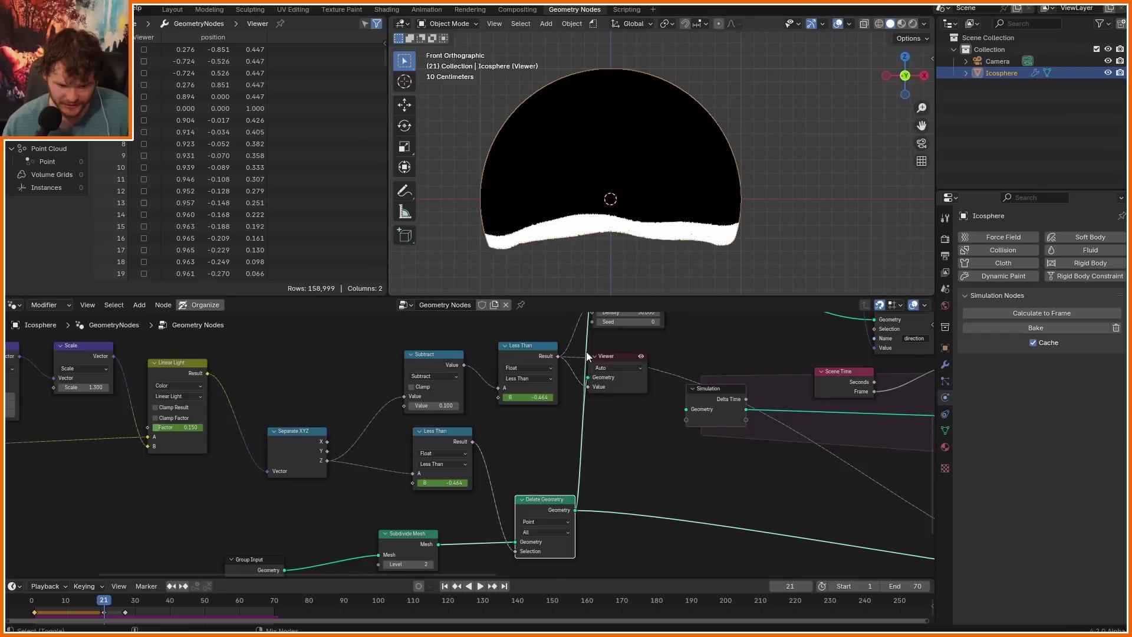
pyautogui.keyDown('ctrl'); pyautogui.keyDown('shift'); pyautogui.click(436, 355); pyautogui.keyUp('shift'); pyautogui.keyUp('ctrl')
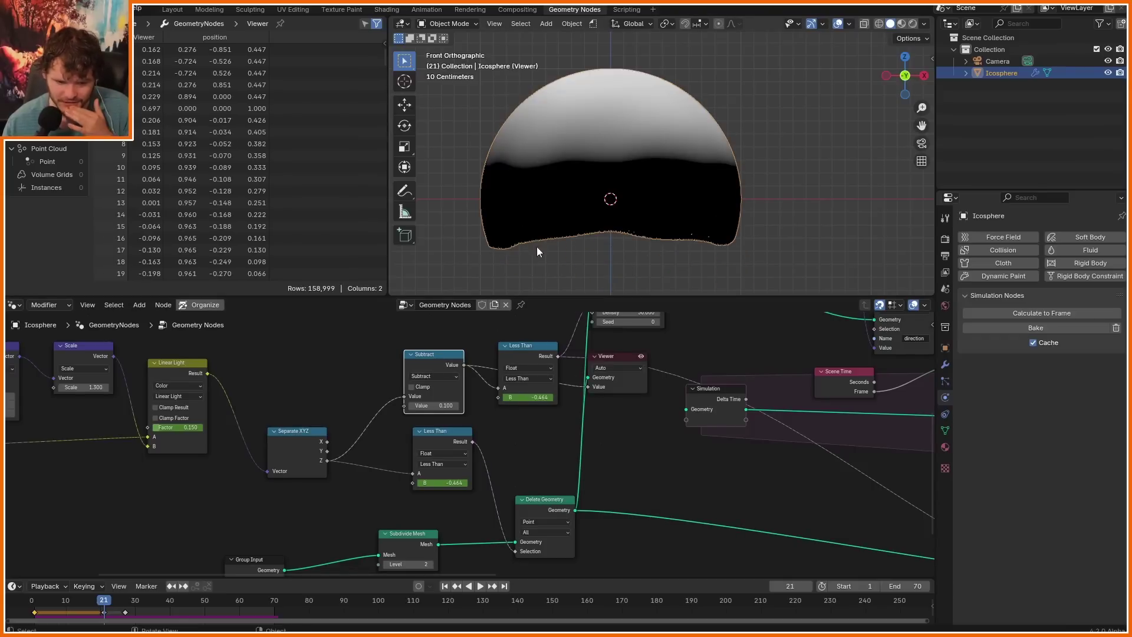
# - Duplicate math nodes into an Add of -0.260 feeding a keyframed Subtract from the separated Z, and remove the Viewer node
pyautogui.hotkey('shift', 'd')
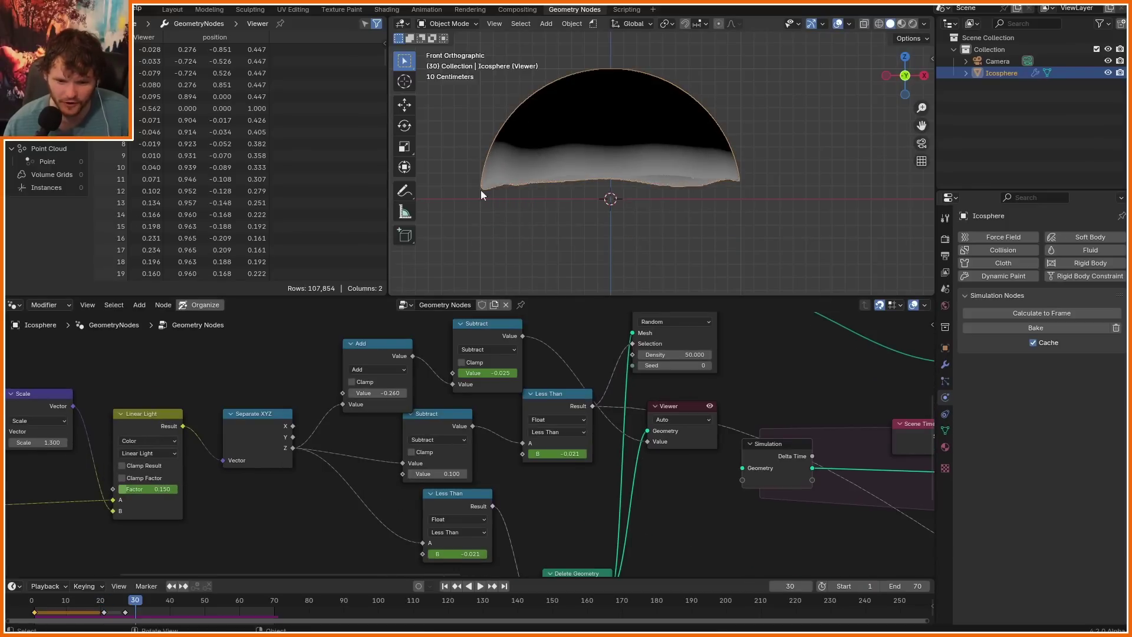
pyautogui.scroll(-6, 597, 421)
pyautogui.click(596, 421)
pyautogui.press('x')
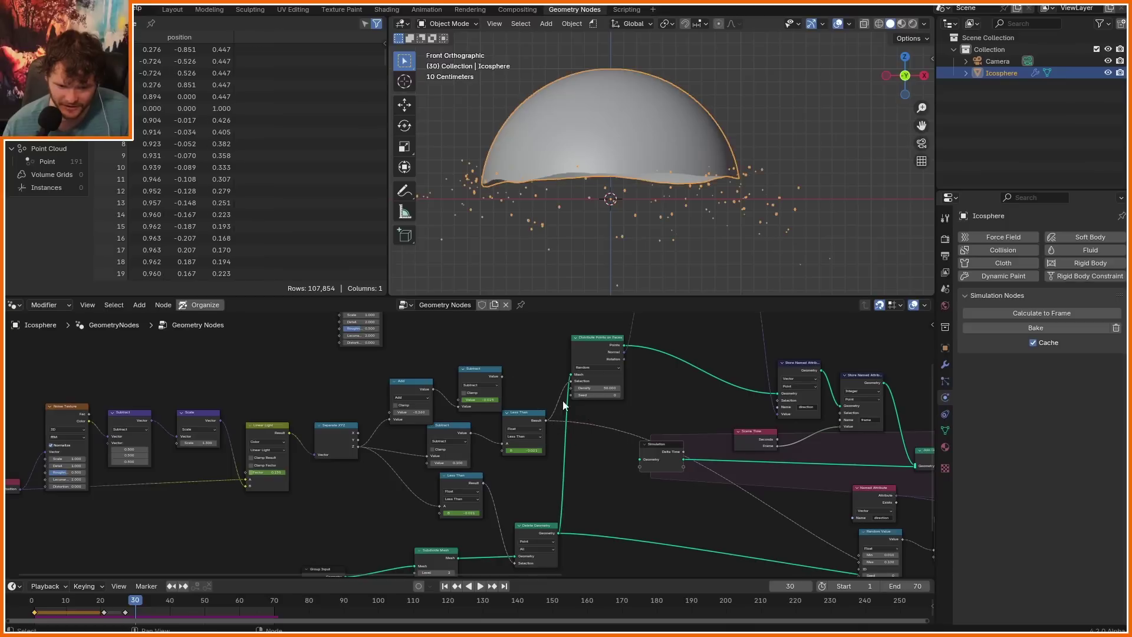
# - Group the lifetime comparison nodes with the simulation's Delete Geometry as "delete" and place the group after Set Position
pyautogui.moveTo(475, 369); pyautogui.dragTo(421, 419, button='middle')
pyautogui.scroll(-6, 421, 420)
pyautogui.moveTo(240, 476)
pyautogui.mouseDown(button='middle')
pyautogui.moveTo(355, 394)
pyautogui.moveTo(423, 437)
pyautogui.mouseUp(button='middle')
pyautogui.scroll(5, 386, 412)
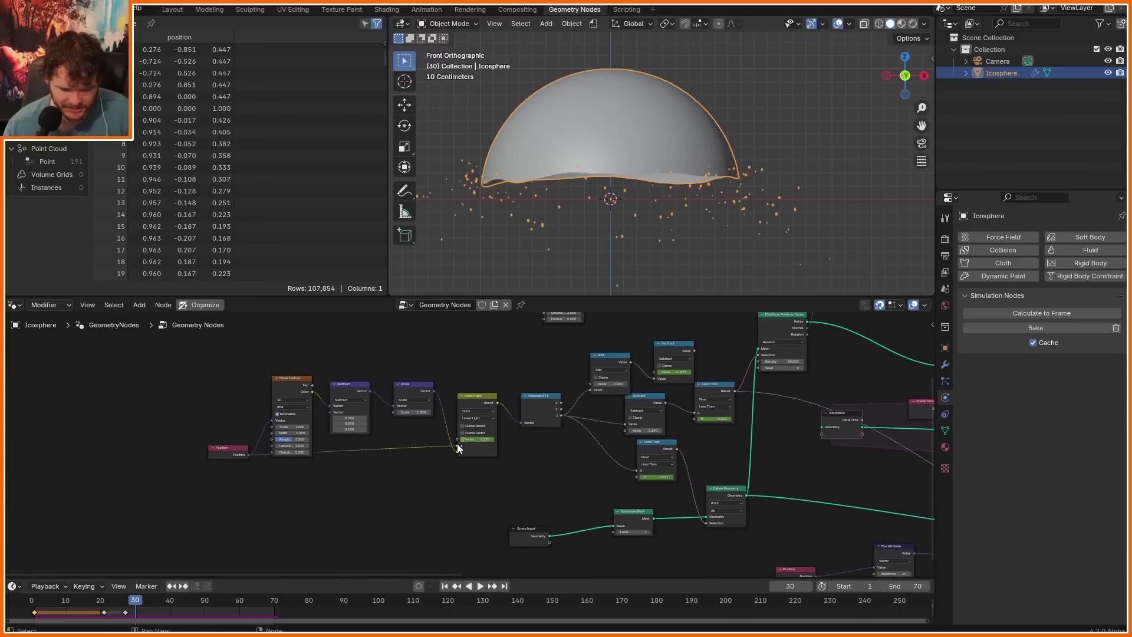
pyautogui.moveTo(360, 481); pyautogui.dragTo(629, 331)
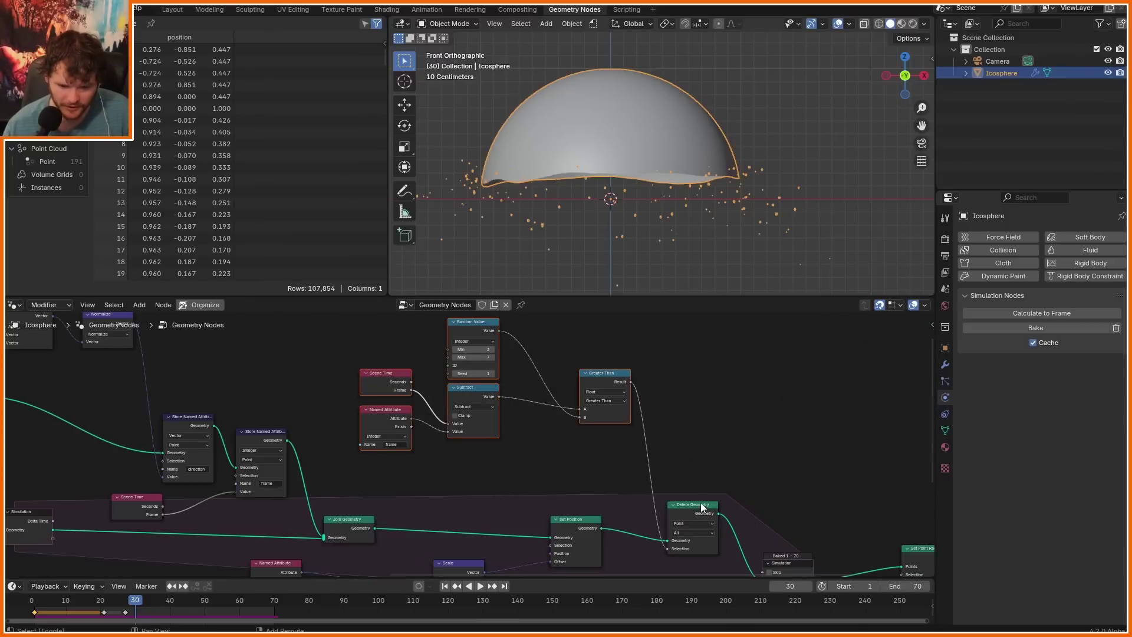
pyautogui.keyDown('shift'); pyautogui.click(702, 506); pyautogui.keyUp('shift')
pyautogui.hotkey('ctrl', 'g')
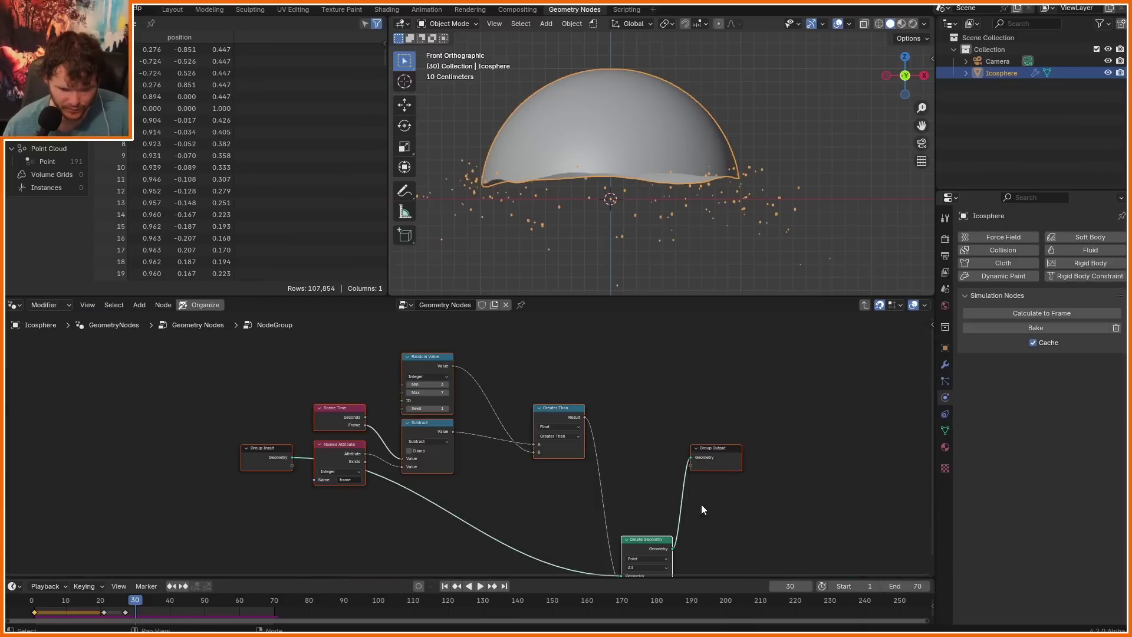
pyautogui.press('Tab')
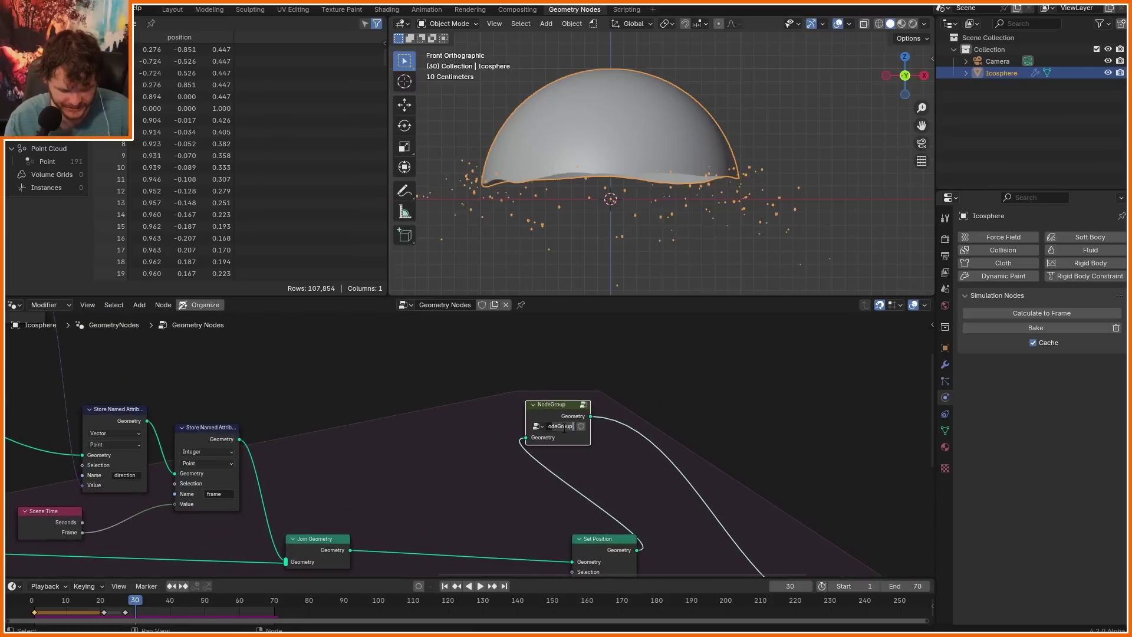
pyautogui.moveTo(579, 441); pyautogui.dragTo(672, 508)
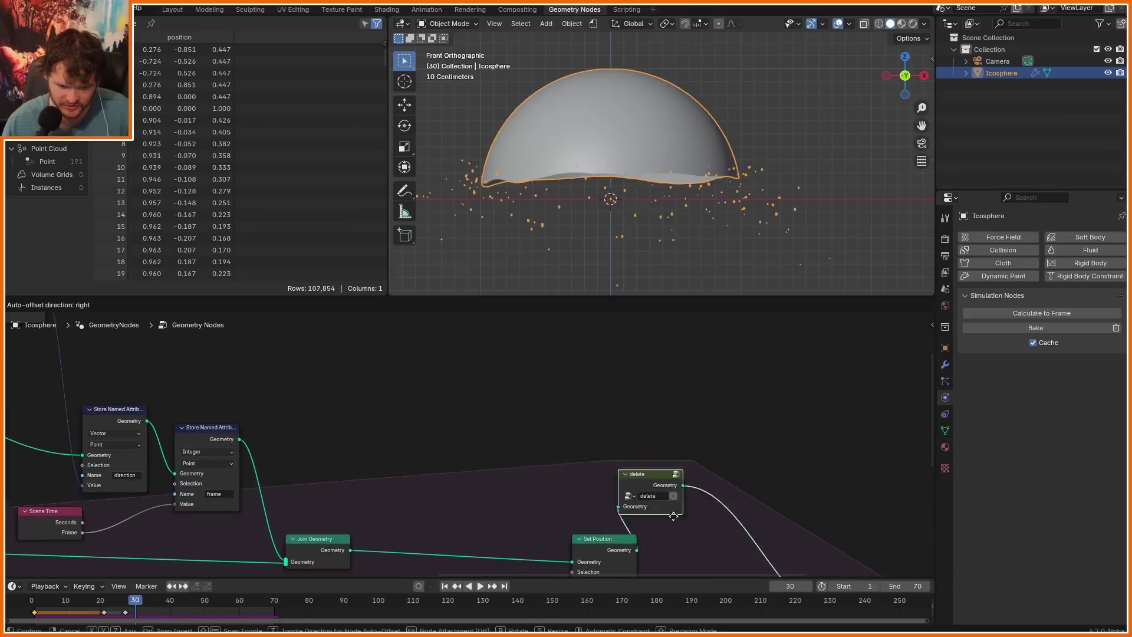
pyautogui.moveTo(672, 509); pyautogui.dragTo(746, 548)
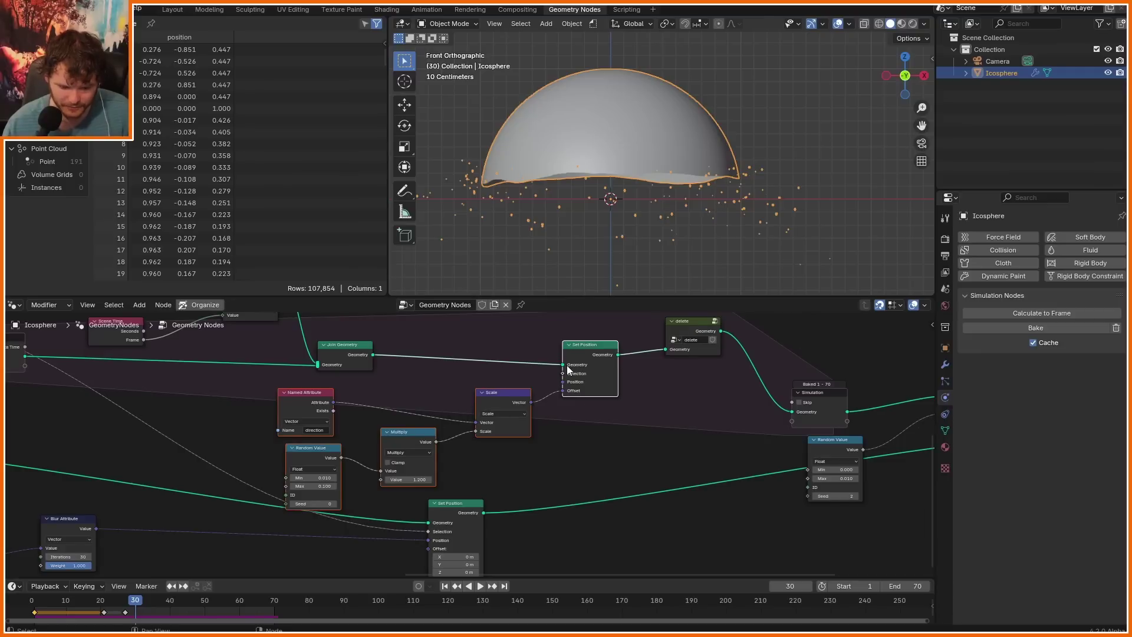
# - Group the simulation's Set Position with its velocity nodes as "offset", and the direction and frame attribute nodes as "direction"
pyautogui.hotkey('ctrl', 'g')
pyautogui.press('Tab')
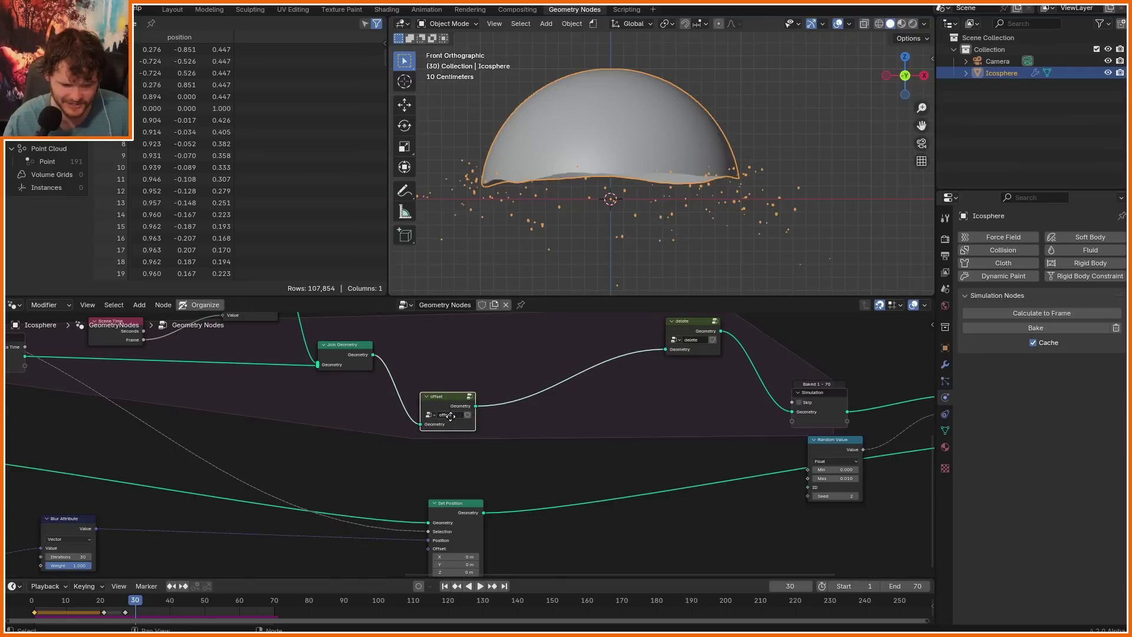
pyautogui.moveTo(450, 416); pyautogui.dragTo(521, 436, button='middle')
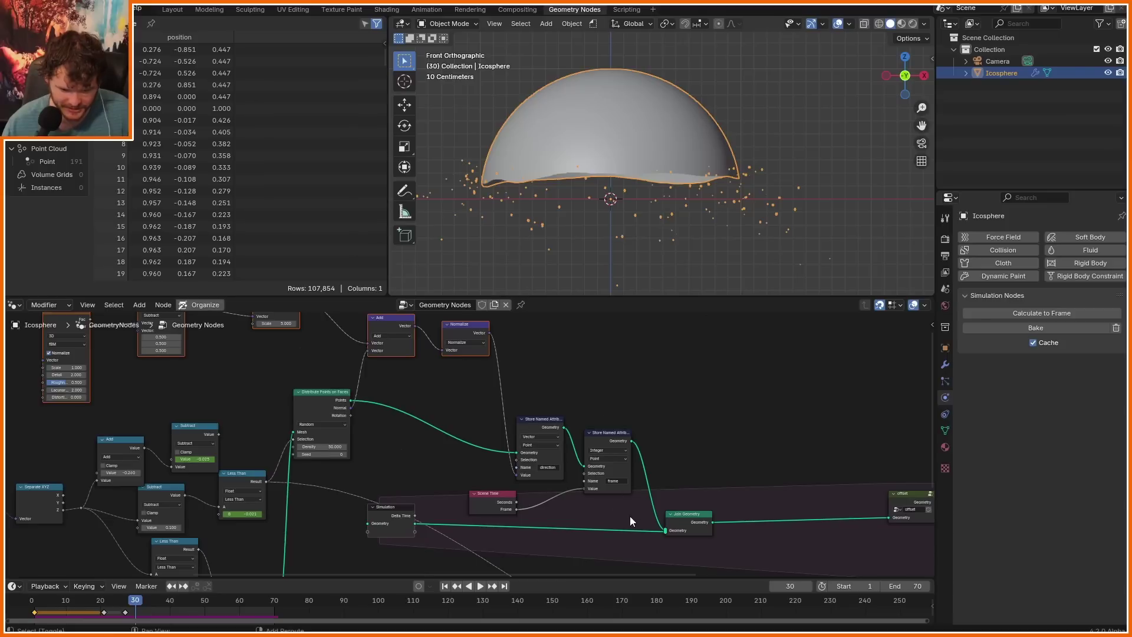
pyautogui.moveTo(631, 517); pyautogui.dragTo(471, 420)
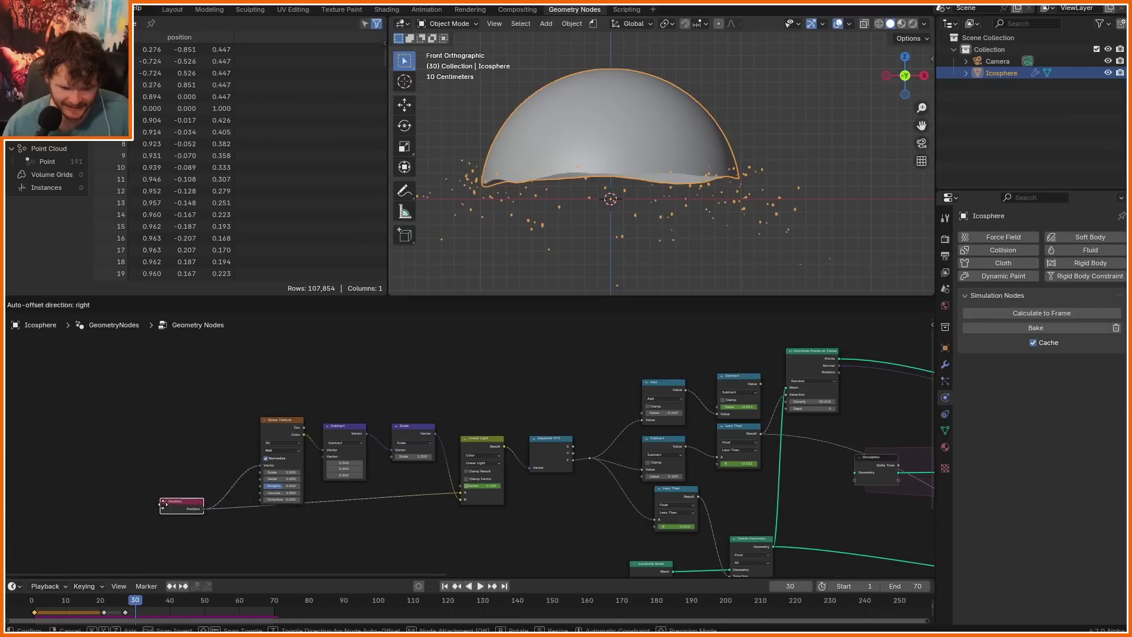
# - Group the noise-distorted position nodes through Linear Light as "coordinates" and save the file
pyautogui.moveTo(180, 502); pyautogui.dragTo(175, 496)
pyautogui.moveTo(497, 532); pyautogui.dragTo(154, 401)
pyautogui.hotkey('ctrl', 'g')
pyautogui.press('Tab')
pyautogui.scroll(3, 431, 450)
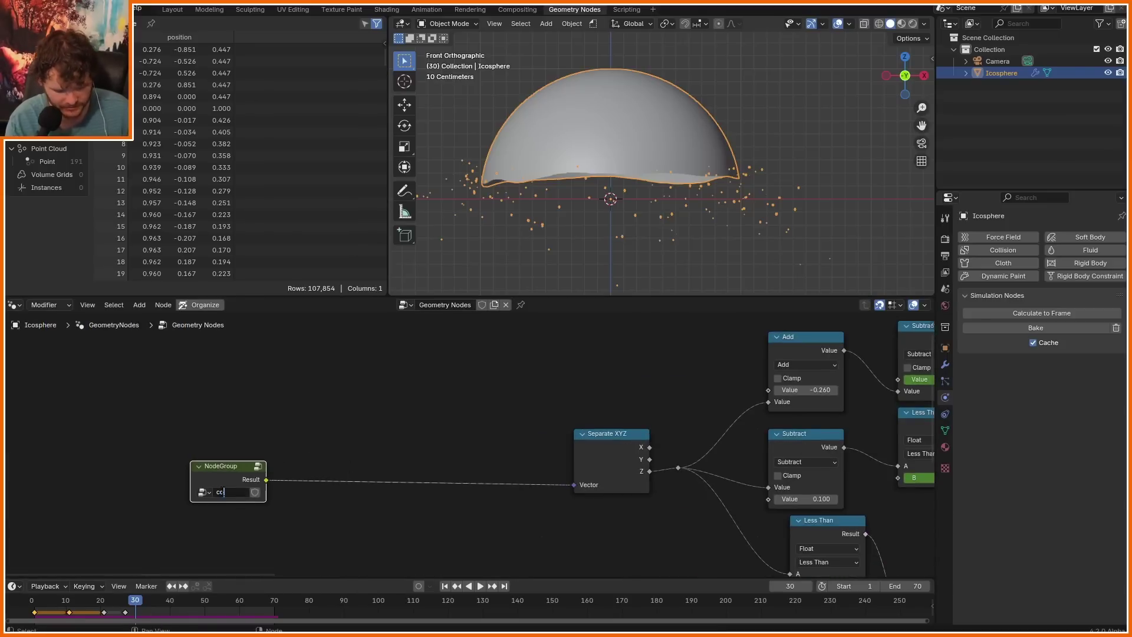
pyautogui.press('Home')
pyautogui.hotkey('ctrl', 's')
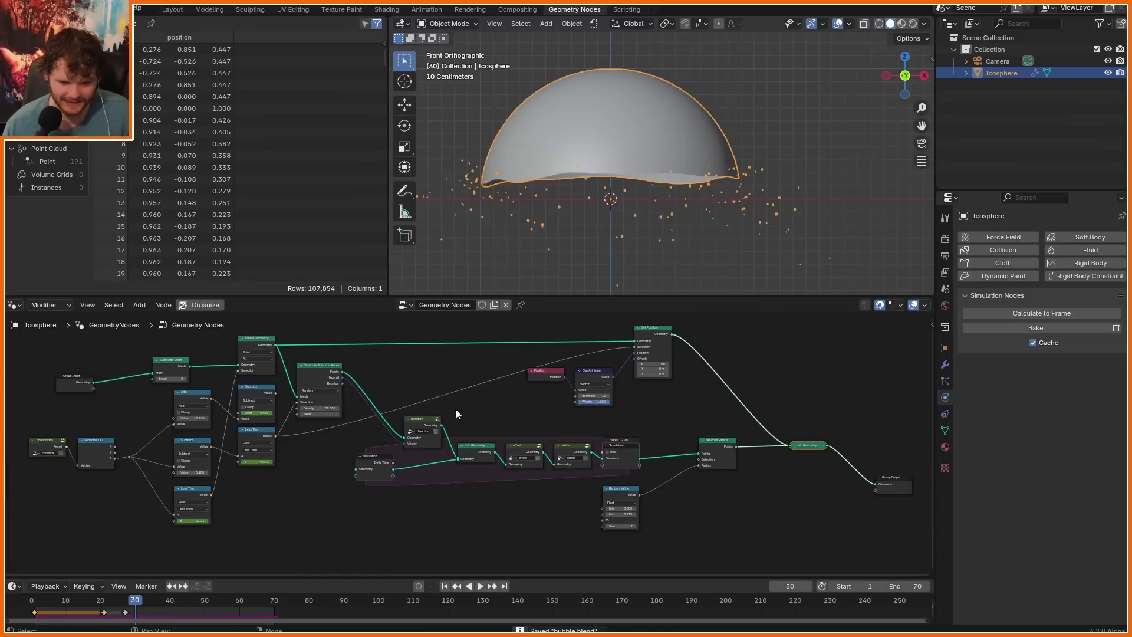
# - Preview the new Subtract falloff on the Delete Geometry output during playback and remove the Viewer node
pyautogui.moveTo(887, 542); pyautogui.dragTo(85, 334)
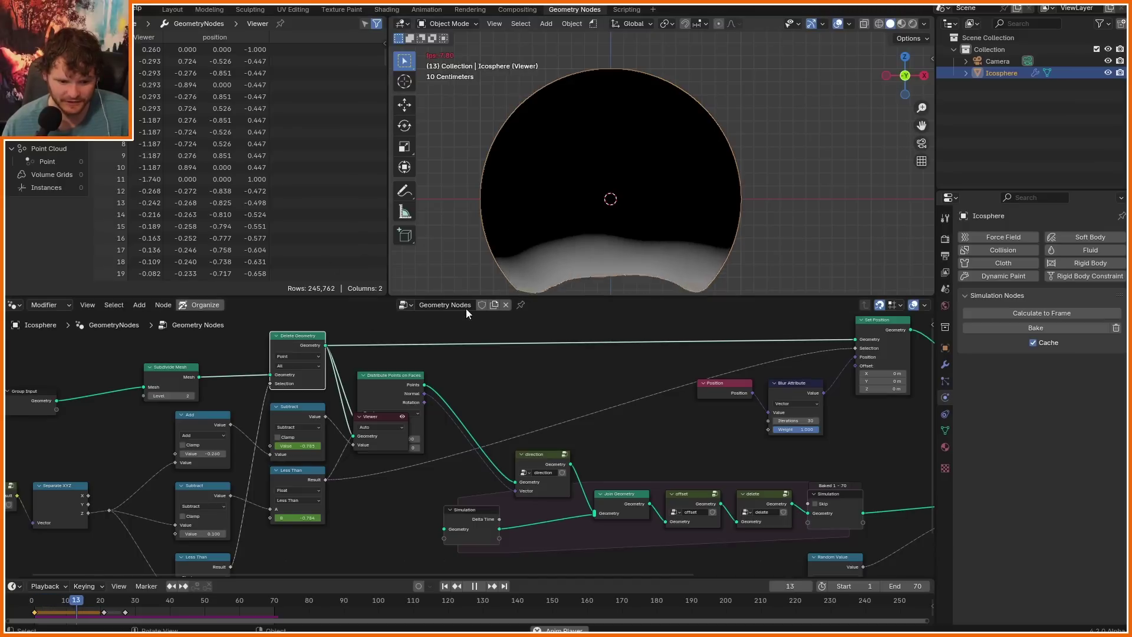
pyautogui.press('space')
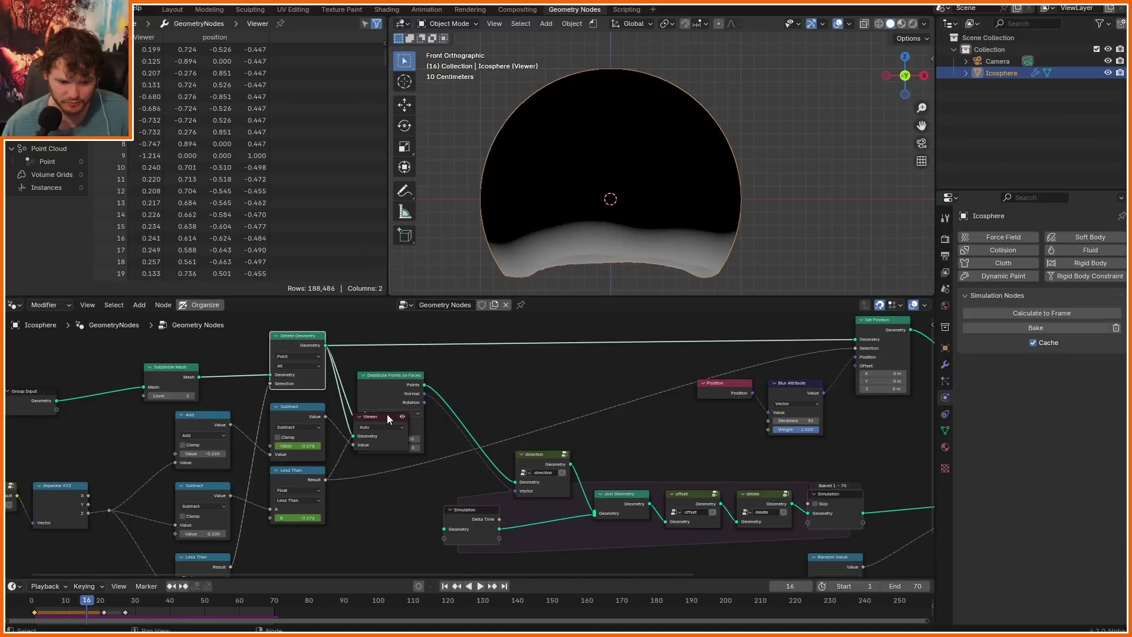
pyautogui.click(380, 414)
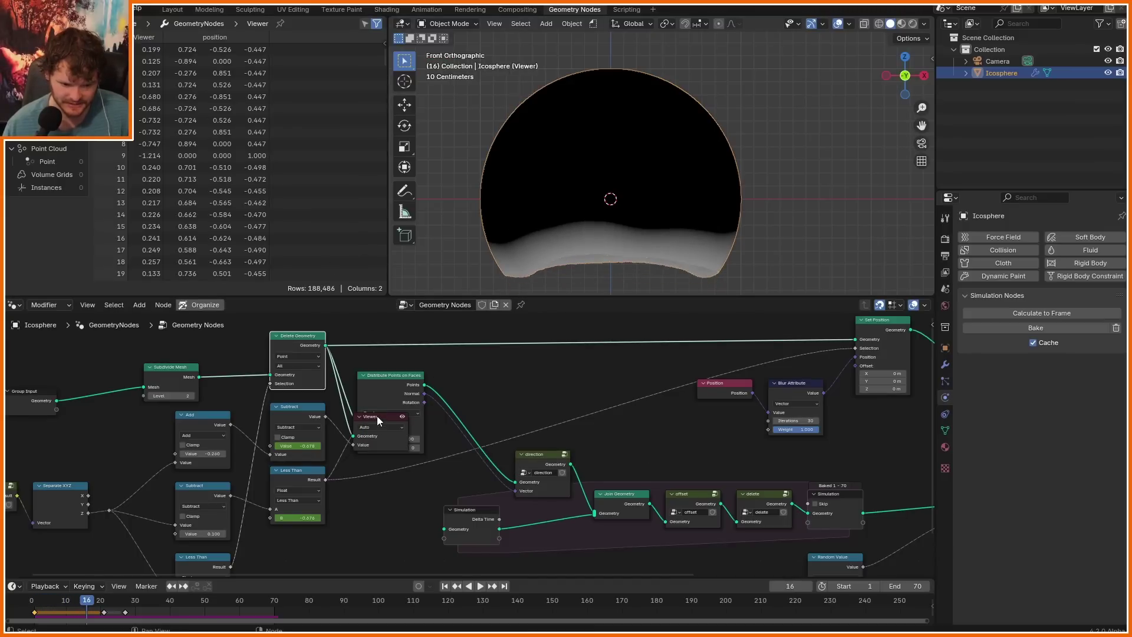
pyautogui.click(377, 416)
pyautogui.press('x')
# - Insert a Set Position node after Delete Geometry and drive its Offset with a Normal node
pyautogui.hotkey('shift', 'a')
pyautogui.write('set p')
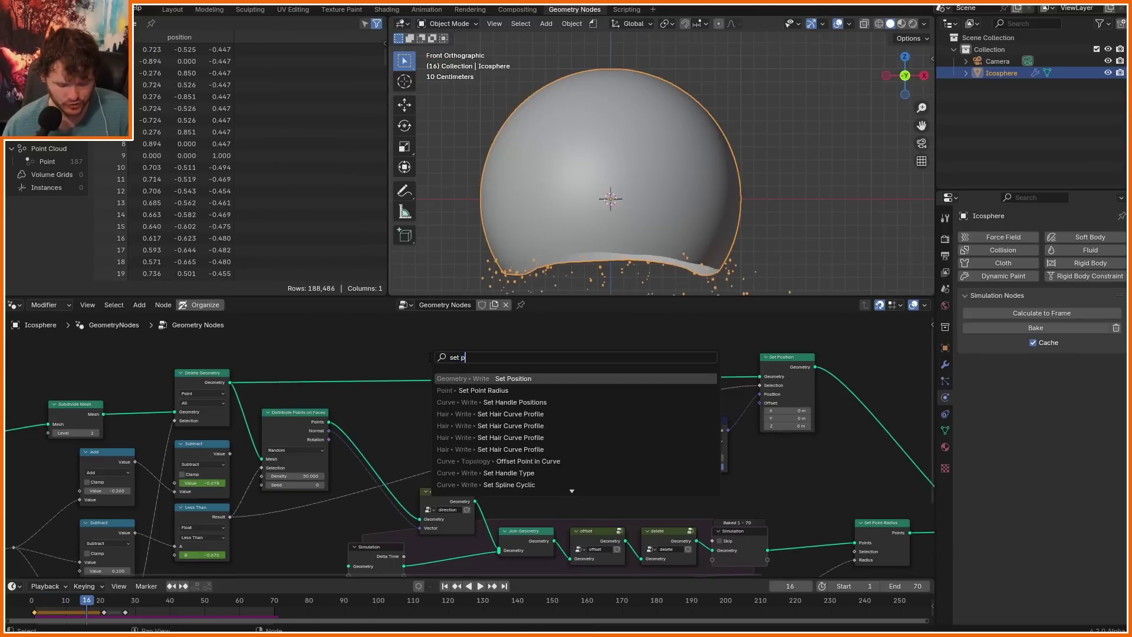
pyautogui.press('Return')
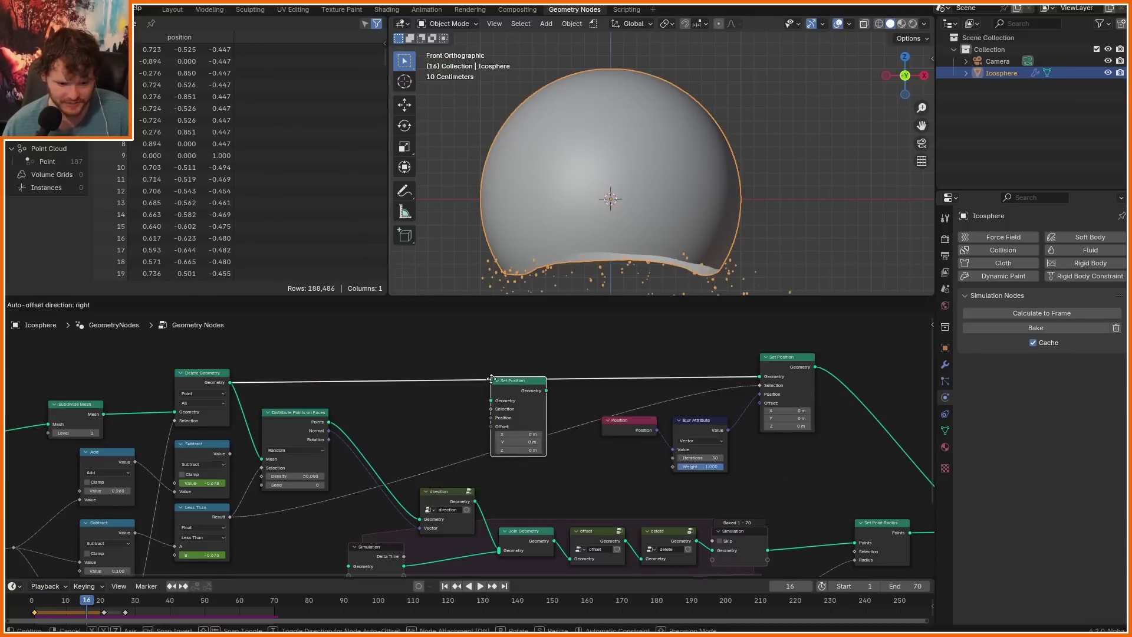
pyautogui.click(492, 352)
pyautogui.moveTo(491, 394); pyautogui.dragTo(336, 334)
pyautogui.write('nor')
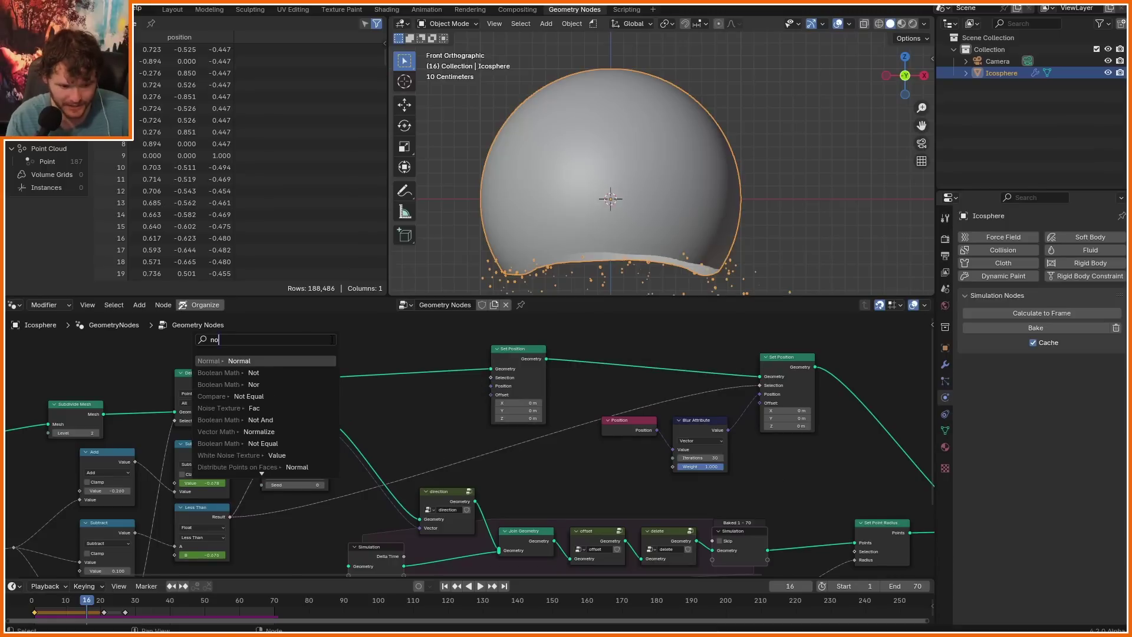
pyautogui.press('Return')
pyautogui.click(301, 335)
pyautogui.scroll(-6, 671, 218)
pyautogui.scroll(5, 671, 218)
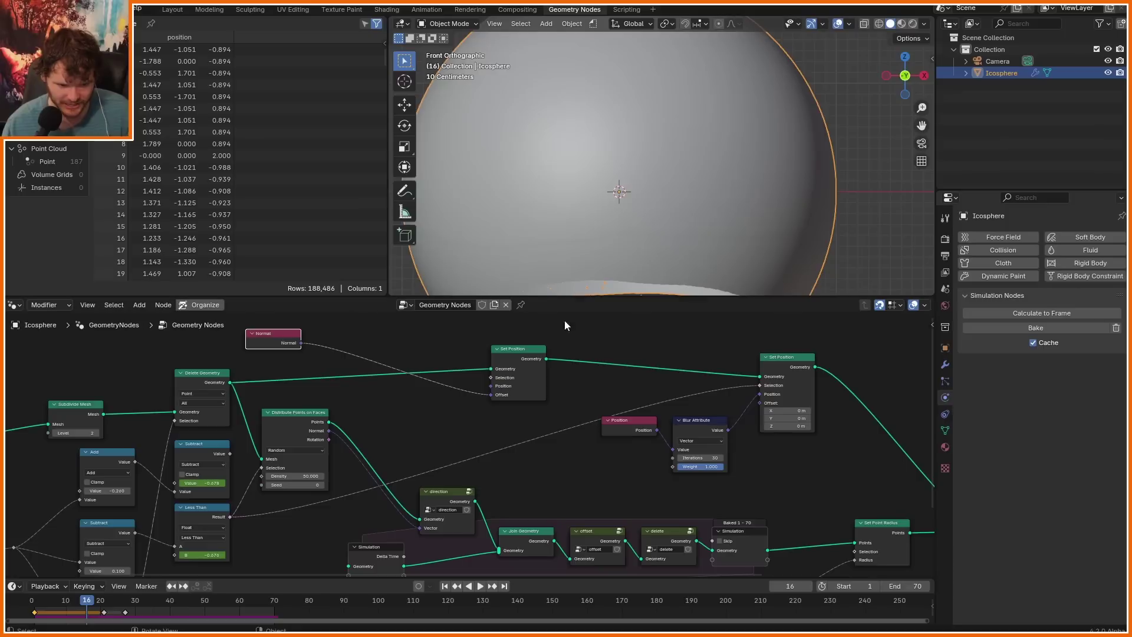
# - Insert a vector Scale node between Normal and the new Set Position's Offset, with its scale driven by the new Subtract value
pyautogui.moveTo(364, 362); pyautogui.dragTo(403, 403, button='middle')
pyautogui.hotkey('shift', 'a')
pyautogui.write('vec')
pyautogui.click(466, 388)
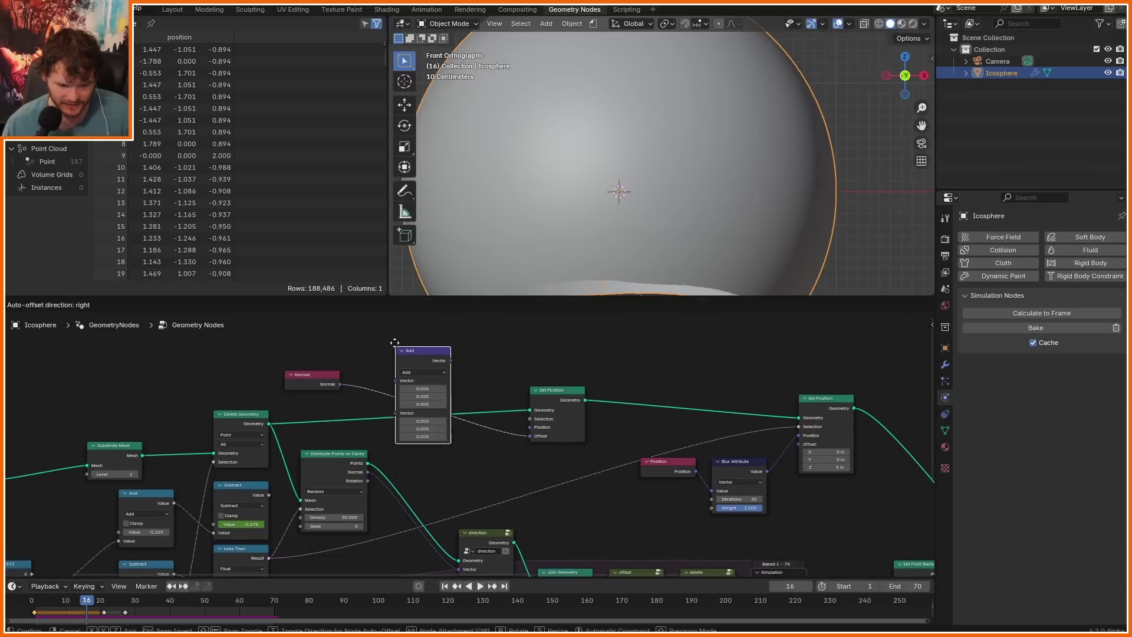
pyautogui.click(418, 368)
pyautogui.click(416, 366)
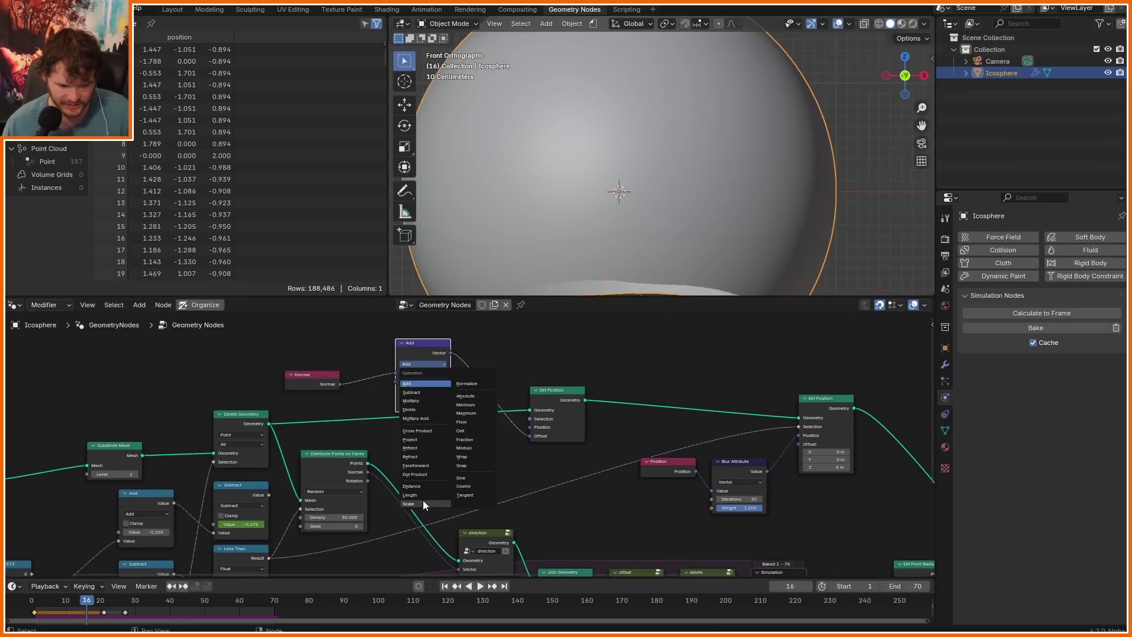
pyautogui.click(423, 500)
pyautogui.moveTo(269, 495); pyautogui.dragTo(395, 382)
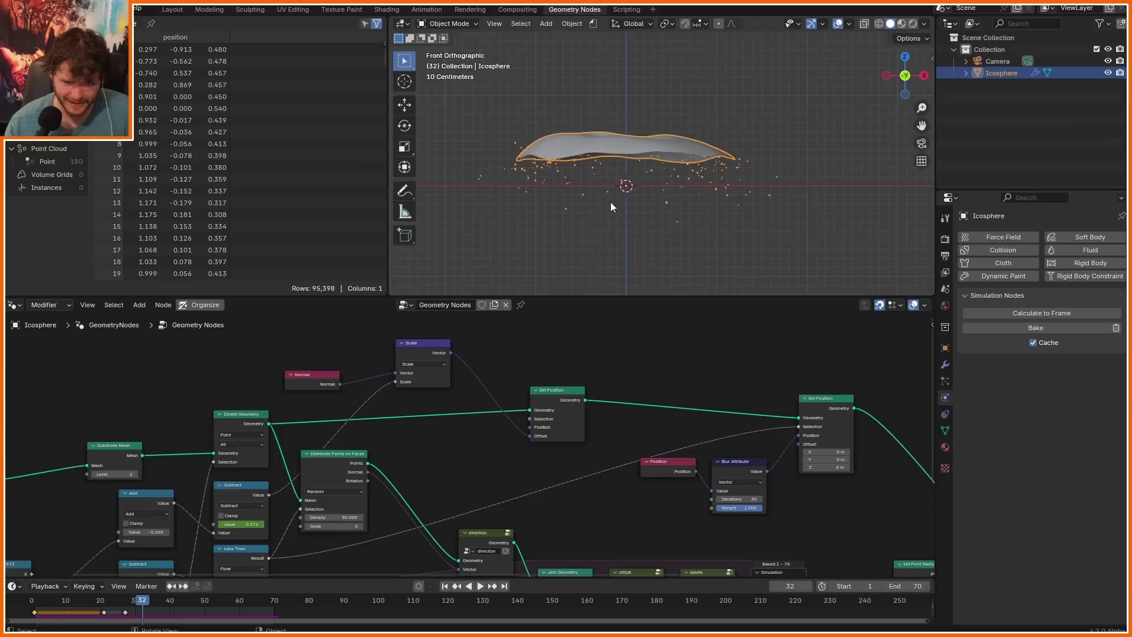
# - Replay the animation to check how the normal displacement deforms the bubble
pyautogui.hotkey('shift', 'Left')
pyautogui.press('space')
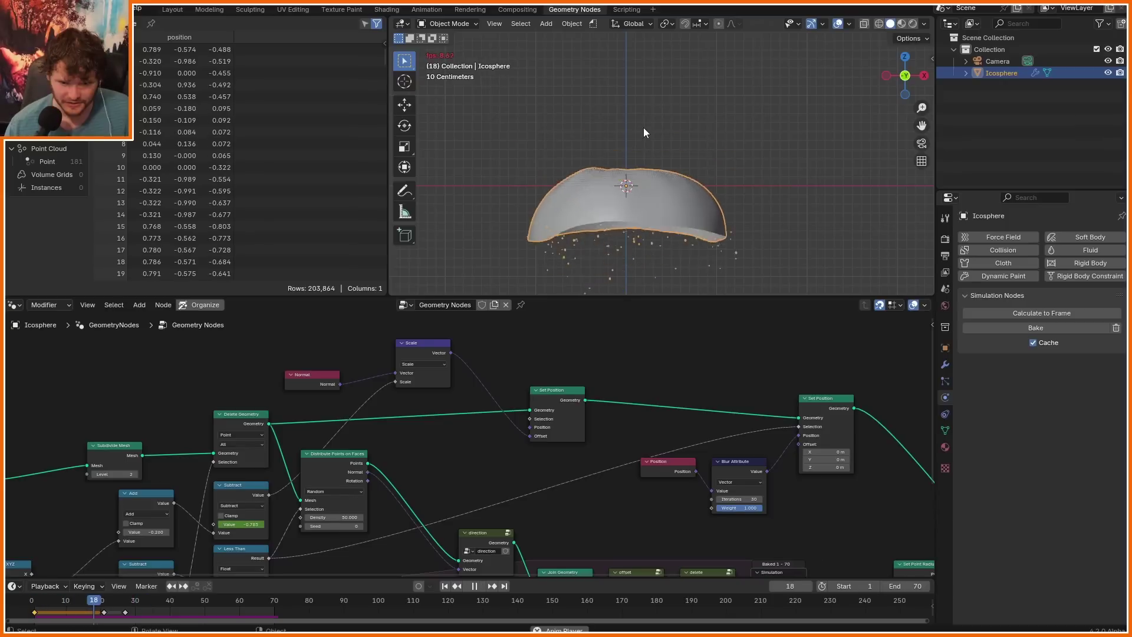
pyautogui.press('space')
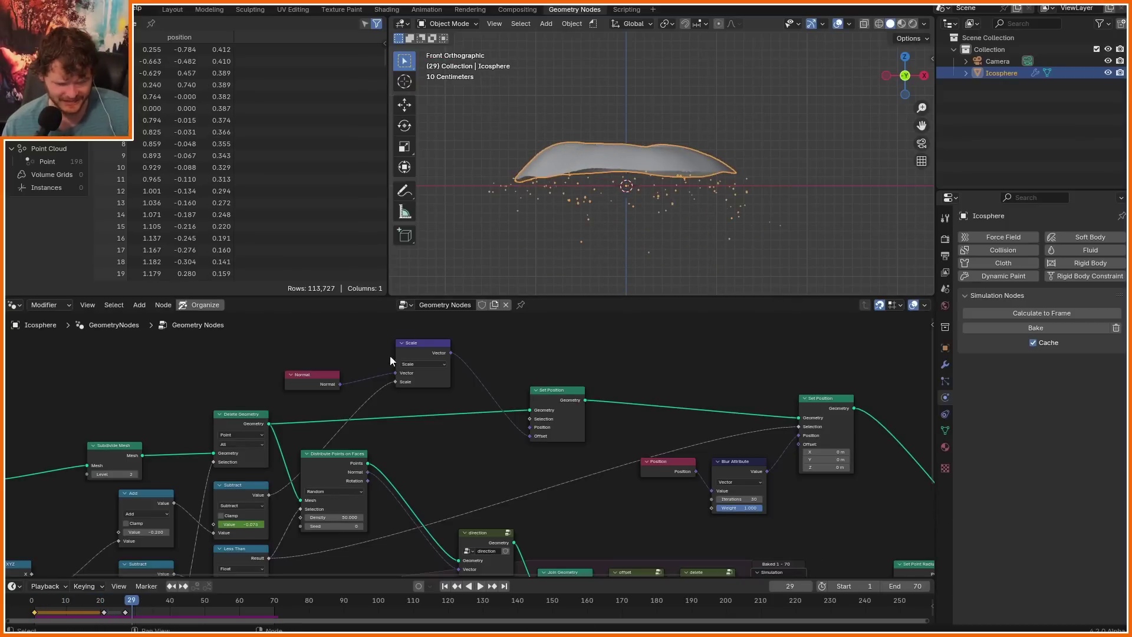
# - Turn on Clamp for the new Subtract node and replay the animation
pyautogui.scroll(4, 283, 463)
pyautogui.moveTo(194, 515); pyautogui.dragTo(373, 462, button='middle')
pyautogui.click(315, 487)
pyautogui.press('space')
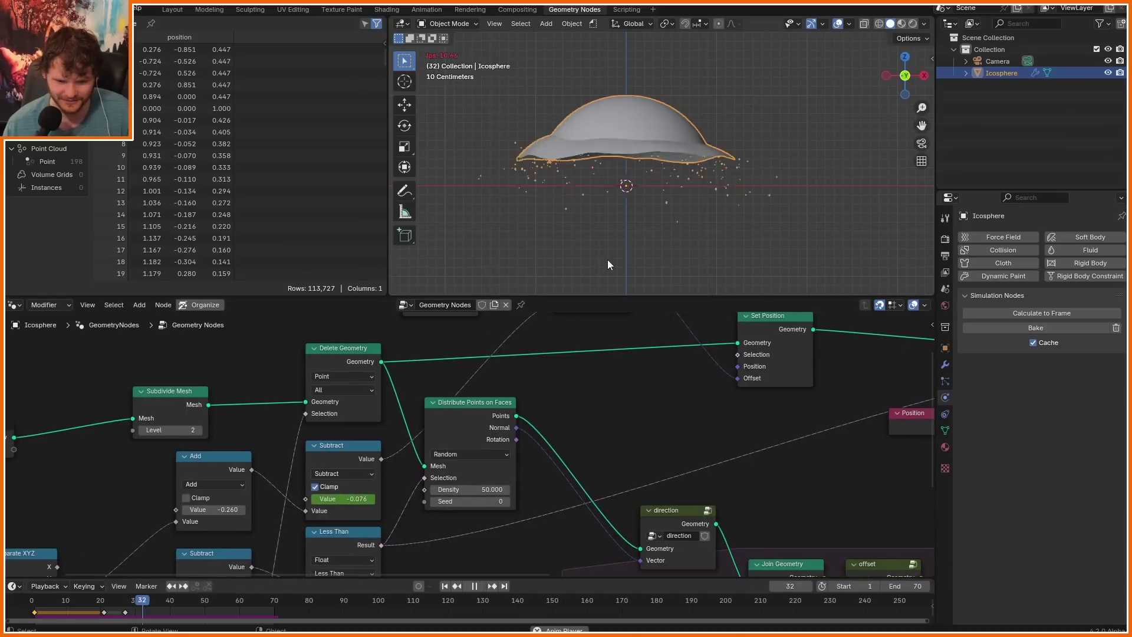
pyautogui.hotkey('shift', 'Left')
pyautogui.press('space')
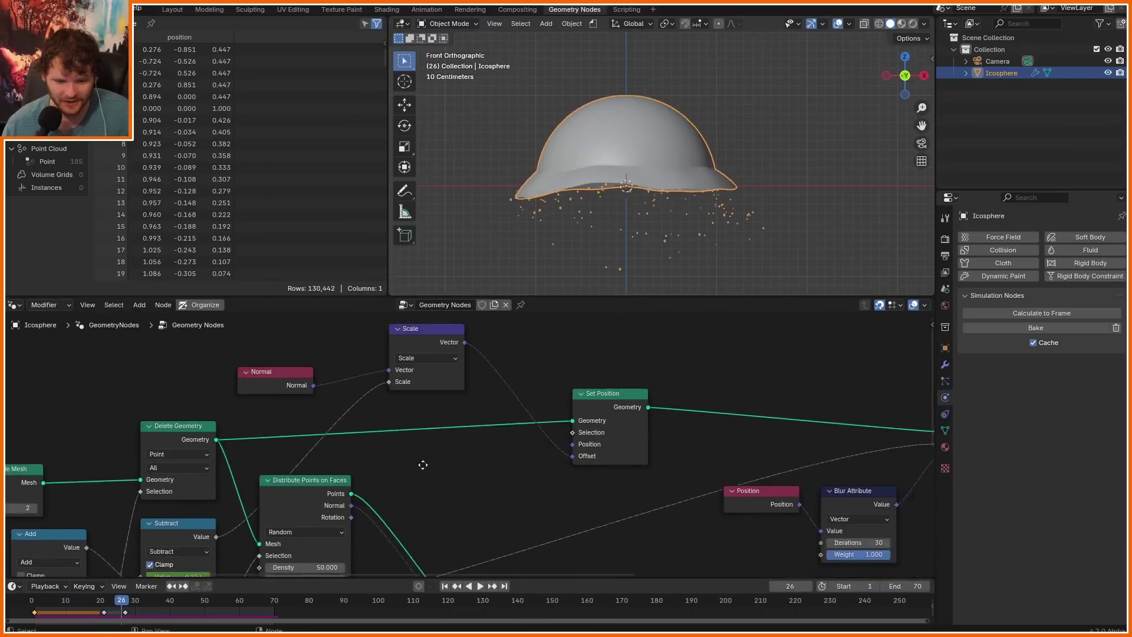
# - Shift the Normal, Scale and new Set Position nodes away from the Subtract node to make room
pyautogui.moveTo(424, 464); pyautogui.dragTo(413, 461, button='middle')
pyautogui.moveTo(681, 462); pyautogui.dragTo(391, 346)
pyautogui.press('g')
pyautogui.click(562, 347)
pyautogui.moveTo(562, 348); pyautogui.dragTo(564, 367, button='middle')
# - Insert a Math node set to Sine between the clamped Subtract value and the Scale node's scale
pyautogui.hotkey('shift', 'a')
pyautogui.write('math')
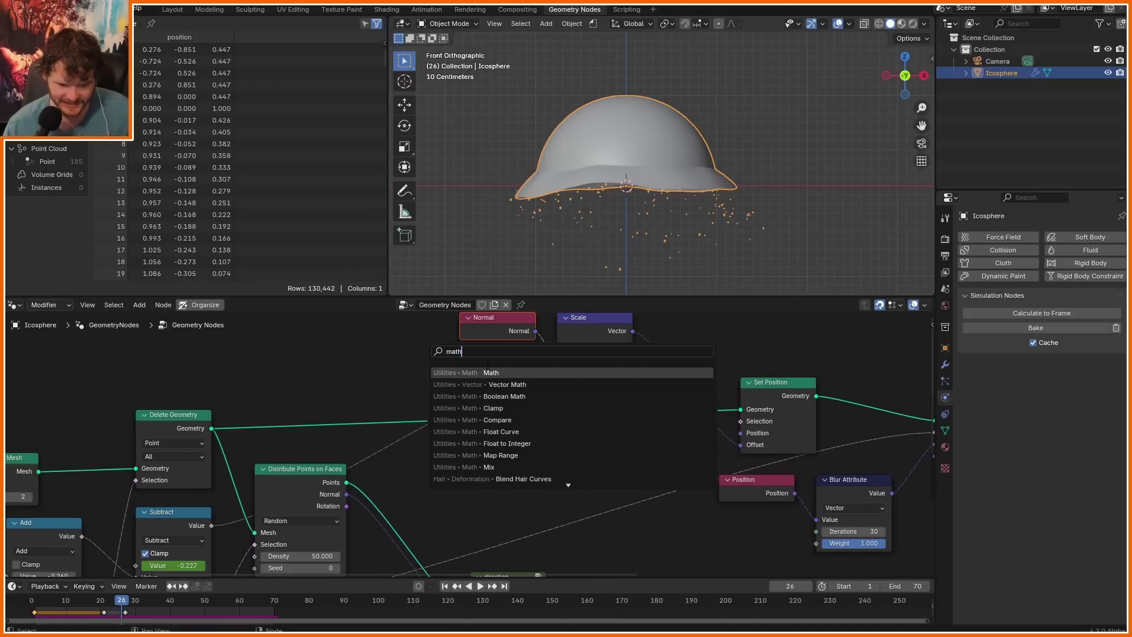
pyautogui.press('Return')
pyautogui.click(442, 377)
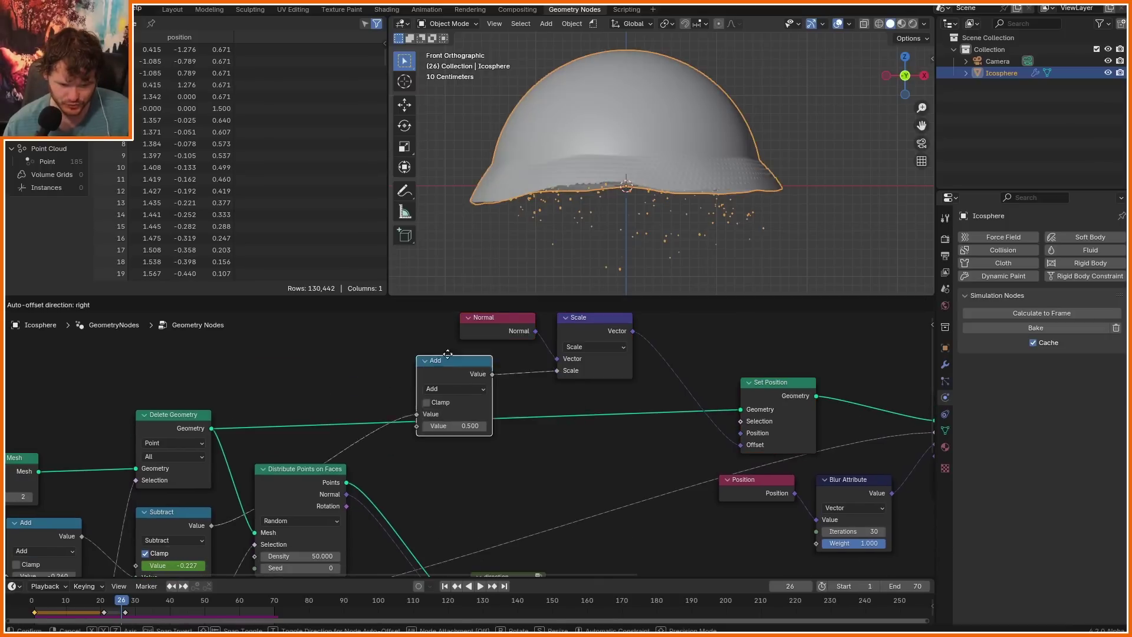
pyautogui.moveTo(442, 377); pyautogui.dragTo(325, 339)
pyautogui.click(328, 348)
pyautogui.click(568, 384)
pyautogui.press('g')
pyautogui.click(424, 400)
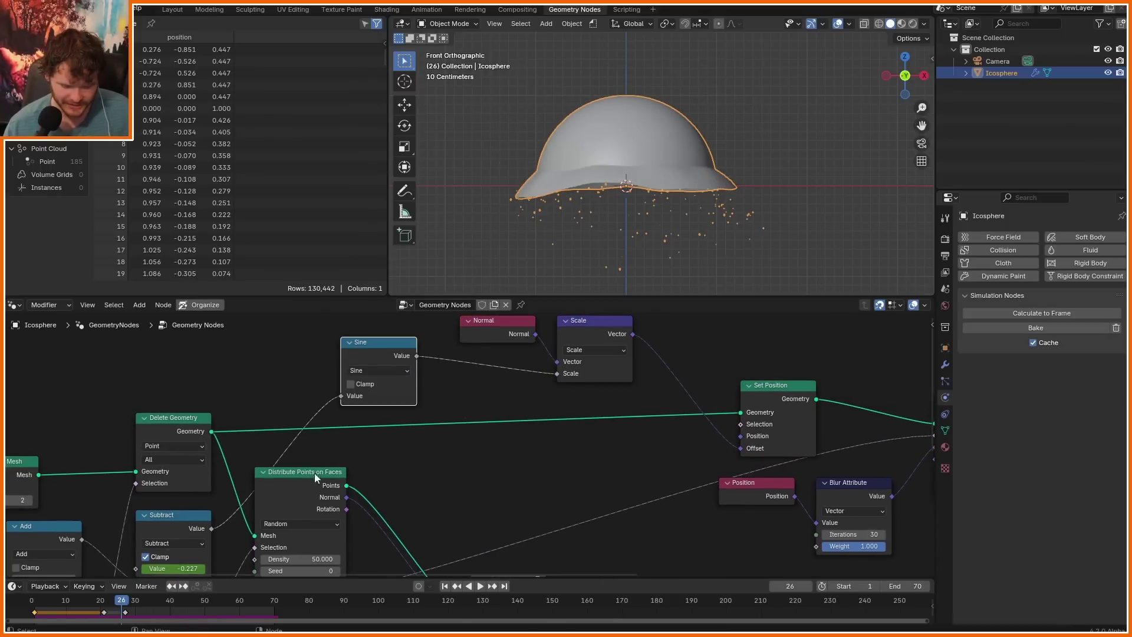
# - Insert a copy of the Sine node before it, change the copy to Multiply and raise its value to about 54.6
pyautogui.moveTo(319, 479); pyautogui.dragTo(408, 474)
pyautogui.click(379, 348)
pyautogui.hotkey('shift', 'd')
pyautogui.click(282, 349)
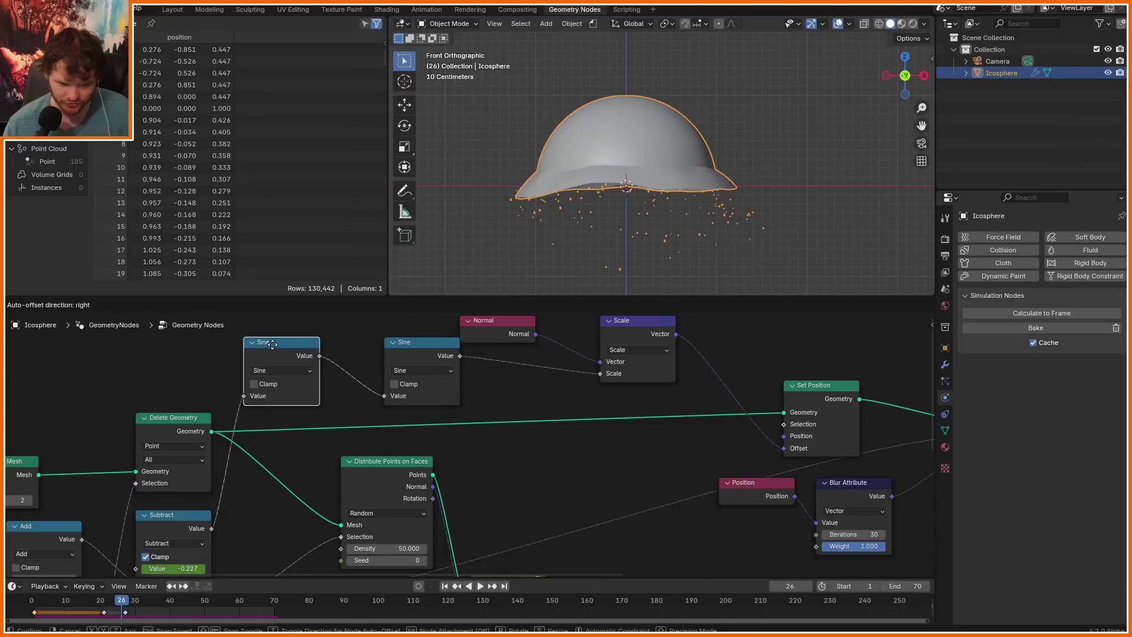
pyautogui.press('ctrl+KP_Multiply')
pyautogui.moveTo(285, 407); pyautogui.dragTo(466, 408)
# - Insert a second Multiply of 0.02 between Sine and Scale, and replay the animation with the first Multiply at 30
pyautogui.hotkey('shift', 'd')
pyautogui.click(508, 381)
pyautogui.press('Return')
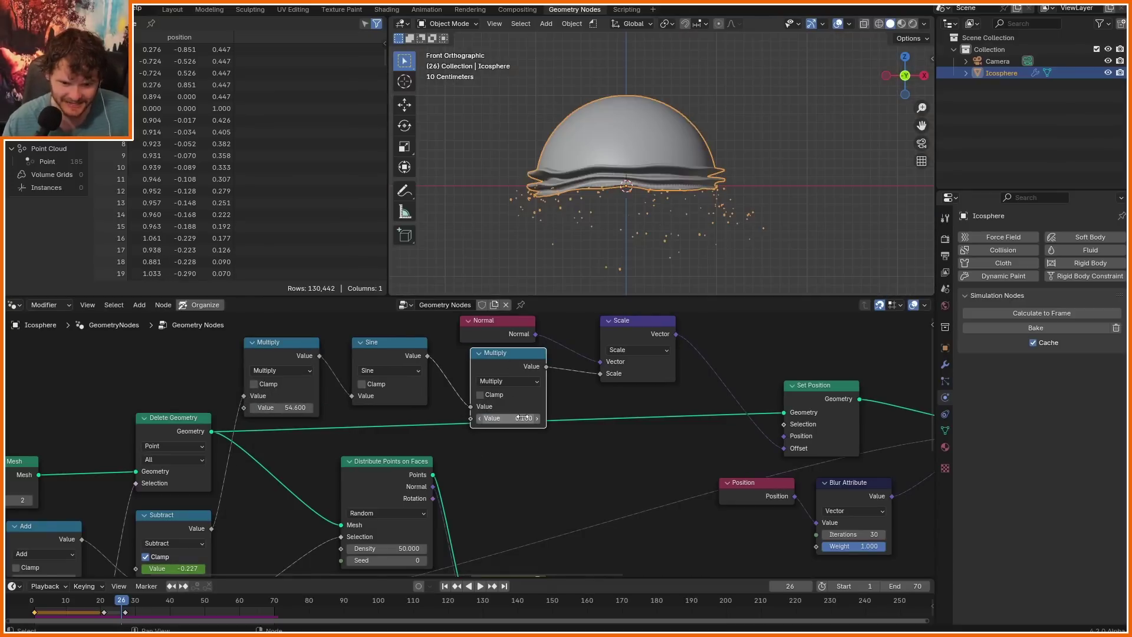
pyautogui.scroll(1, 607, 161)
pyautogui.press('space')
pyautogui.hotkey('shift', 'Left')
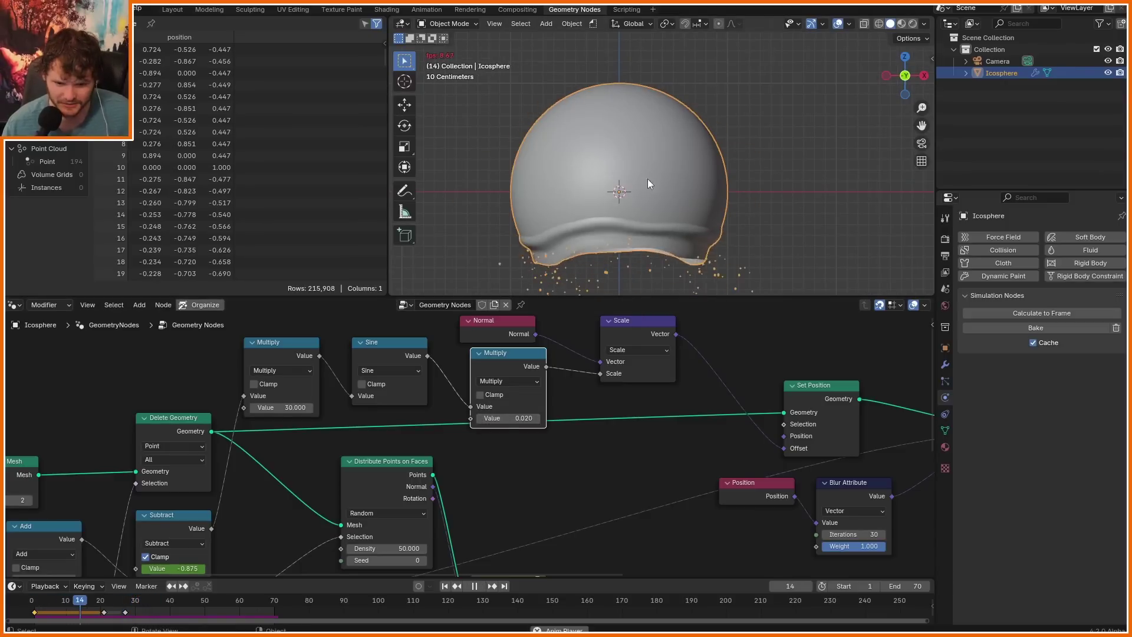
pyautogui.press('space')
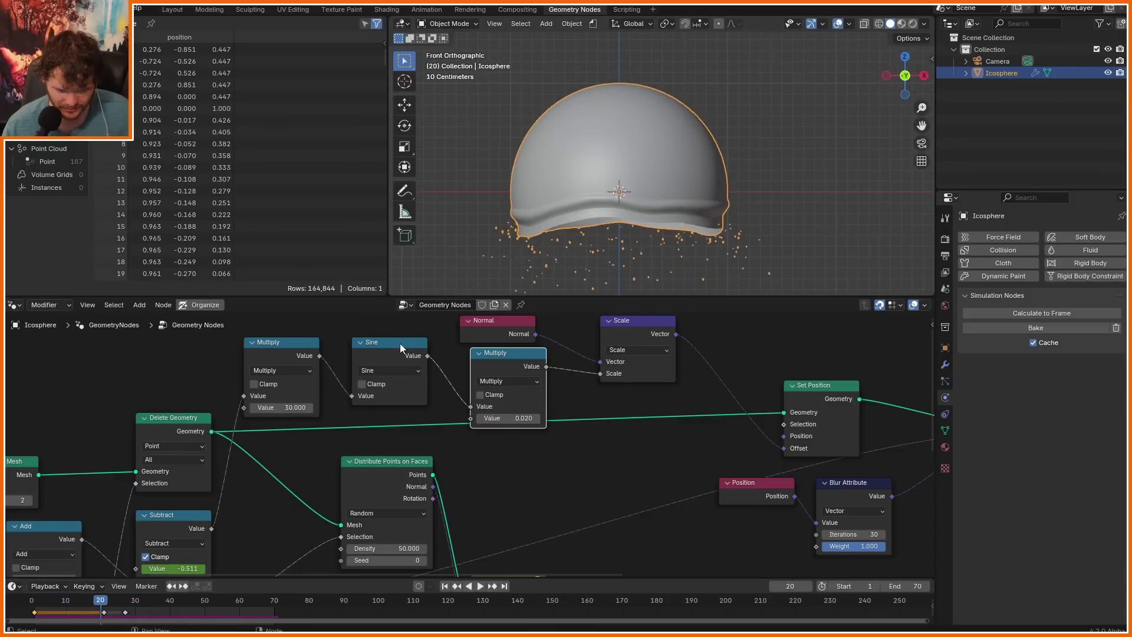
# - Insert a copy of the first Multiply set to Add before the Sine node, and move the Normal node clear of it
pyautogui.scroll(-2, 405, 345)
pyautogui.moveTo(342, 387); pyautogui.dragTo(455, 398, button='middle')
pyautogui.scroll(1, 448, 391)
pyautogui.click(423, 358)
pyautogui.hotkey('shift', 'd')
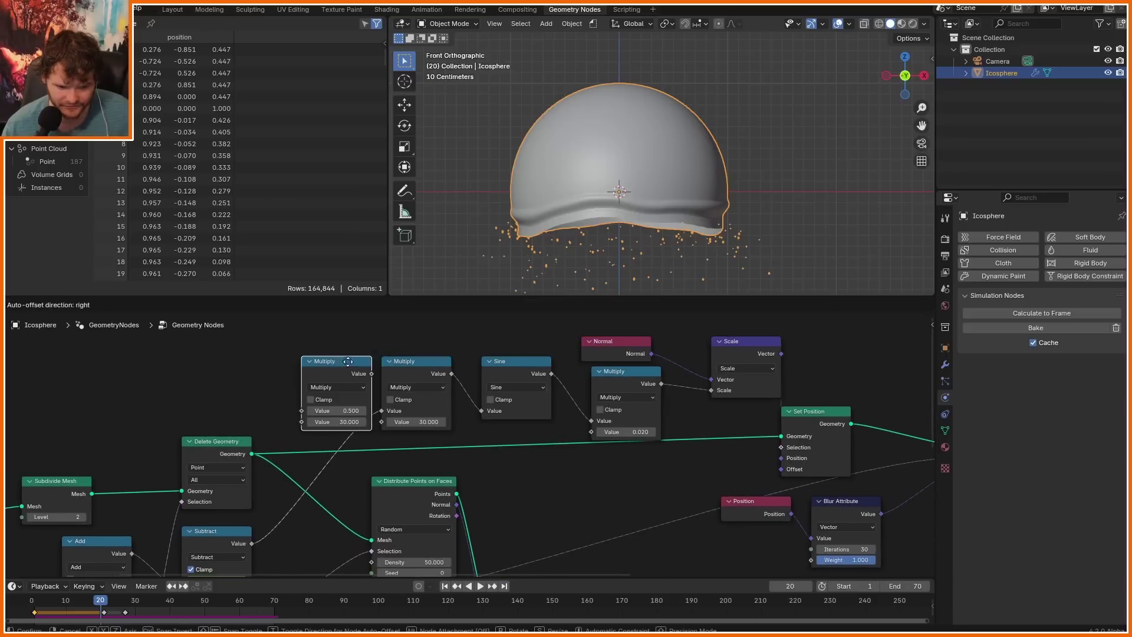
pyautogui.click(538, 343)
pyautogui.click(526, 369)
pyautogui.click(519, 373)
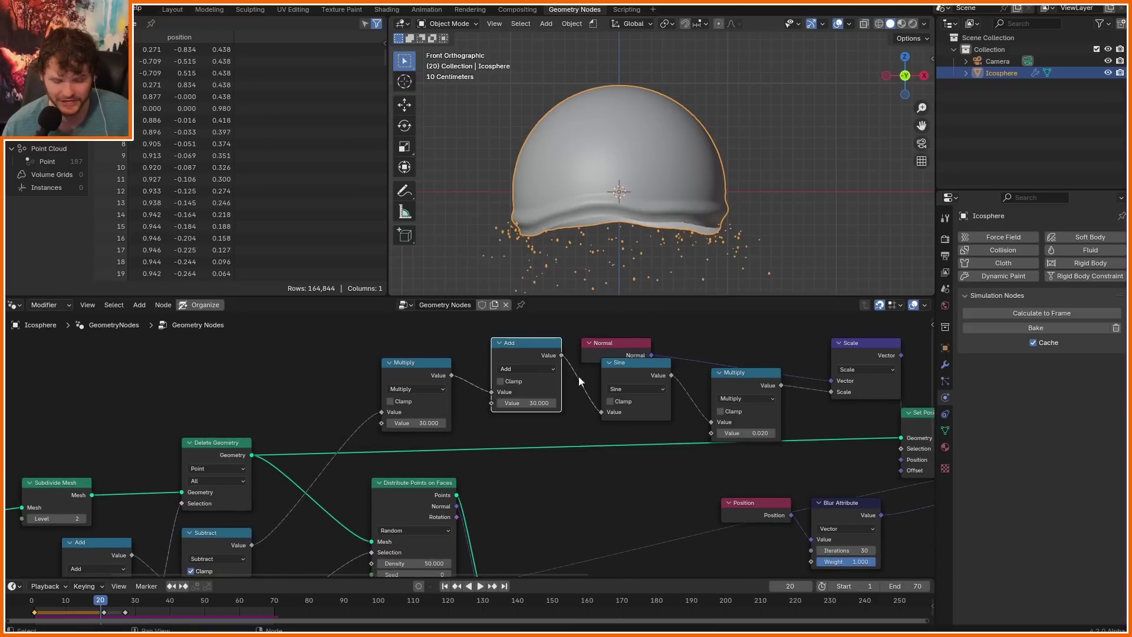
pyautogui.moveTo(624, 345); pyautogui.dragTo(664, 324)
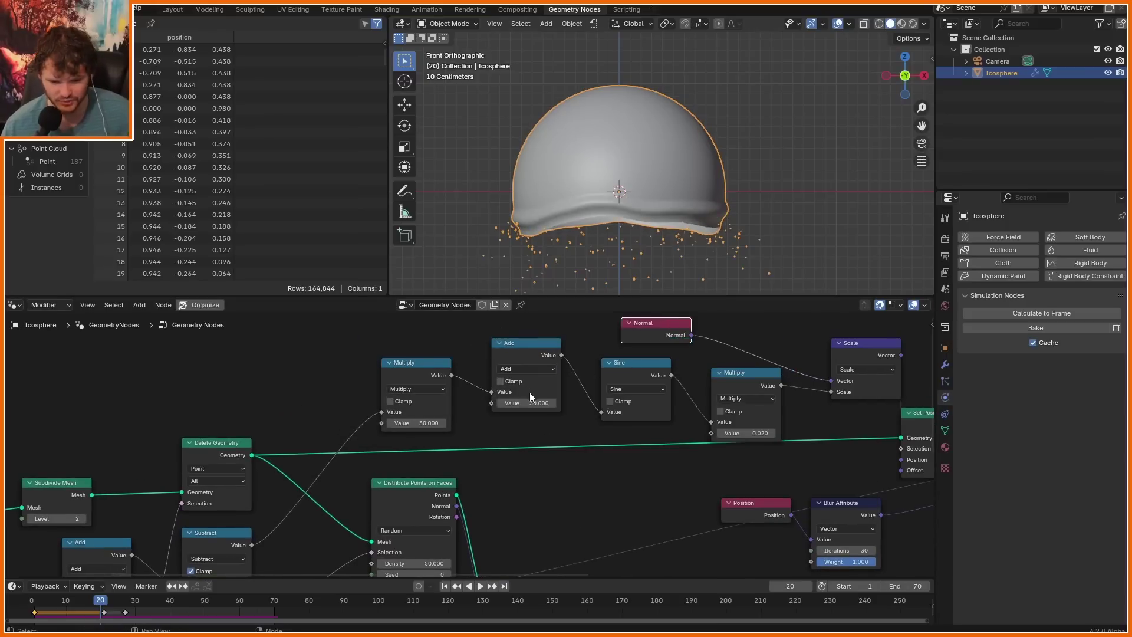
# - Try different values on the new Add node to see how they shift the ripples
pyautogui.write('14.3')
pyautogui.press('Return')
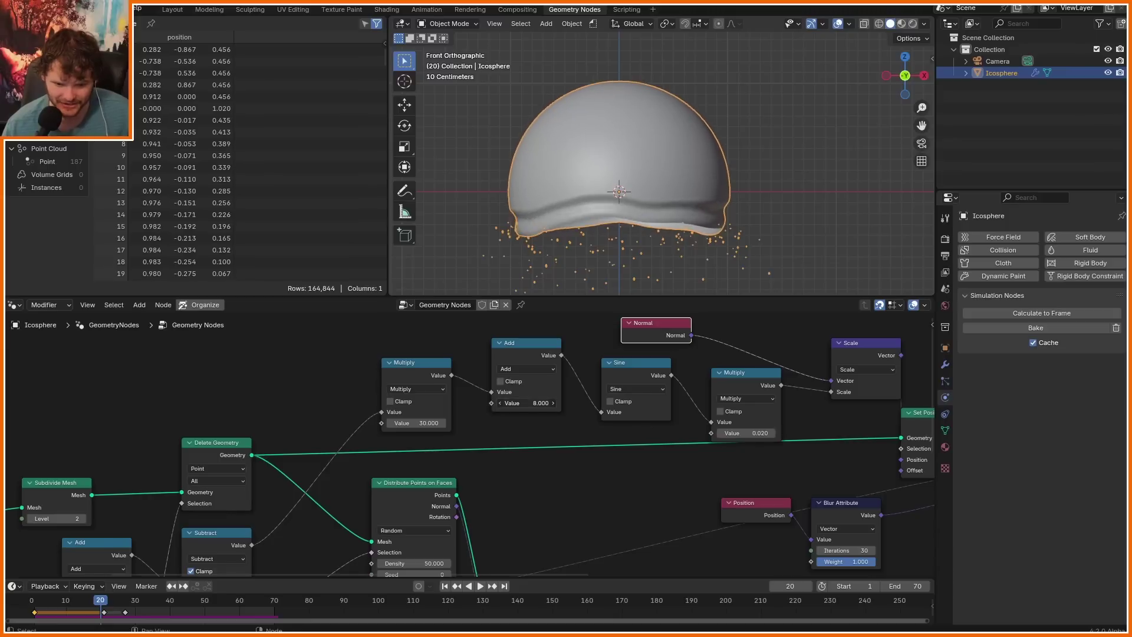
pyautogui.moveTo(526, 403); pyautogui.dragTo(566, 402)
pyautogui.hotkey('ctrl', 'z')
# - Feed the Seconds output of a new Scene Time node into the Add node's second value
pyautogui.moveTo(488, 406); pyautogui.dragTo(486, 438, button='middle')
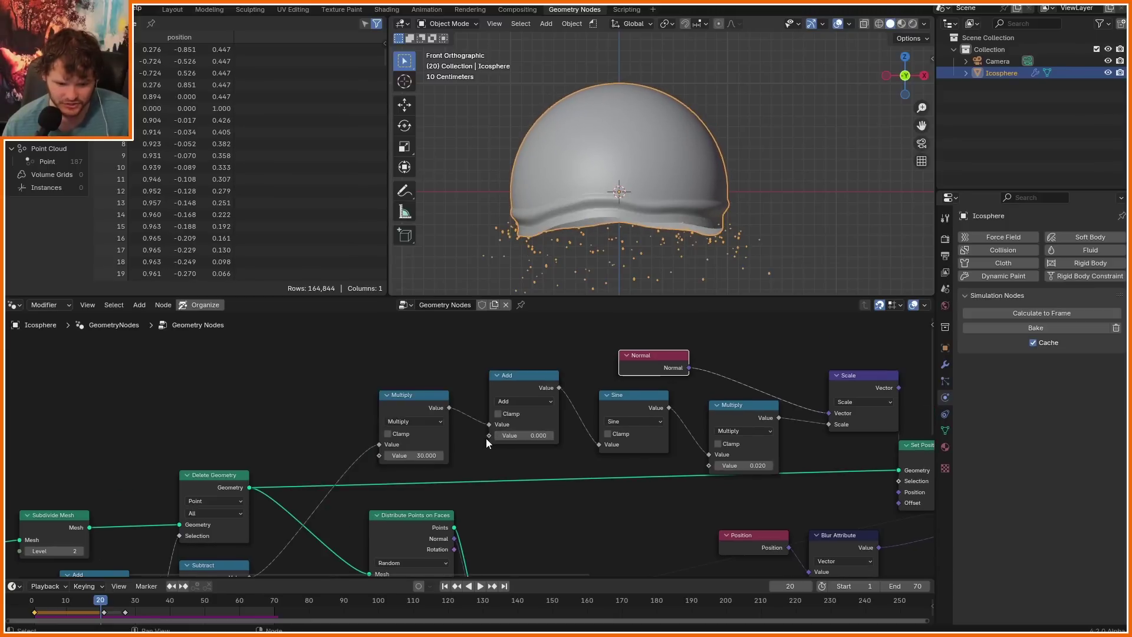
pyautogui.moveTo(317, 350); pyautogui.dragTo(321, 351)
pyautogui.write('time')
pyautogui.press('Return')
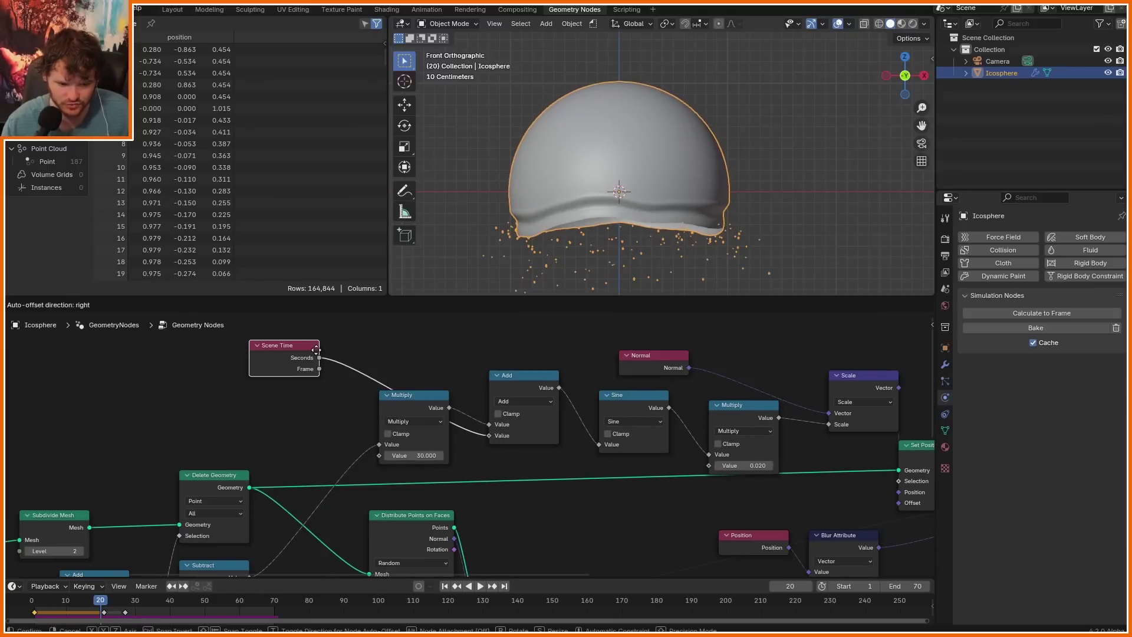
pyautogui.click(444, 358)
pyautogui.press('h')
pyautogui.click(375, 355)
pyautogui.moveTo(380, 355); pyautogui.dragTo(291, 339)
# - Insert a Multiply between Scene Time and Add, and play the animation with the ripple's frequency at 50 and strength at 0.01
pyautogui.click(511, 380)
pyautogui.hotkey('shift', 'd')
pyautogui.click(404, 334)
pyautogui.click(429, 354)
pyautogui.press('m')
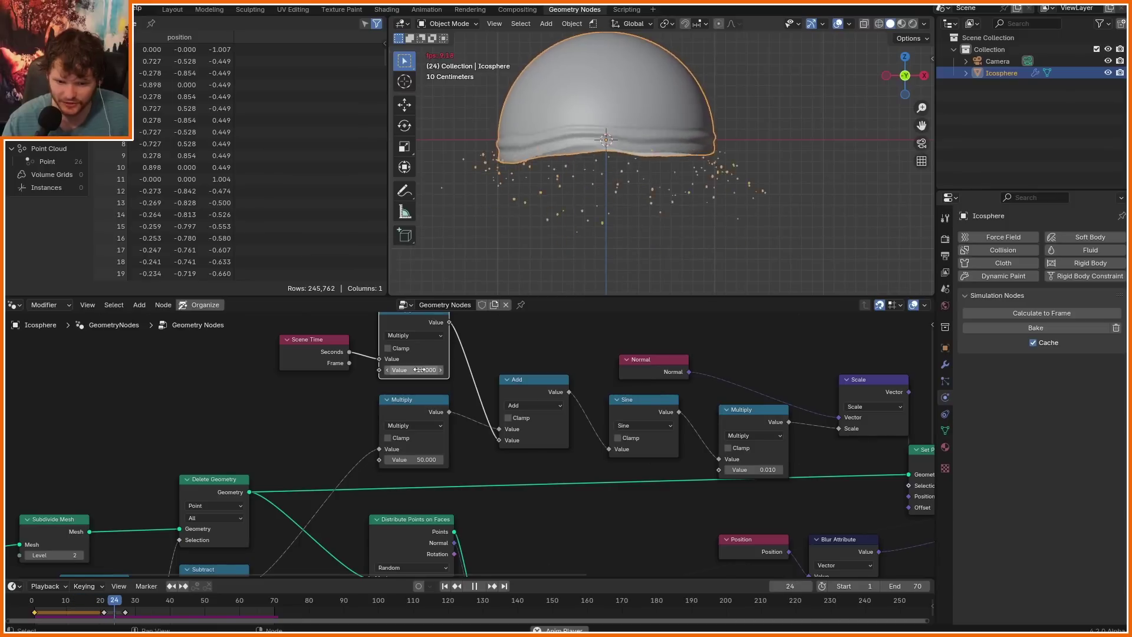
pyautogui.press('space')
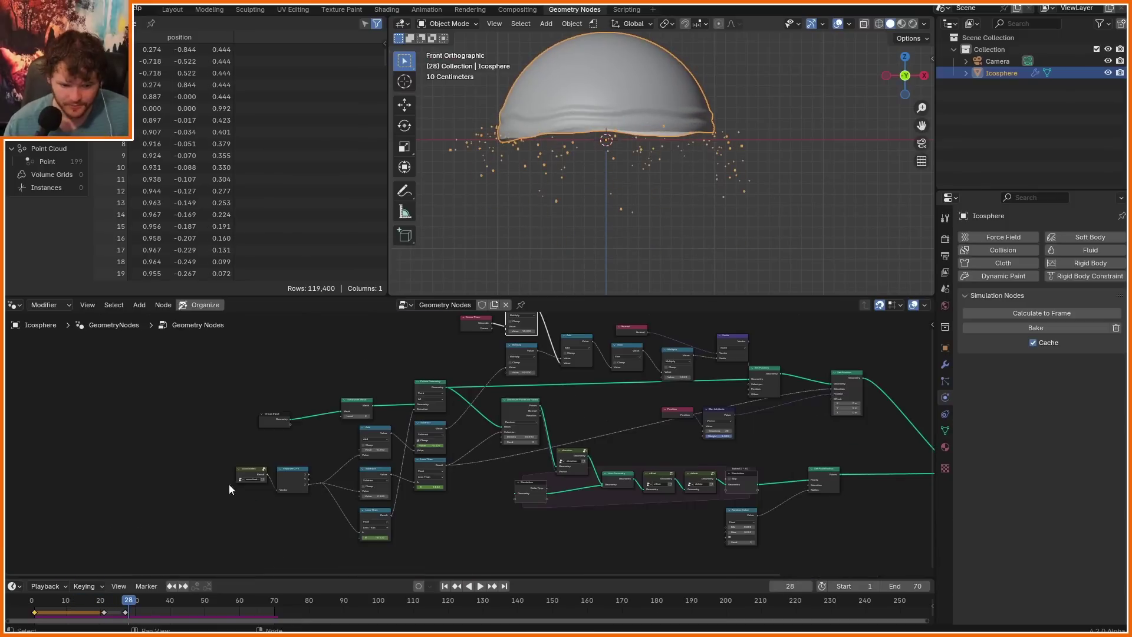
# - Shift the geometry deletion nodes and the ripple displacement nodes back to make room ahead of Distribute Points on Faces
pyautogui.moveTo(184, 536); pyautogui.dragTo(455, 384)
pyautogui.press('g')
pyautogui.click(339, 379)
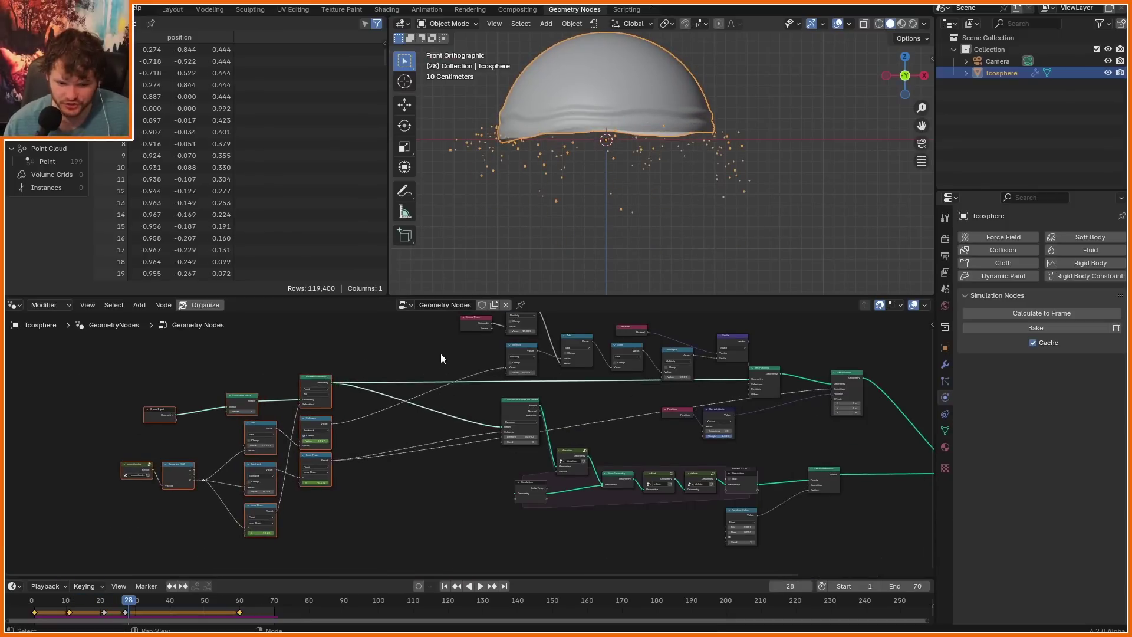
pyautogui.moveTo(441, 359); pyautogui.dragTo(418, 383, button='middle')
pyautogui.moveTo(394, 391); pyautogui.dragTo(727, 329)
pyautogui.press('g')
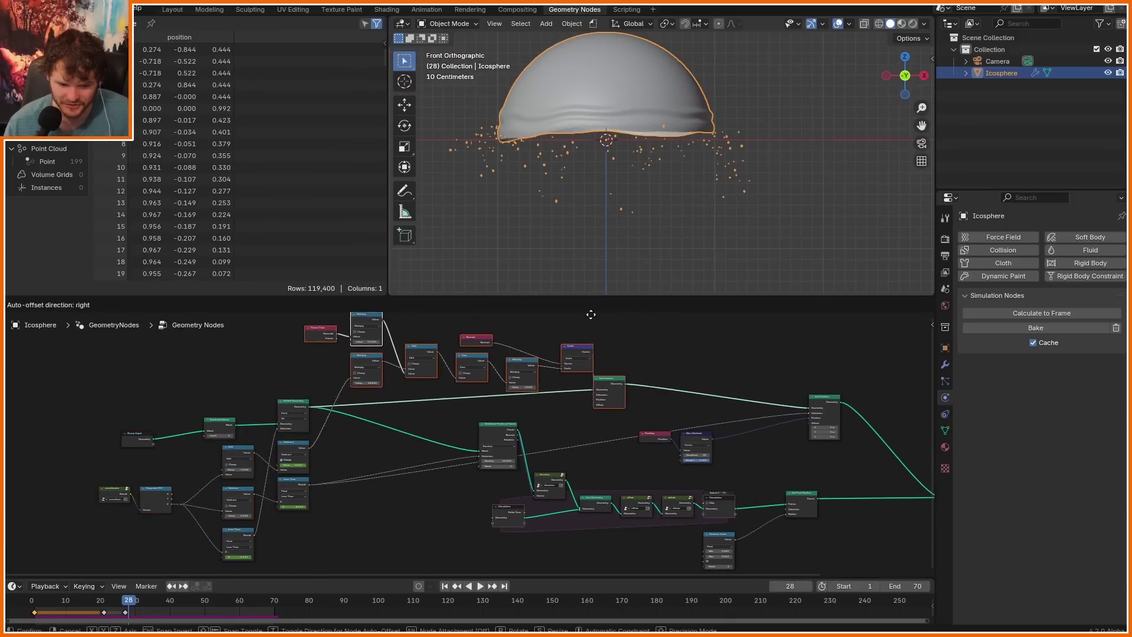
pyautogui.click(534, 310)
# - Reposition the ripple's Set Position node and connect its geometry to the Mesh input of Distribute Points on Faces
pyautogui.scroll(5, 358, 339)
pyautogui.moveTo(206, 382)
pyautogui.mouseDown()
pyautogui.moveTo(231, 376)
pyautogui.moveTo(213, 373)
pyautogui.mouseUp()
pyautogui.click(588, 348)
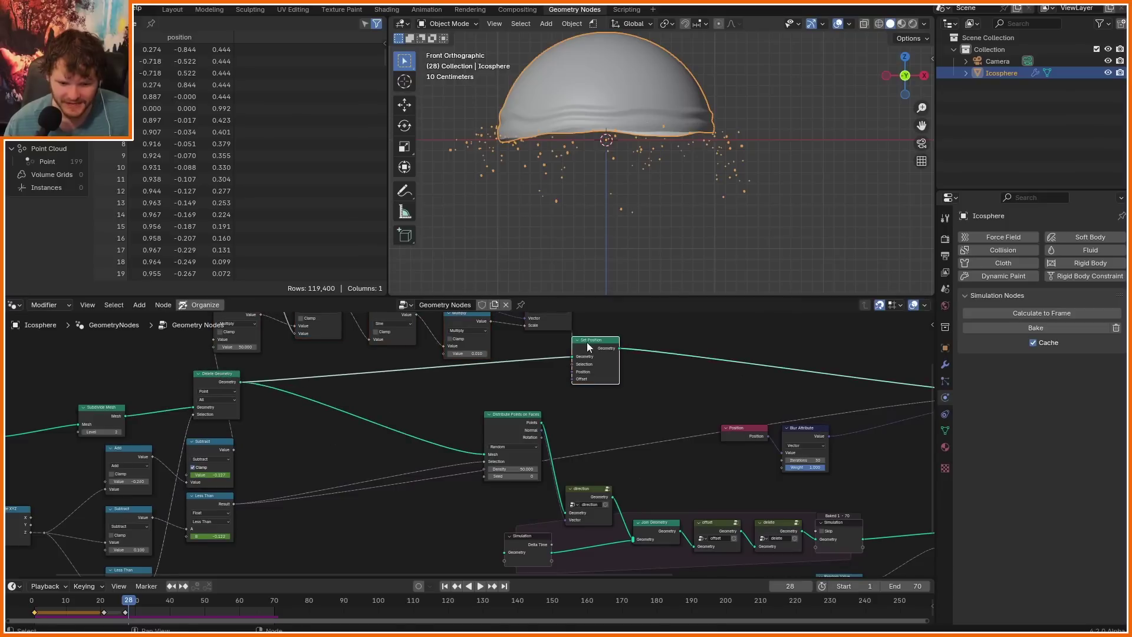
pyautogui.moveTo(586, 342); pyautogui.dragTo(611, 352)
pyautogui.moveTo(484, 448); pyautogui.dragTo(484, 453)
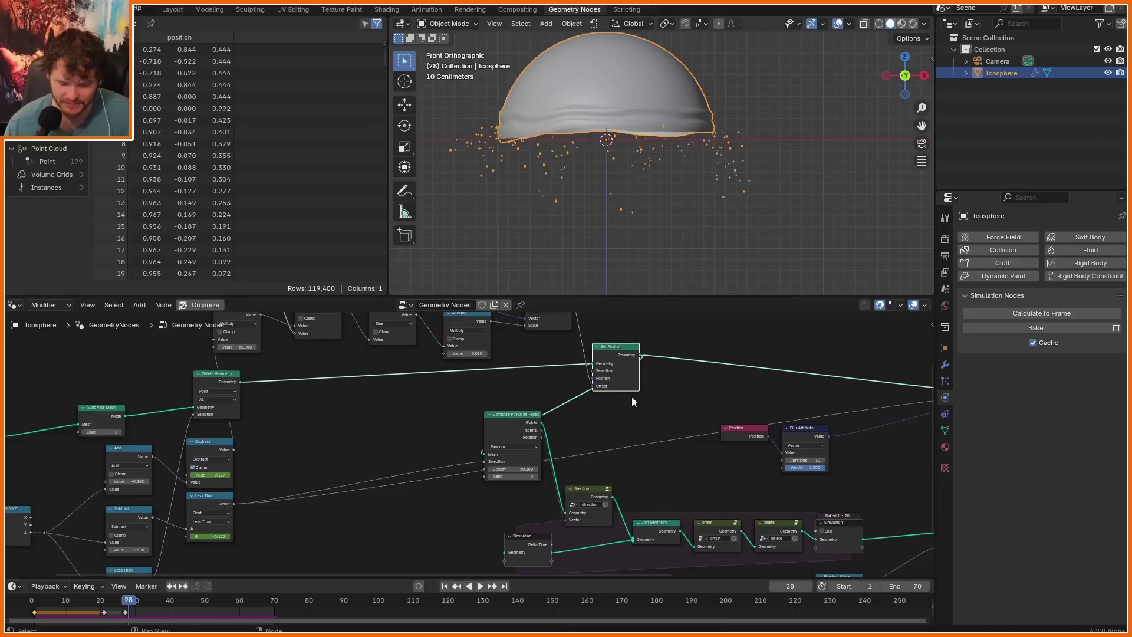
# - Save the file and replay the animation with the droplets emitted from the displaced mesh
pyautogui.scroll(-5, 633, 395)
pyautogui.hotkey('ctrl', 's')
pyautogui.scroll(4, 636, 393)
pyautogui.press('space')
pyautogui.press('space')
pyautogui.hotkey('shift', 'Left')
pyautogui.press('space')
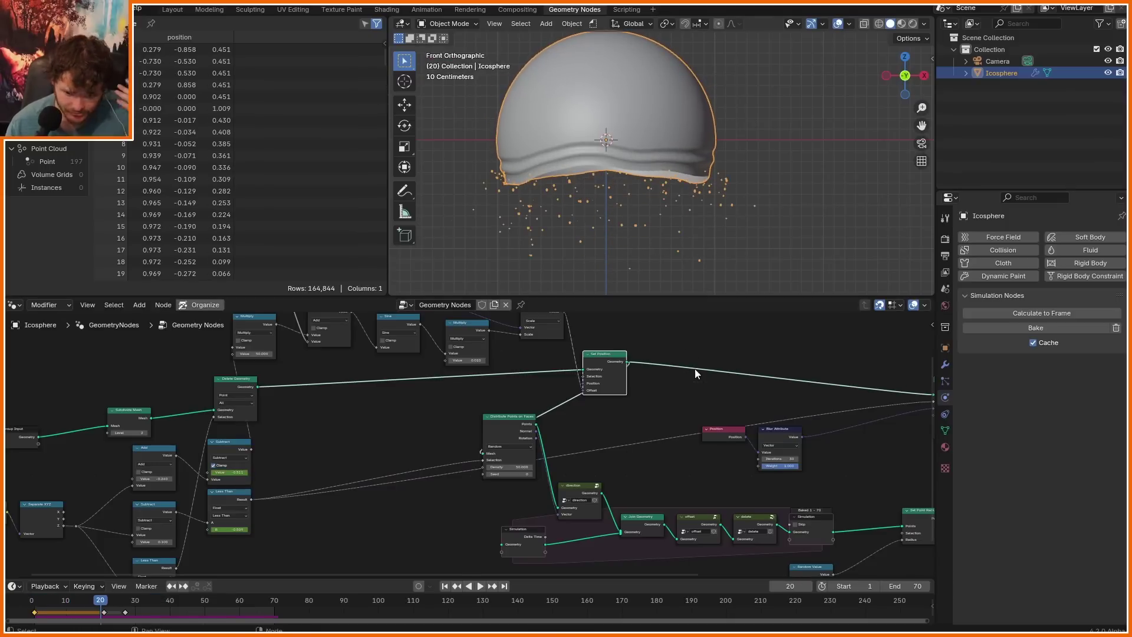
# - Move the Join Geometry and Group Output nodes farther along to free space after the blurred Set Position
pyautogui.scroll(-6, 695, 371)
pyautogui.moveTo(695, 372); pyautogui.dragTo(334, 332, button='middle')
pyautogui.moveTo(649, 491); pyautogui.dragTo(520, 411)
pyautogui.press('g')
pyautogui.click(669, 463)
# - Insert a duplicate Set Position node between the blurred Set Position and Join Geometry
pyautogui.scroll(11, 421, 344)
pyautogui.moveTo(421, 345); pyautogui.dragTo(398, 391, button='middle')
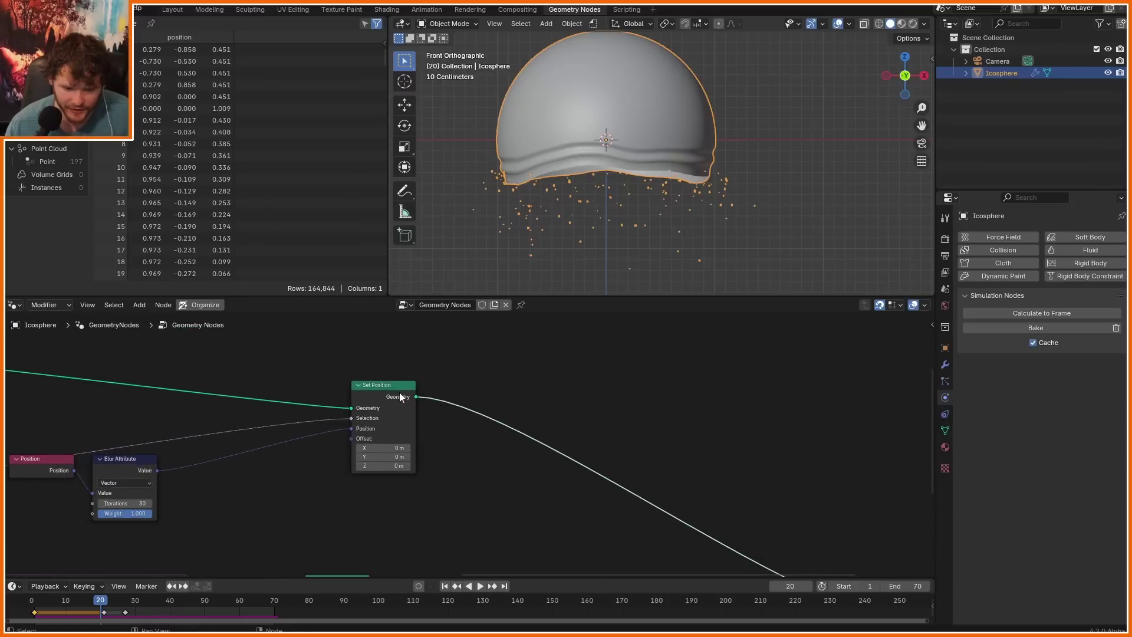
pyautogui.click(396, 391)
pyautogui.hotkey('shift', 'd')
pyautogui.click(723, 394)
pyautogui.moveTo(694, 438); pyautogui.dragTo(628, 411, button='middle')
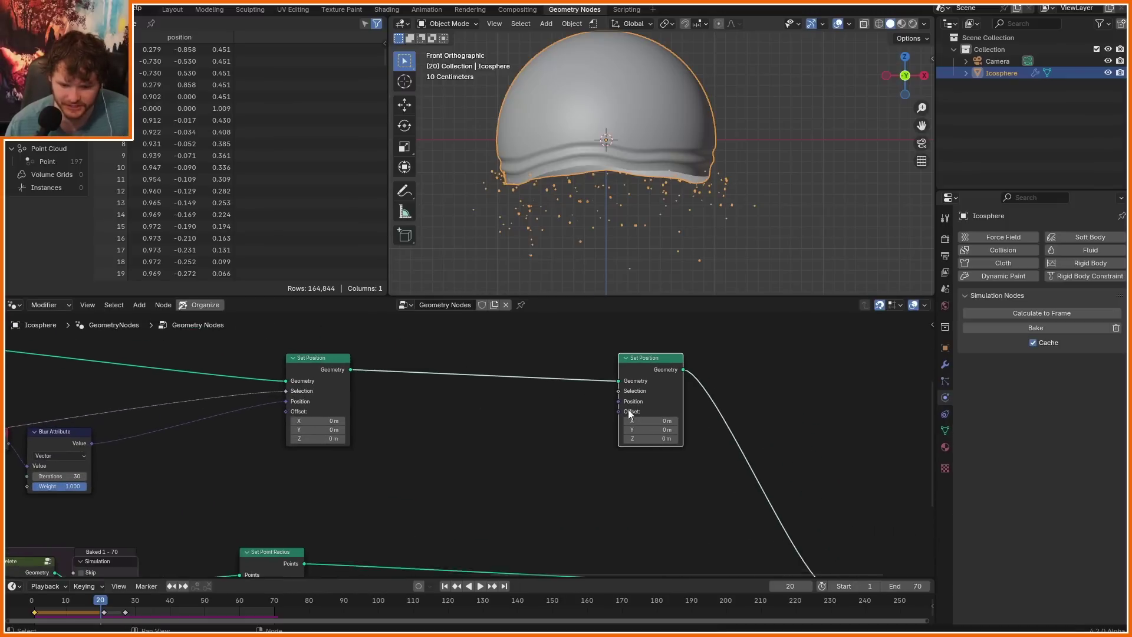
# - Drive the new Set Position's offset with a Noise Texture's Color through a vector Subtract of 0.5 per axis
pyautogui.scroll(3, 626, 410)
pyautogui.moveTo(658, 402); pyautogui.dragTo(316, 447)
pyautogui.write('noise')
pyautogui.press('Down')
pyautogui.press('Down')
pyautogui.press('Down')
pyautogui.press('Down')
pyautogui.press('Down')
pyautogui.press('Down')
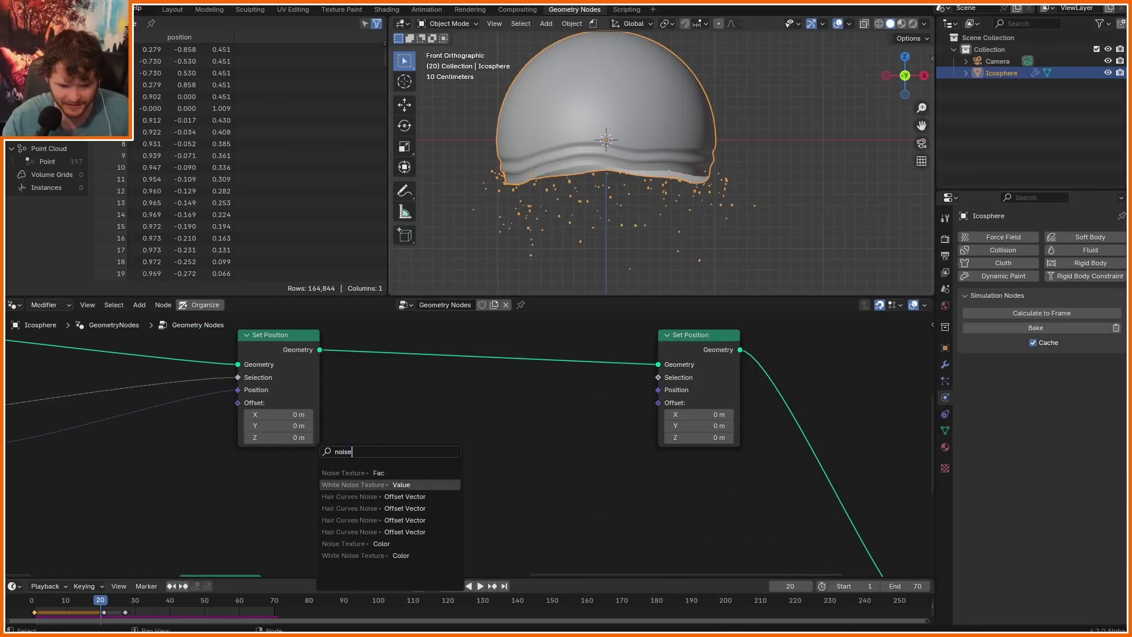
pyautogui.press('Return')
# - Insert a copy of the Subtract node set to Scale before the noise offset, with a scale of 0.2
pyautogui.hotkey('shift', 'd')
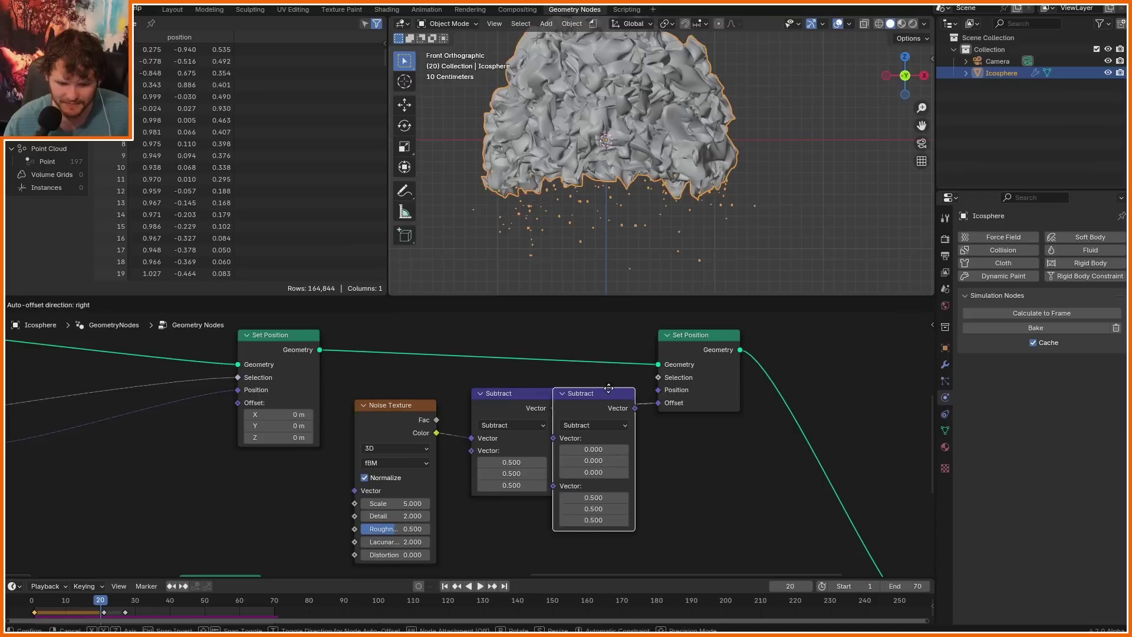
pyautogui.click(616, 383)
pyautogui.click(652, 412)
pyautogui.click(622, 620)
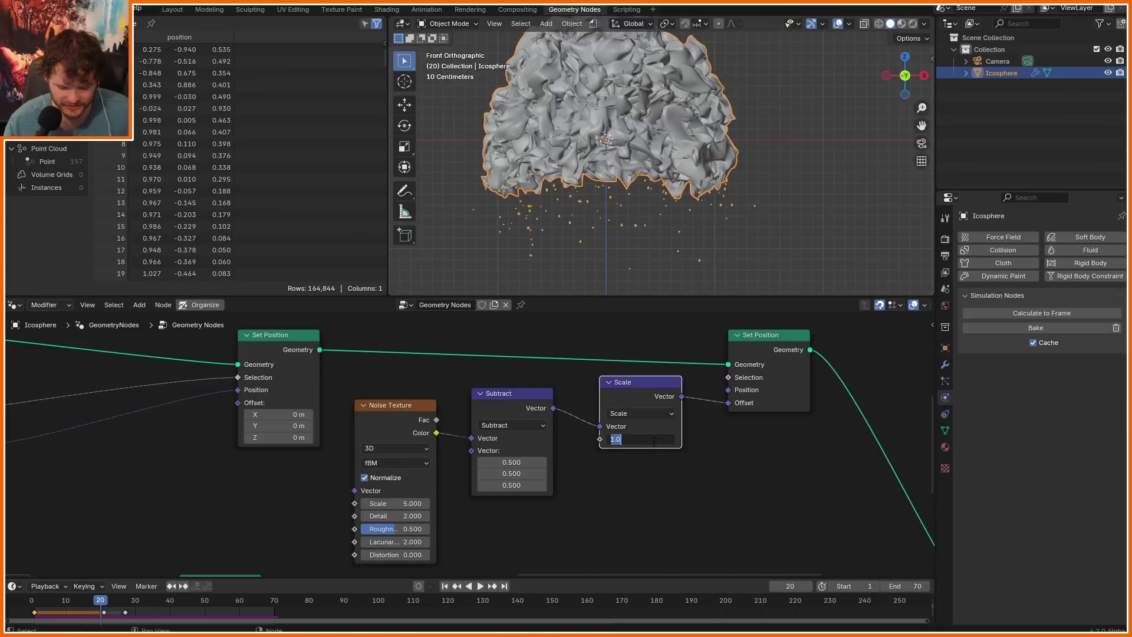
pyautogui.write('0.2')
pyautogui.press('Return')
# - Set the Noise Texture's Scale to 1 and its Detail to 1.5
pyautogui.scroll(1, 630, 90)
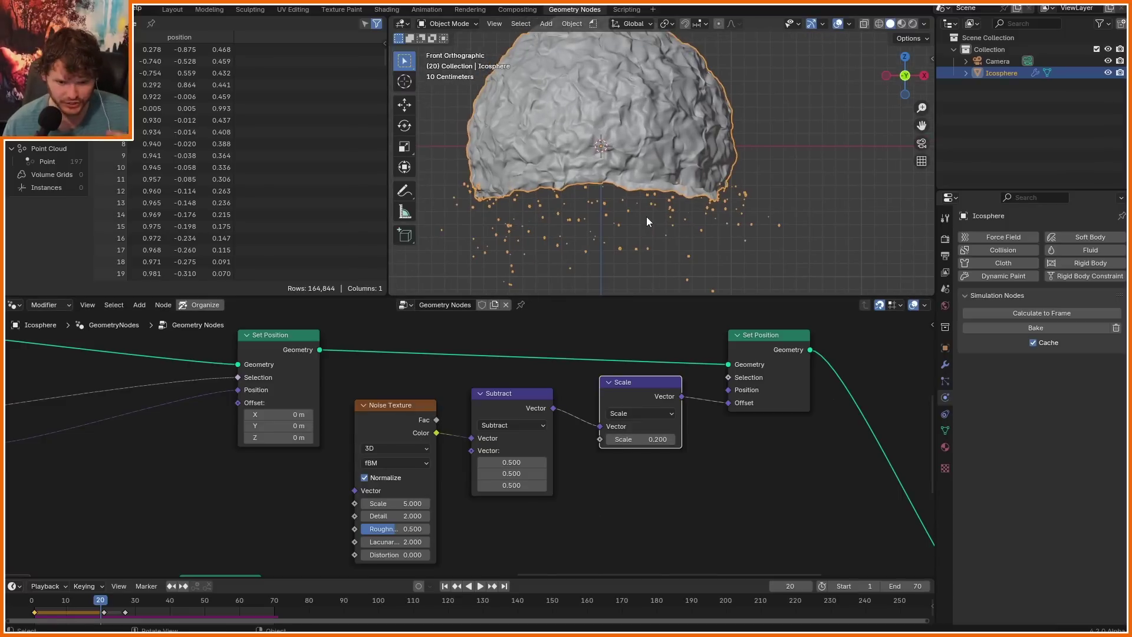
pyautogui.scroll(-3, 612, 256)
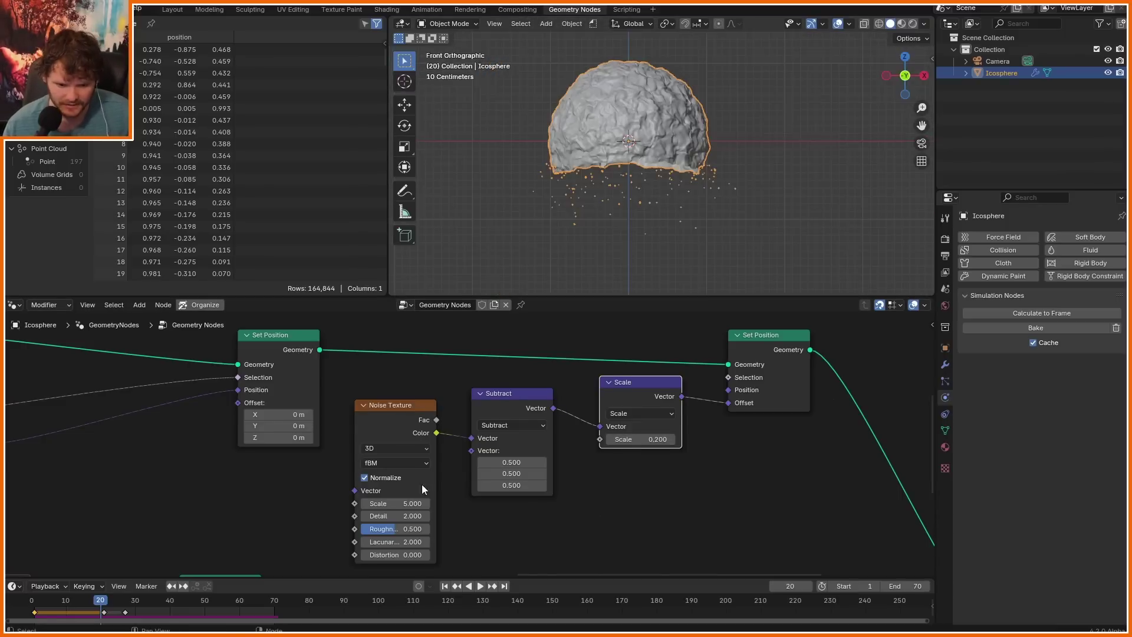
pyautogui.scroll(2, 423, 489)
pyautogui.click(399, 517)
pyautogui.write('1')
pyautogui.press('Return')
pyautogui.scroll(3, 649, 154)
pyautogui.keyDown('shift'); pyautogui.moveTo(651, 122); pyautogui.dragTo(658, 160, button='middle'); pyautogui.keyUp('shift')
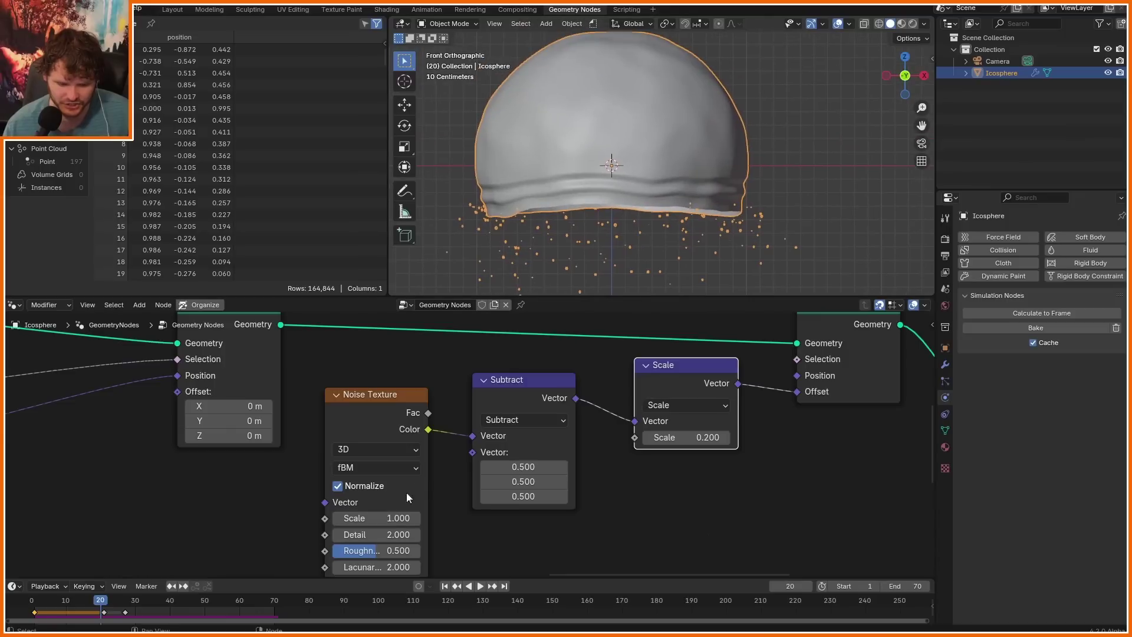
pyautogui.press('Return')
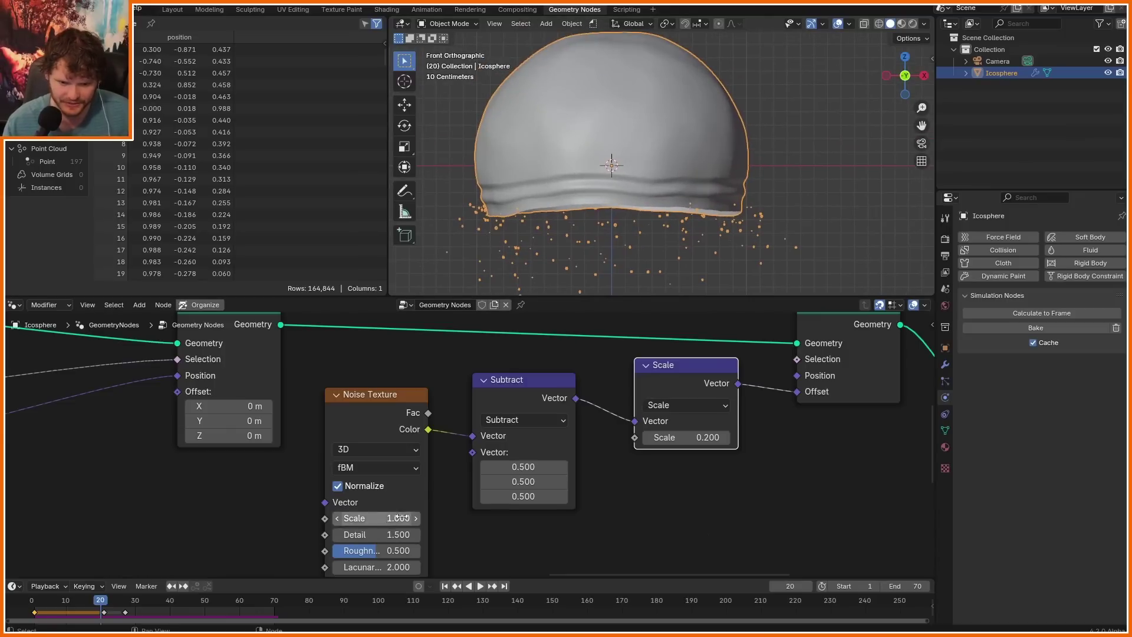
# - Mute and unmute the noise Set Position node to compare the shapes, and replay the animation
pyautogui.scroll(-2, 617, 212)
pyautogui.click(860, 332)
pyautogui.press('m')
pyautogui.press('m')
pyautogui.press('space')
pyautogui.press('KP_1')
pyautogui.press('space')
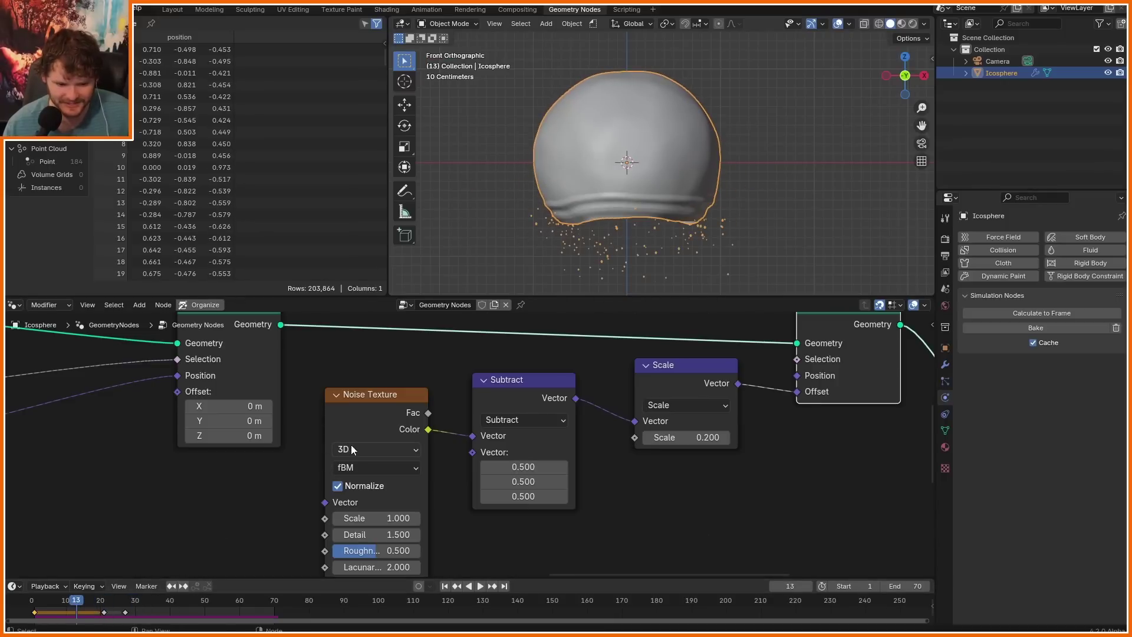
# - Feed the Noise Texture's Vector from a new Position node through a vector math Add node
pyautogui.moveTo(332, 472); pyautogui.dragTo(431, 412, button='middle')
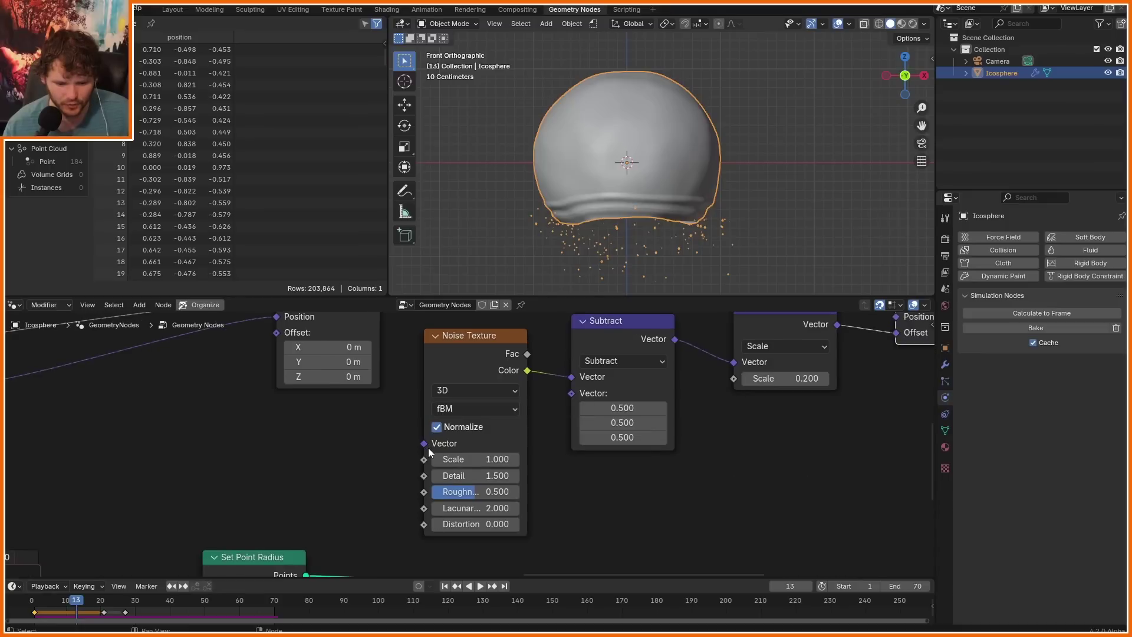
pyautogui.hotkey('shift', 'a')
pyautogui.write('pos')
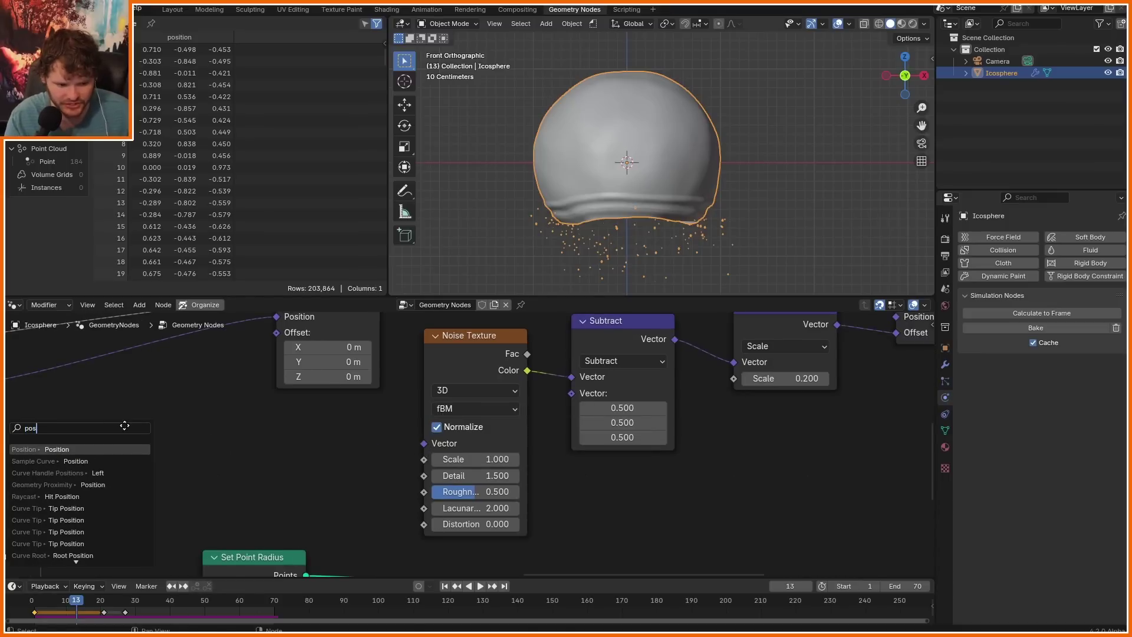
pyautogui.press('Return')
pyautogui.hotkey('shift', 'a')
pyautogui.write('vec')
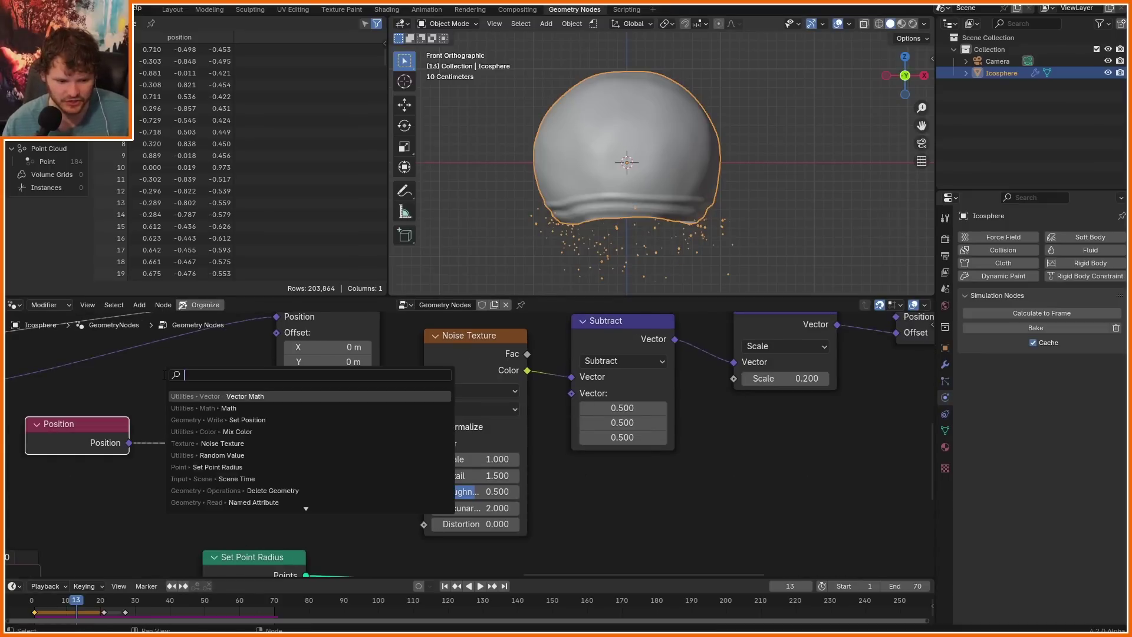
pyautogui.click(239, 422)
pyautogui.click(182, 370)
# - Keyframe the Add node's vector at zero on frame 1 and with a lowered Z value on frame 43
pyautogui.moveTo(256, 498); pyautogui.dragTo(197, 498)
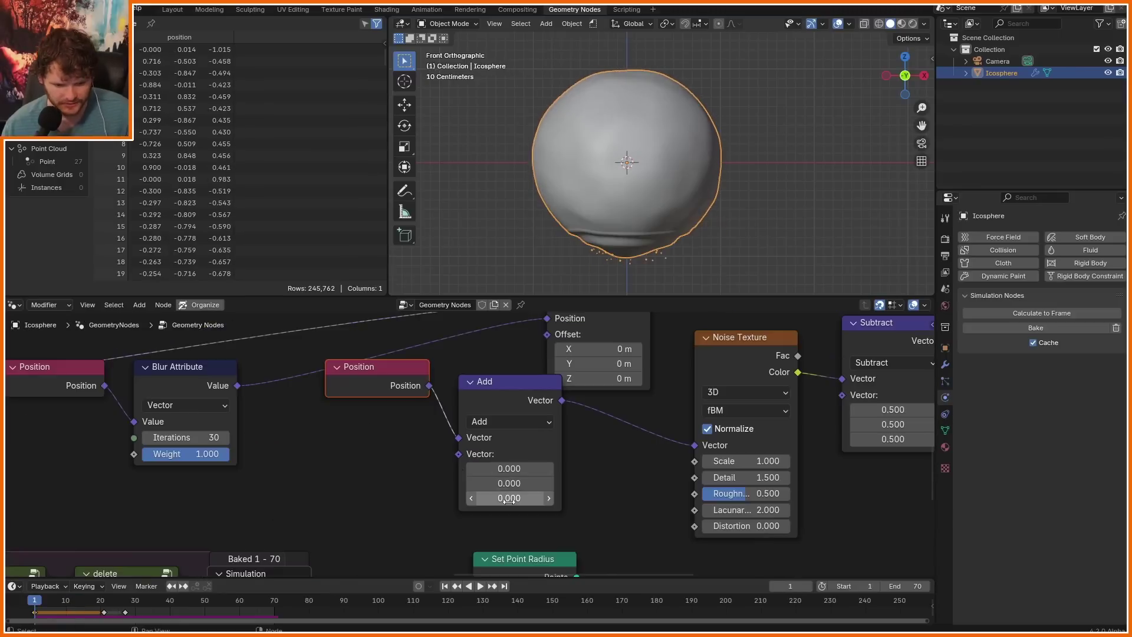
pyautogui.press('i')
pyautogui.moveTo(232, 601); pyautogui.dragTo(180, 602)
pyautogui.press('space')
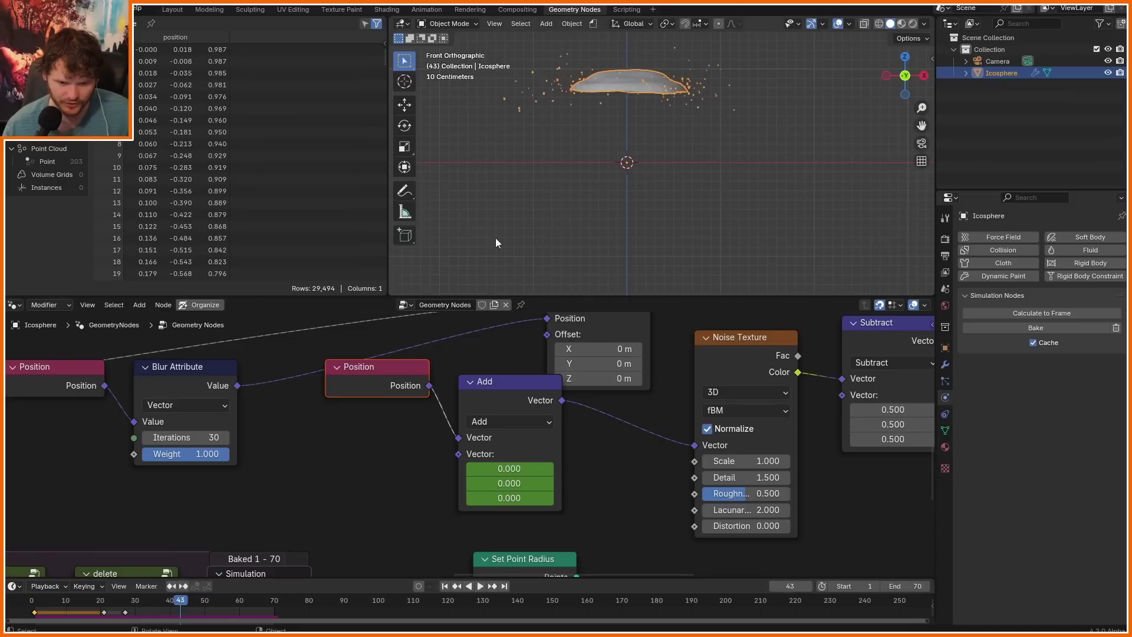
pyautogui.moveTo(515, 497); pyautogui.dragTo(445, 497)
pyautogui.press('i')
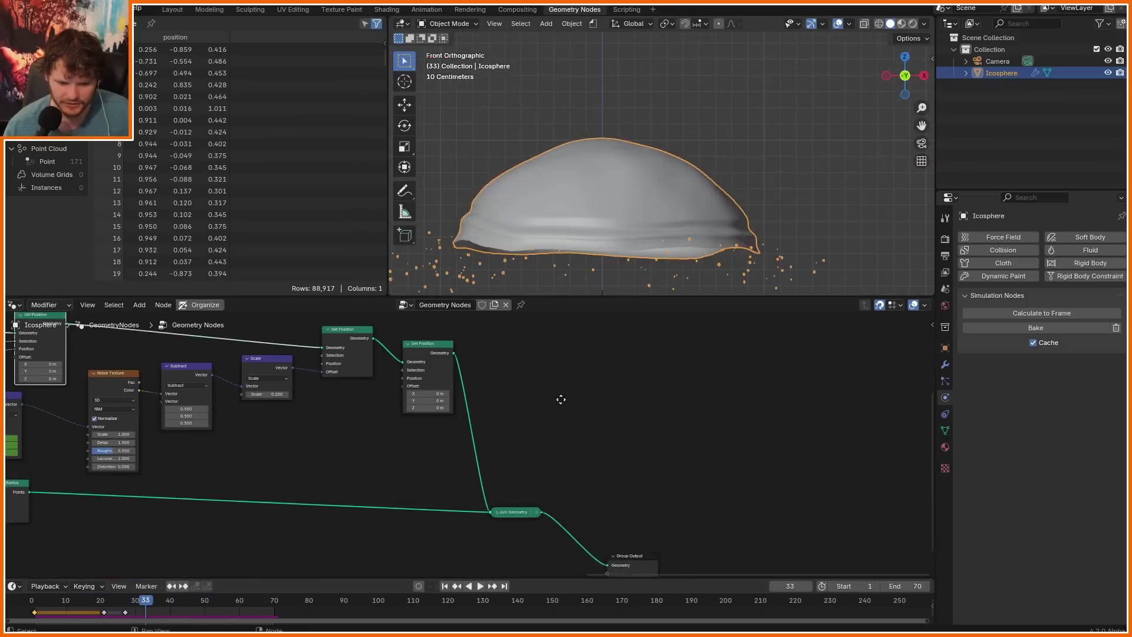
# - Duplicate the Position and Blur Attribute nodes and place the copies beside the last Set Position node
pyautogui.scroll(2, 561, 399)
pyautogui.moveTo(225, 404); pyautogui.dragTo(600, 418, button='middle')
pyautogui.scroll(-2, 299, 425)
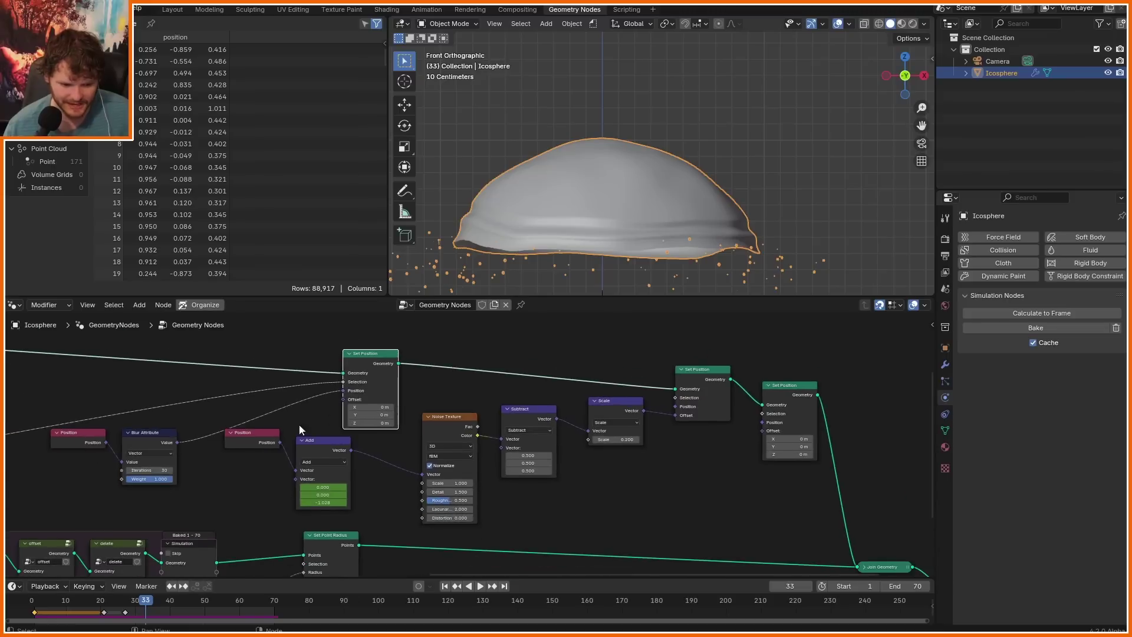
pyautogui.moveTo(177, 496); pyautogui.dragTo(89, 437)
pyautogui.hotkey('shift', 'd')
pyautogui.click(591, 477)
pyautogui.scroll(5, 661, 477)
pyautogui.moveTo(726, 478); pyautogui.dragTo(451, 494, button='middle')
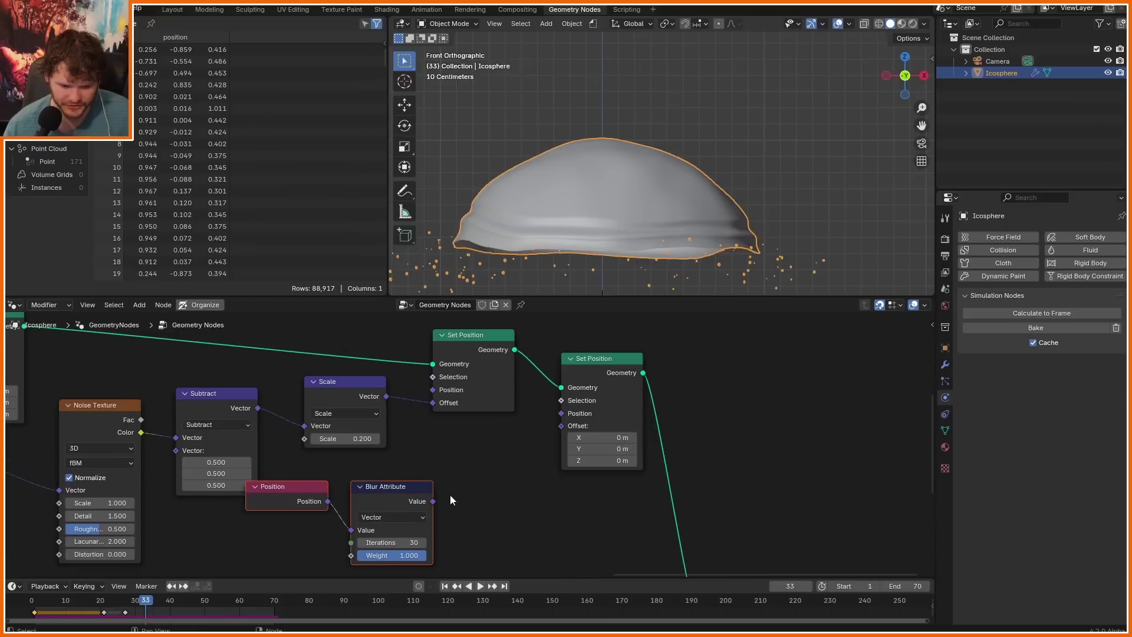
# - Connect the duplicated Blur Attribute's Value to the Position input of the last Set Position node
pyautogui.scroll(3, 593, 257)
pyautogui.moveTo(564, 426); pyautogui.dragTo(566, 411)
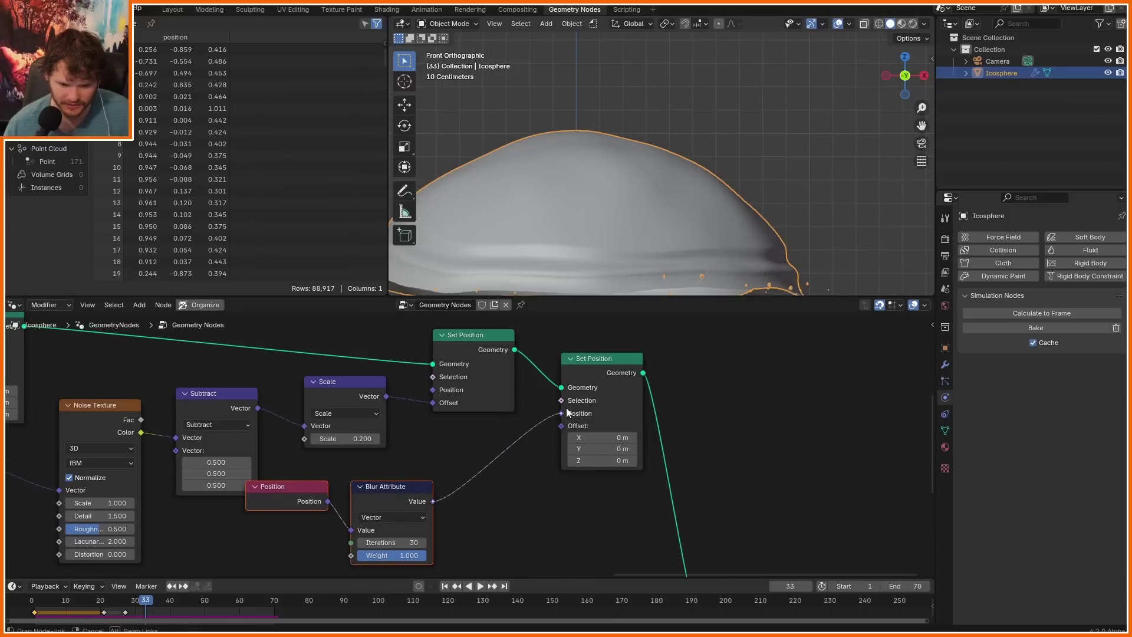
pyautogui.scroll(-3, 629, 234)
pyautogui.scroll(-3, 713, 423)
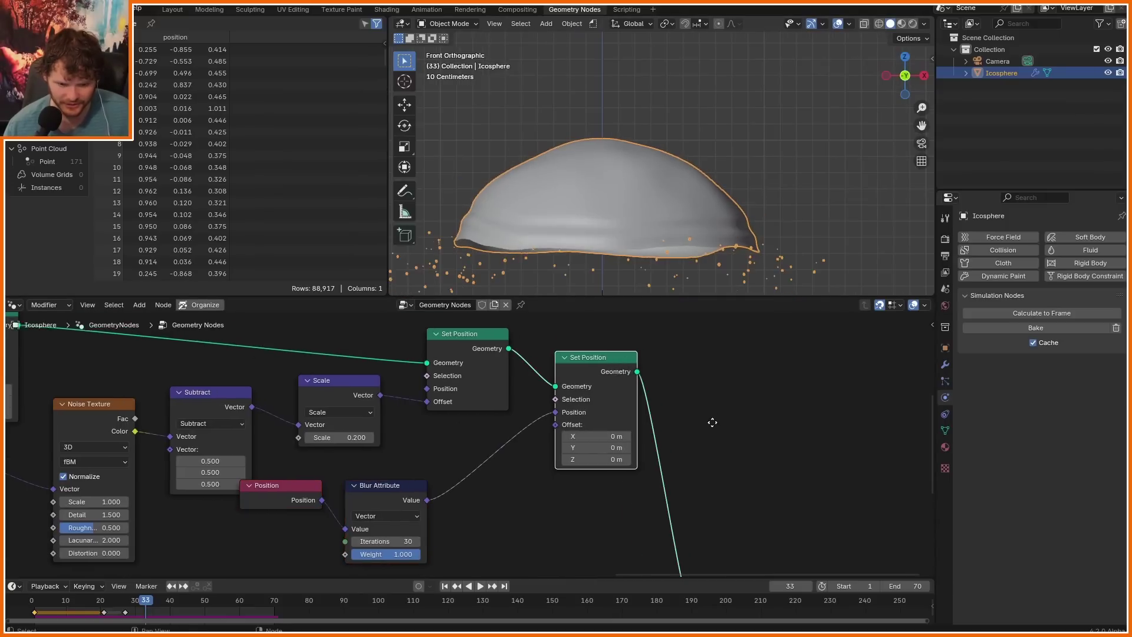
# - Insert a Set Shade Smooth node between the last Set Position node and Join Geometry
pyautogui.hotkey('shift', 'a')
pyautogui.write('sha')
pyautogui.click(636, 364)
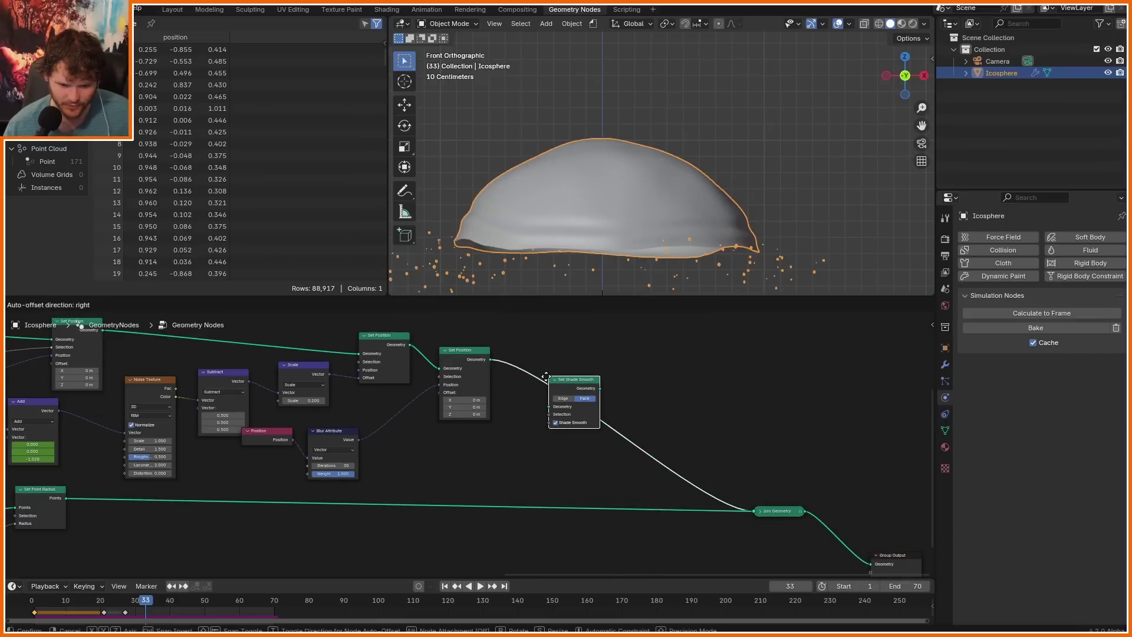
pyautogui.click(546, 376)
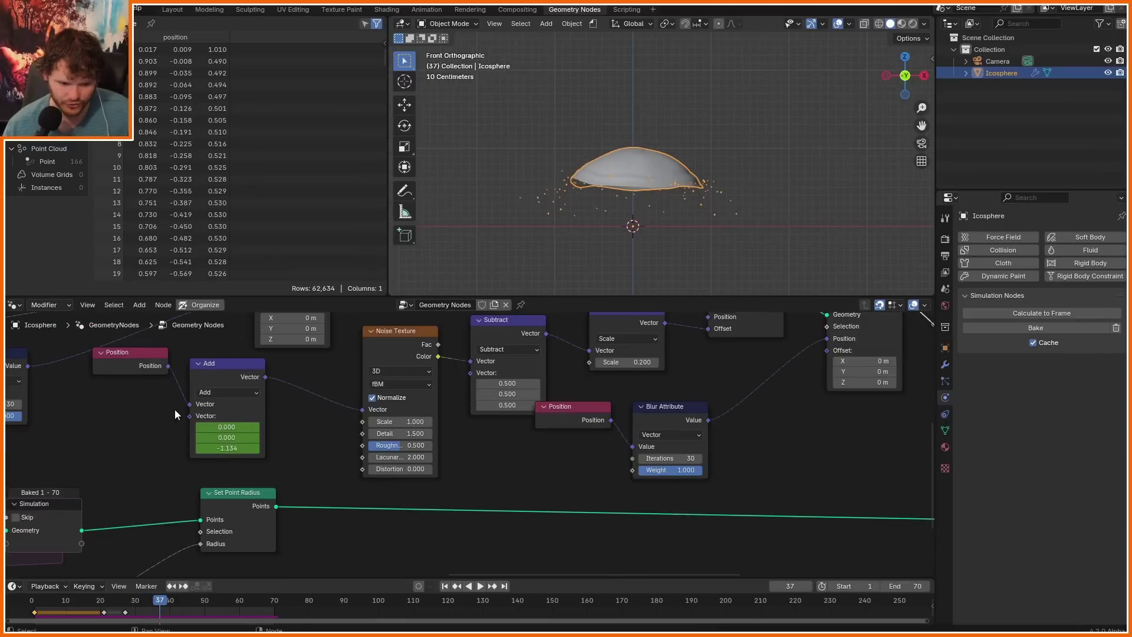
# - Set the density of the Distribute Points on Faces node to 300
pyautogui.scroll(-2, 174, 409)
pyautogui.moveTo(174, 408); pyautogui.dragTo(508, 390, button='middle')
pyautogui.moveTo(152, 425); pyautogui.dragTo(481, 425, button='middle')
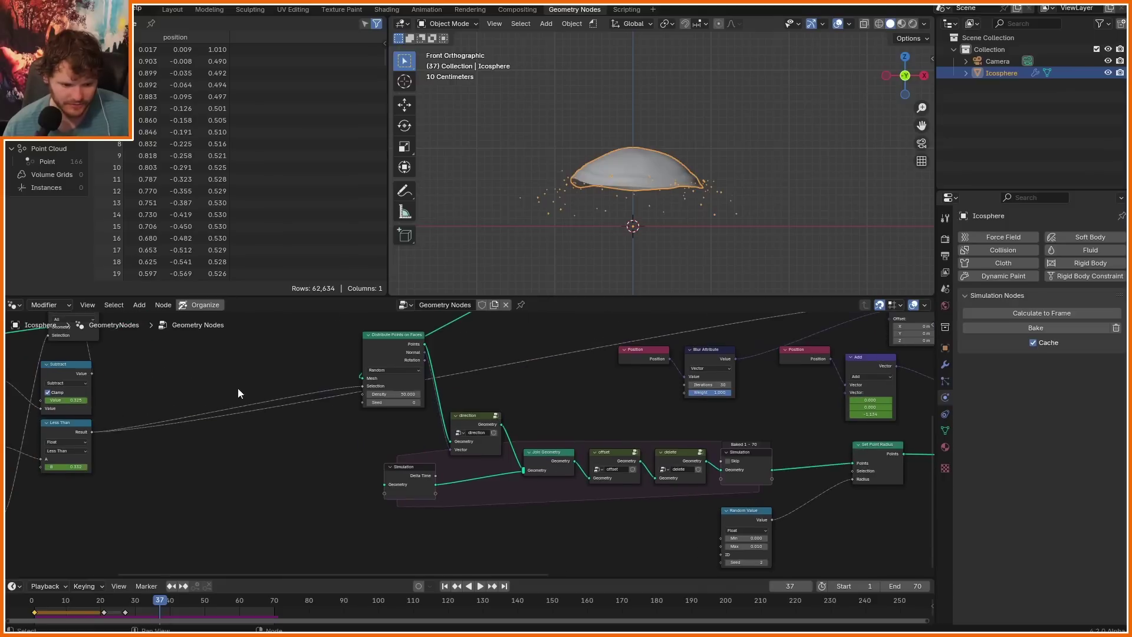
pyautogui.scroll(4, 411, 402)
pyautogui.moveTo(410, 402); pyautogui.dragTo(432, 445, button='middle')
pyautogui.scroll(1, 432, 446)
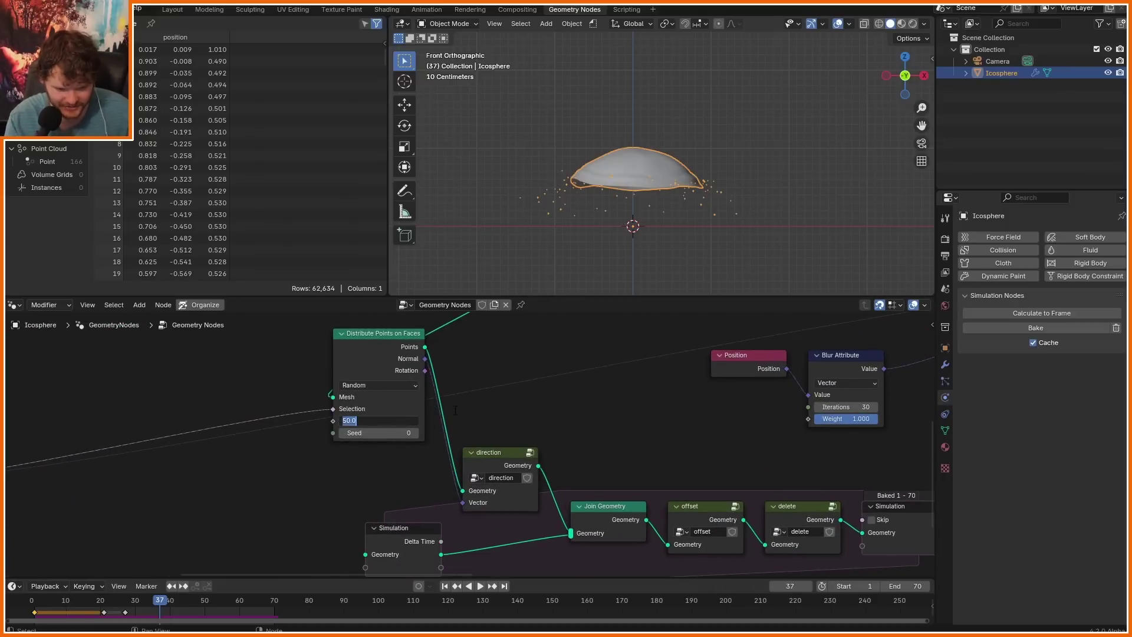
pyautogui.write('300')
pyautogui.press('Return')
# - Save the file, rebake the simulation nodes and replay the popping animation from the start
pyautogui.hotkey('ctrl', 's')
pyautogui.click(1063, 329)
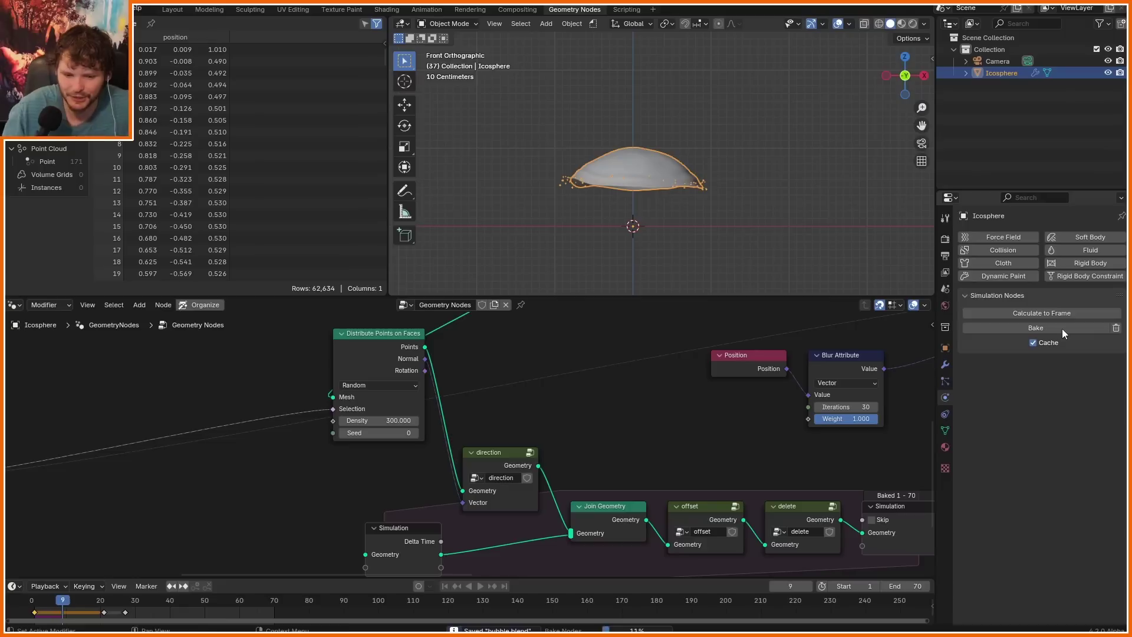
pyautogui.press('space')
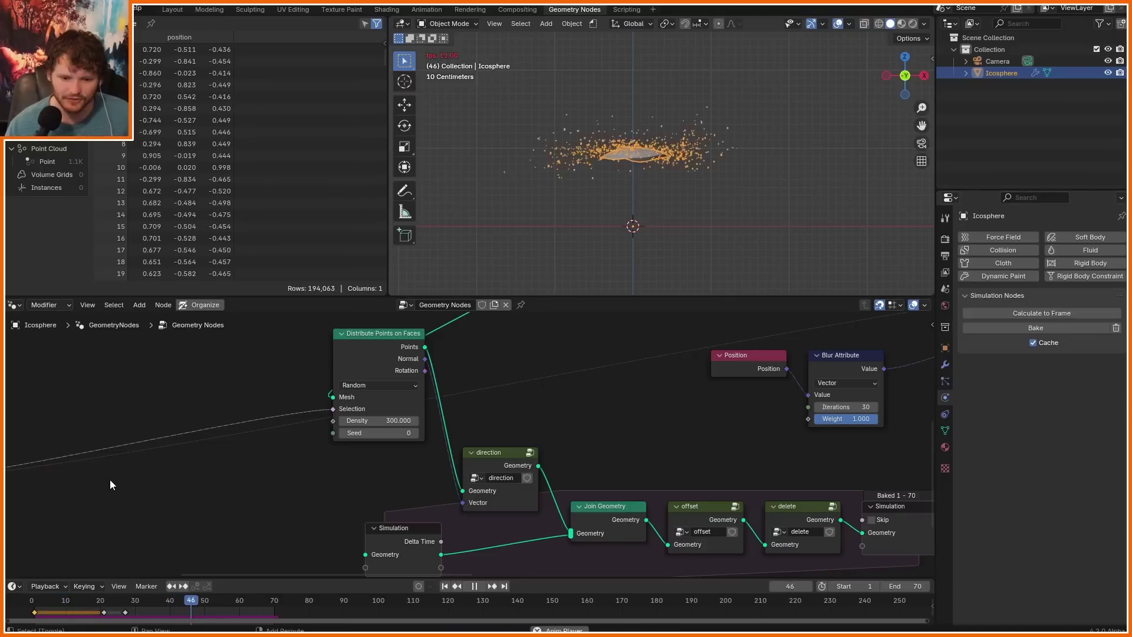
pyautogui.hotkey('shift', 'Left')
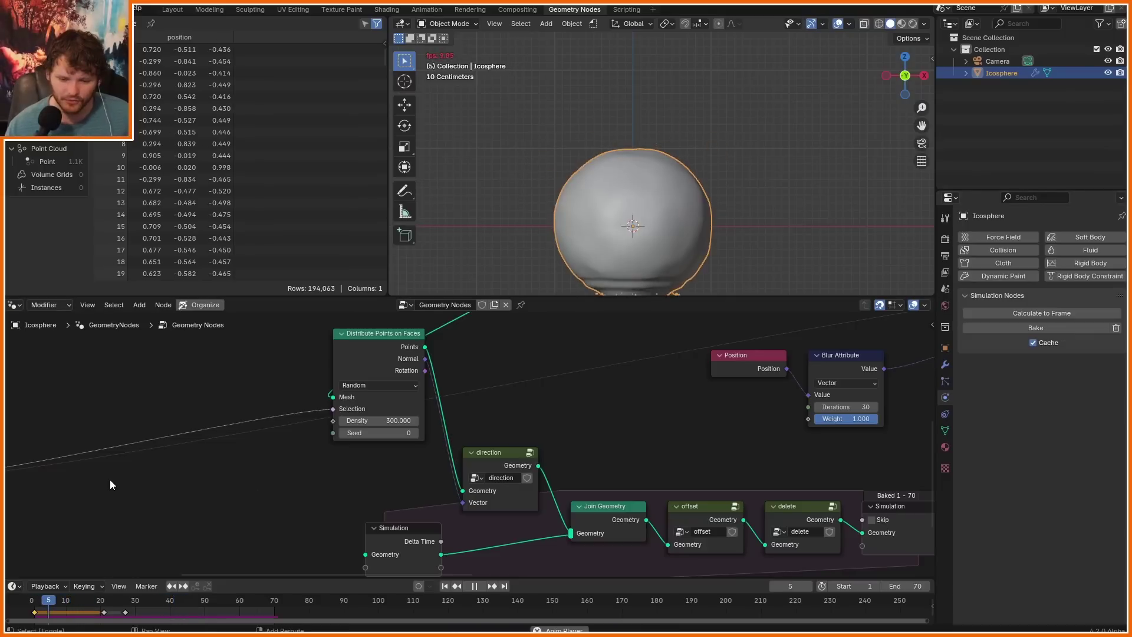
pyautogui.click(772, 183)
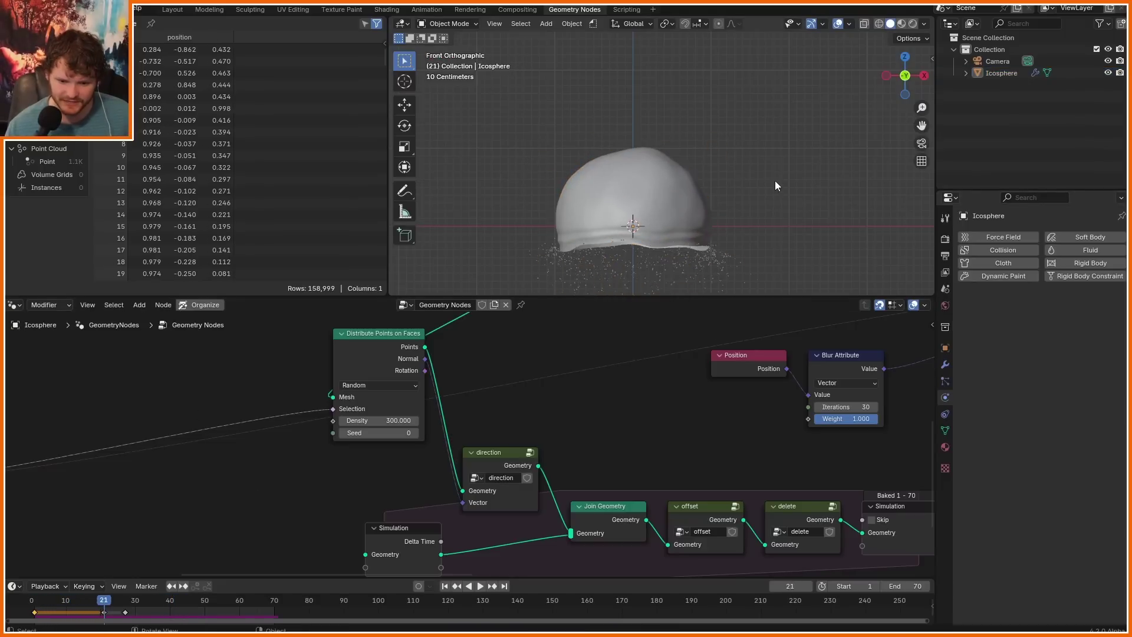
pyautogui.press('space')
# - Scale the Random Value node's Max for the droplet radius to 0.01*.7 and replay the animation
pyautogui.scroll(-7, 743, 465)
pyautogui.moveTo(743, 465); pyautogui.dragTo(353, 486, button='middle')
pyautogui.scroll(1, 319, 443)
pyautogui.moveTo(59, 482); pyautogui.dragTo(492, 495, button='middle')
pyautogui.scroll(5, 493, 495)
pyautogui.moveTo(389, 455); pyautogui.dragTo(607, 318, button='middle')
pyautogui.scroll(4, 606, 319)
pyautogui.scroll(1, 643, 230)
pyautogui.keyDown('shift'); pyautogui.moveTo(653, 207); pyautogui.dragTo(660, 158, button='middle'); pyautogui.keyUp('shift')
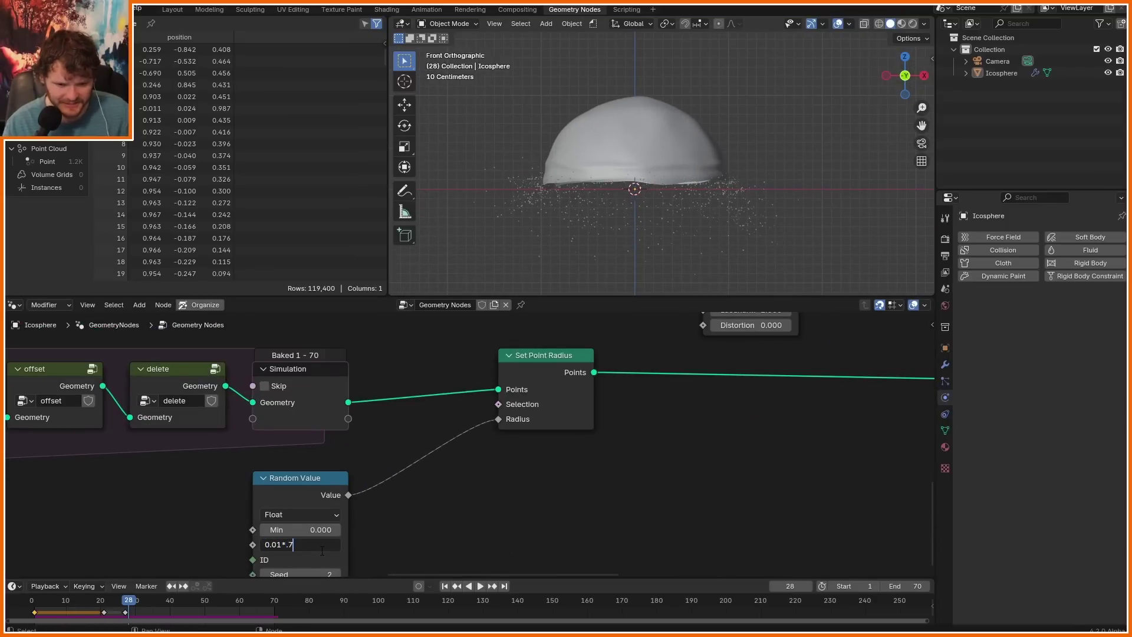
pyautogui.press('Return')
pyautogui.press('space')
pyautogui.press('space')
# - Insert a Set Material node between Set Point Radius and Join Geometry, and assign it the bubble material
pyautogui.hotkey('shift', 'a')
pyautogui.write('s')
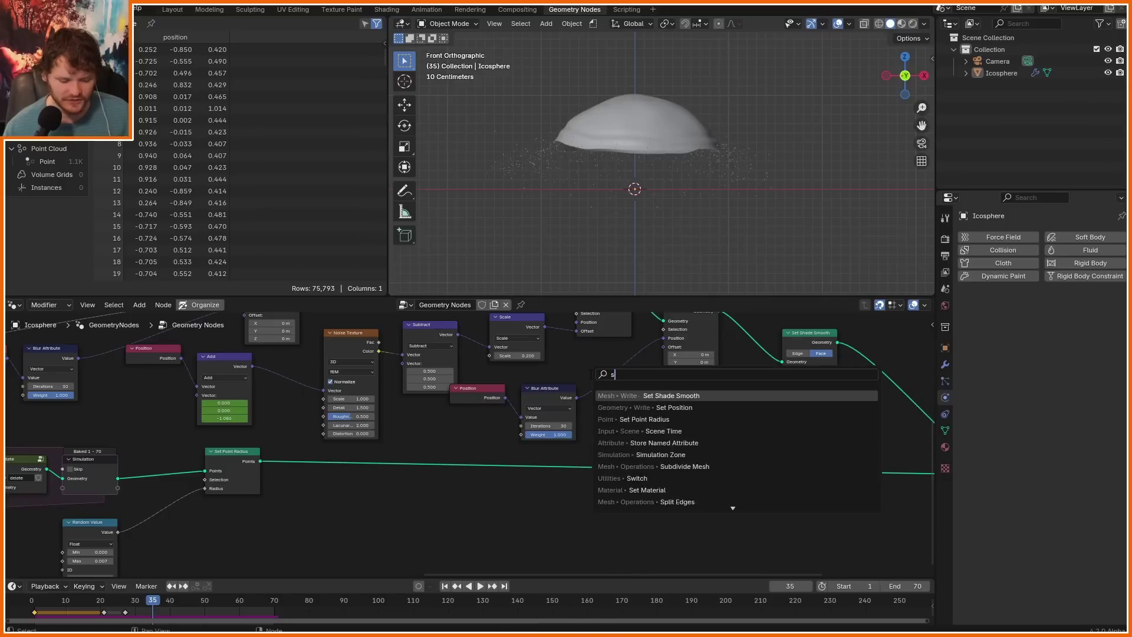
pyautogui.write('e m')
pyautogui.press('Return')
pyautogui.click(776, 435)
pyautogui.moveTo(794, 467); pyautogui.dragTo(468, 416, button='middle')
pyautogui.scroll(6, 468, 415)
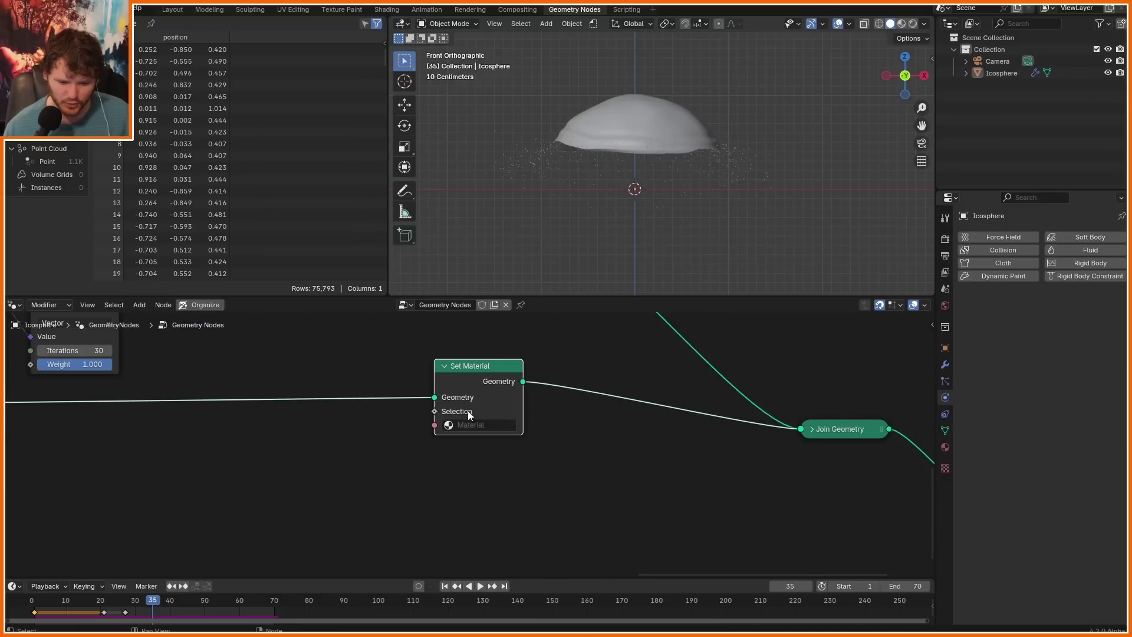
pyautogui.click(472, 424)
pyautogui.click(466, 444)
# - In the water material's shader, set the Thin Film thickness to 0 and the Principled BSDF's IOR to 1.33
pyautogui.click(386, 10)
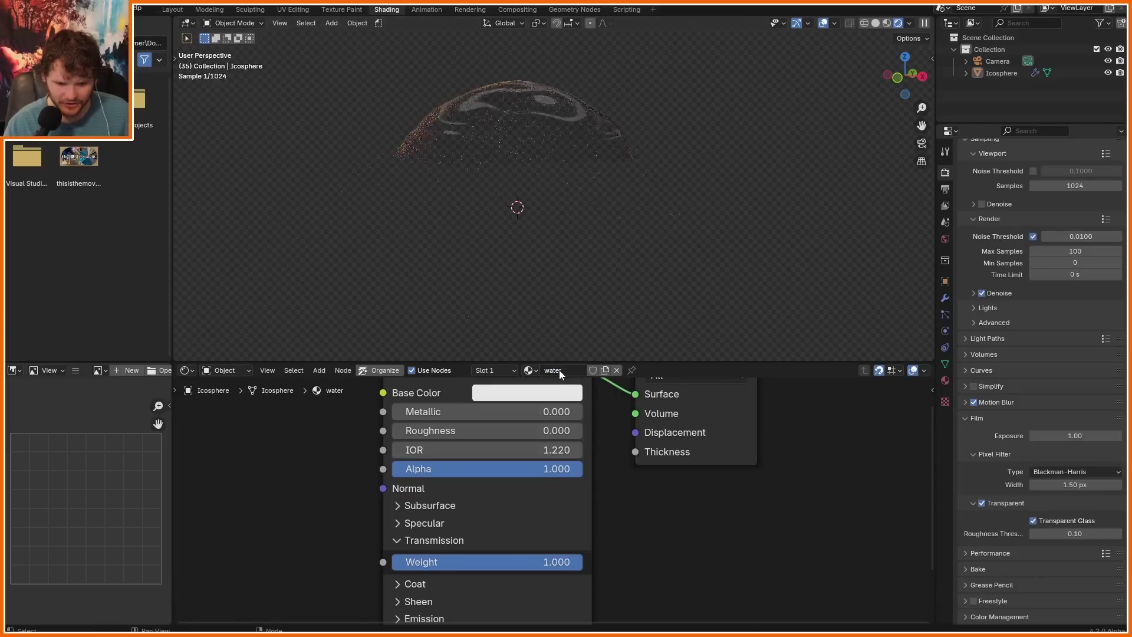
pyautogui.scroll(-3, 495, 513)
pyautogui.moveTo(510, 591); pyautogui.dragTo(475, 541, button='middle')
pyautogui.scroll(2, 481, 554)
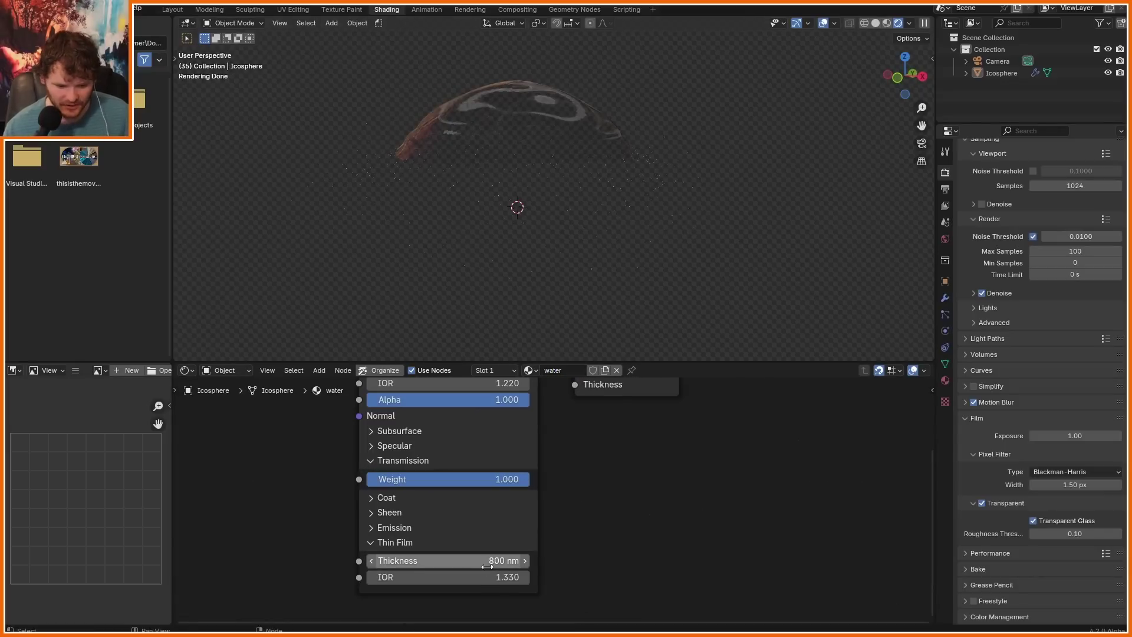
pyautogui.click(488, 563)
pyautogui.write('0')
pyautogui.press('Return')
pyautogui.moveTo(437, 397); pyautogui.dragTo(529, 504, button='middle')
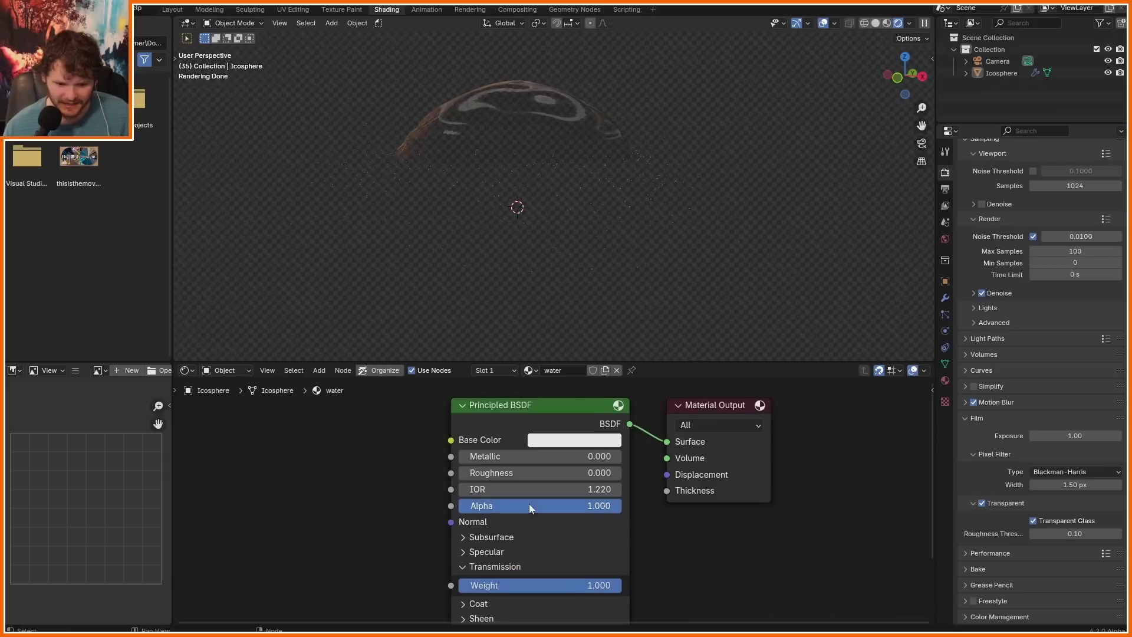
pyautogui.click(526, 490)
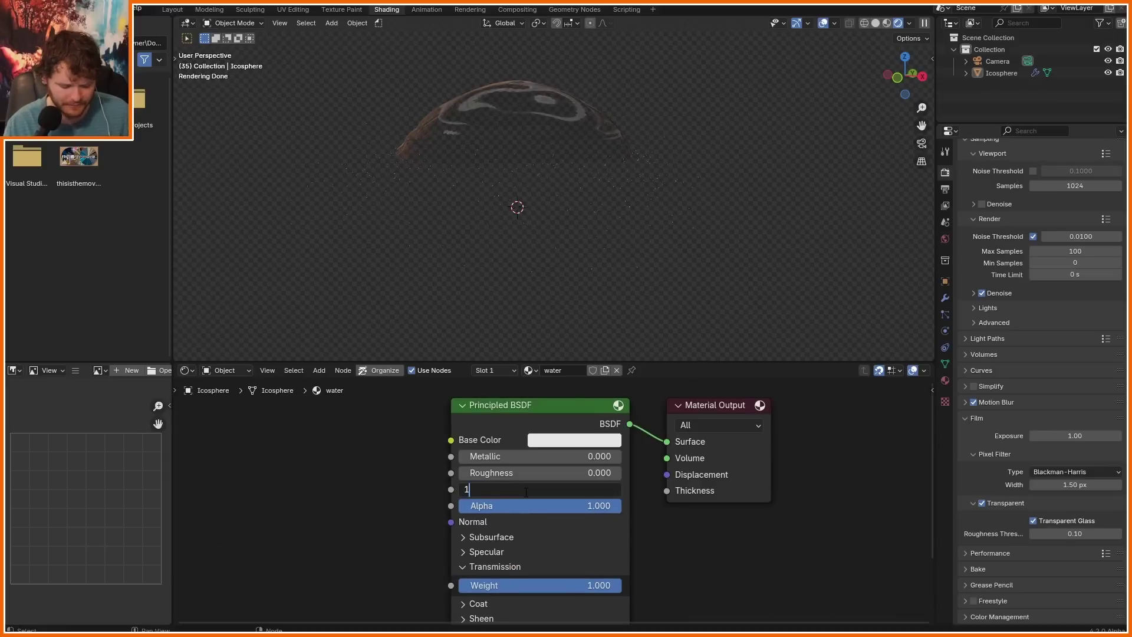
pyautogui.press('Return')
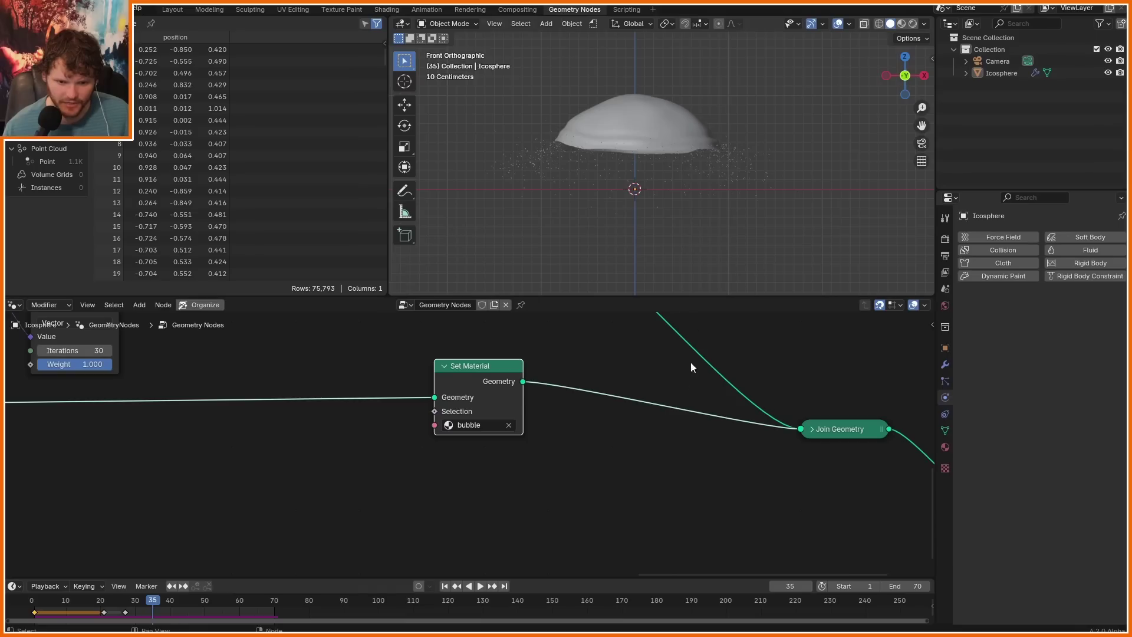
# - Assign the water material to the droplets' Set Material node, then save the file from the shading workspace
pyautogui.click(489, 425)
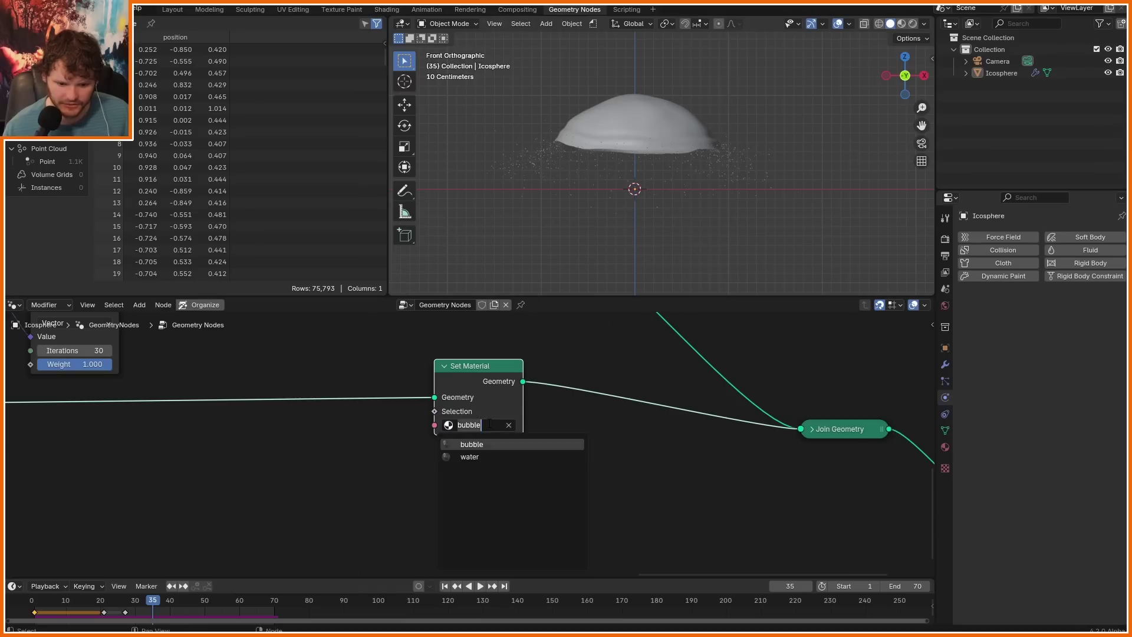
pyautogui.click(472, 457)
pyautogui.click(386, 9)
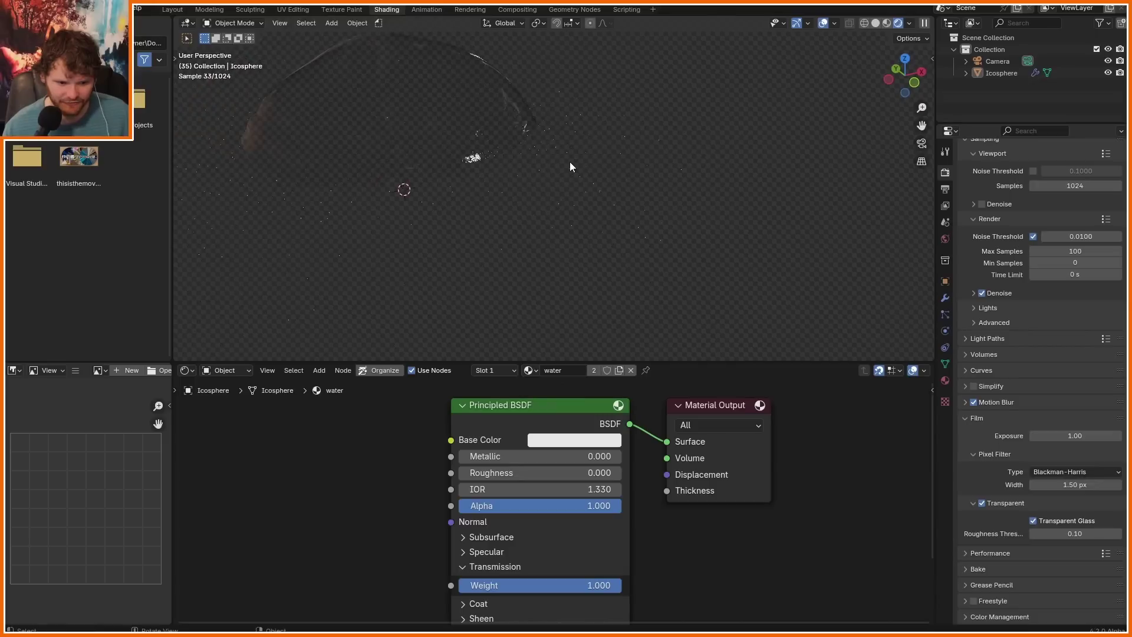
pyautogui.hotkey('ctrl', 's')
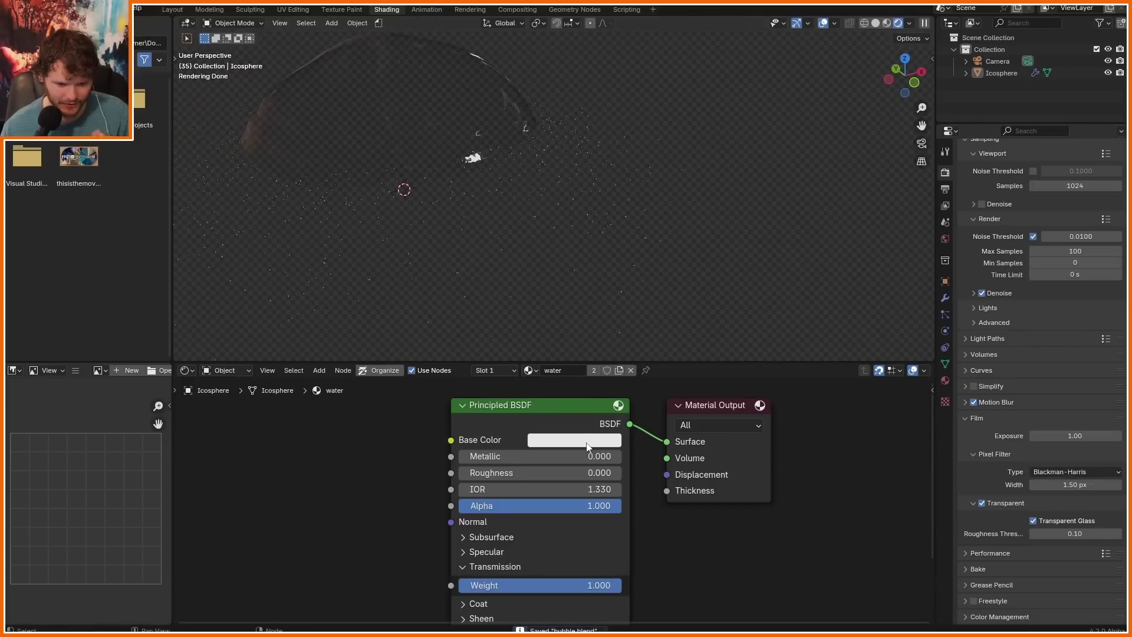
# - Switch the Icosphere's material slot back to the bubble material and set its base color to white
pyautogui.click(588, 447)
pyautogui.click(350, 87)
pyautogui.click(528, 371)
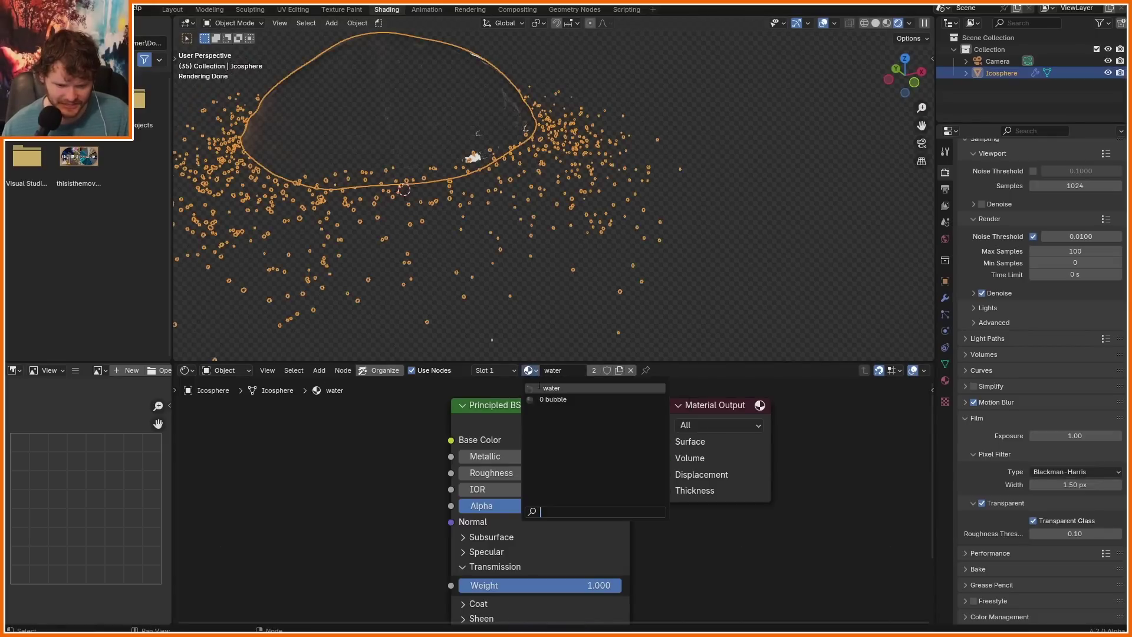
pyautogui.click(553, 399)
pyautogui.click(592, 440)
pyautogui.click(678, 209)
pyautogui.click(804, 159)
# - Enable compositing nodes and insert an Alpha Over node between Render Layers and Composite
pyautogui.click(517, 9)
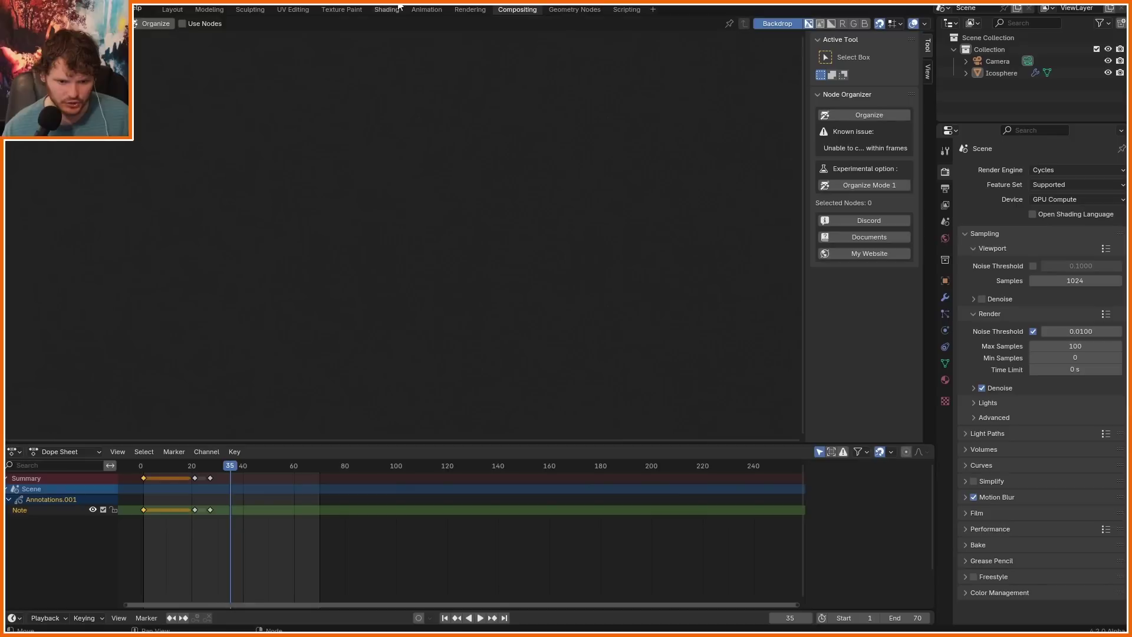
pyautogui.click(206, 26)
pyautogui.moveTo(448, 250); pyautogui.dragTo(134, 212)
pyautogui.hotkey('shift', 'a')
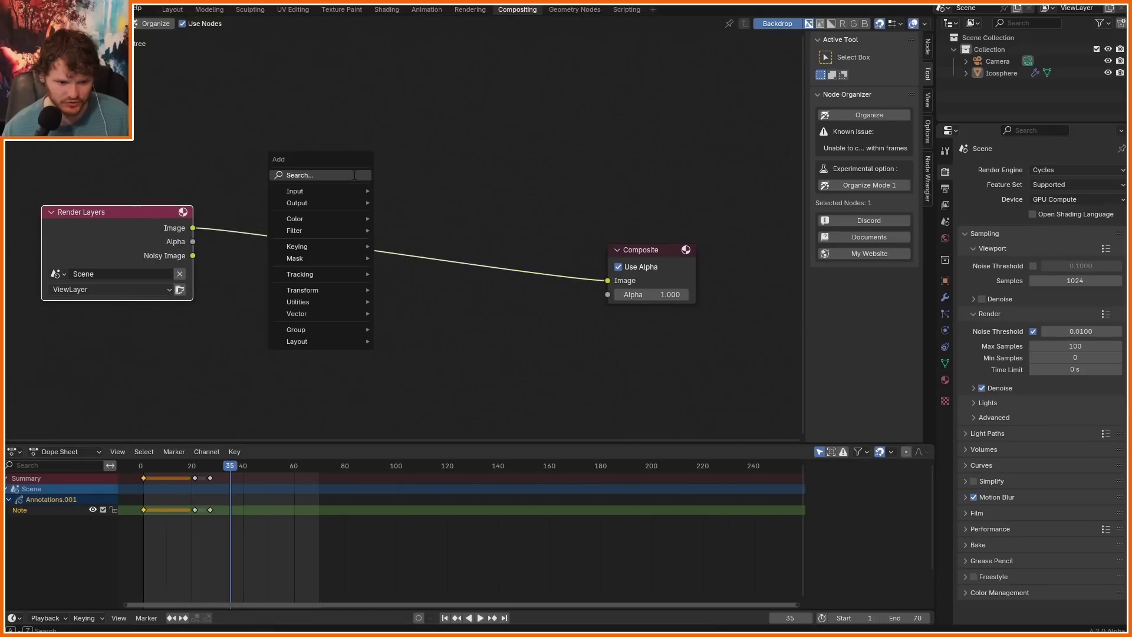
pyautogui.write('a')
pyautogui.press('Return')
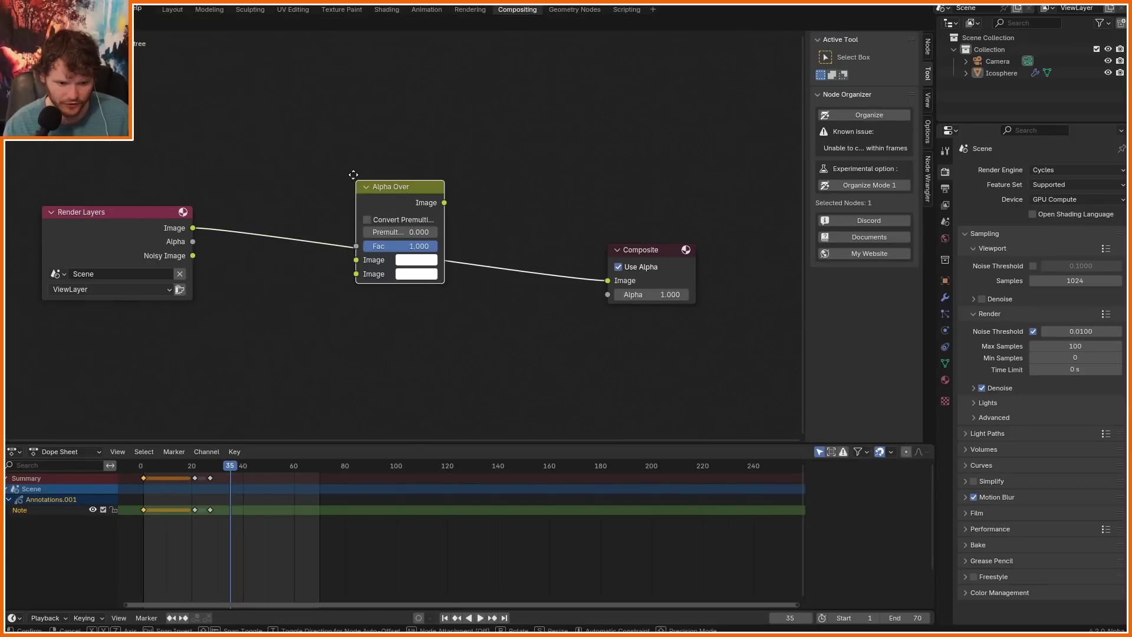
pyautogui.click(383, 287)
# - Move the render image to Alpha Over's second Image input and set the first Image color to black
pyautogui.moveTo(355, 260); pyautogui.dragTo(356, 273)
pyautogui.click(424, 261)
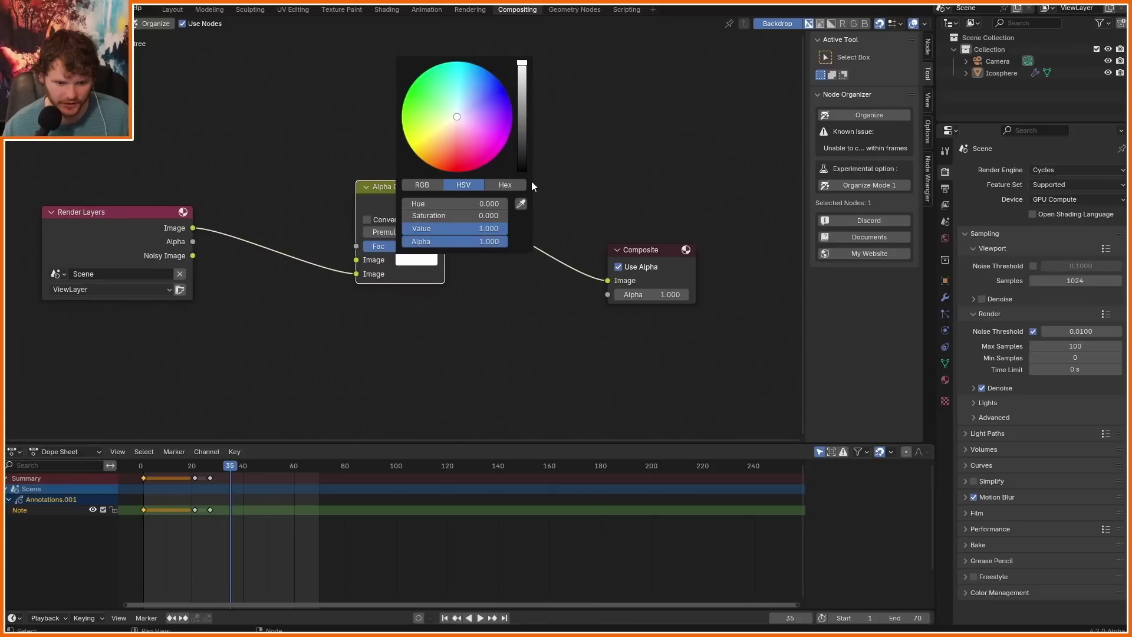
pyautogui.click(521, 172)
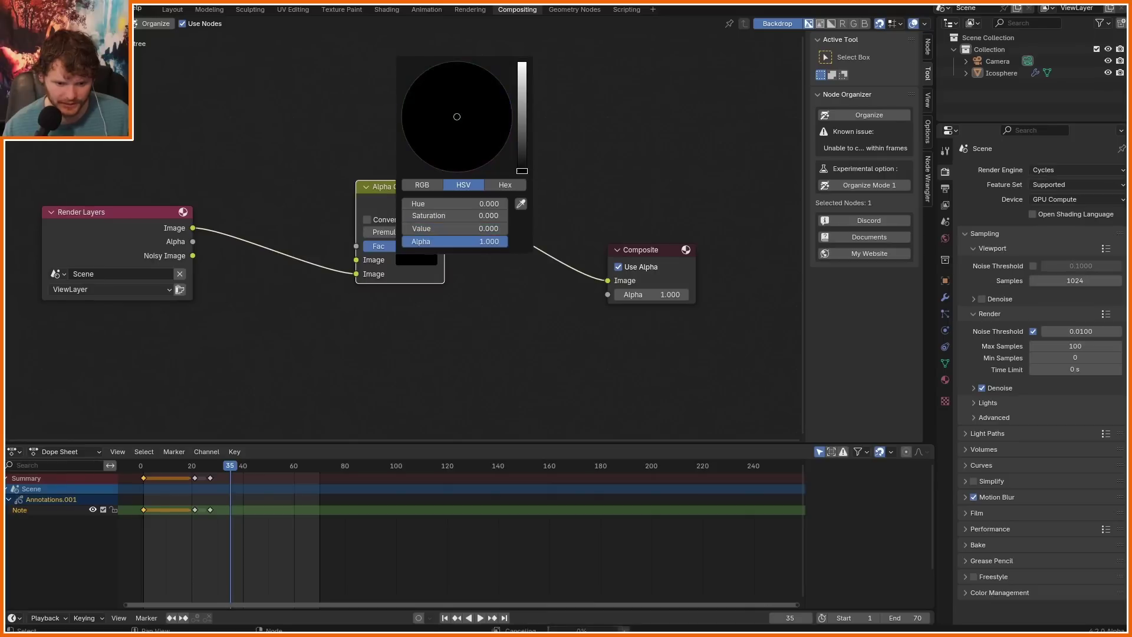
# - Display the Layout viewport in rendered shading with the viewport compositor set to Always
pyautogui.click(173, 9)
pyautogui.click(898, 23)
pyautogui.click(908, 23)
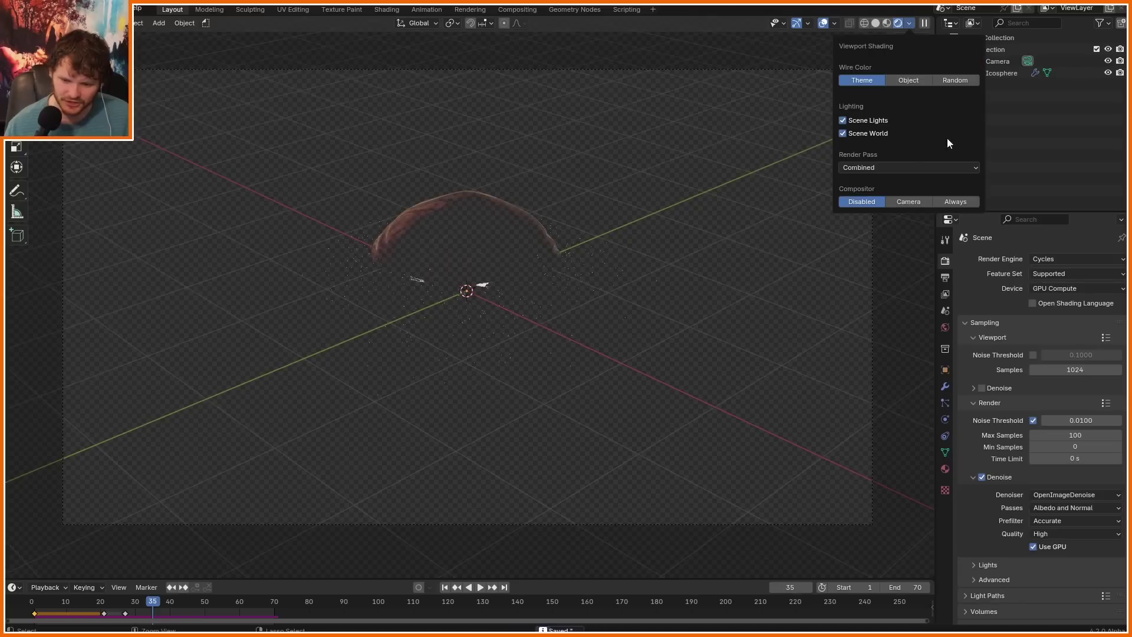
pyautogui.click(944, 200)
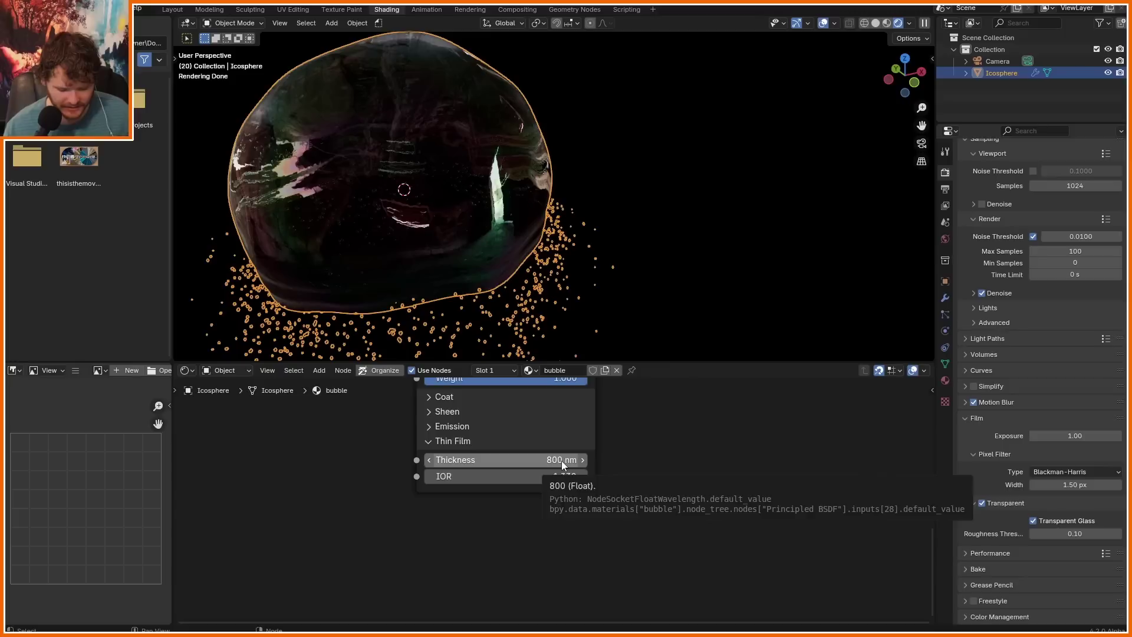
# - Set the IOR of the bubble material's Principled BSDF to 1.05
pyautogui.moveTo(627, 614); pyautogui.dragTo(630, 636, button='middle')
pyautogui.click(661, 500)
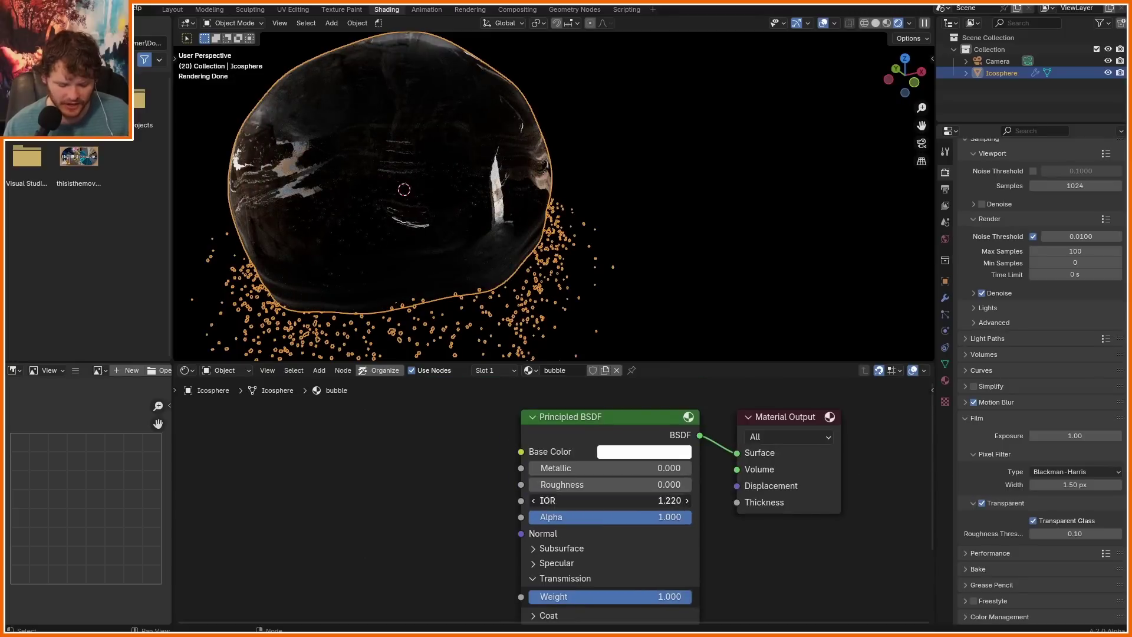
pyautogui.write('.06')
pyautogui.press('Return')
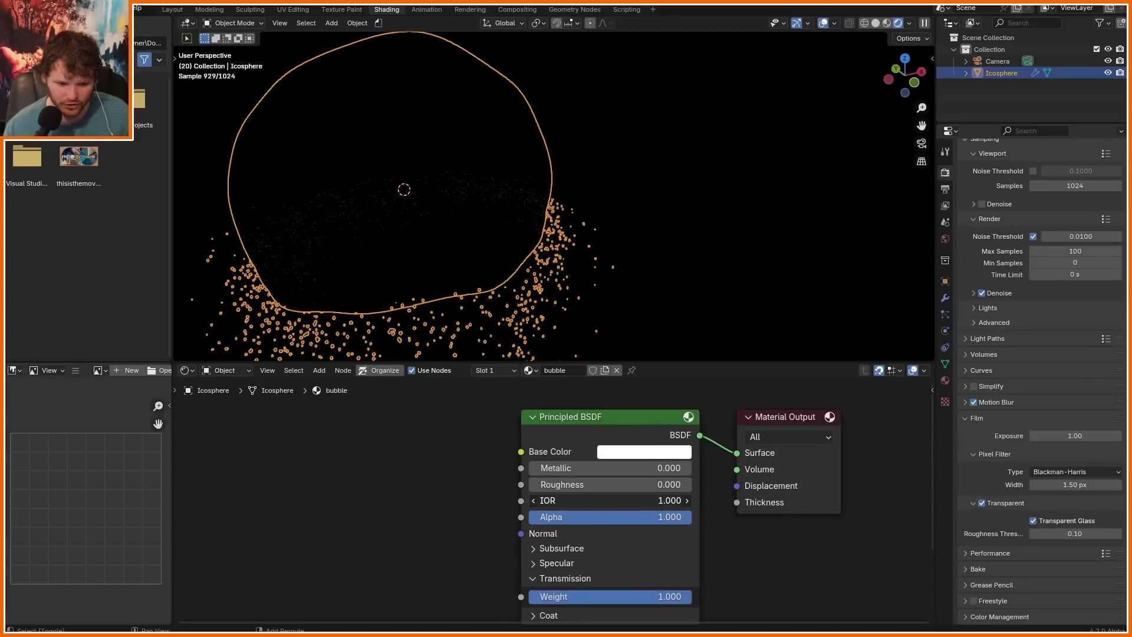
pyautogui.click(647, 500)
pyautogui.write('1.0')
pyautogui.press('Return')
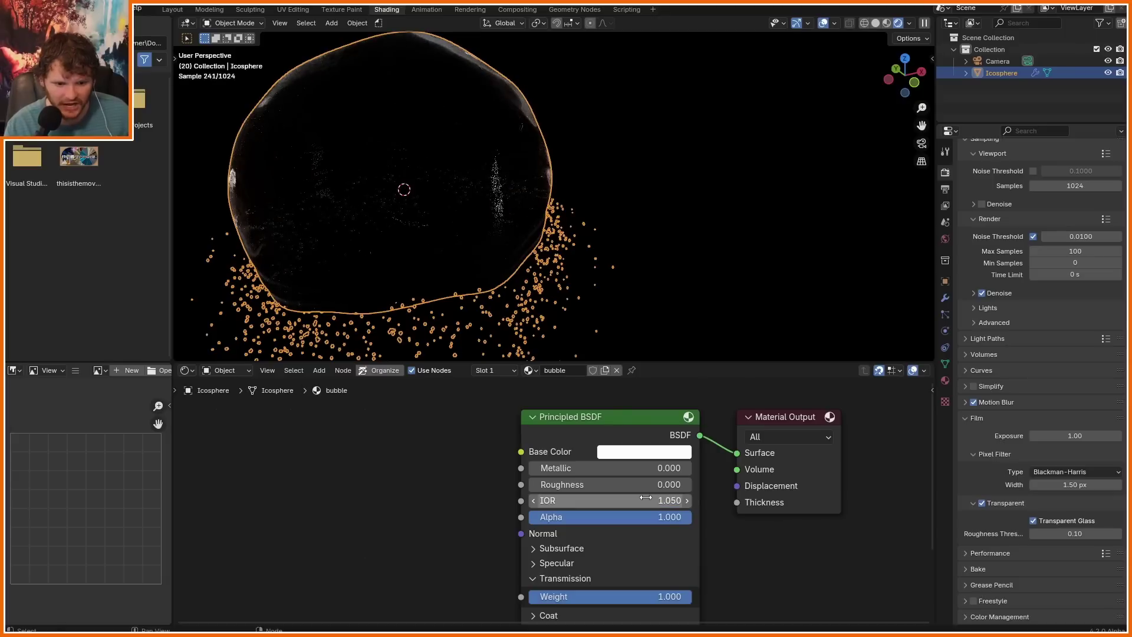
# - Set the bubble material's Thin Film thickness to 500 nm and its Thin Film IOR to 1.1
pyautogui.moveTo(646, 500); pyautogui.dragTo(619, 335, button='middle')
pyautogui.click(641, 514)
pyautogui.write('500')
pyautogui.press('Return')
pyautogui.click(641, 514)
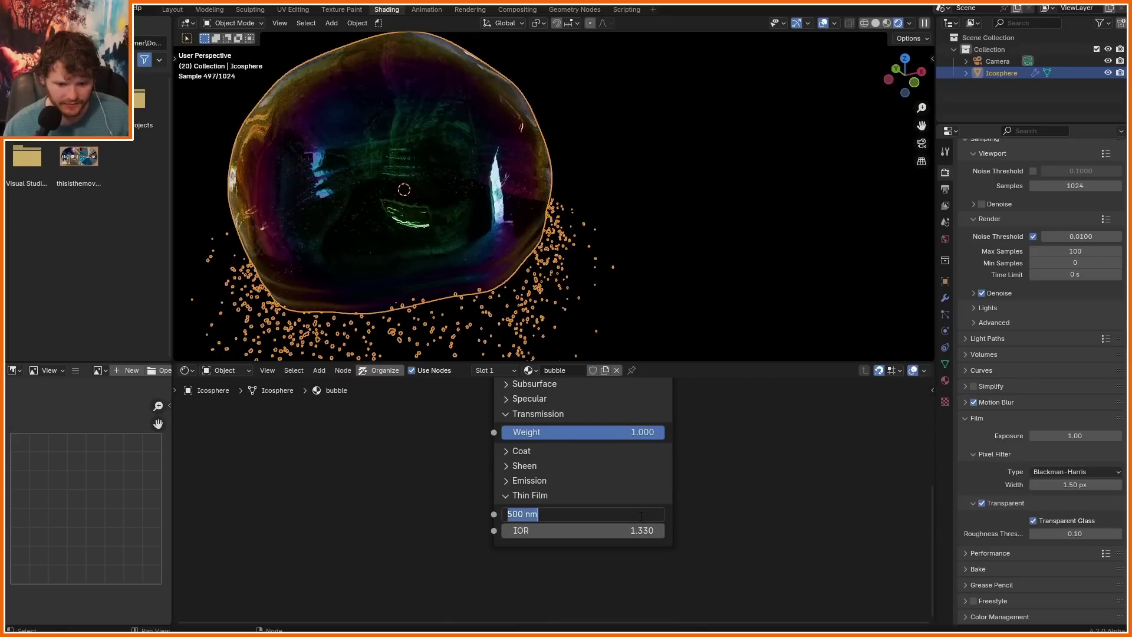
pyautogui.press('Escape')
pyautogui.keyDown('shift'); pyautogui.moveTo(641, 530); pyautogui.dragTo(596, 530); pyautogui.keyUp('shift')
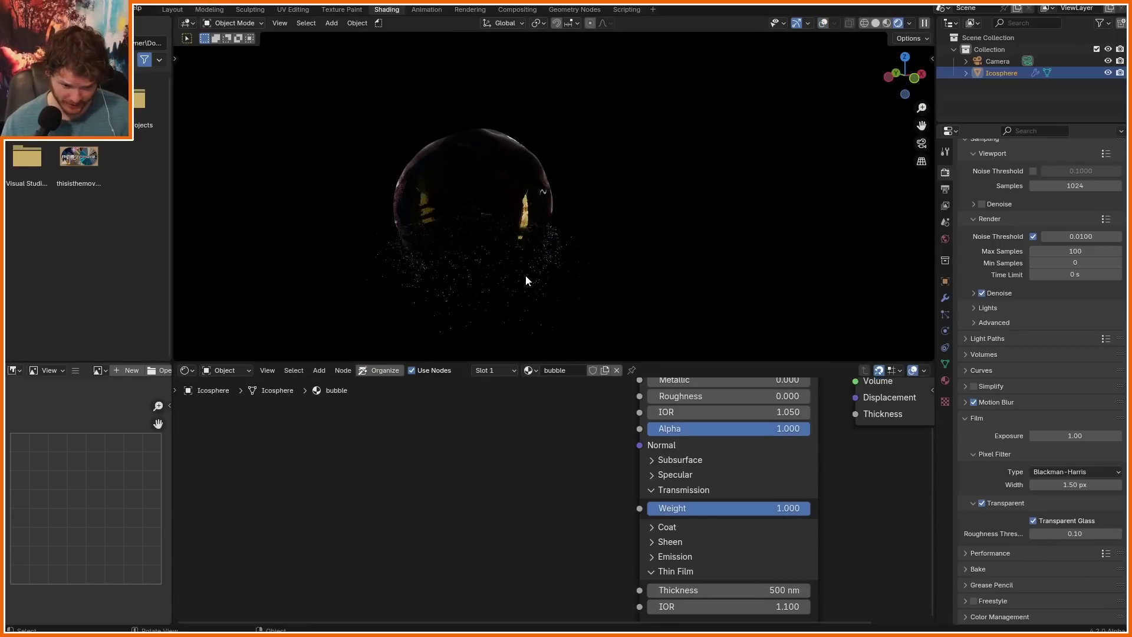
# - Add a Noise Texture node to the bubble material and preview its Fac output on the bubble
pyautogui.hotkey('shift', 'a')
pyautogui.write('noise')
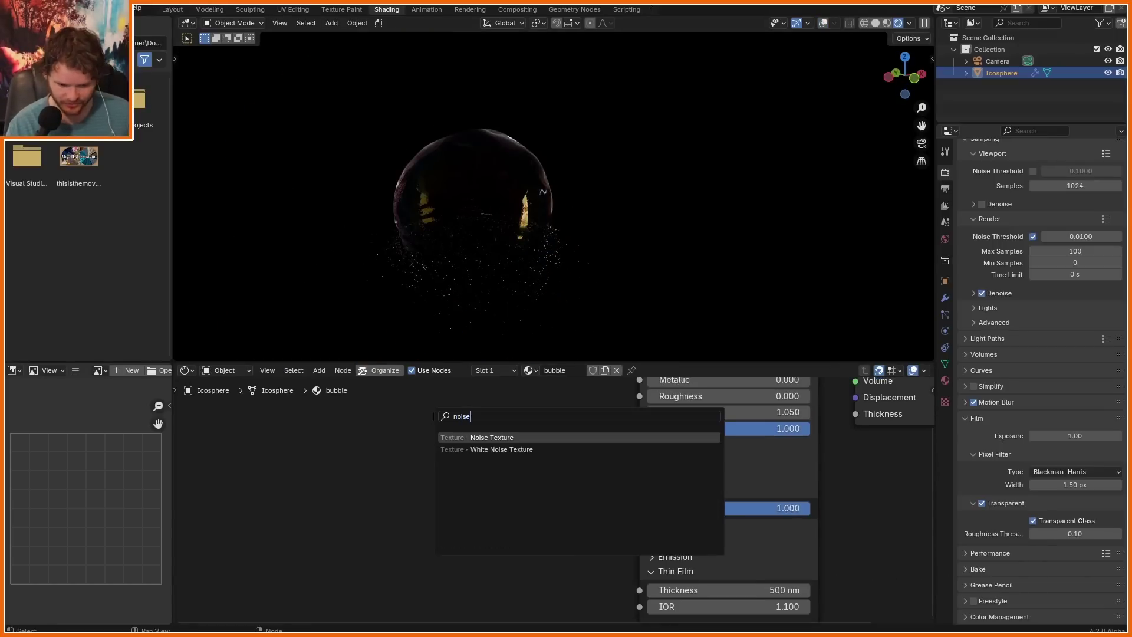
pyautogui.press('Return')
pyautogui.click(289, 458)
pyautogui.moveTo(334, 452); pyautogui.dragTo(639, 397)
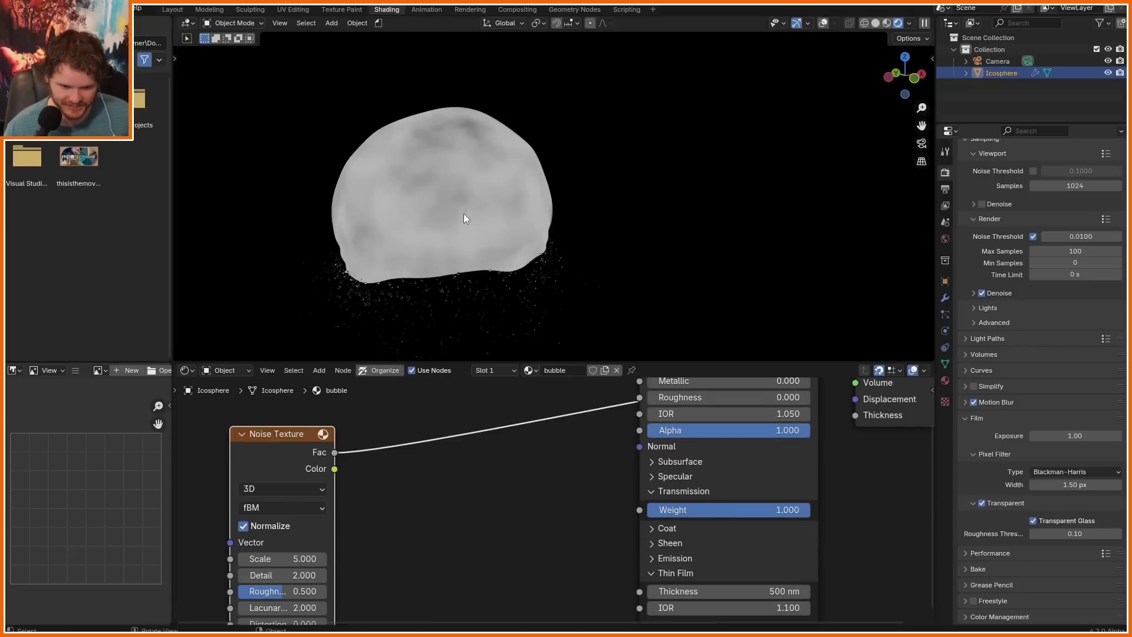
# - Insert a Bump node after the Noise Texture, with the noise Fac feeding the Bump's Height
pyautogui.hotkey('shift', 'a')
pyautogui.write('bump')
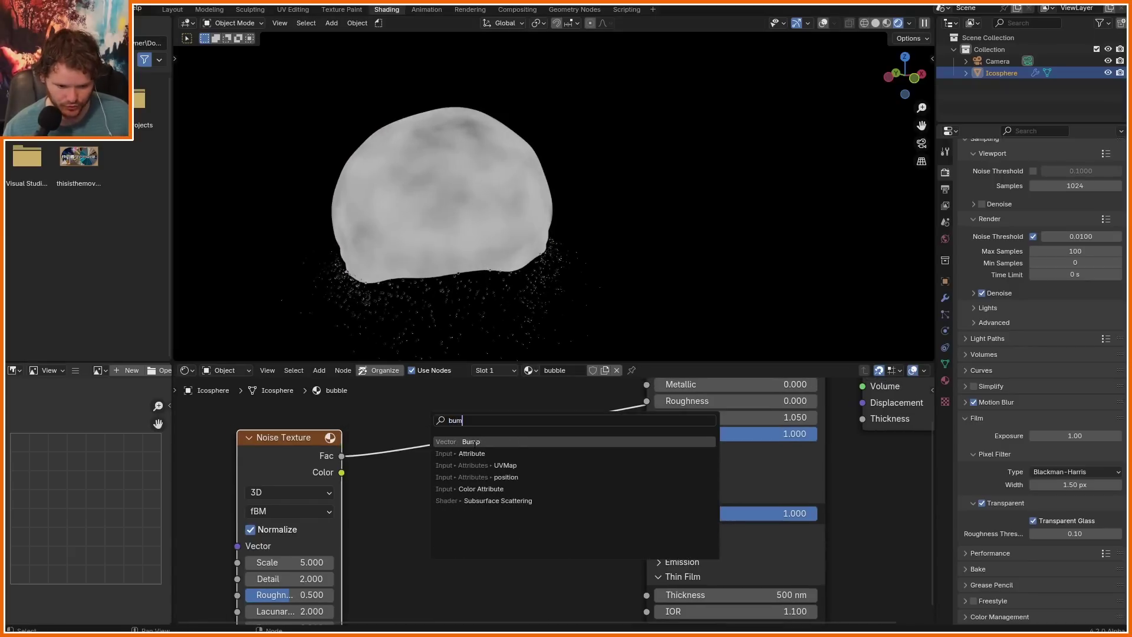
pyautogui.press('Return')
pyautogui.click(450, 500)
pyautogui.moveTo(431, 526); pyautogui.dragTo(431, 510)
pyautogui.scroll(-1, 531, 422)
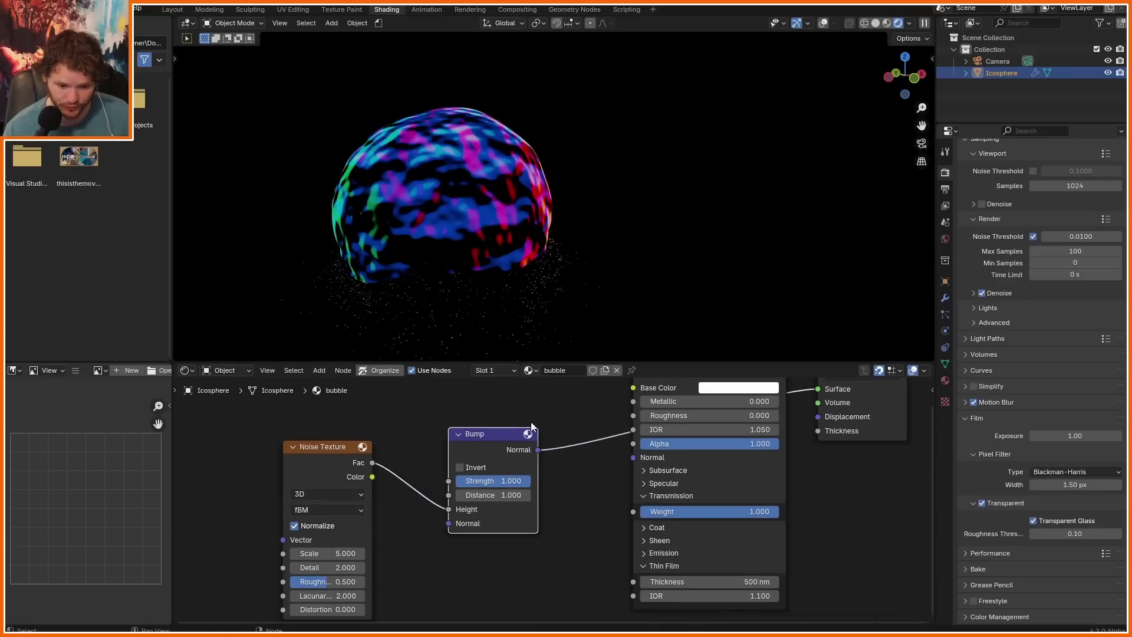
# - Set the Noise Texture's Detail to 1 and the Strength of the Bump feeding the Principled BSDF's Normal to 0.033
pyautogui.click(327, 568)
pyautogui.write('1')
pyautogui.press('Return')
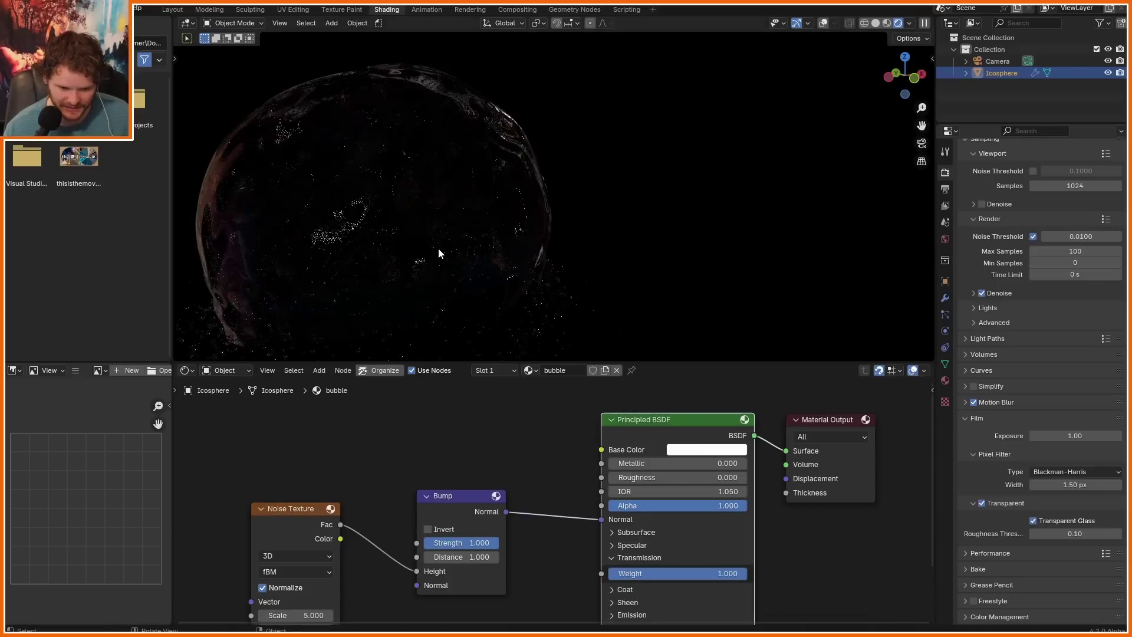
pyautogui.moveTo(437, 247); pyautogui.dragTo(477, 253, button='middle')
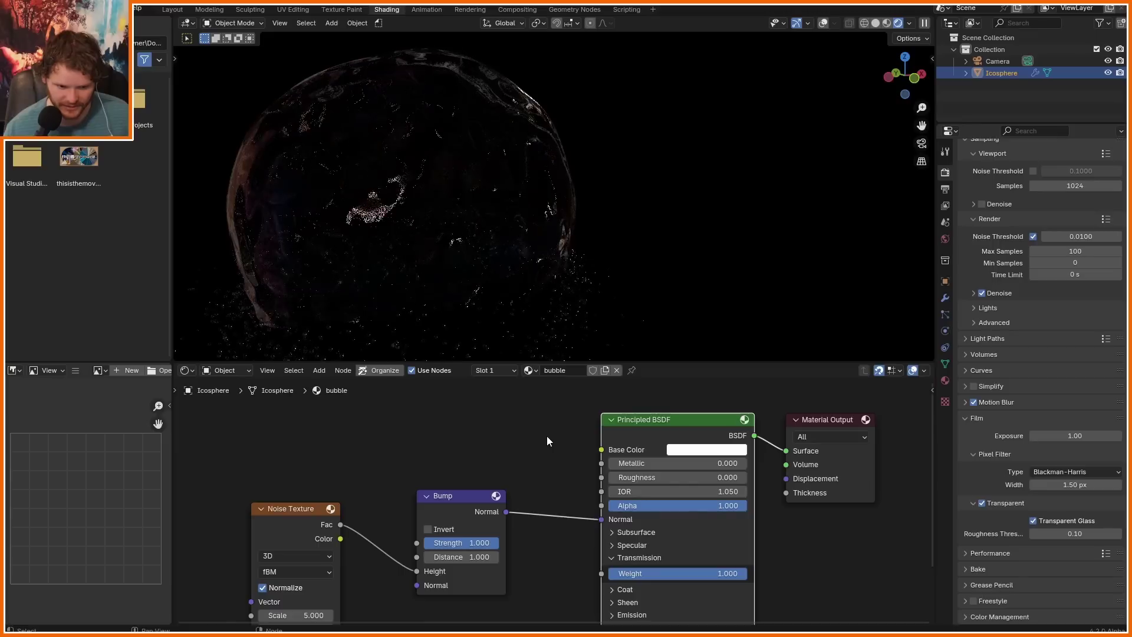
pyautogui.click(480, 543)
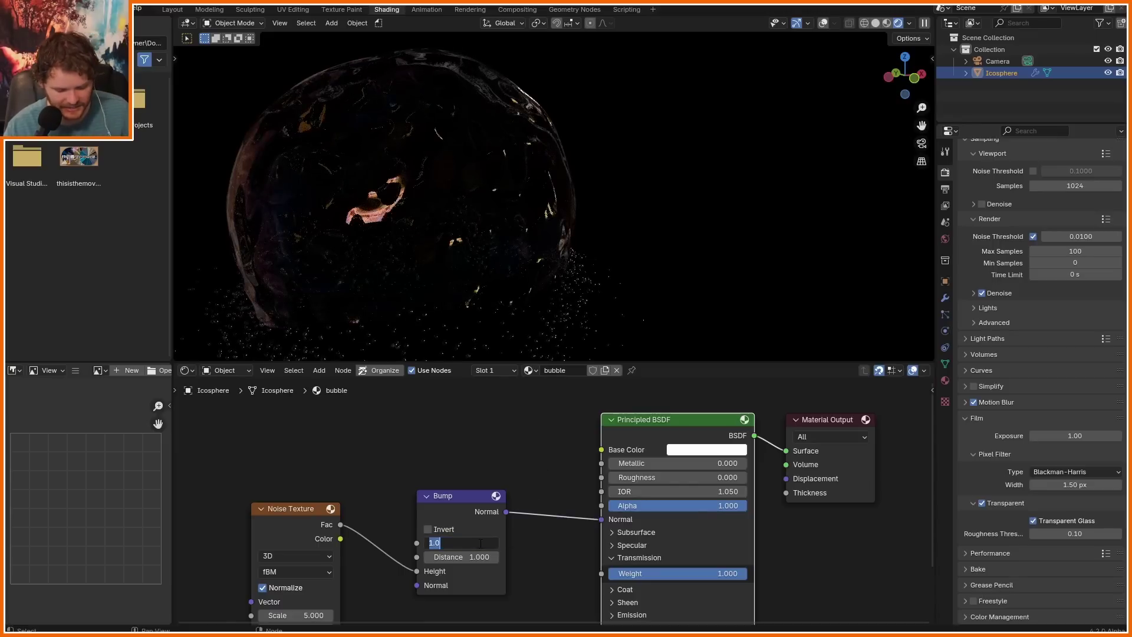
pyautogui.write('.033')
pyautogui.press('Return')
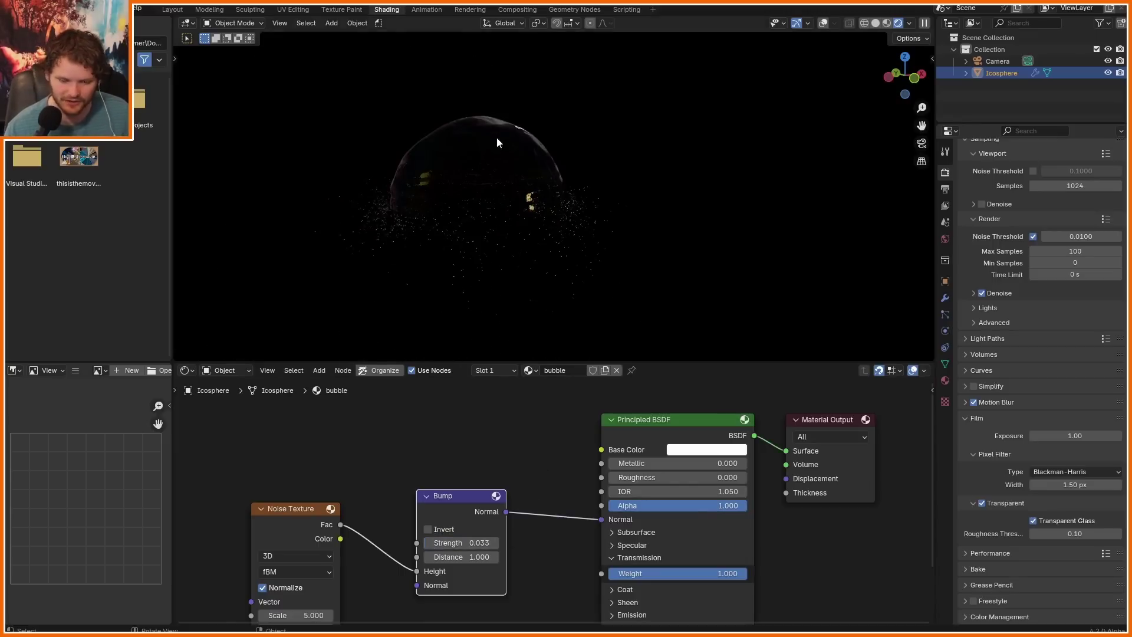
# - View the Layout scene through the camera and set the camera's focal length to about 93.8 mm
pyautogui.click(171, 10)
pyautogui.press('KP_0')
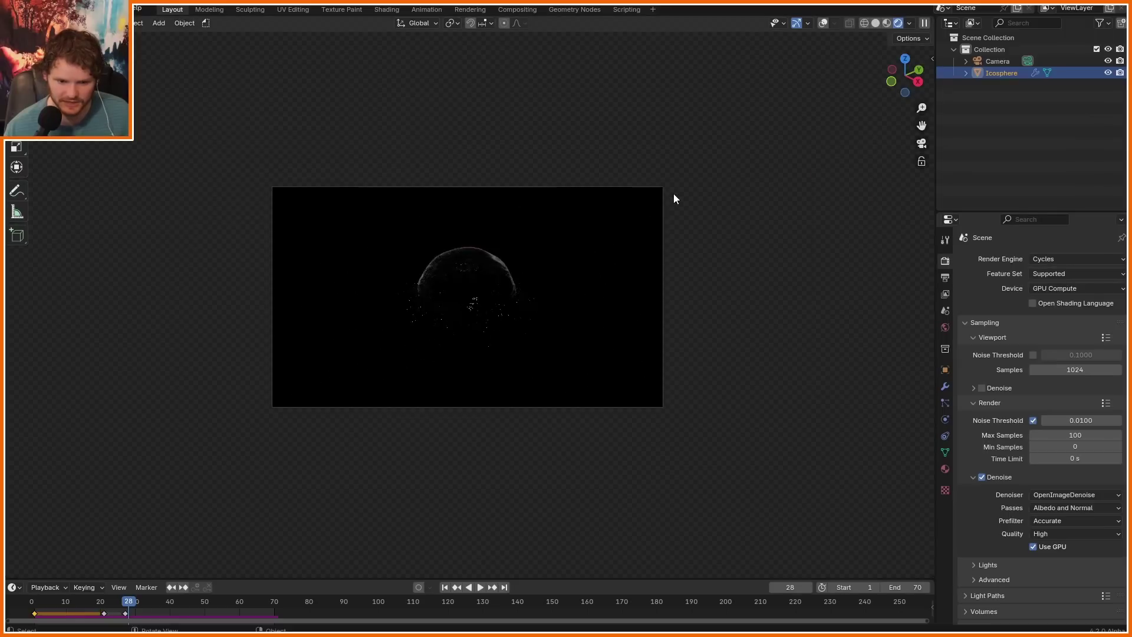
pyautogui.scroll(3, 674, 195)
pyautogui.click(984, 62)
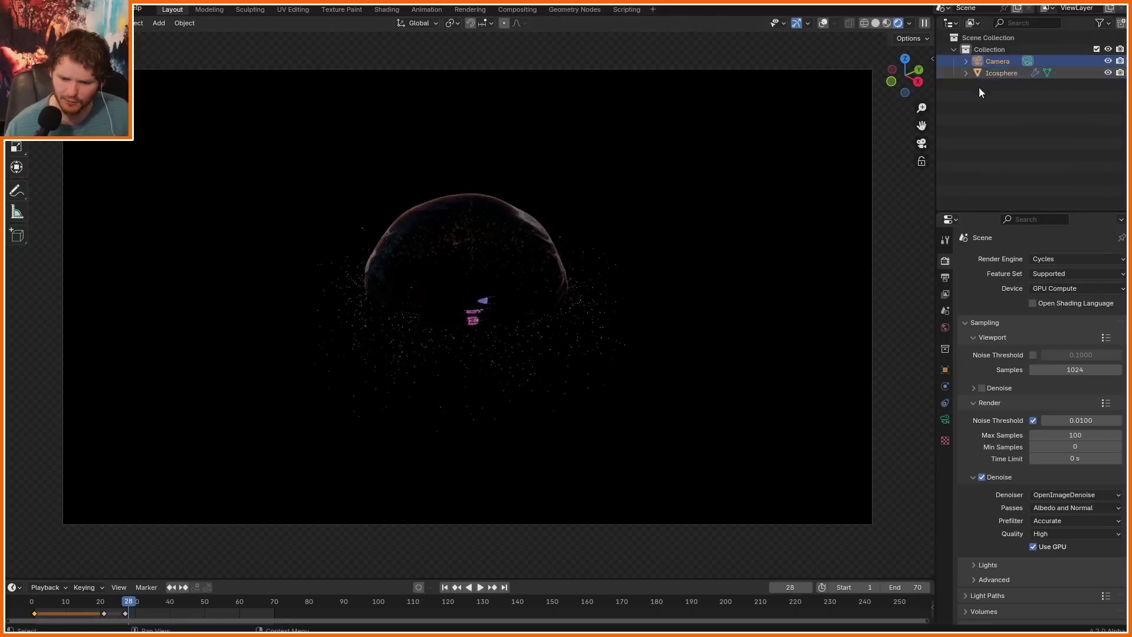
pyautogui.click(945, 419)
pyautogui.moveTo(1067, 316); pyautogui.dragTo(1096, 315)
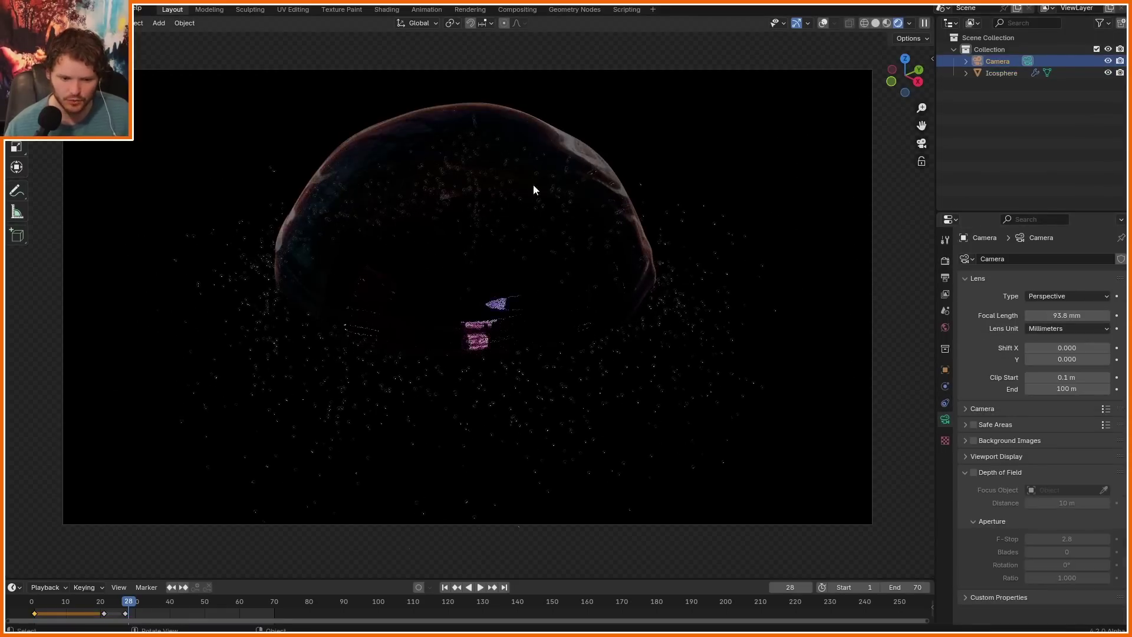
# - Rotate the Icosphere bubble by about -39.4° around the view axis and save the file
pyautogui.click(537, 178)
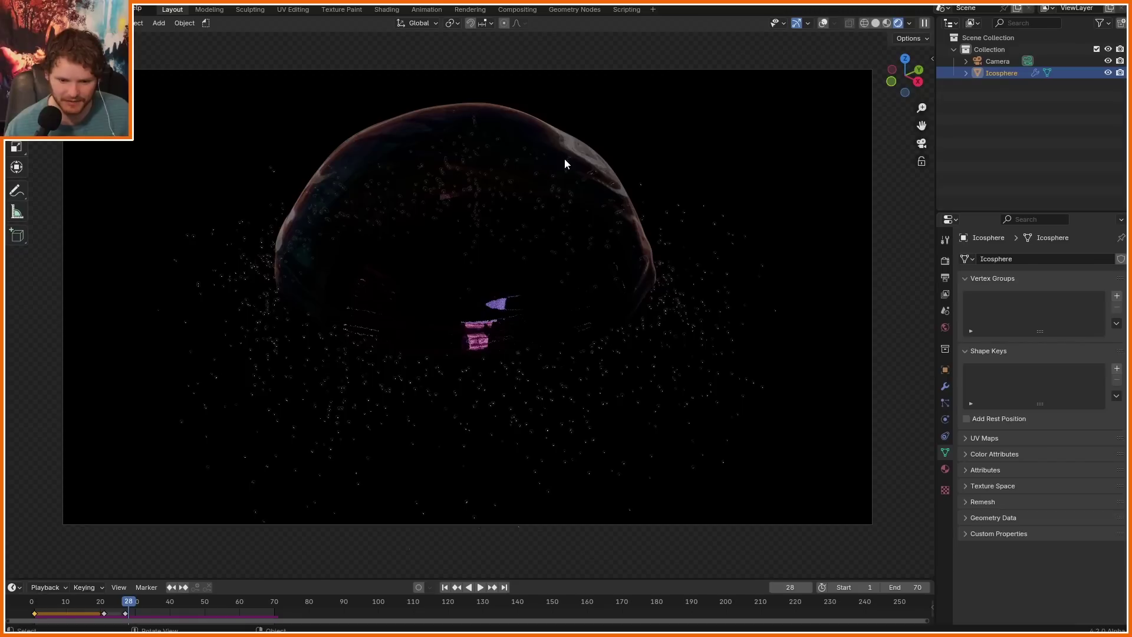
pyautogui.press('r')
pyautogui.click(453, 215)
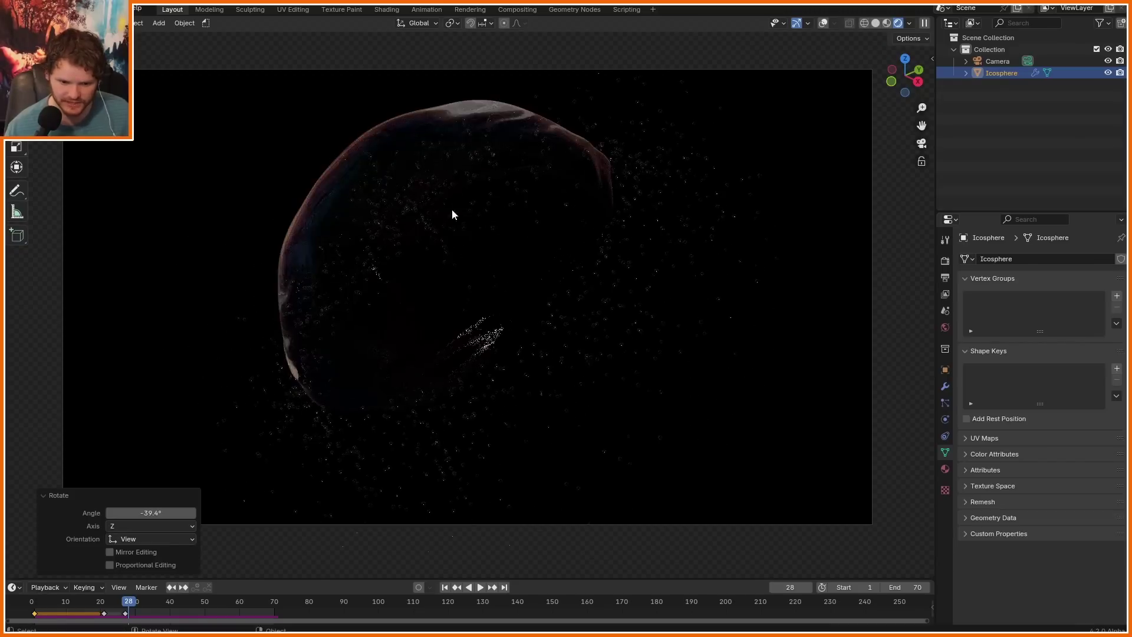
pyautogui.hotkey('ctrl', 's')
# - Enable Depth of Field on the camera and set its F-Stop to 1.0
pyautogui.click(1007, 60)
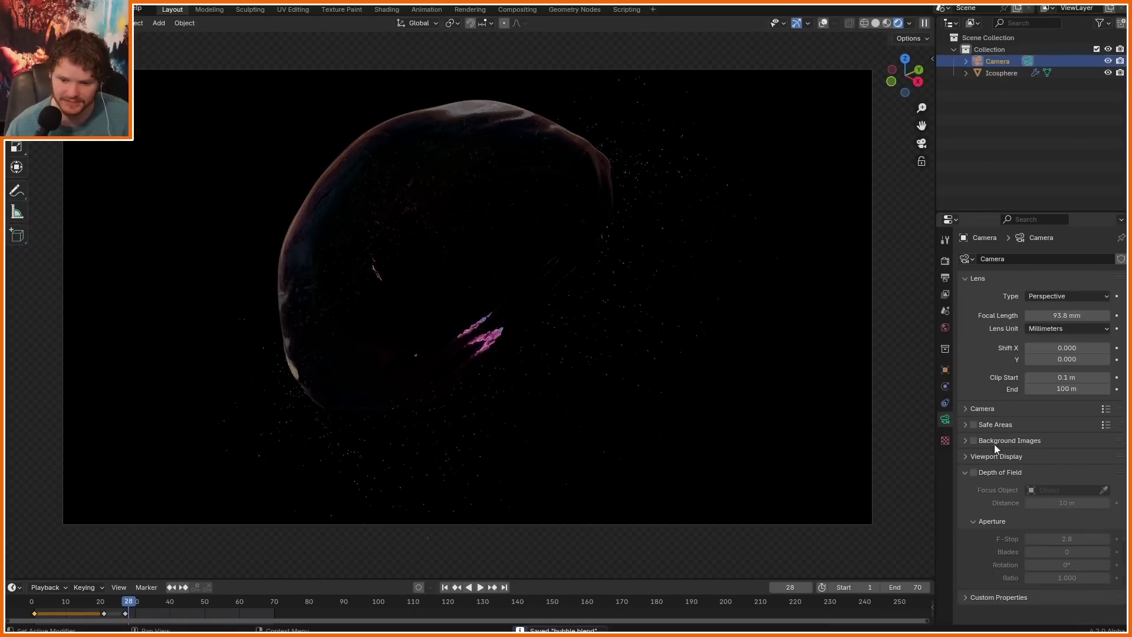
pyautogui.click(973, 472)
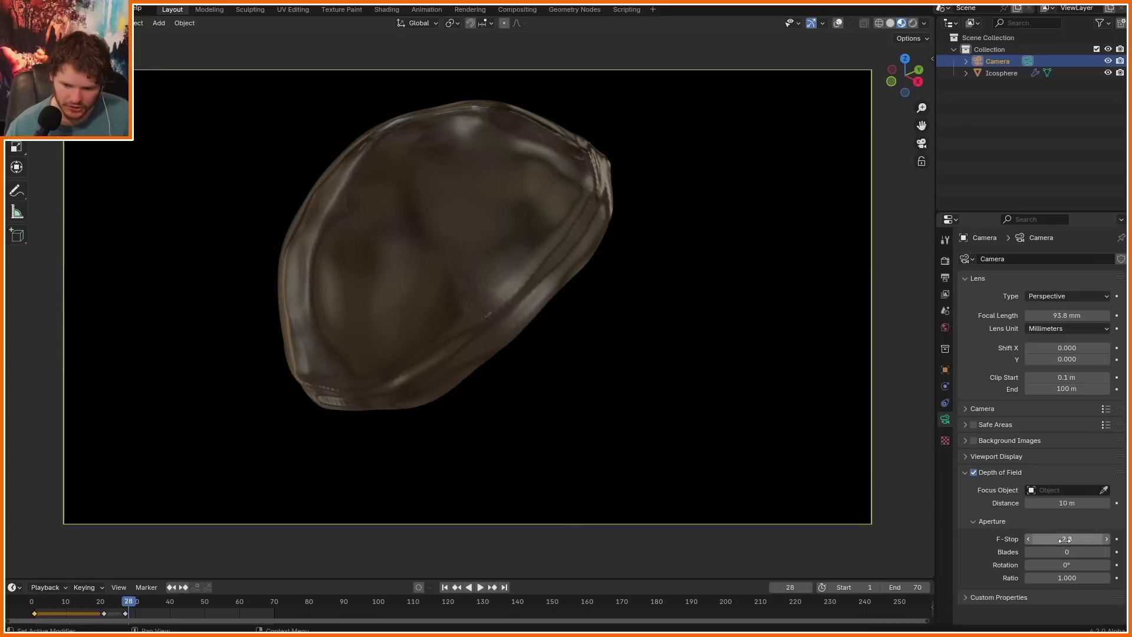
pyautogui.click(1068, 539)
pyautogui.write('1')
pyautogui.press('Return')
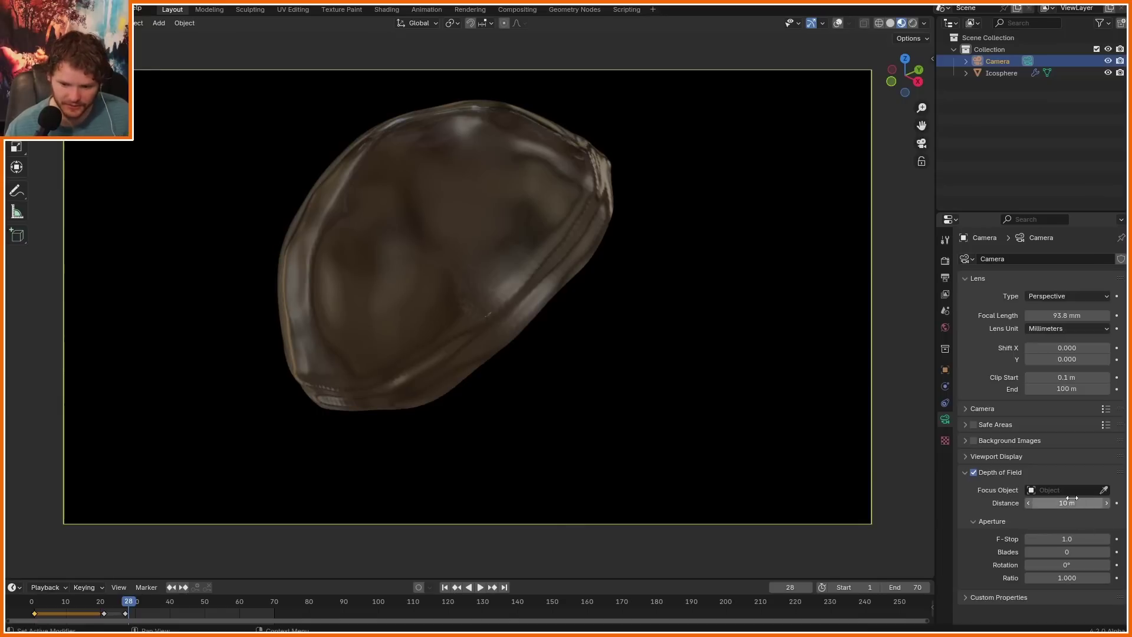
# - Set the camera's F-Stop to 0.1 and its focus distance to about 10.28 m
pyautogui.moveTo(1068, 503); pyautogui.dragTo(1038, 503)
pyautogui.click(1090, 540)
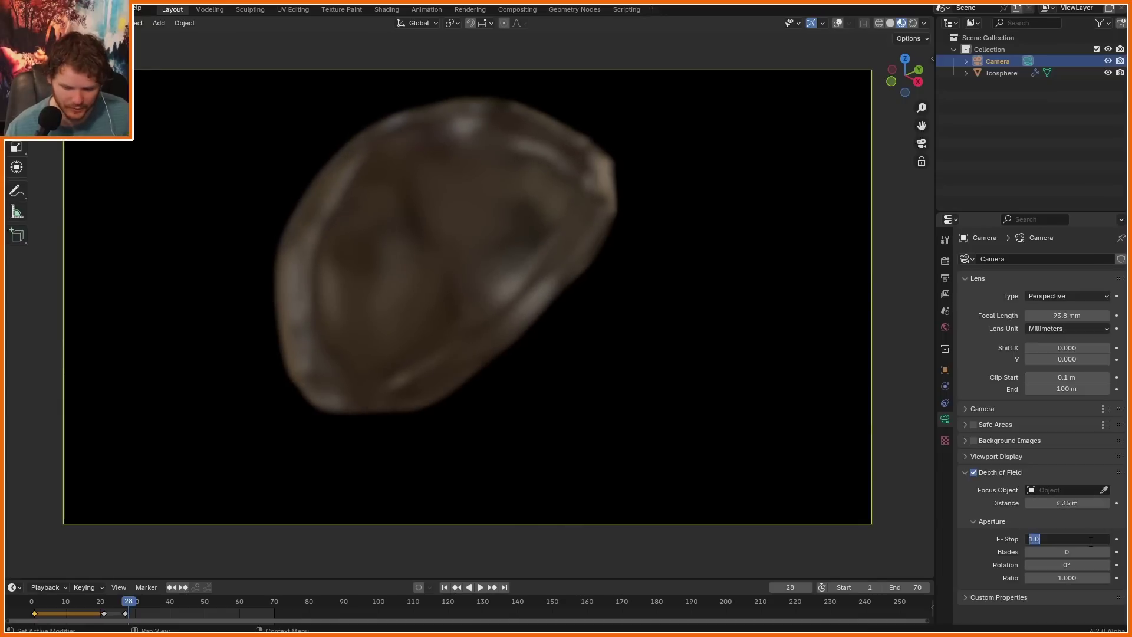
pyautogui.write('.1')
pyautogui.press('Return')
pyautogui.moveTo(1067, 503)
pyautogui.mouseDown()
pyautogui.moveTo(1100, 503)
pyautogui.moveTo(1072, 503)
pyautogui.mouseUp()
pyautogui.scroll(3, 456, 270)
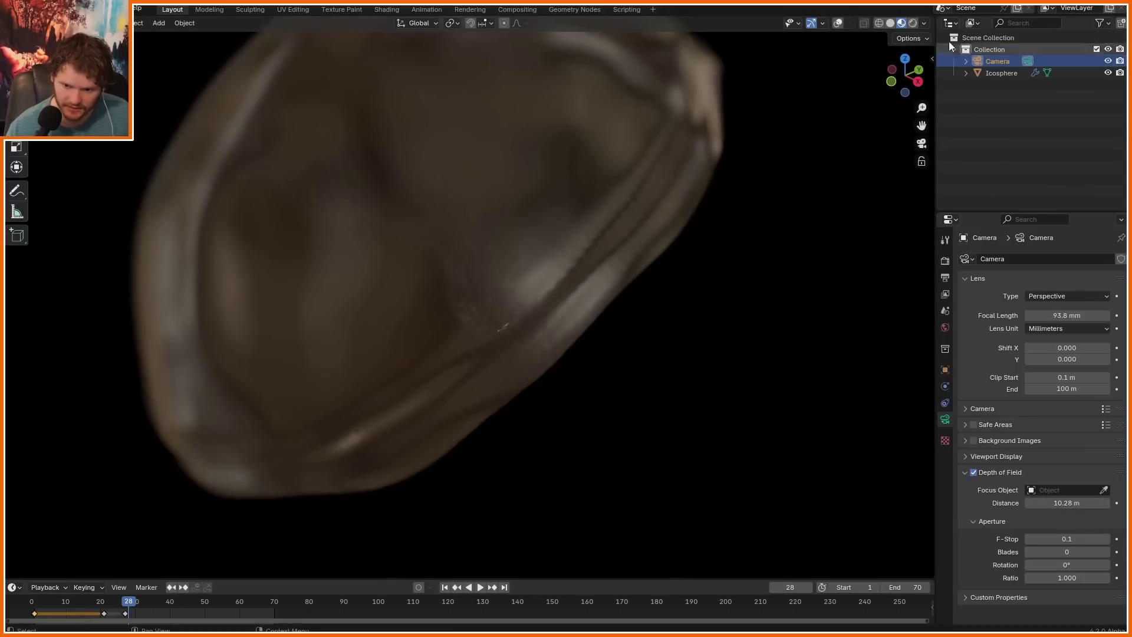
# - Display the camera view in rendered shading and set the camera's F-Stop to 0.2 and aperture Blades to 6
pyautogui.click(912, 23)
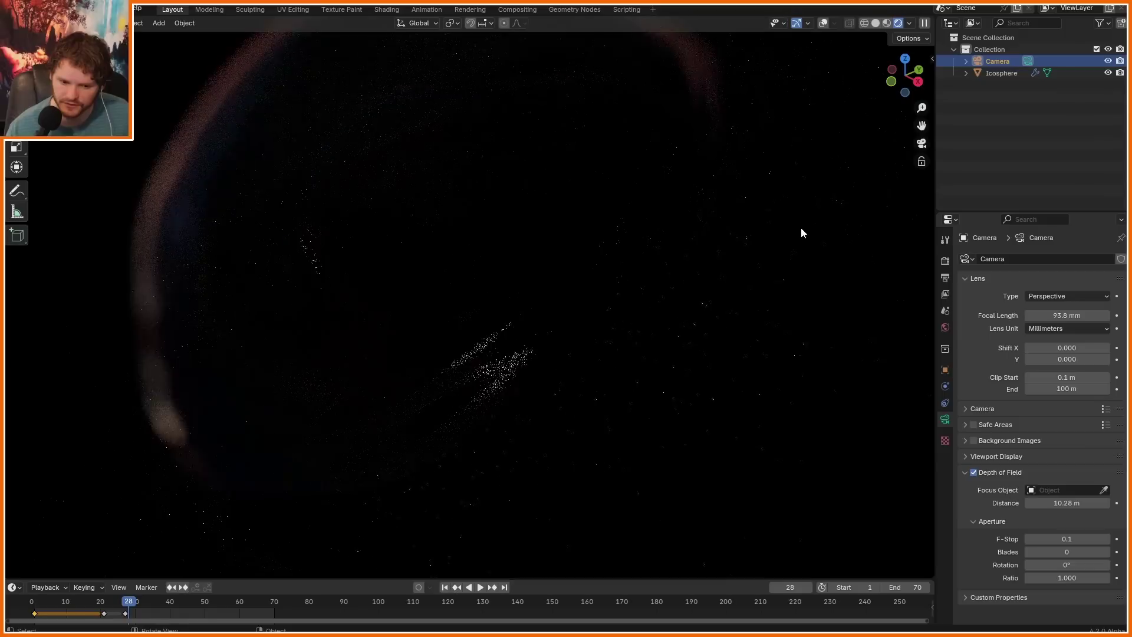
pyautogui.click(1072, 540)
pyautogui.write('0.2')
pyautogui.press('Return')
pyautogui.click(1068, 551)
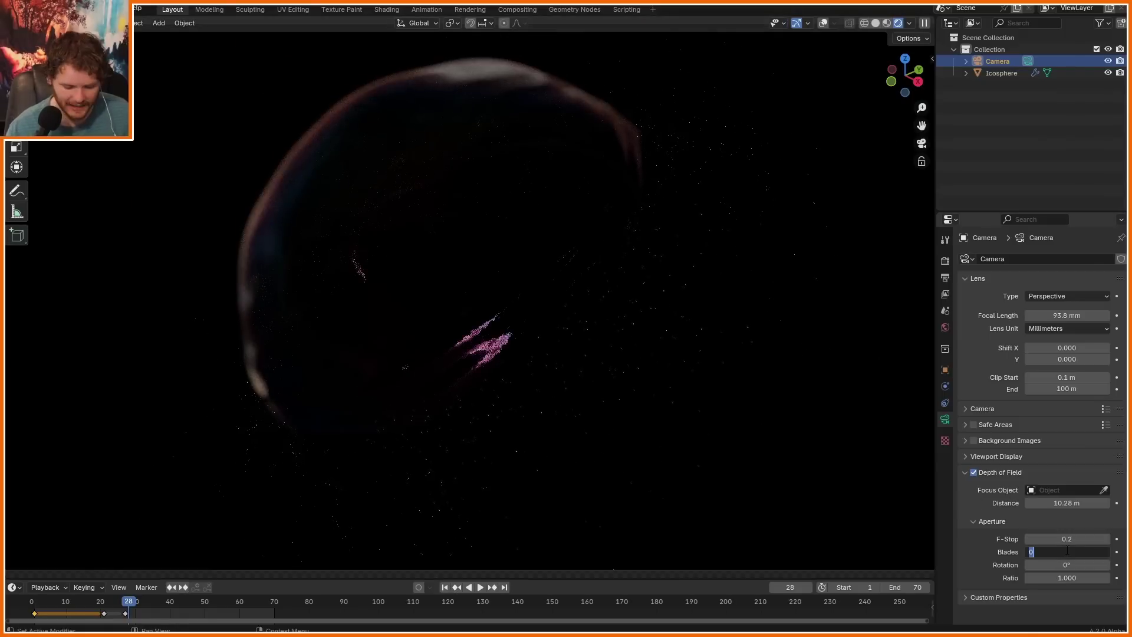
pyautogui.write('6')
pyautogui.press('Return')
pyautogui.press('KP_0')
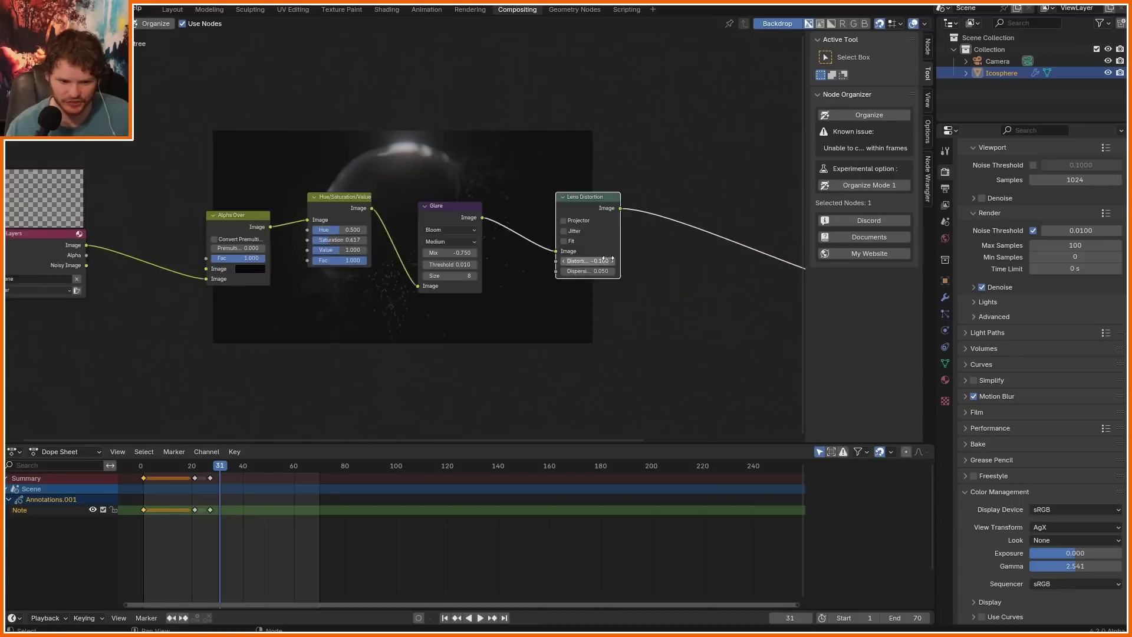
# - Examine the compositing node chain from Render Layers to Composite and the rendered bubble in the enlarged backdrop
pyautogui.scroll(-1, 730, 264)
pyautogui.moveTo(730, 265); pyautogui.dragTo(581, 273, button='middle')
pyautogui.scroll(3, 551, 270)
pyautogui.moveTo(460, 270); pyautogui.dragTo(579, 272, button='middle')
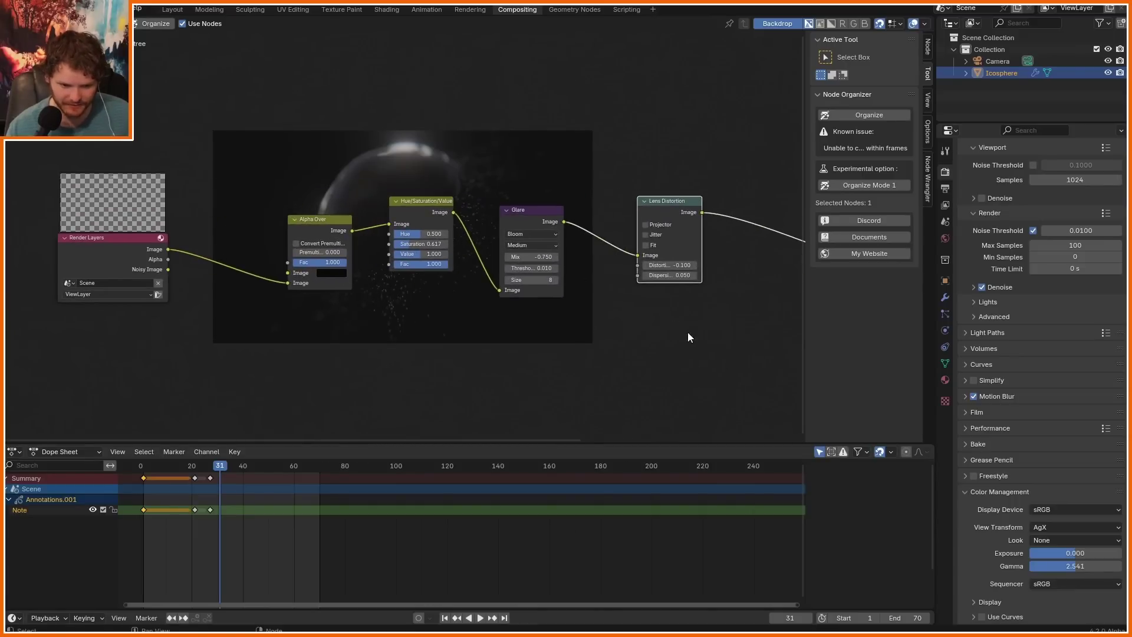
pyautogui.moveTo(688, 335); pyautogui.dragTo(112, 195)
pyautogui.scroll(1, 436, 189)
pyautogui.moveTo(449, 193); pyautogui.dragTo(49, 122, button='middle')
pyautogui.hotkey('alt', 'v')
pyautogui.hotkey('alt', 'v')
pyautogui.hotkey('alt', 'v')
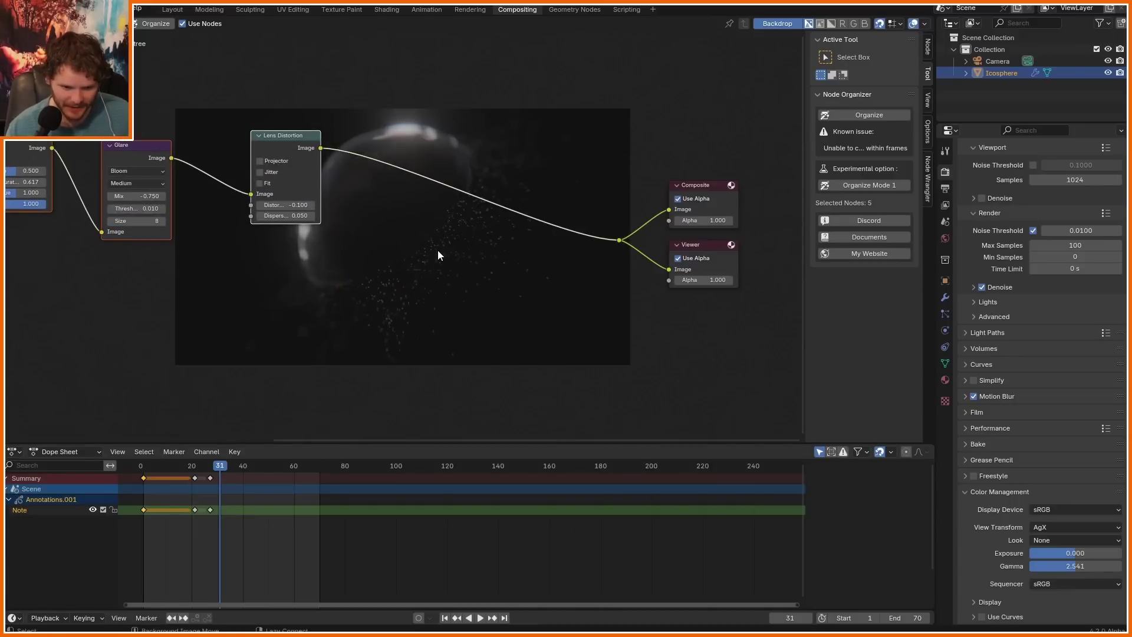
pyautogui.moveTo(426, 215); pyautogui.dragTo(427, 215, button='middle')
pyautogui.moveTo(427, 215); pyautogui.dragTo(414, 218)
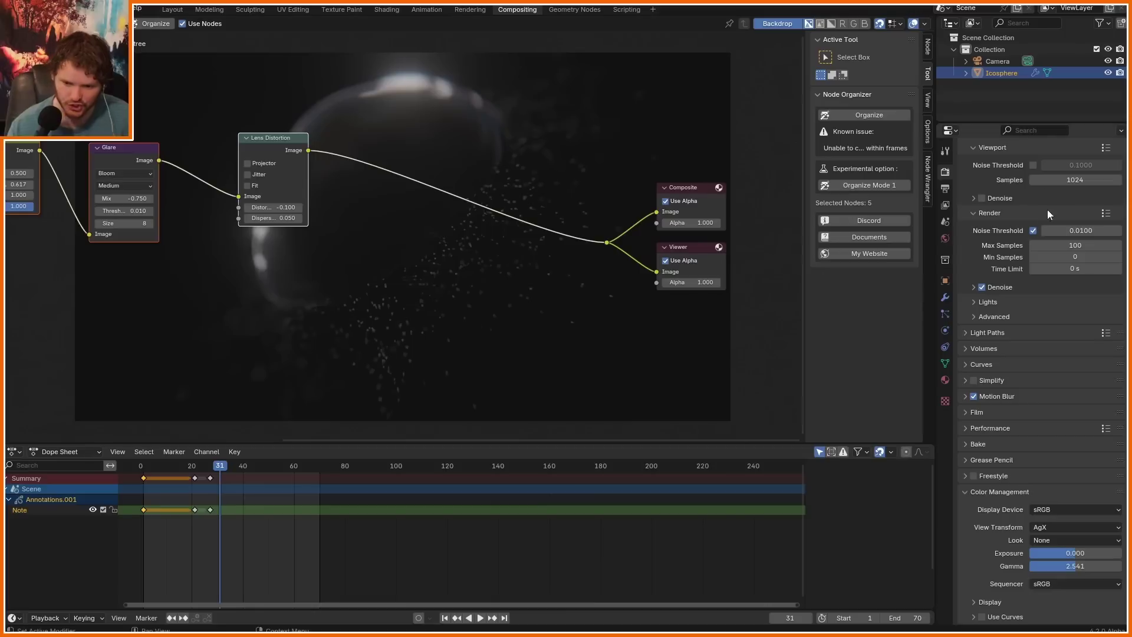
# - Set the motion blur Shutter to 1.00, render frame 31 and save the file
pyautogui.click(1001, 396)
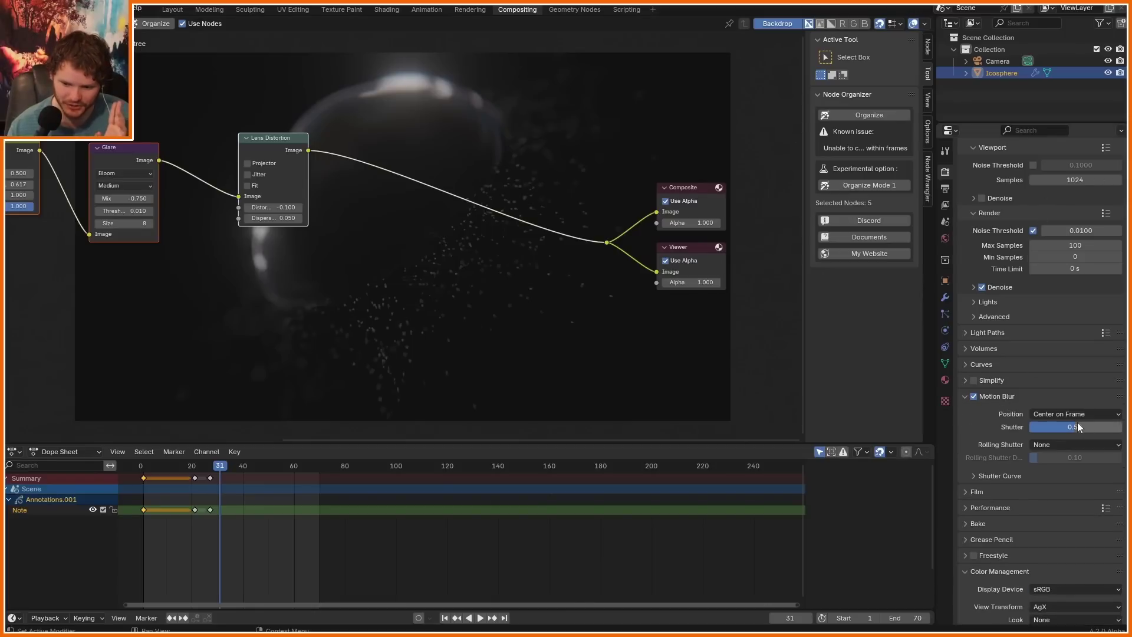
pyautogui.press('F12')
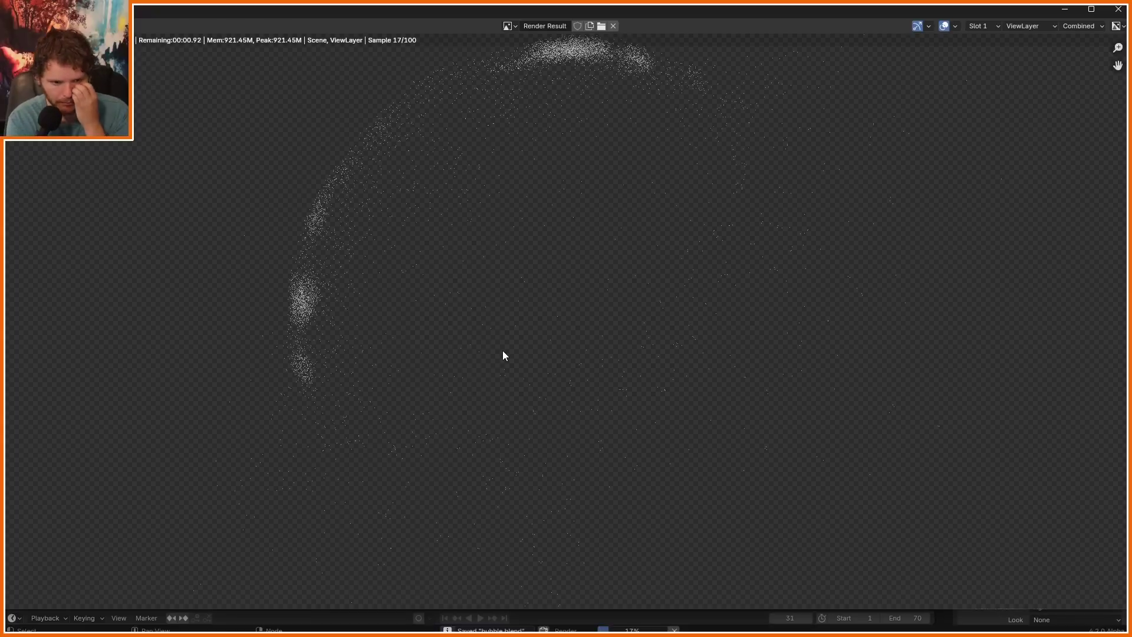
pyautogui.hotkey('ctrl', 's')
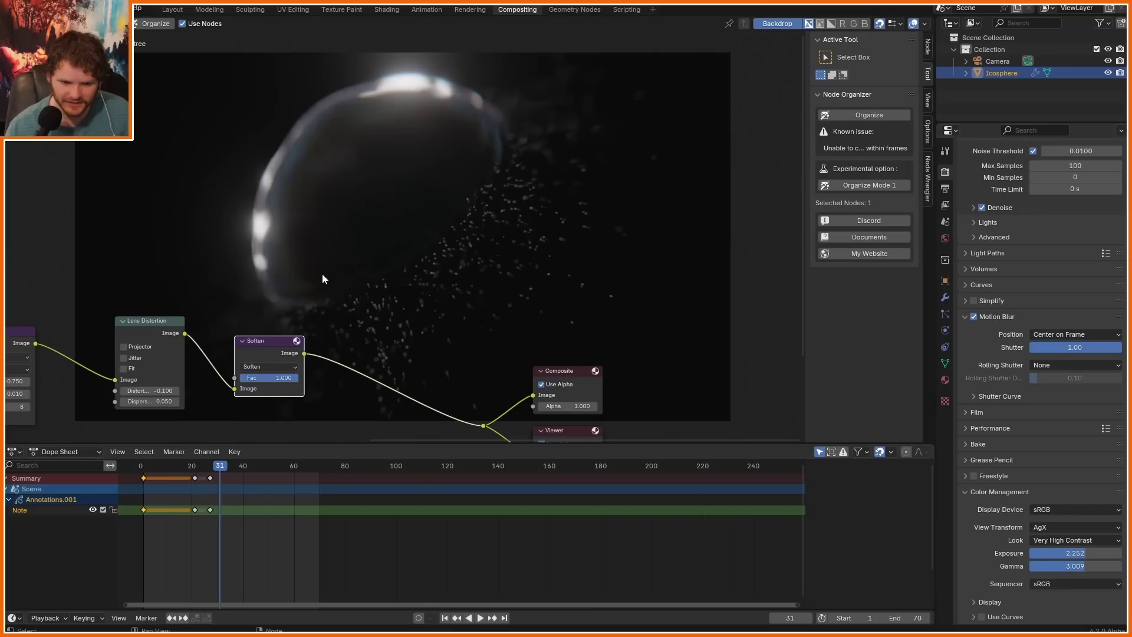
pyautogui.press('v')
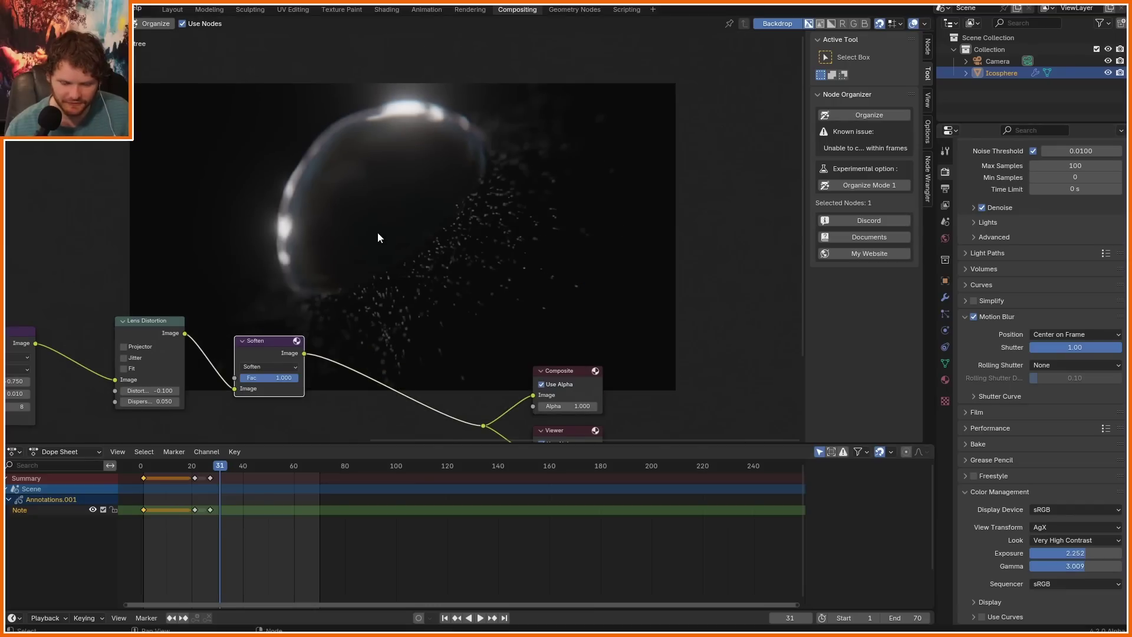
pyautogui.moveTo(377, 235); pyautogui.dragTo(366, 254, button='middle')
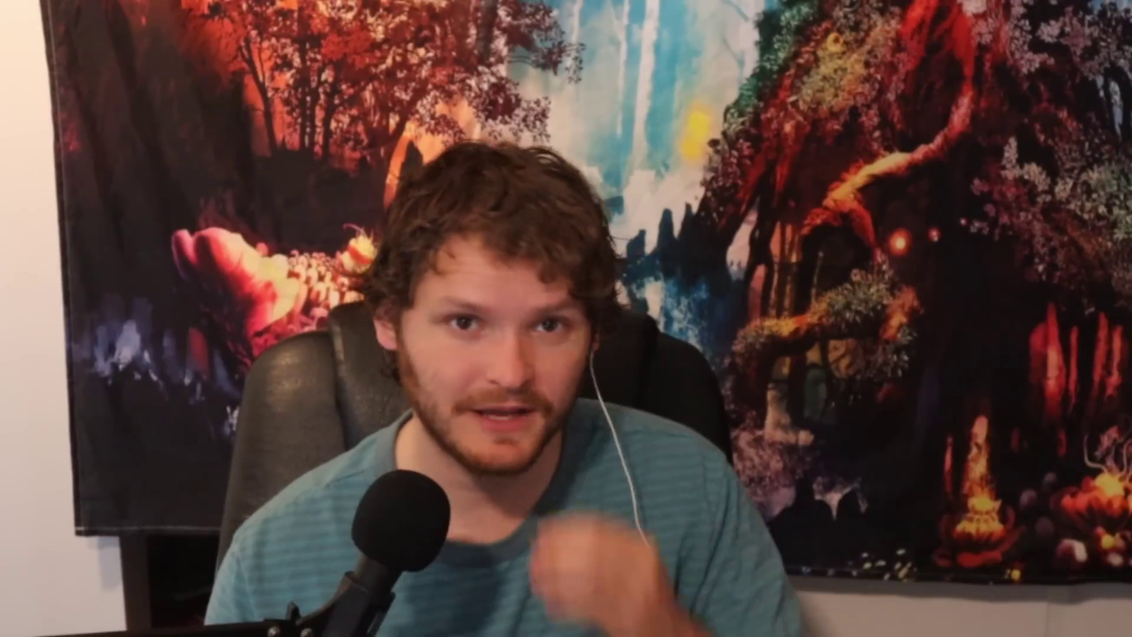